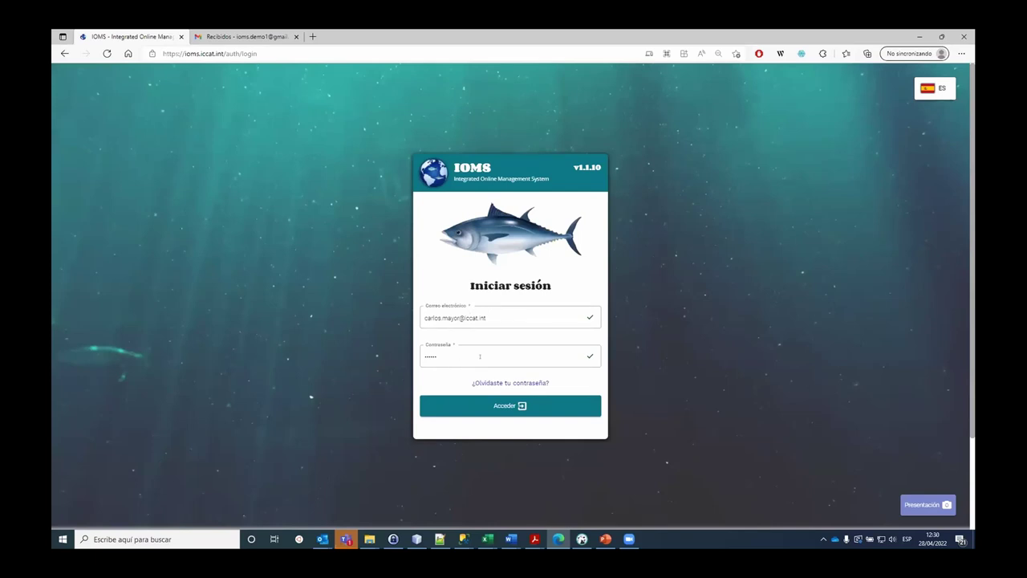
- Sign in as admin, check notifications and the account menu, then collapse and re-expand the sidebar
left_click(520, 406)
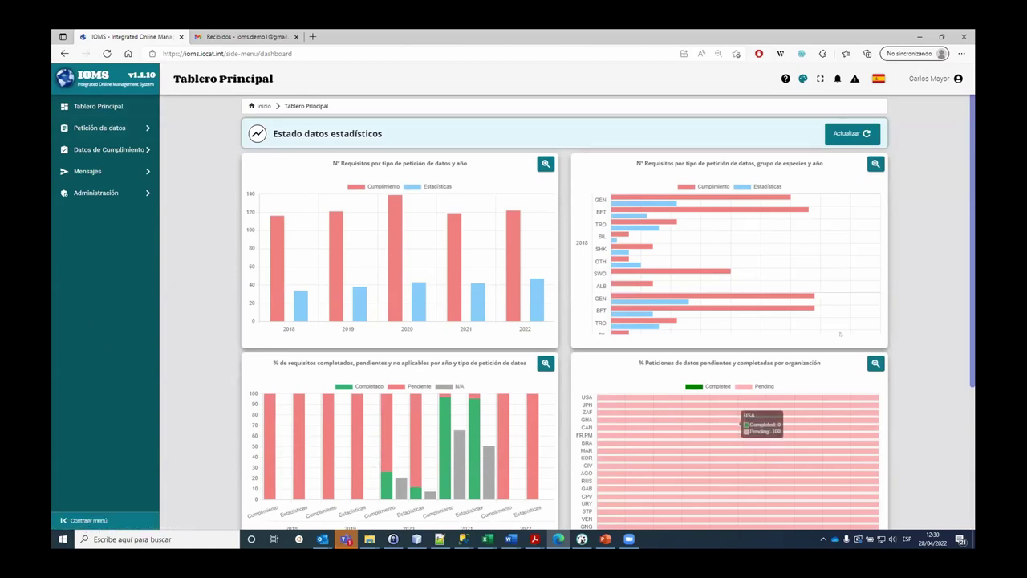
left_click(837, 78)
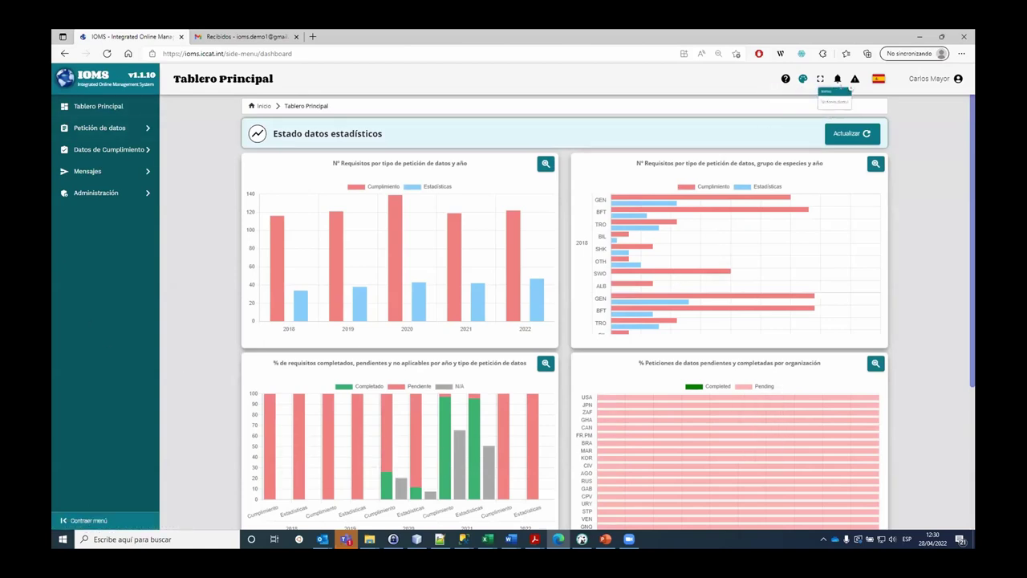
left_click(923, 78)
left_click(913, 78)
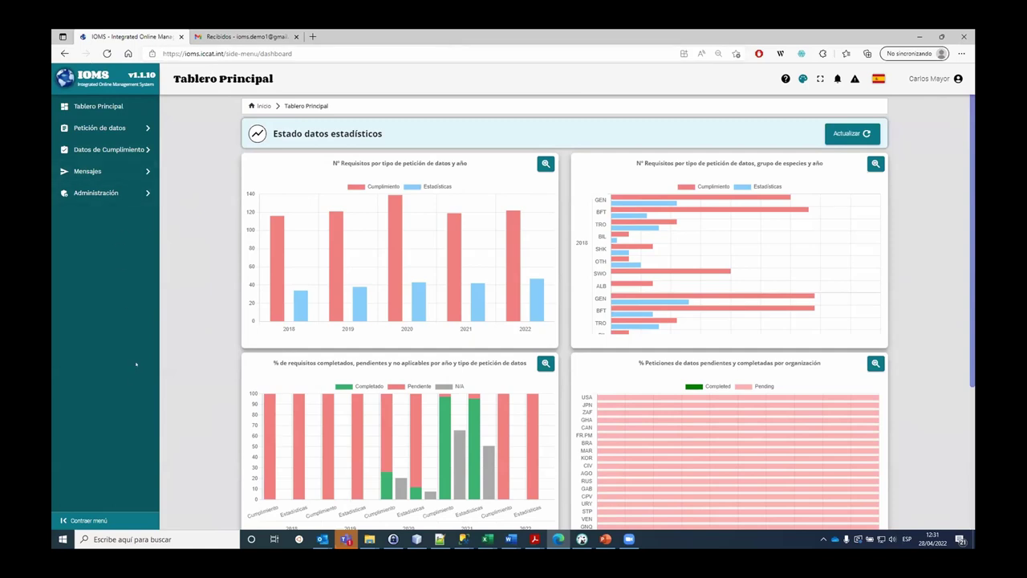
left_click(108, 524)
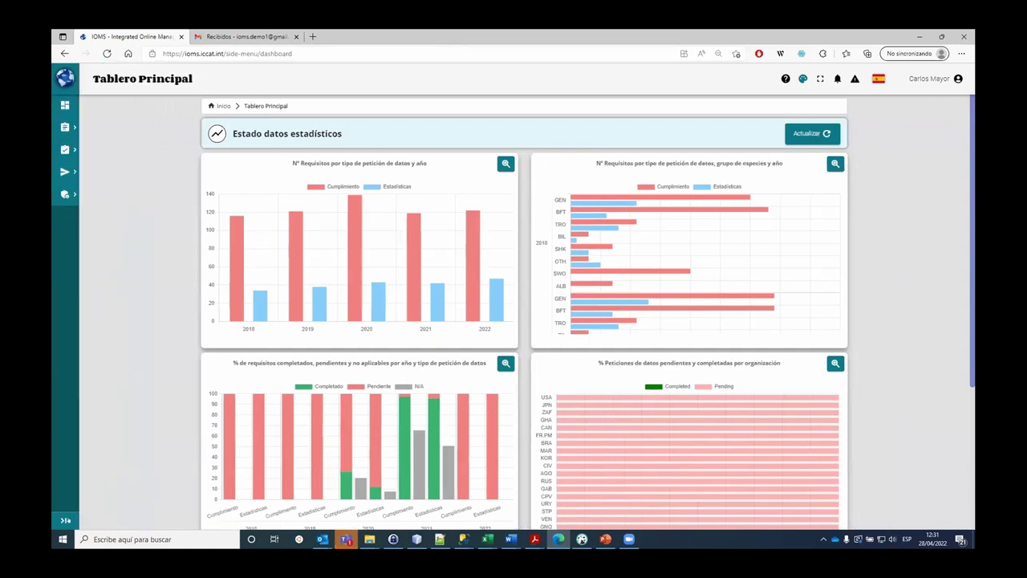
left_click(65, 520)
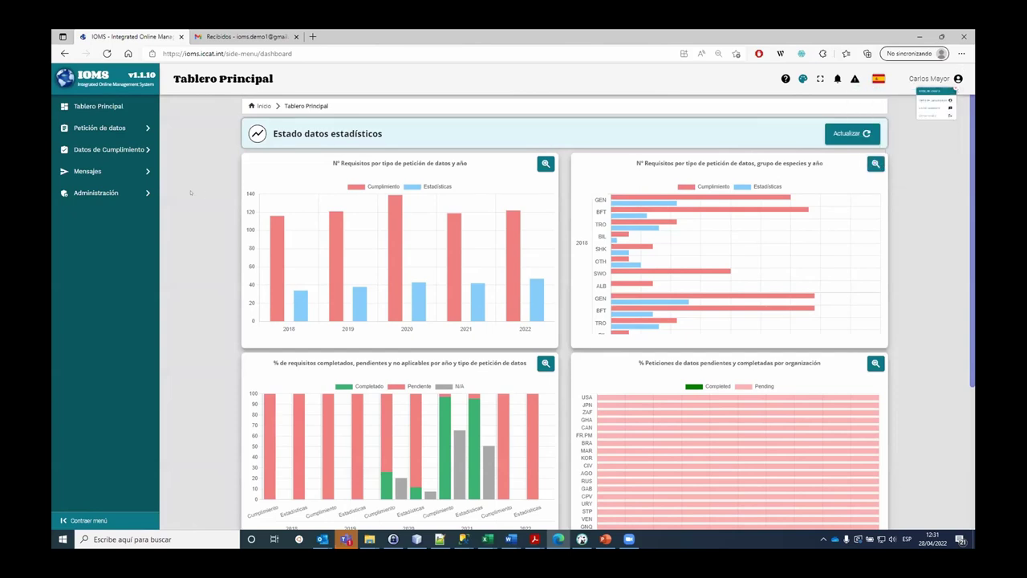
- Open the admin's profile page from the user account menu
left_click(941, 74)
left_click(941, 72)
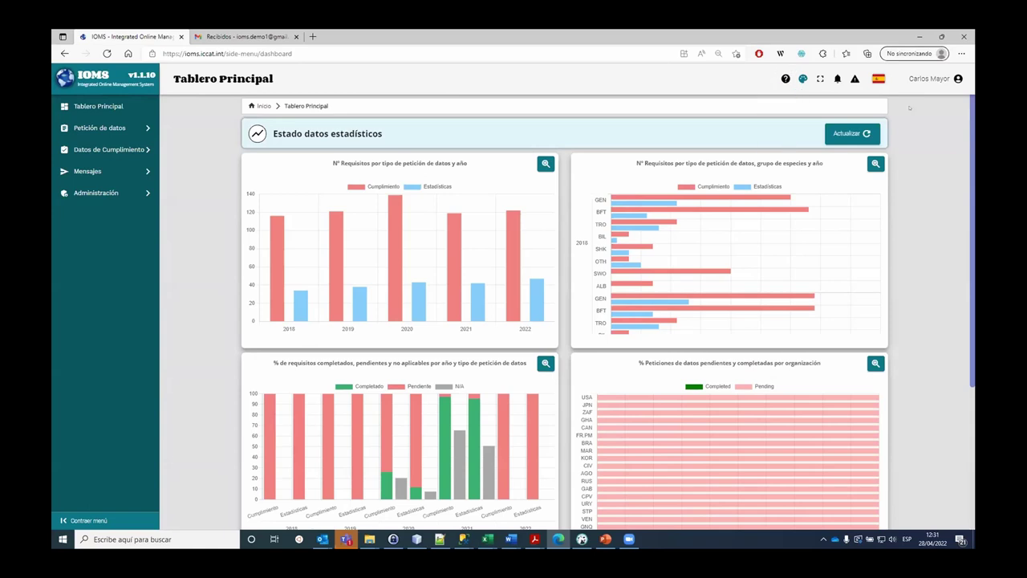
left_click(945, 79)
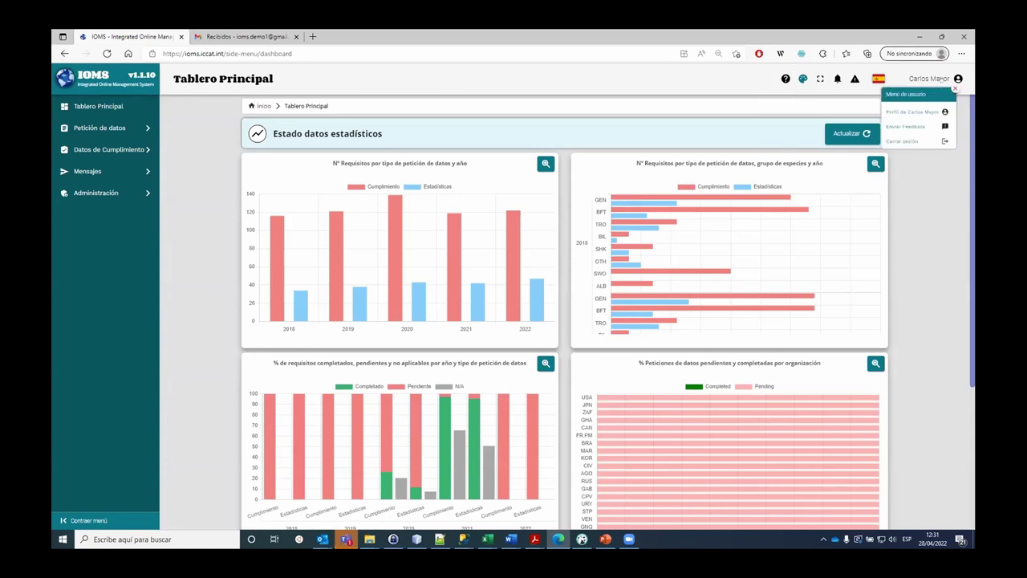
left_click(847, 79)
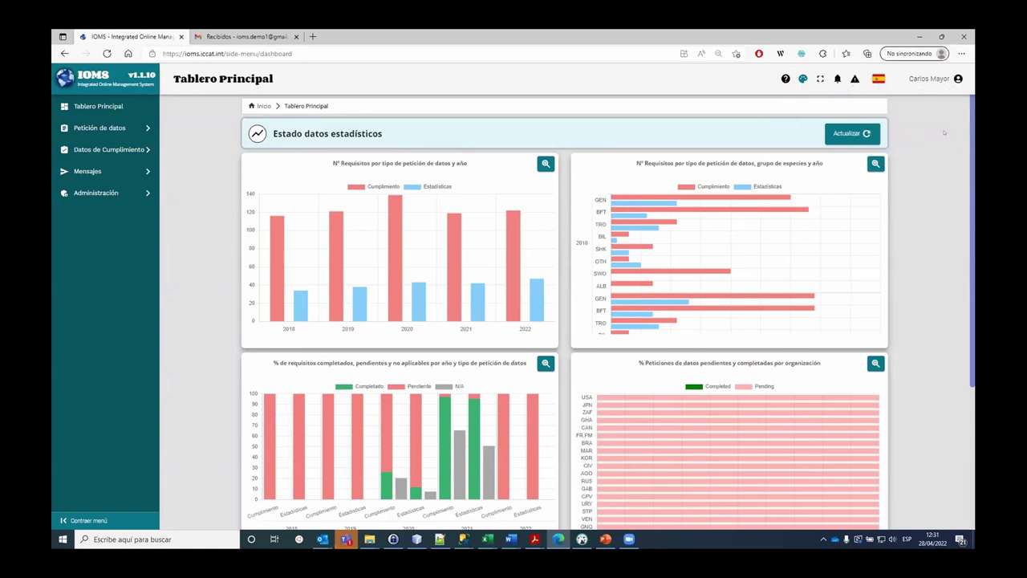
left_click(947, 79)
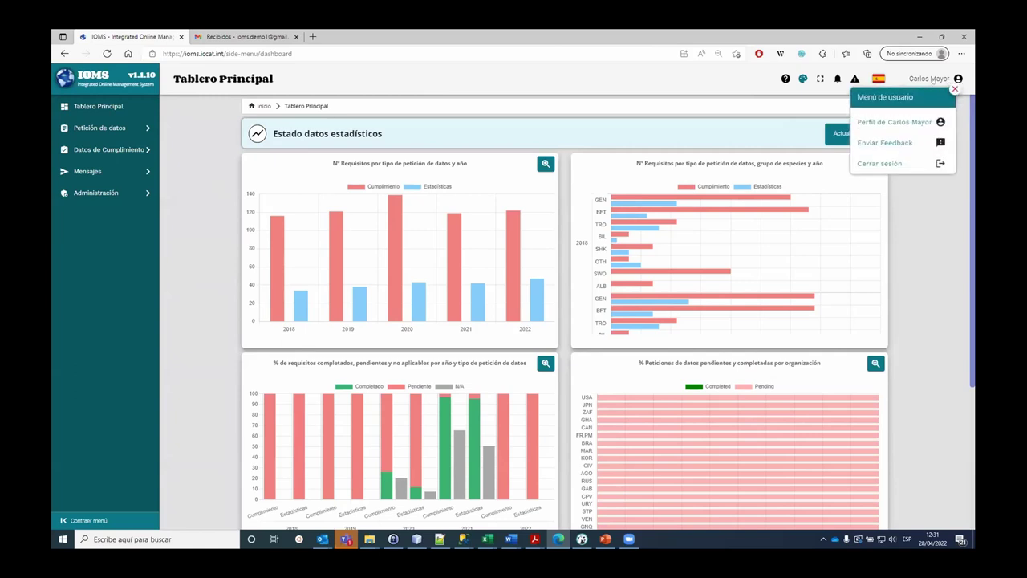
left_click(917, 120)
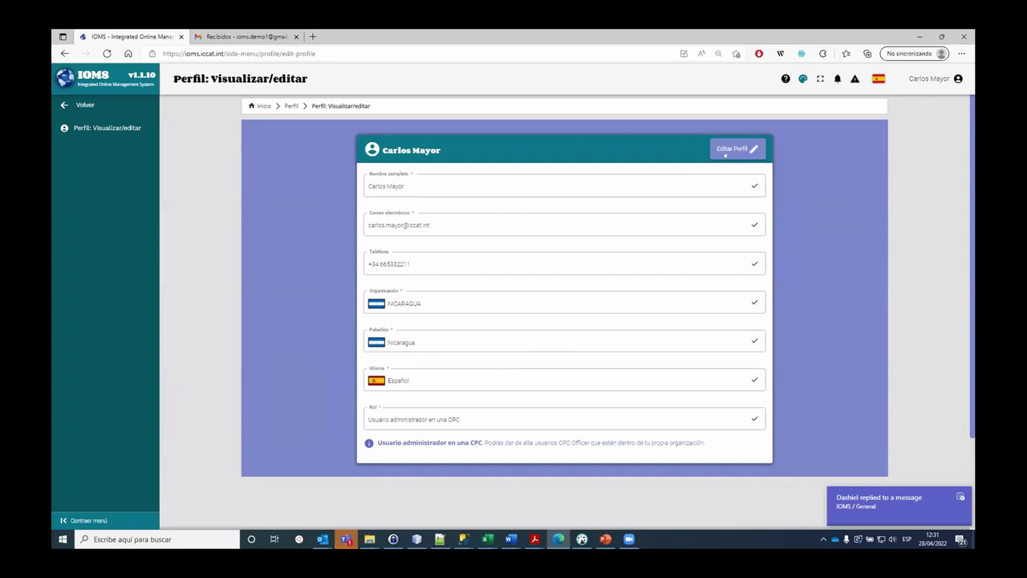
- Edit the profile's Teléfono field, save it, and dismiss the success message
left_click(724, 153)
left_click(393, 261)
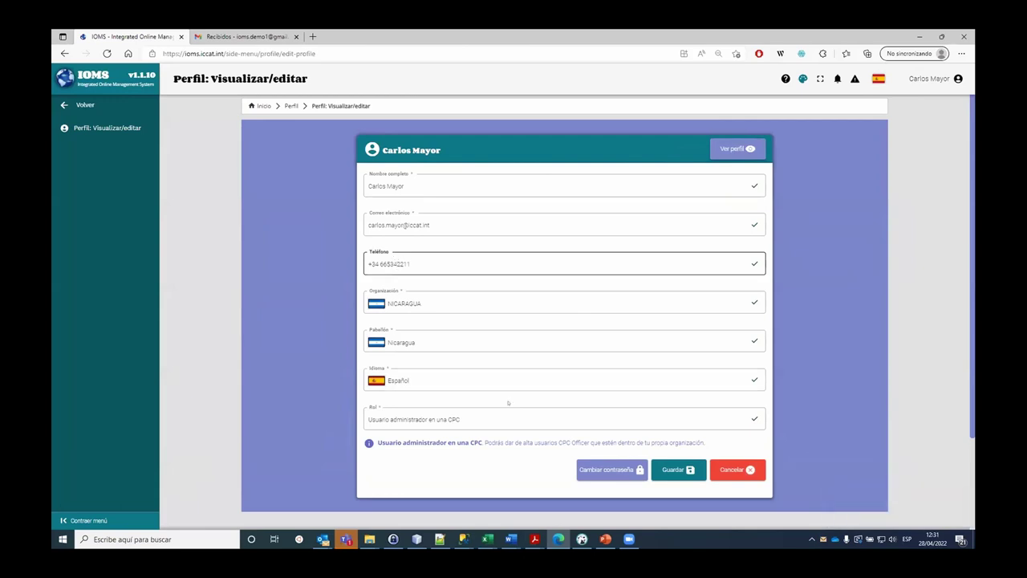
left_click(672, 472)
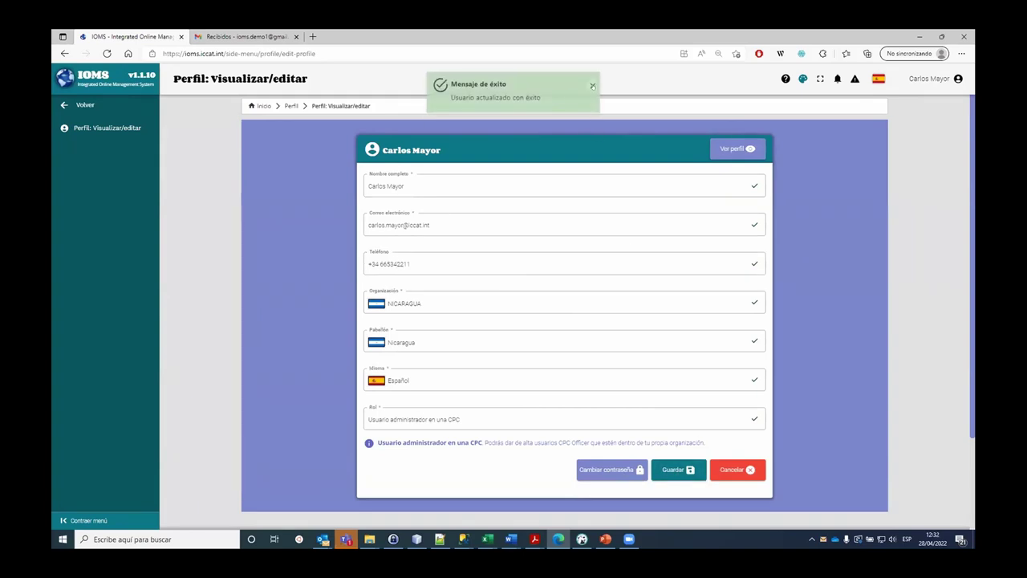
left_click(592, 85)
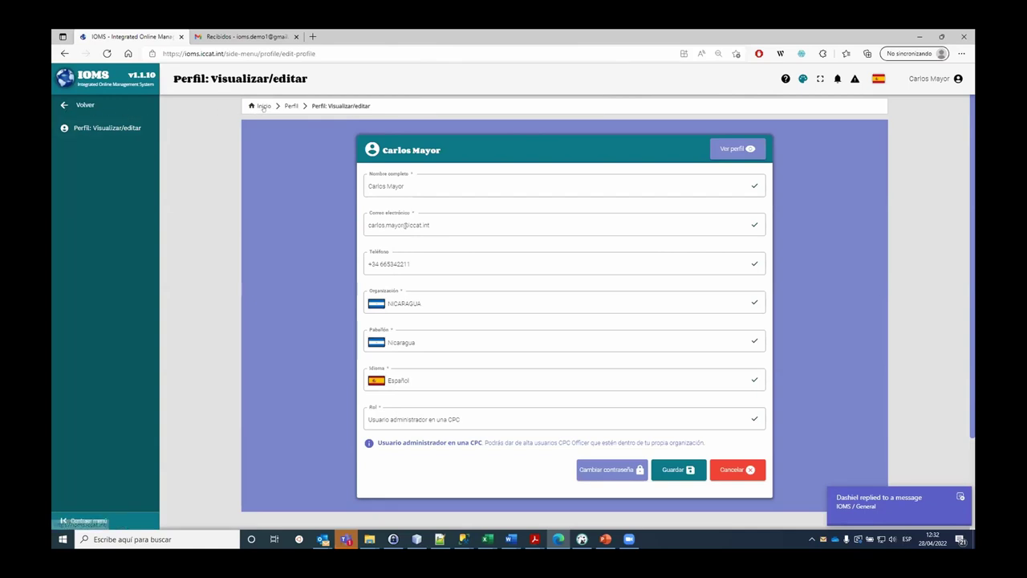
- Return to the Inicio dashboard, switch the interface from Español to English, and check the alerts
left_click(261, 107)
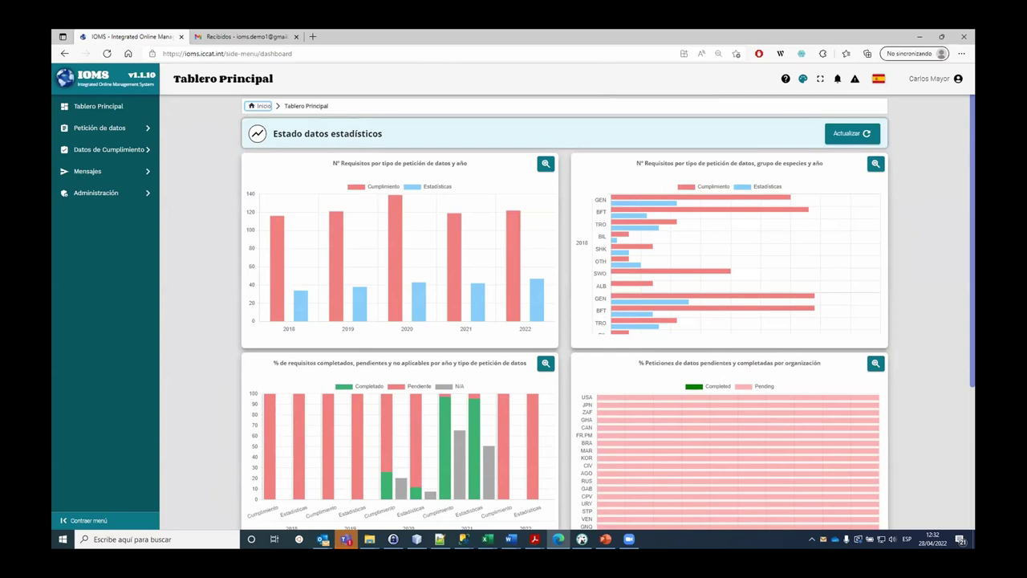
left_click(958, 79)
left_click(879, 78)
mouse_move(878, 78)
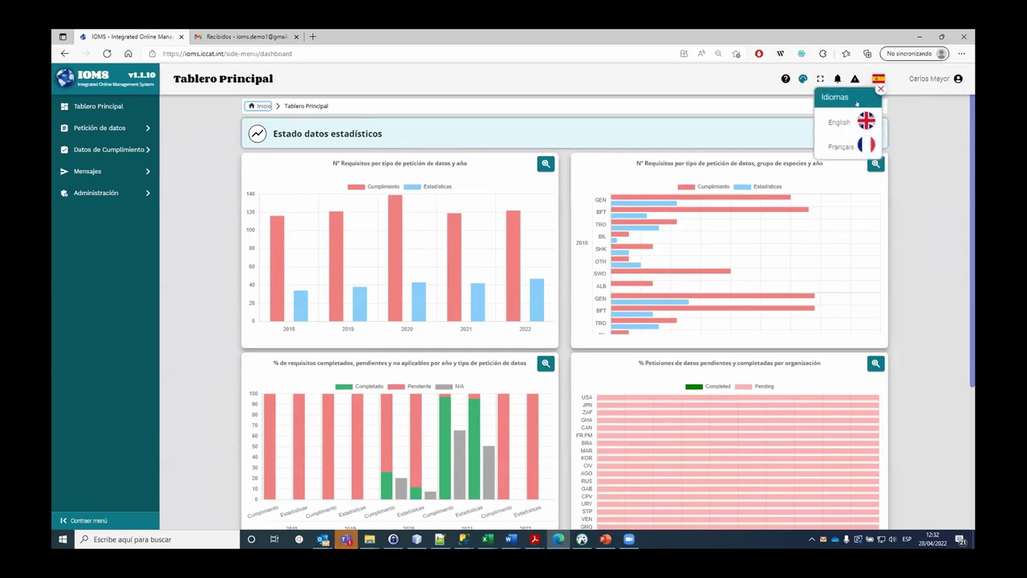
left_click(854, 121)
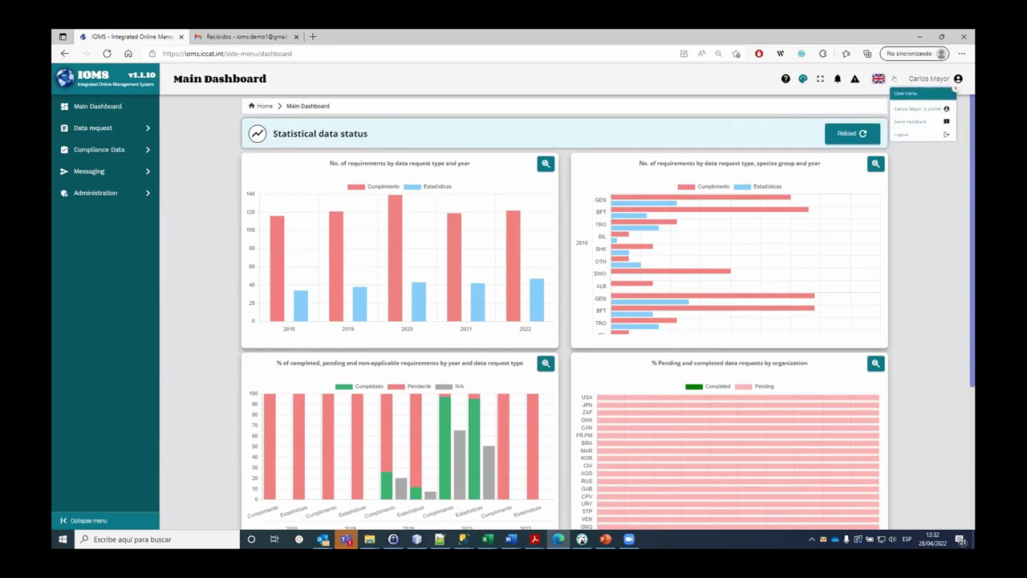
left_click(854, 79)
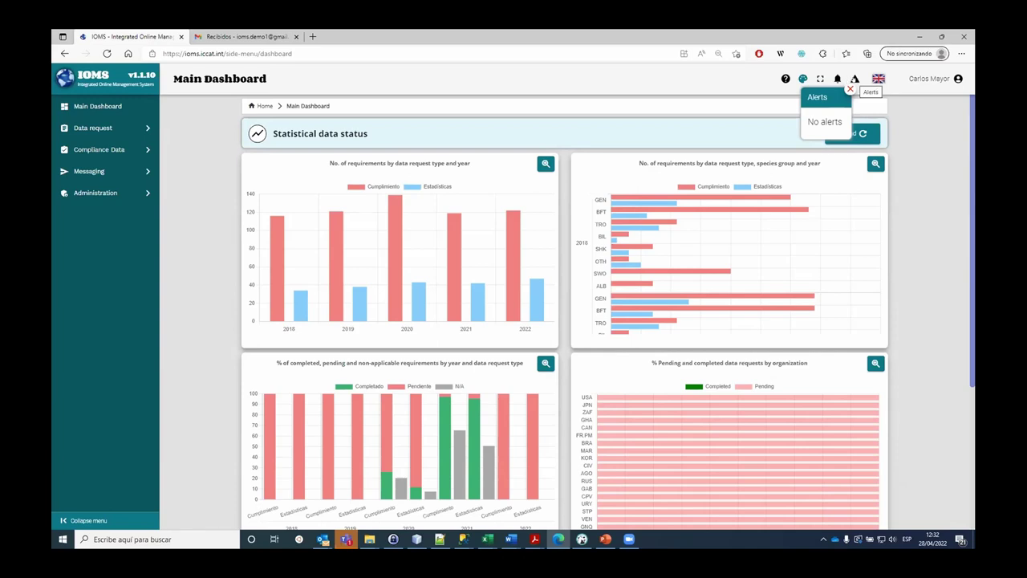
left_click(837, 78)
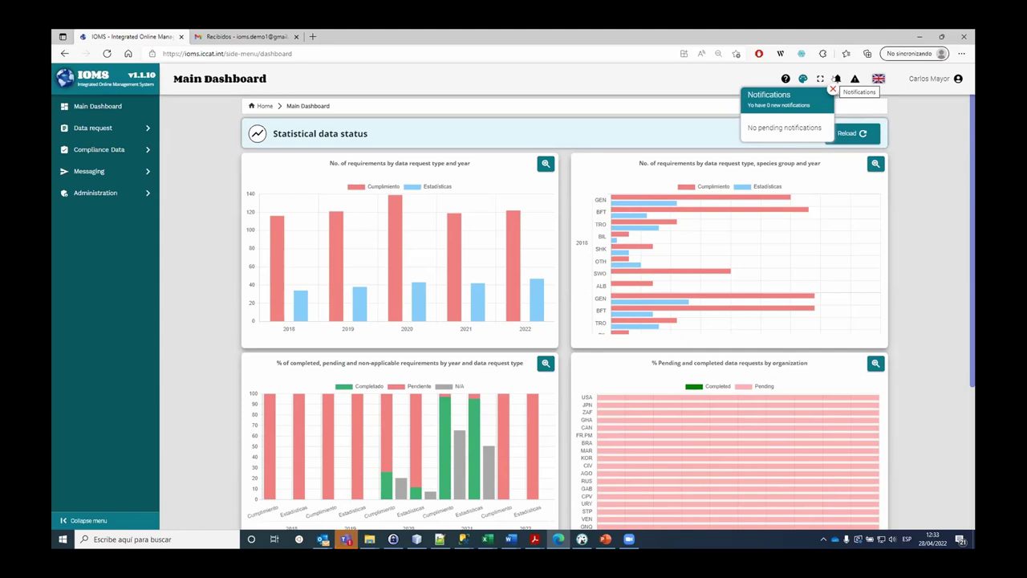
left_click(836, 81)
left_click(836, 81)
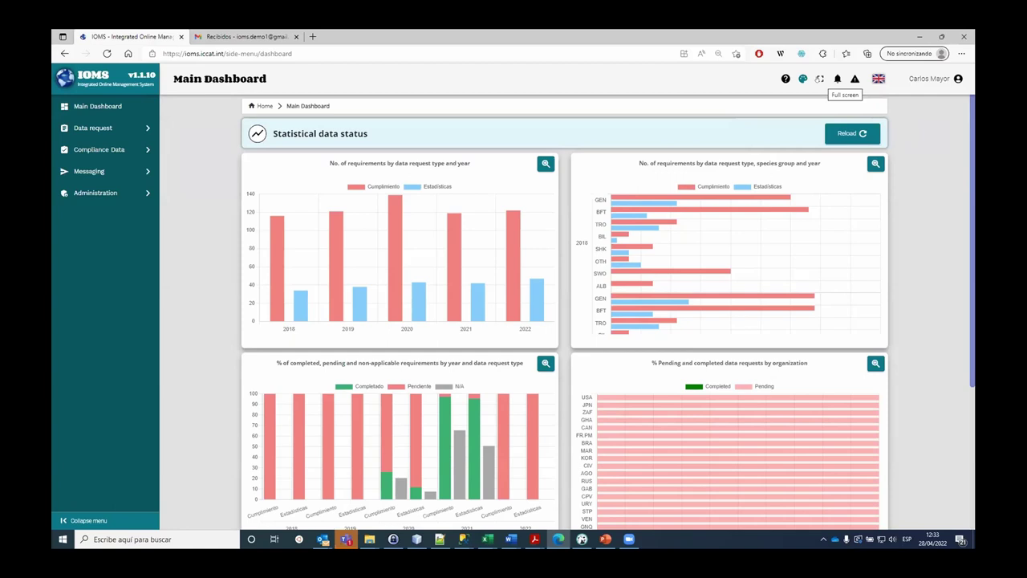
left_click(818, 79)
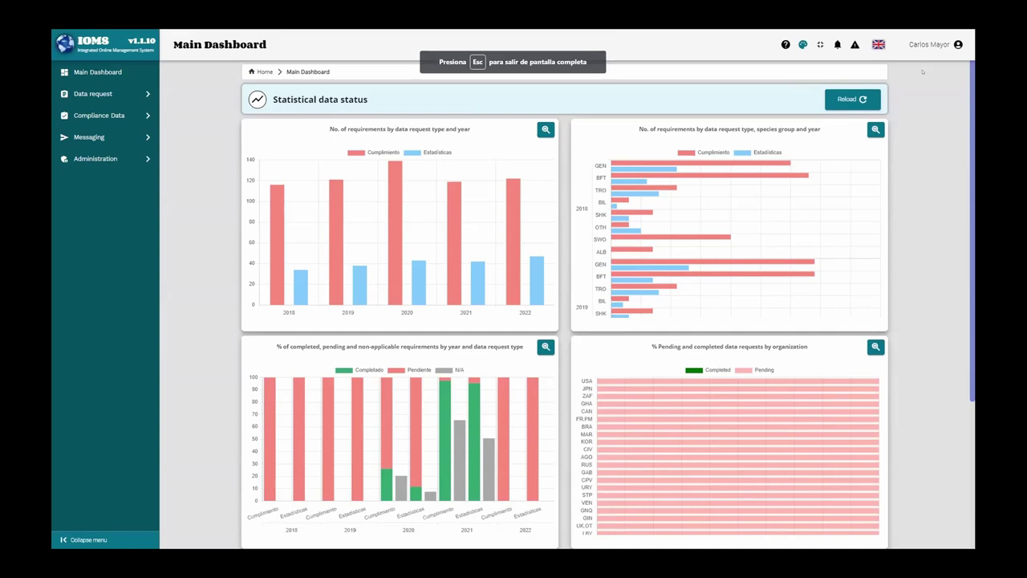
key("Escape")
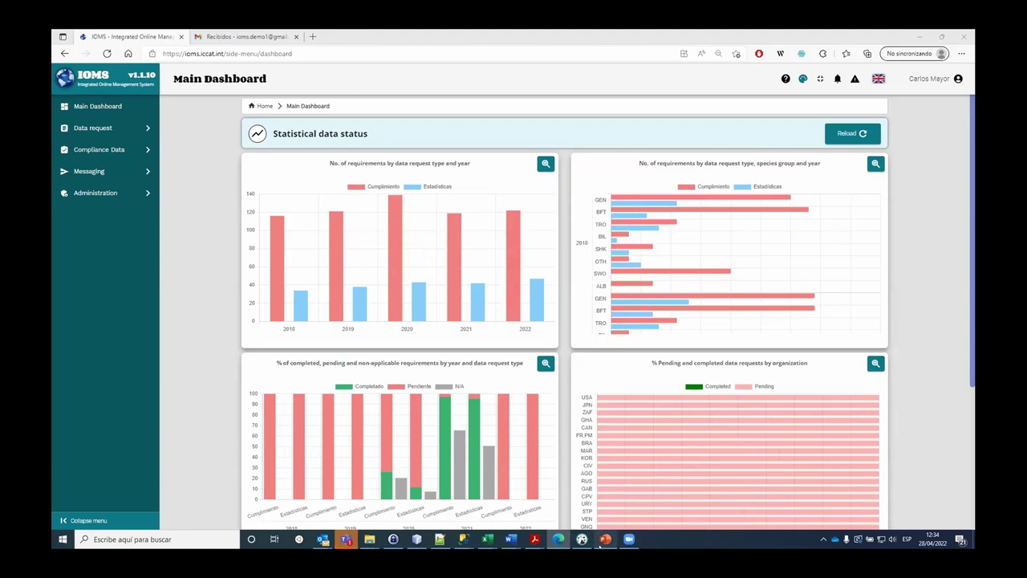
left_click(604, 539)
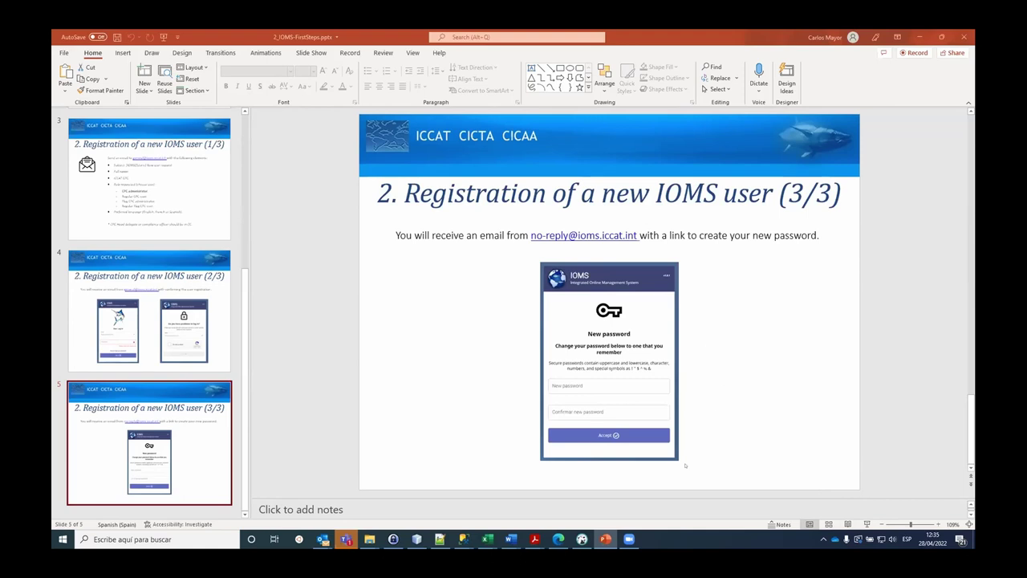
mouse_move(559, 538)
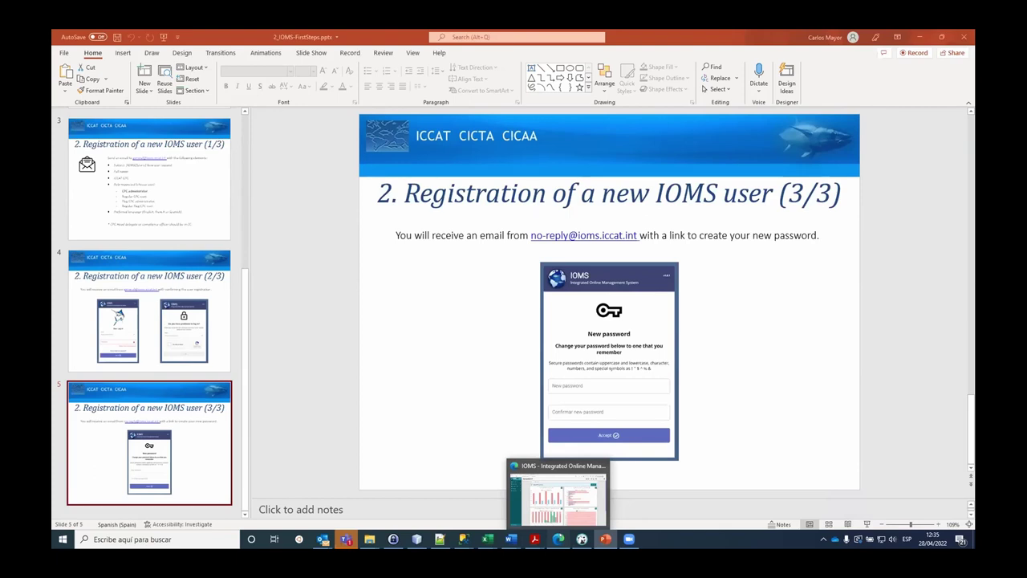
left_click(558, 496)
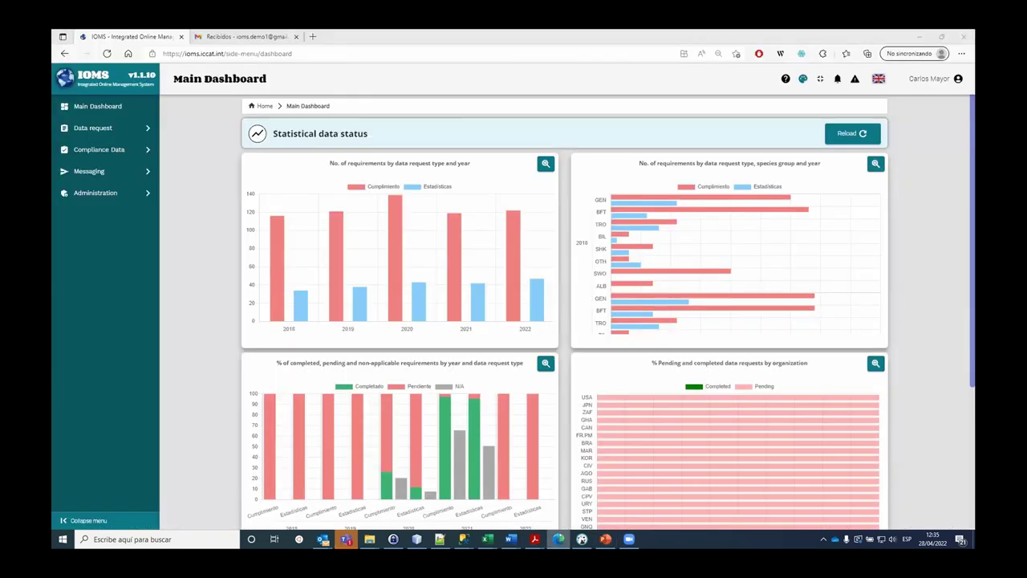
- Switch back to the presentation slides
key("alt+Tab")
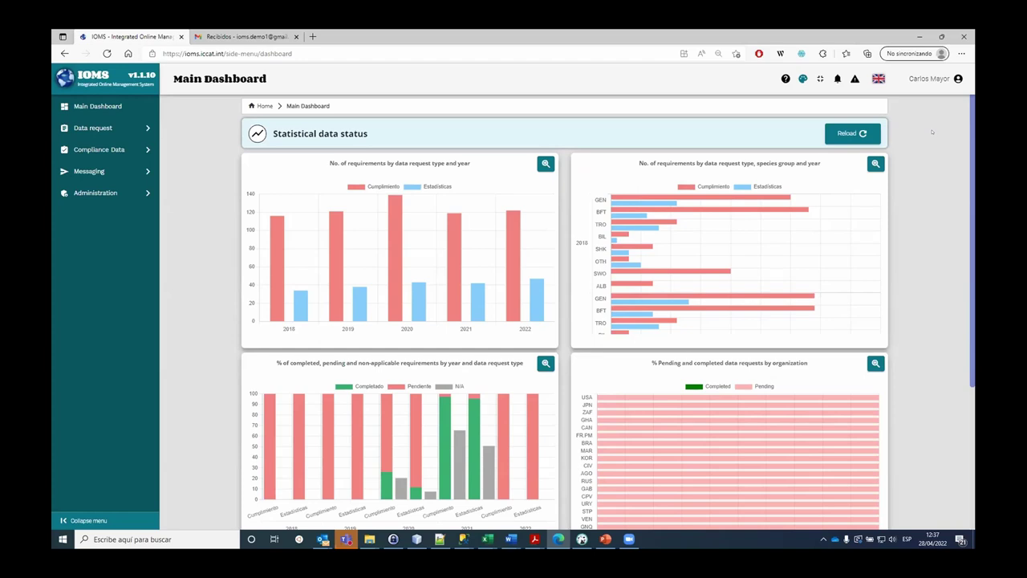
- Apply the Blue colour theme and close the Theme popup
left_click(803, 79)
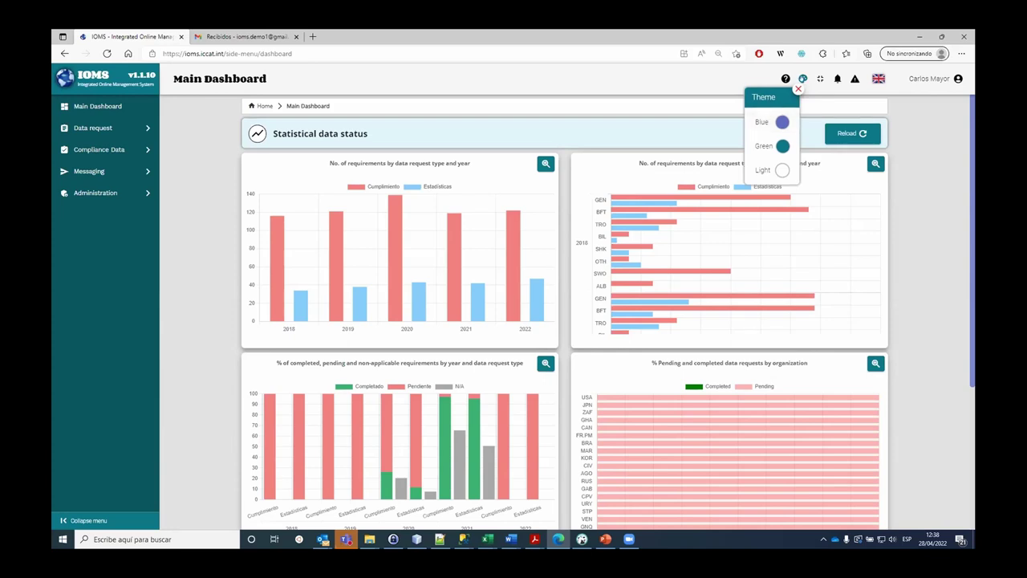
left_click(761, 122)
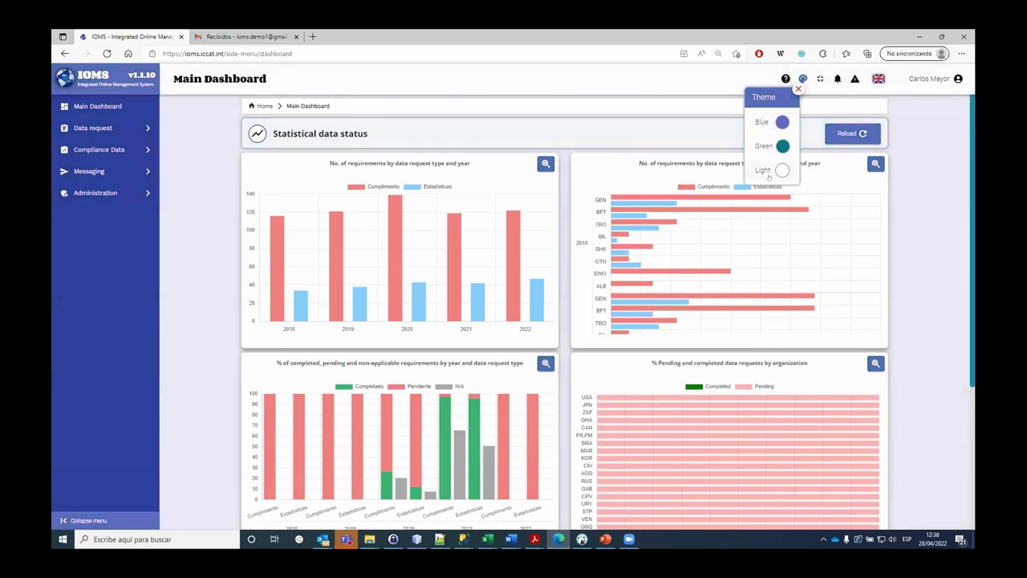
left_click(798, 88)
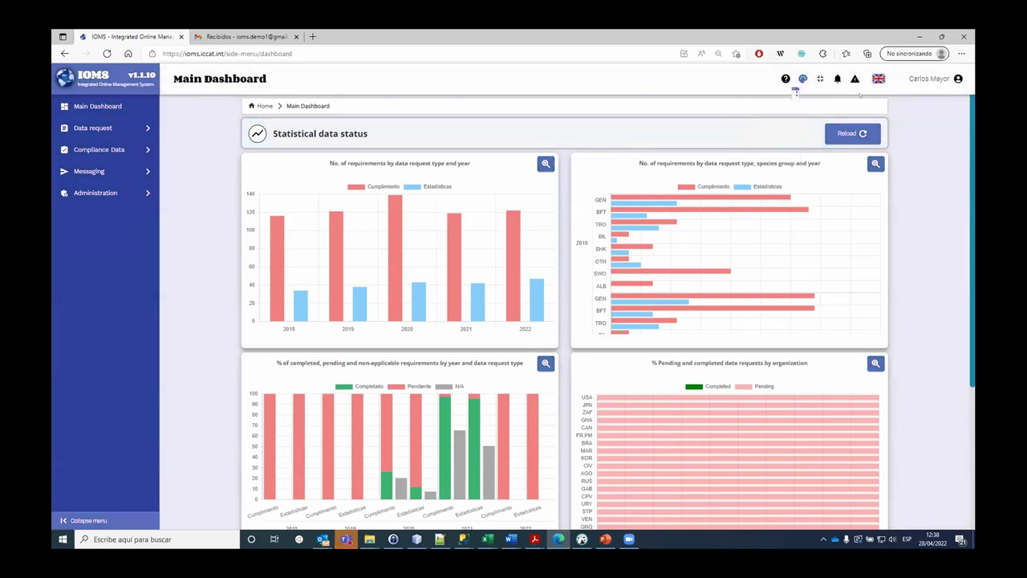
- View and close the dashboard help guide, then open the admin's Profile: View/Edit page
left_click(786, 79)
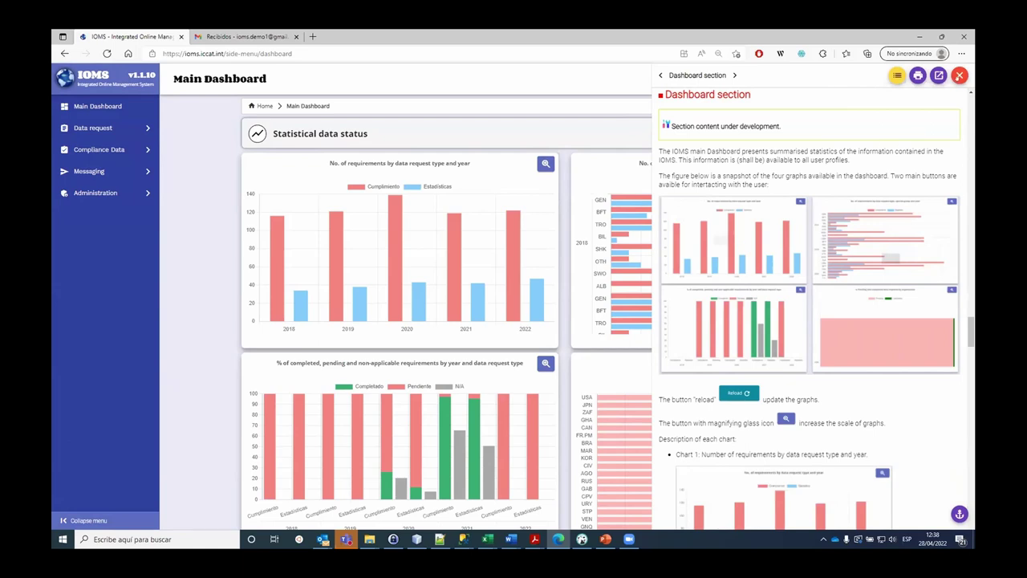
left_click(959, 77)
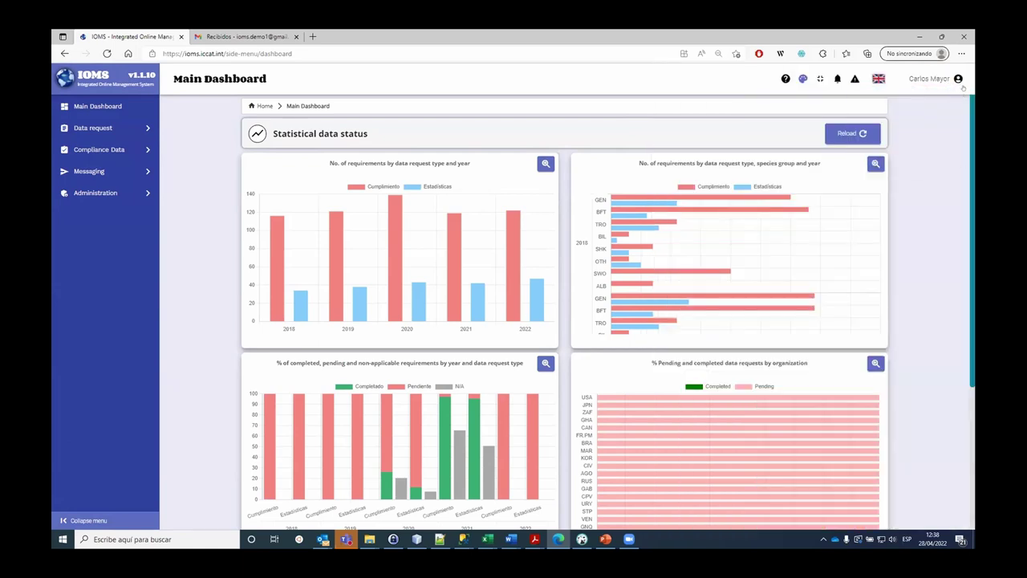
left_click(933, 77)
left_click(934, 79)
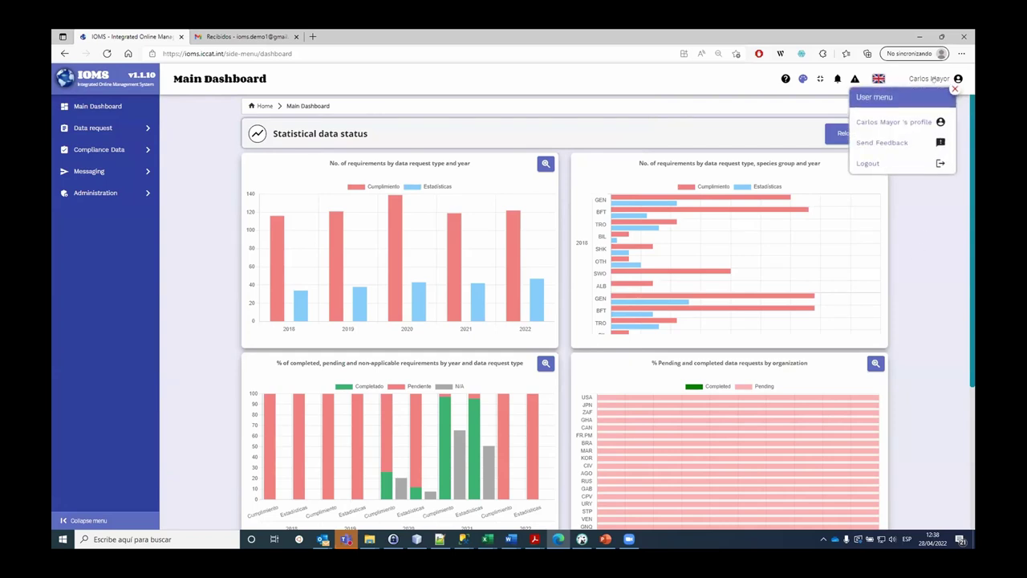
left_click(916, 119)
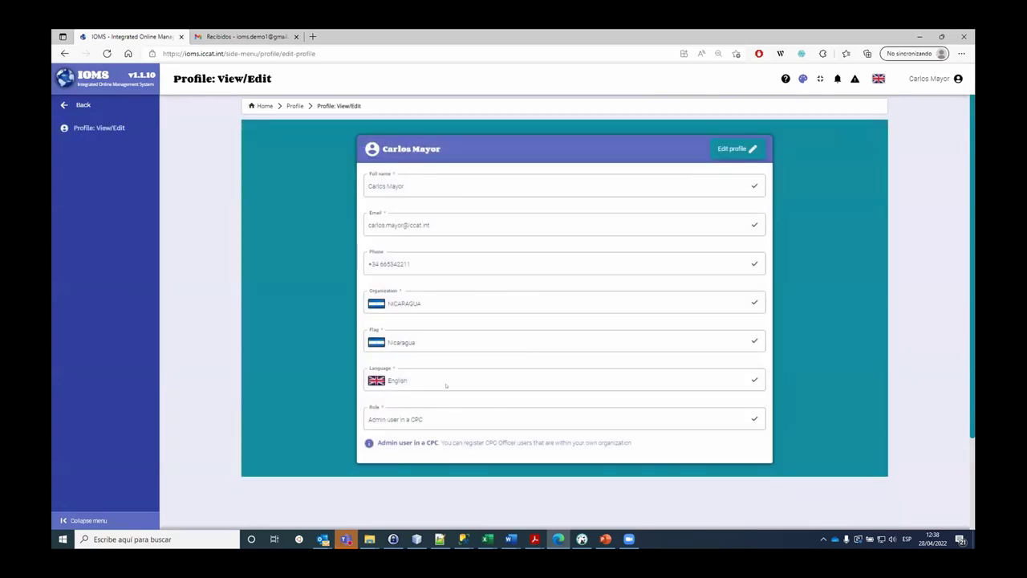
- Go back to the Main Dashboard via the Home breadcrumb
left_click(261, 105)
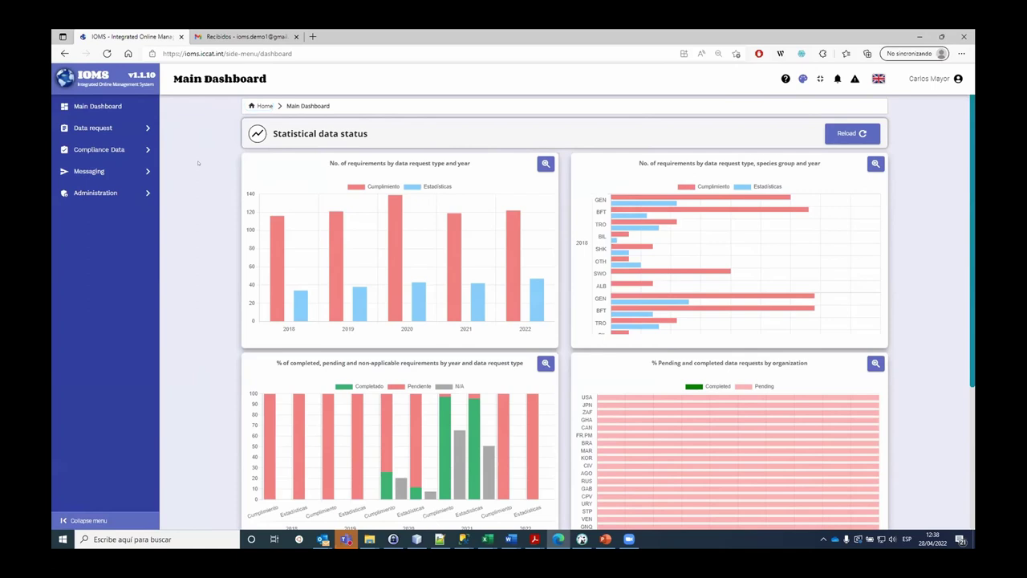
- Open Administration options and then its Users list
left_click(102, 194)
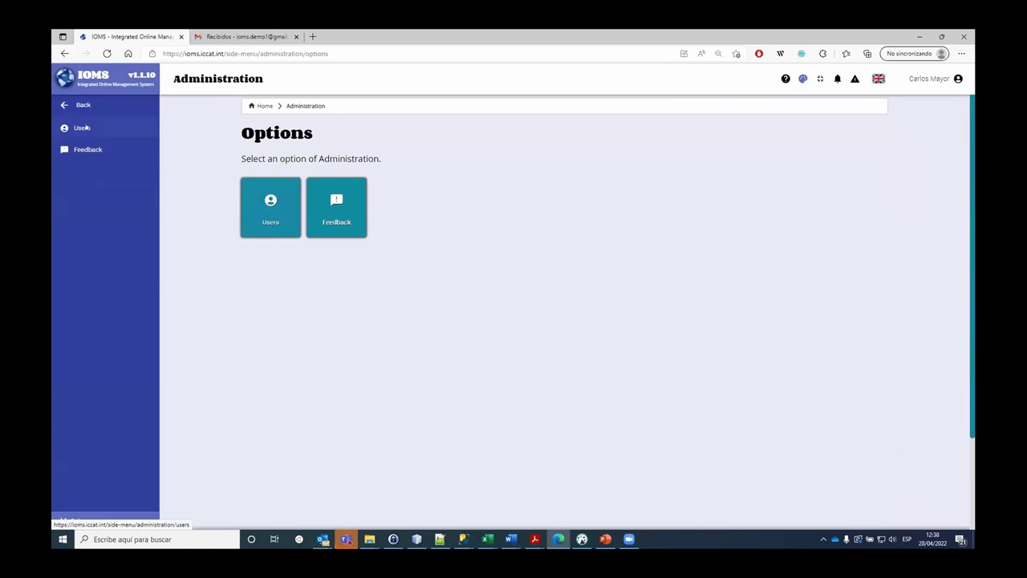
left_click(257, 217)
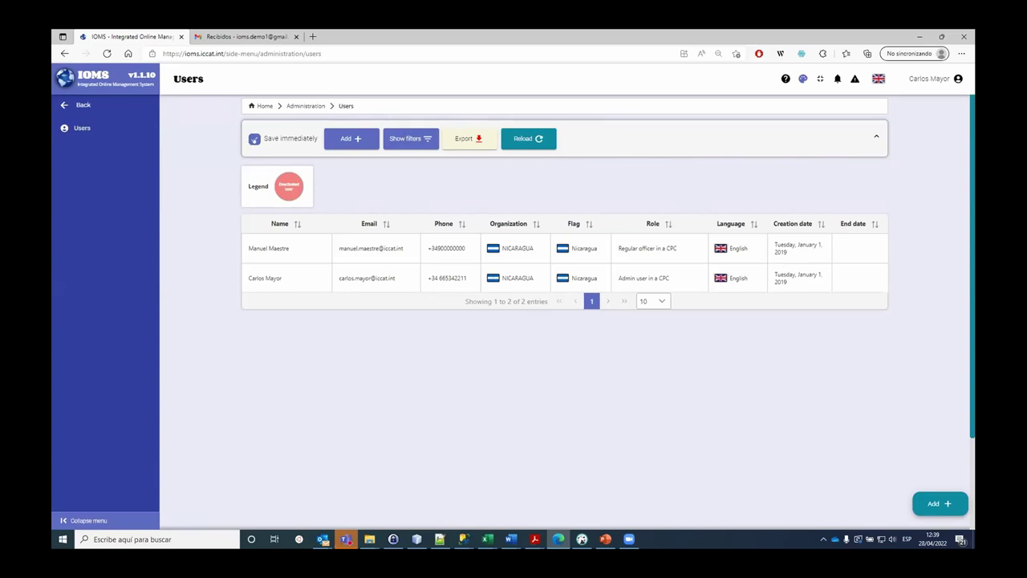
left_click(448, 278)
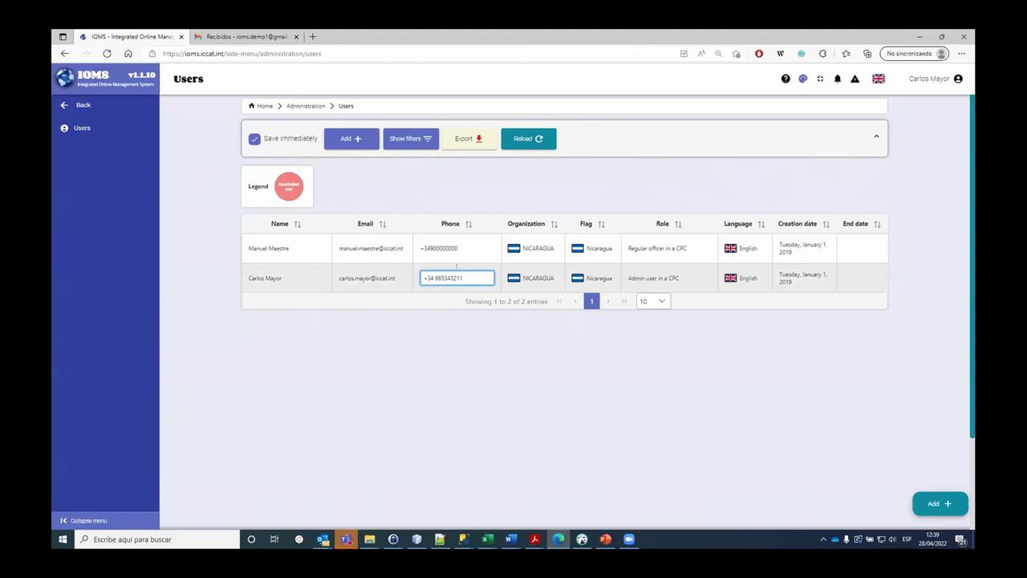
left_click(478, 324)
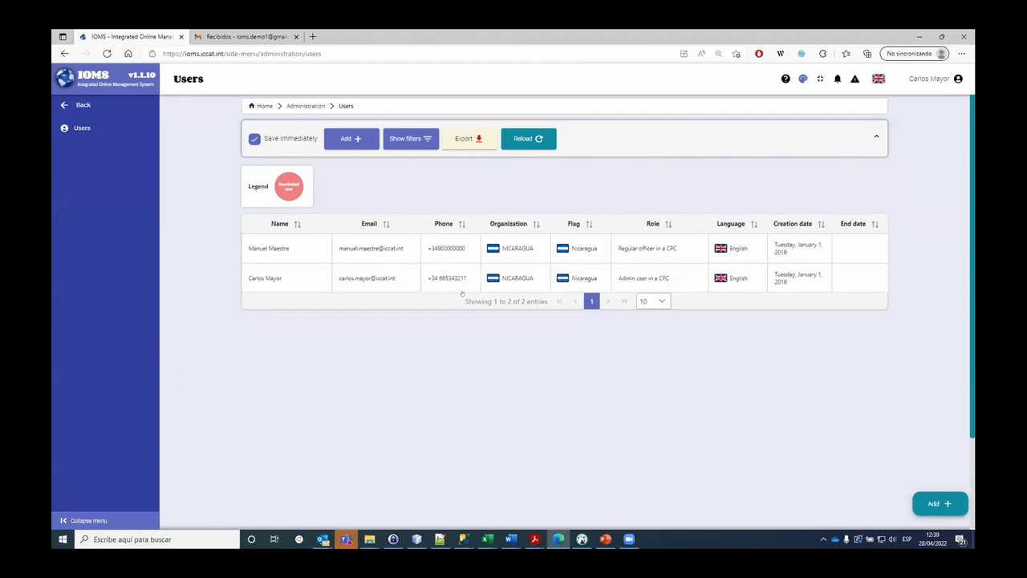
left_click(404, 140)
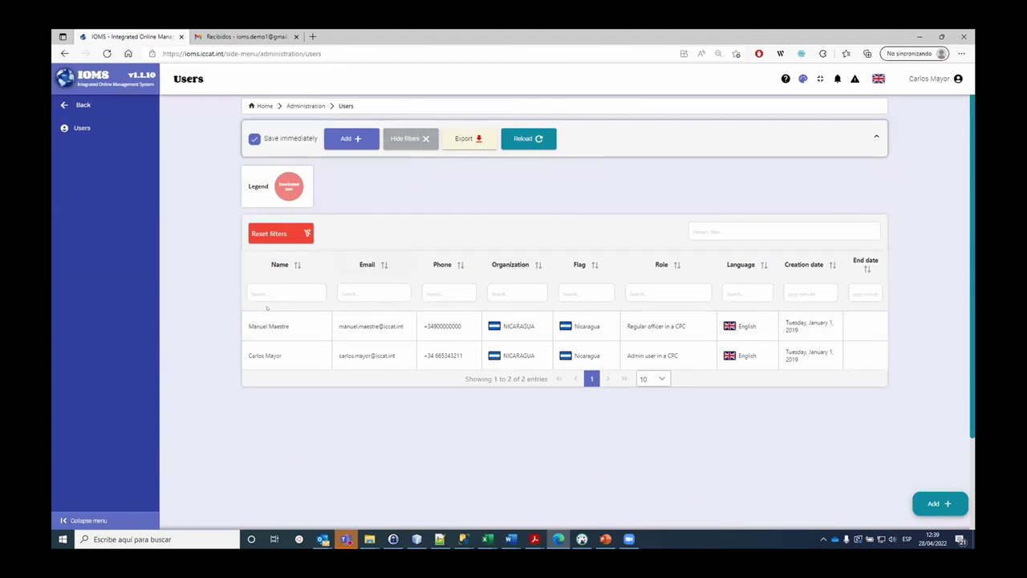
left_click(423, 138)
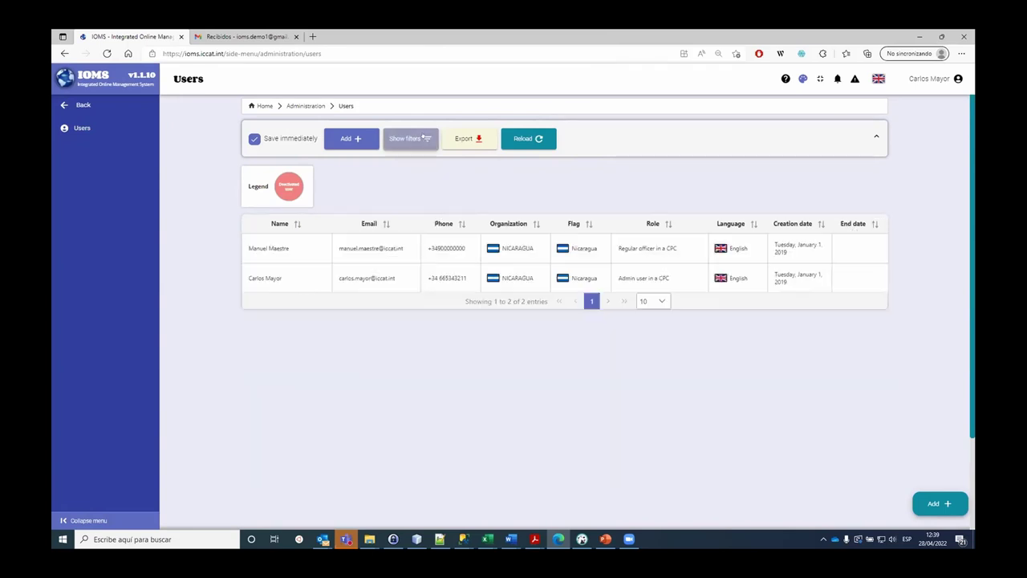
left_click(484, 138)
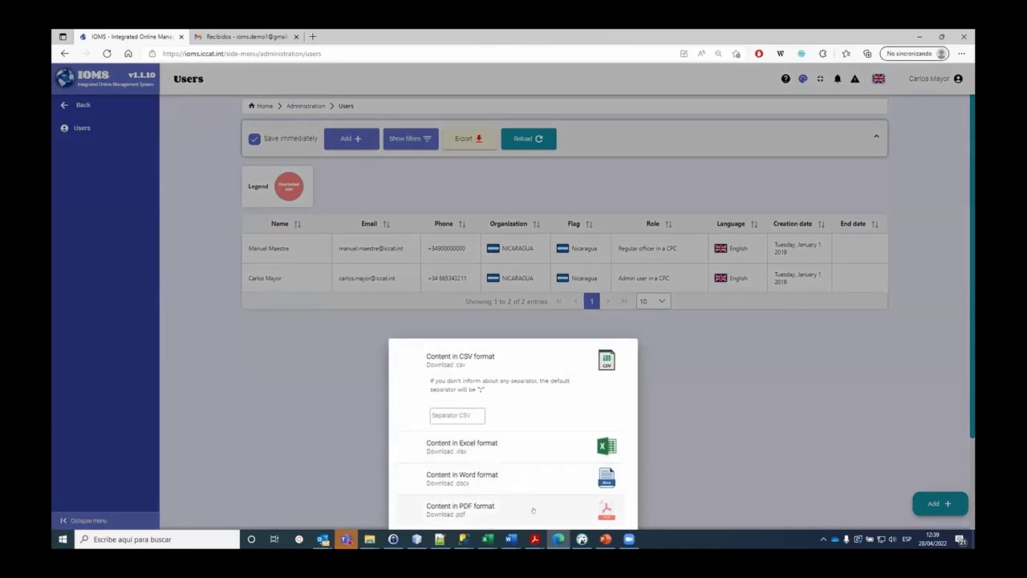
left_click(533, 148)
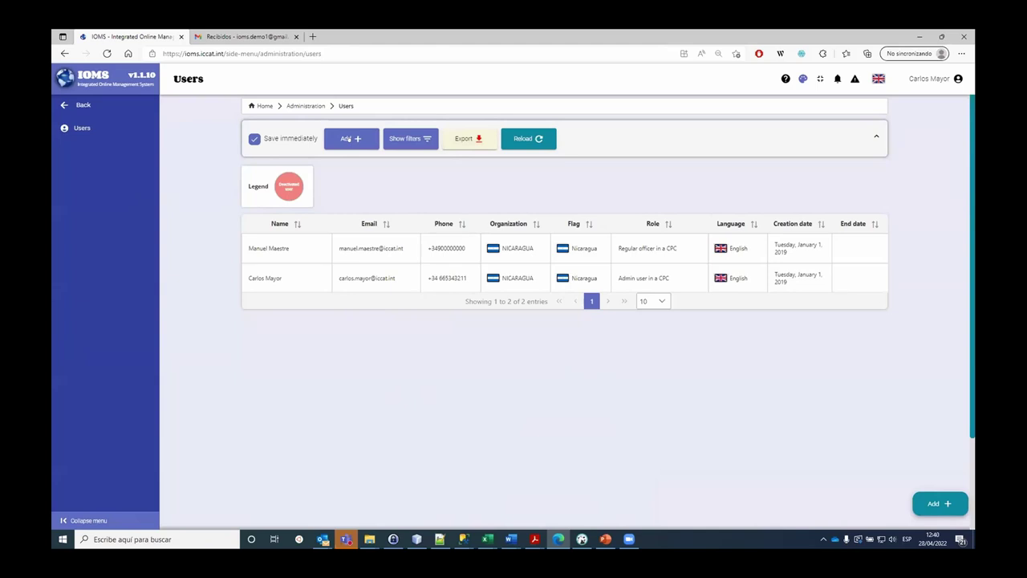
- Start a new user and autofill its full name, e-mail and phone
left_click(348, 139)
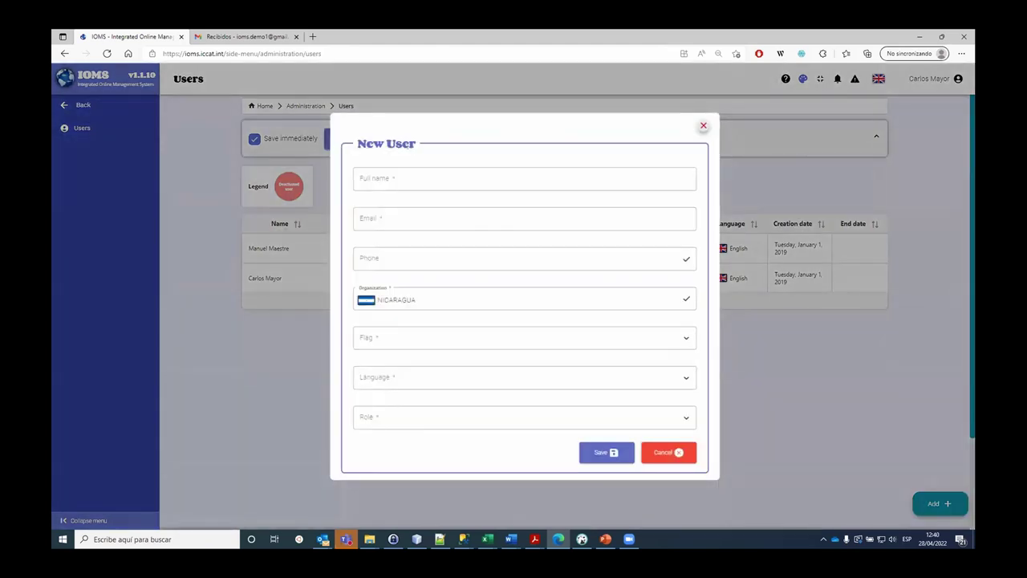
left_click(448, 178)
key("Down")
key("Return")
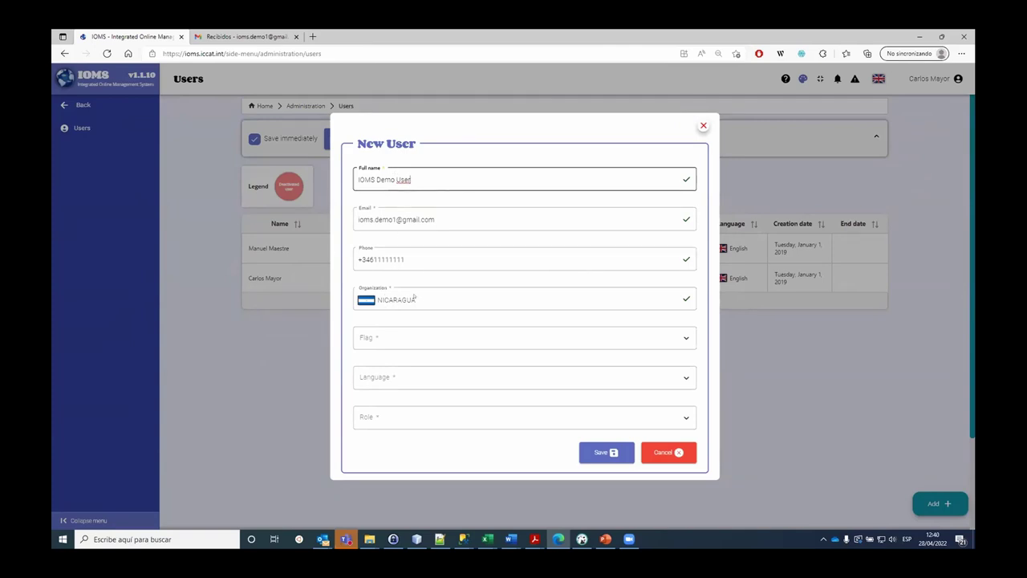
- Set flag Nicaragua, language Español and role Regular officer in a CPC, then save the user
left_click(385, 337)
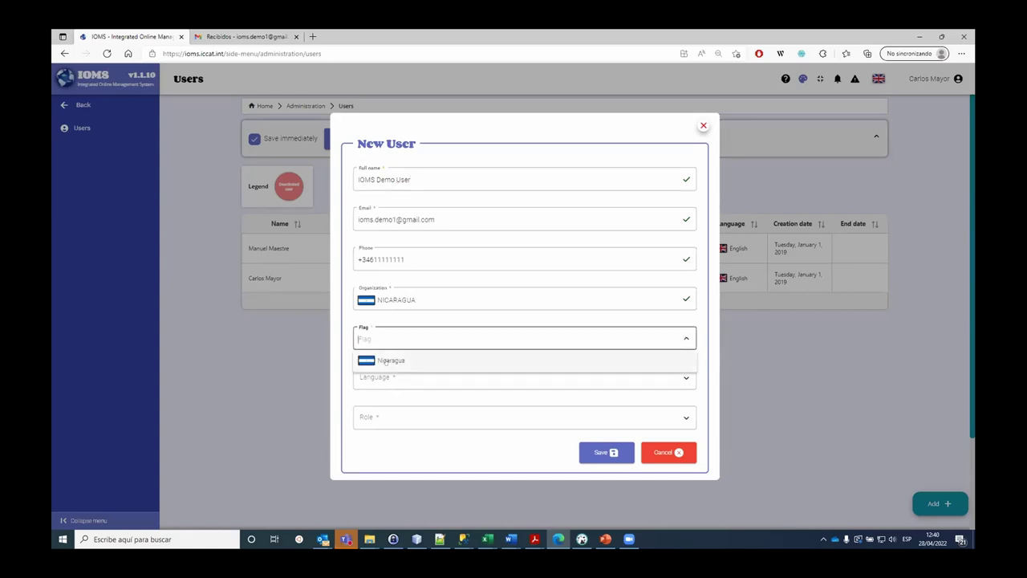
left_click(386, 360)
left_click(339, 326)
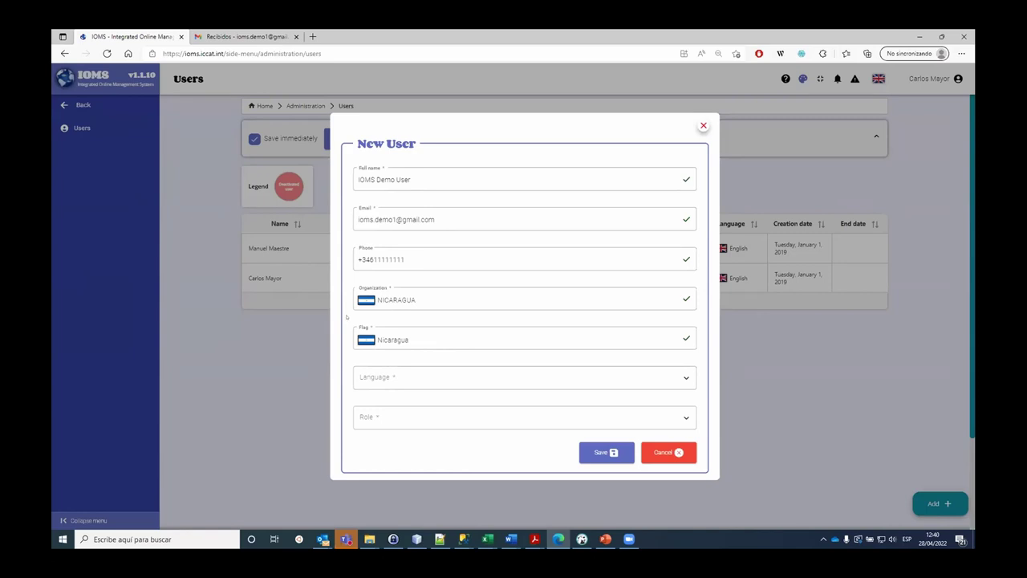
left_click(376, 371)
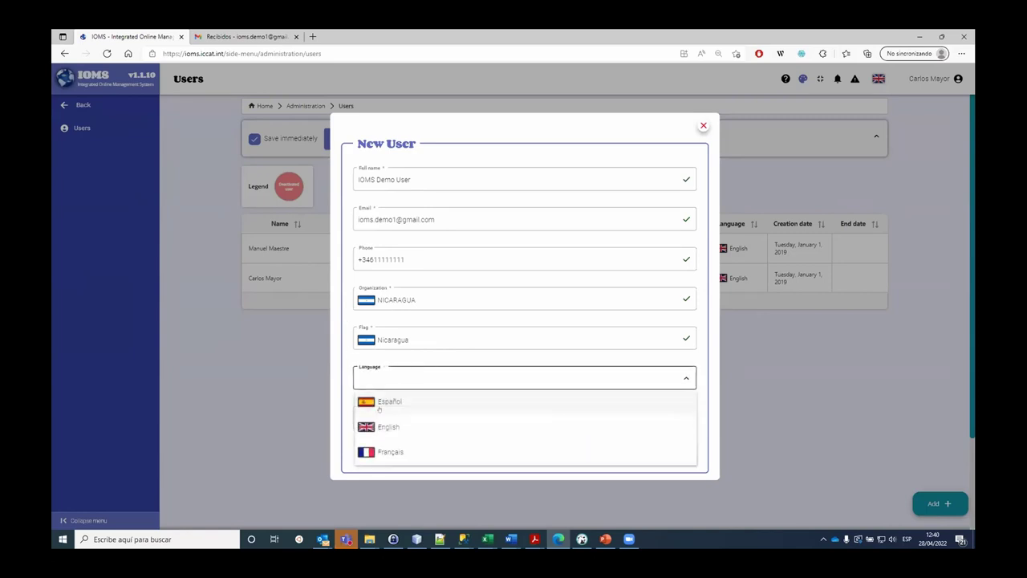
left_click(380, 408)
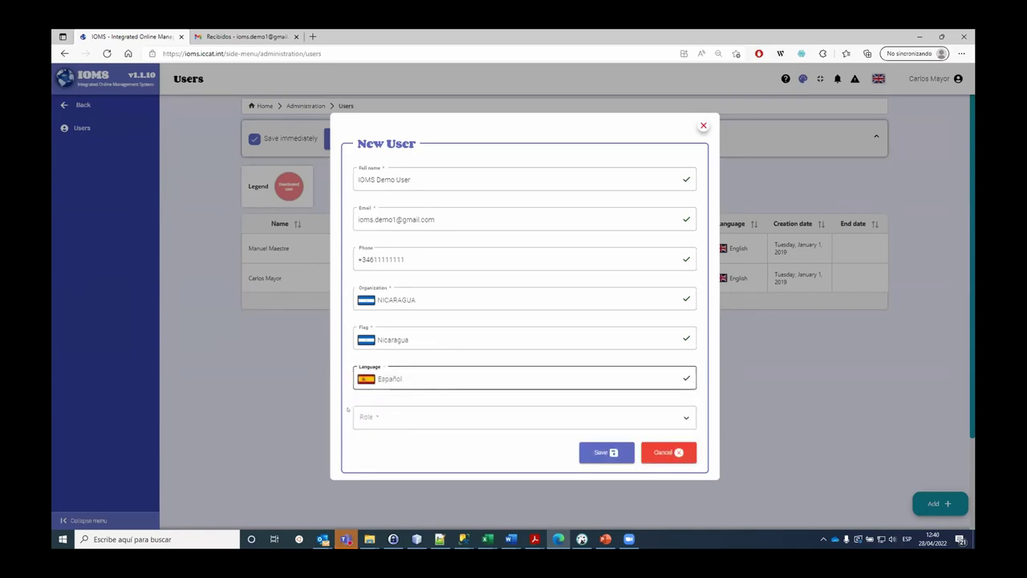
left_click(363, 411)
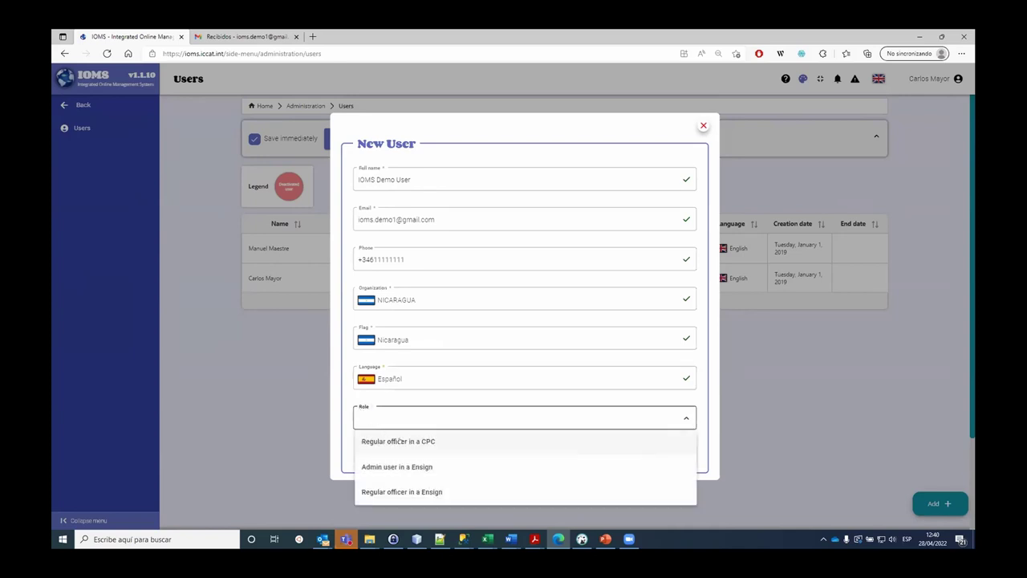
left_click(398, 440)
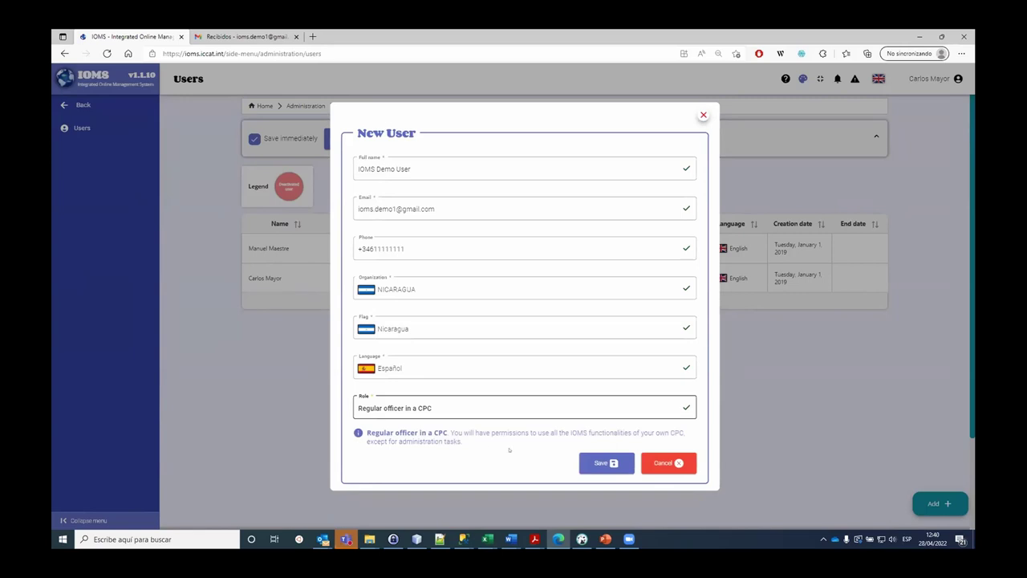
left_click(601, 464)
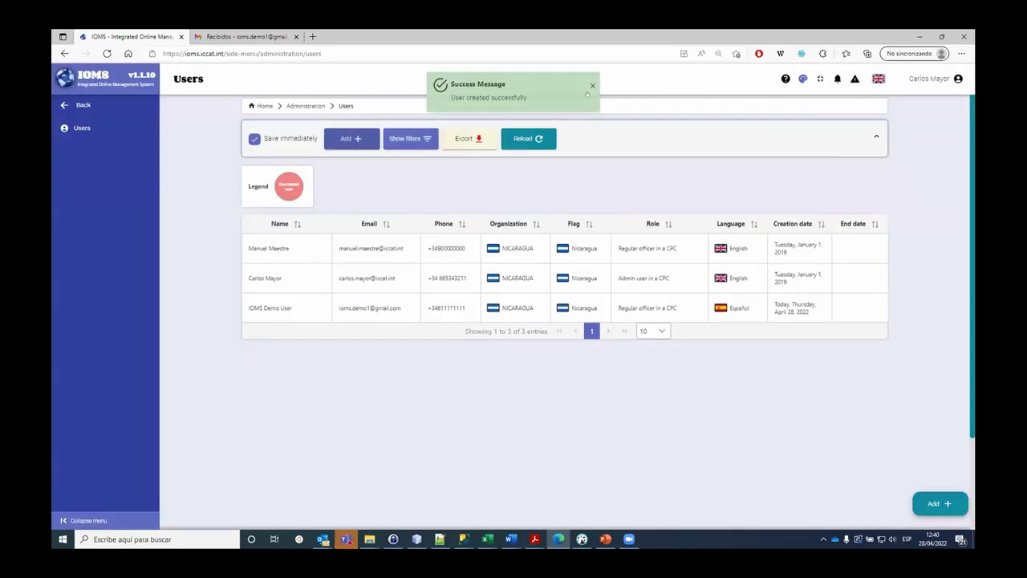
- Log out of the admin account and start typing the demo user's e-mail into the login form
left_click(592, 85)
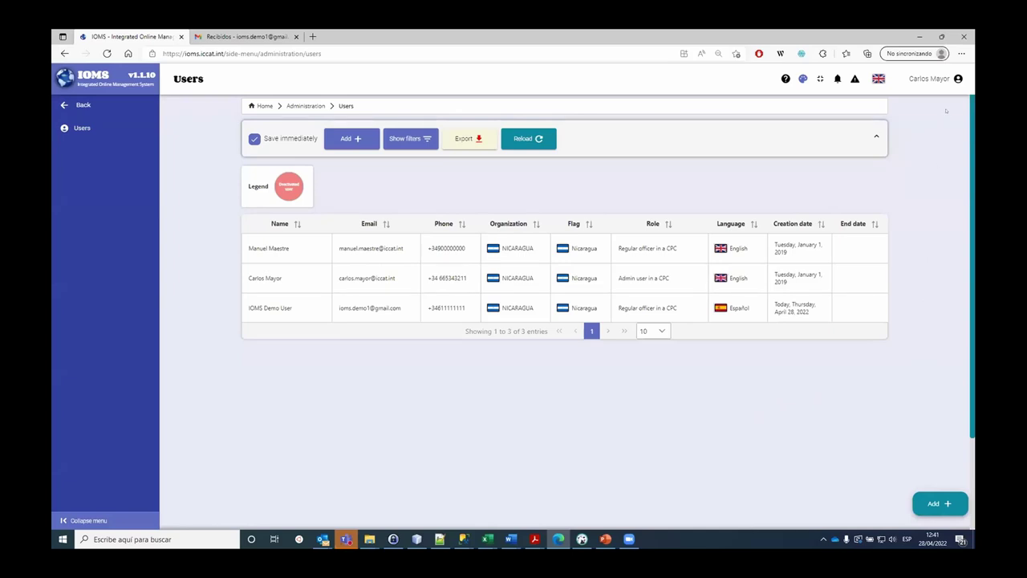
left_click(944, 81)
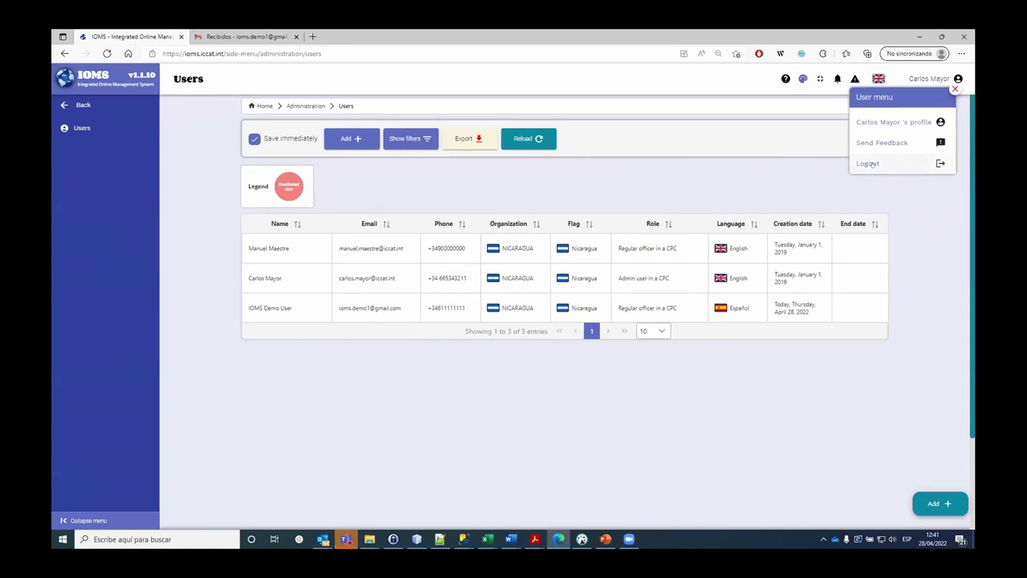
left_click(870, 164)
left_click_drag(500, 318, 415, 317)
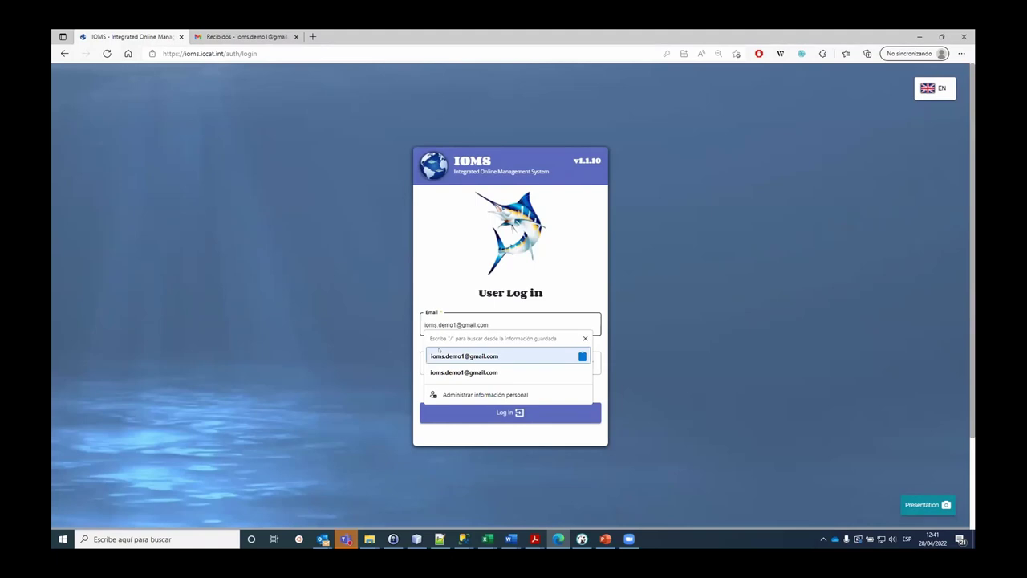
- Pick the demo account's saved e-mail, clear the autofilled password, and open 'Did you forget your password?'
left_click(439, 350)
left_click(438, 358)
key("ctrl+a")
key("BackSpace")
left_click(262, 311)
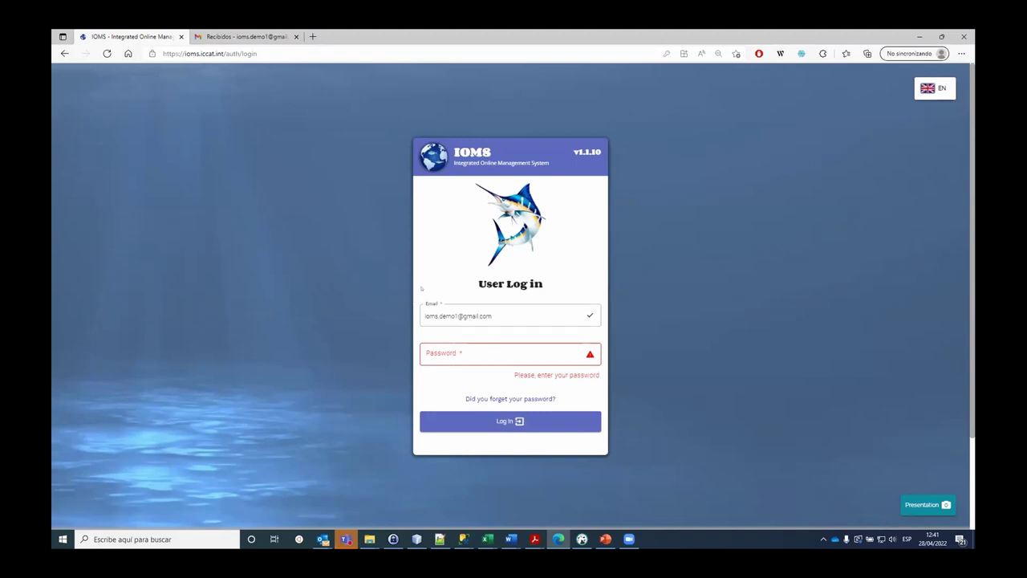
left_click(525, 399)
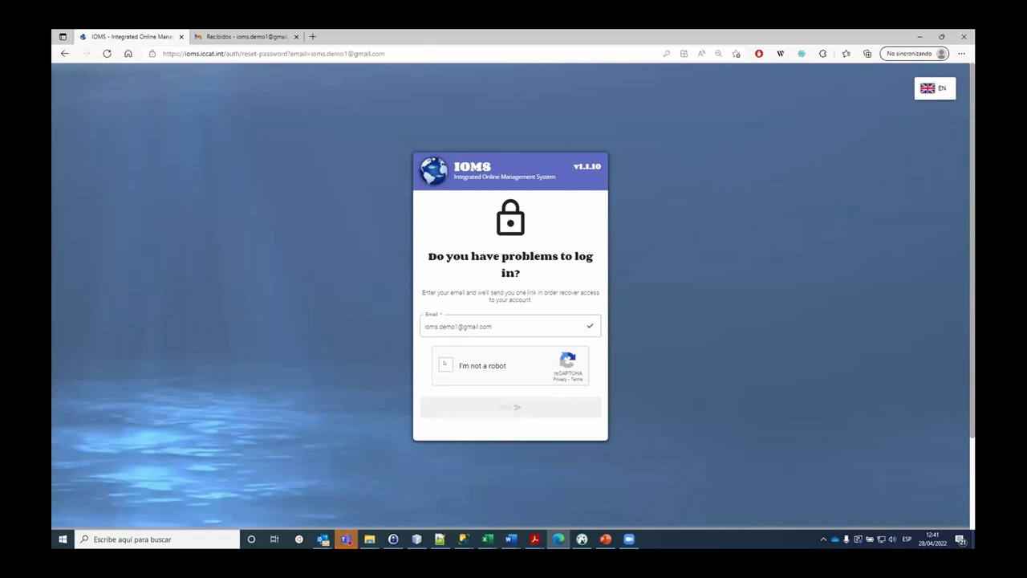
- Tick the reCAPTCHA box, send the password reset e-mail, and switch to the Gmail inbox
left_click(444, 364)
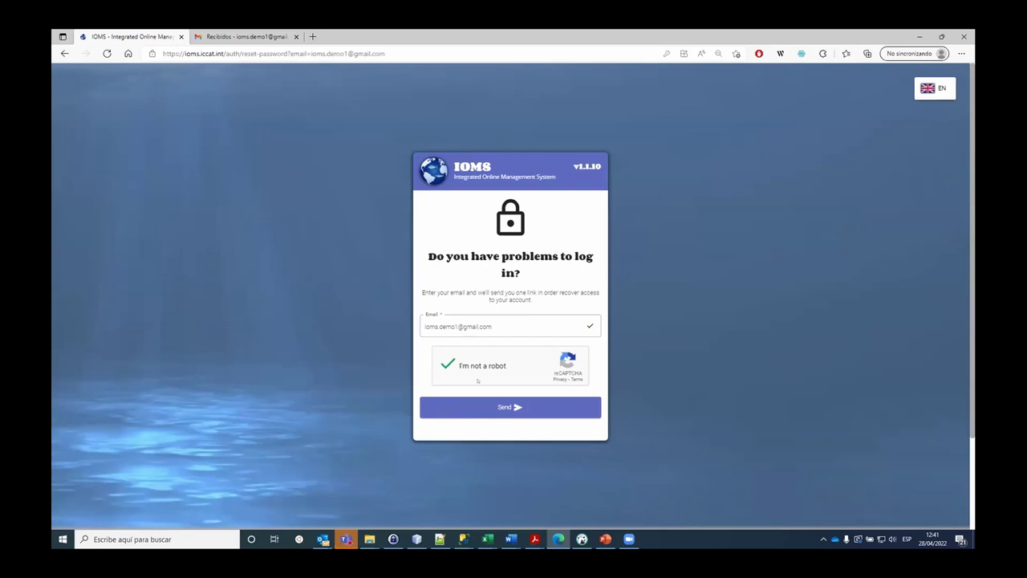
left_click(506, 407)
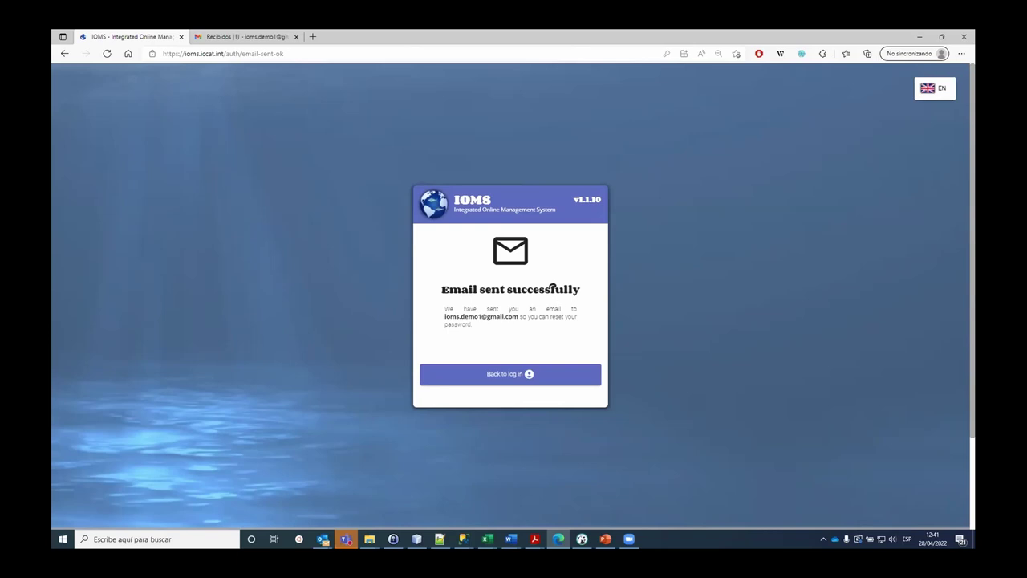
left_click(233, 36)
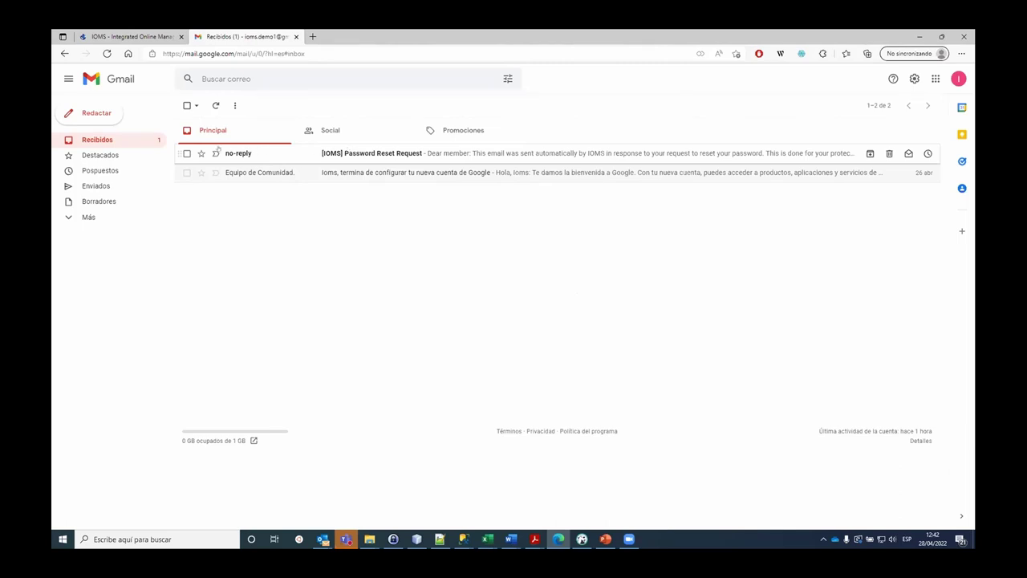
- Open the '[IOMS] Password Reset Request' e-mail and follow its change-password link
left_click(364, 154)
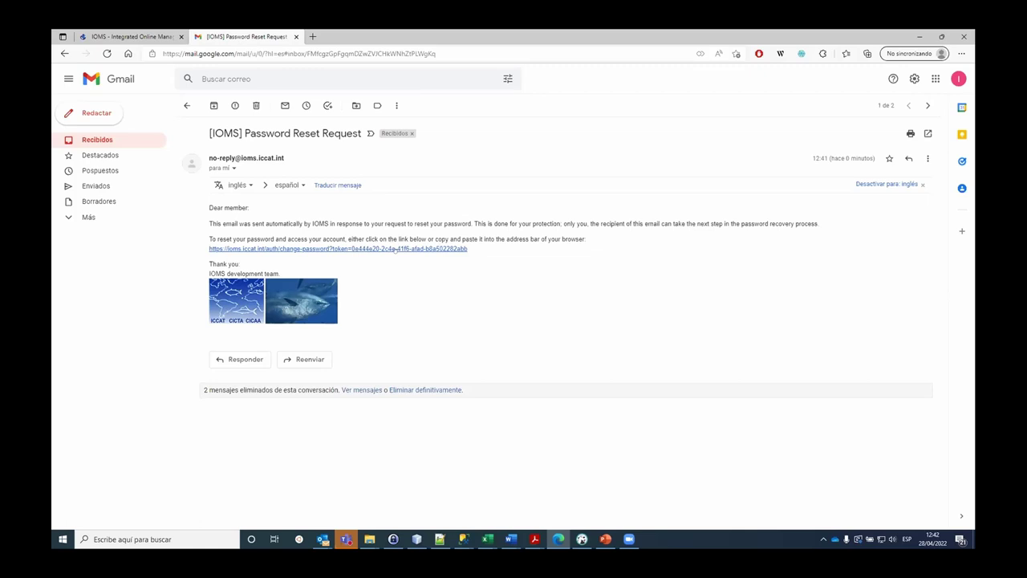
left_click(401, 249)
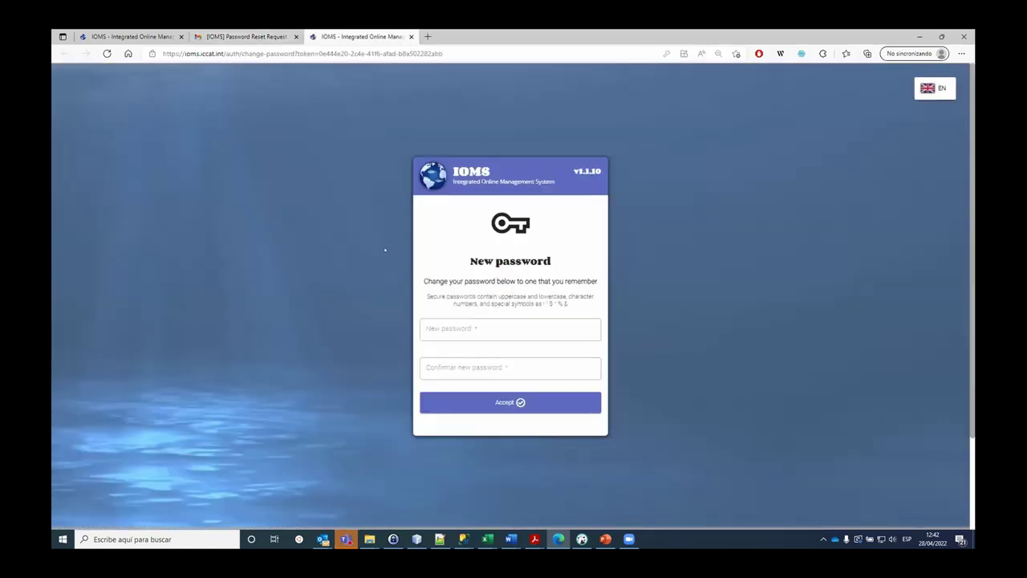
- Enter and confirm a new strong password, accept it, and decline Edge's update-password popup
left_click(518, 327)
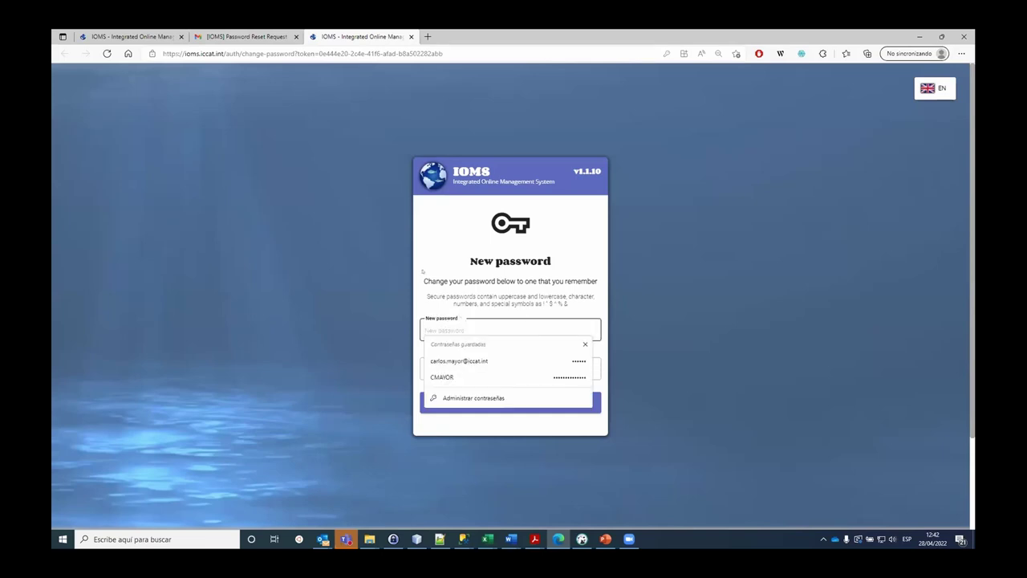
type("••")
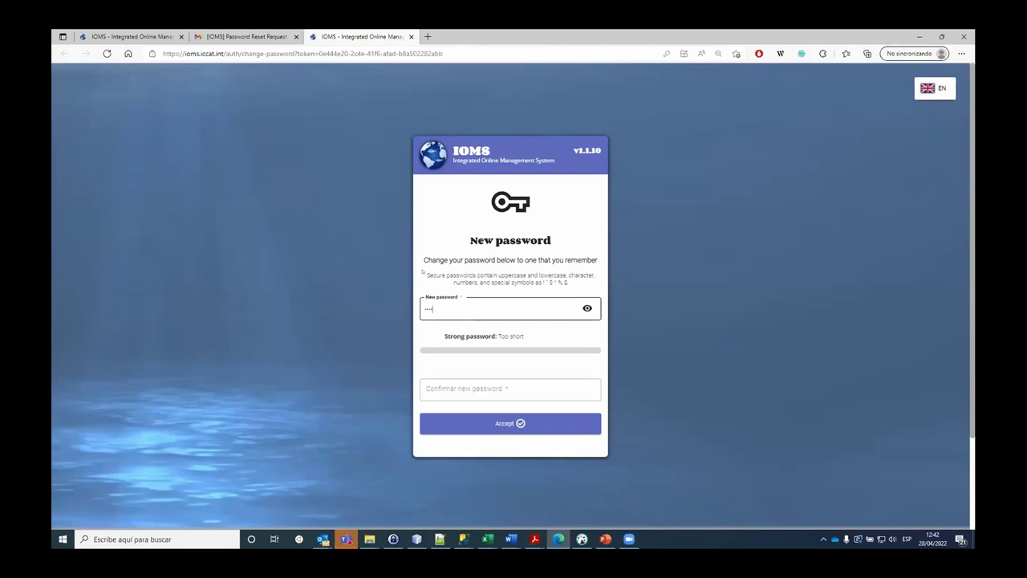
type("••••••••")
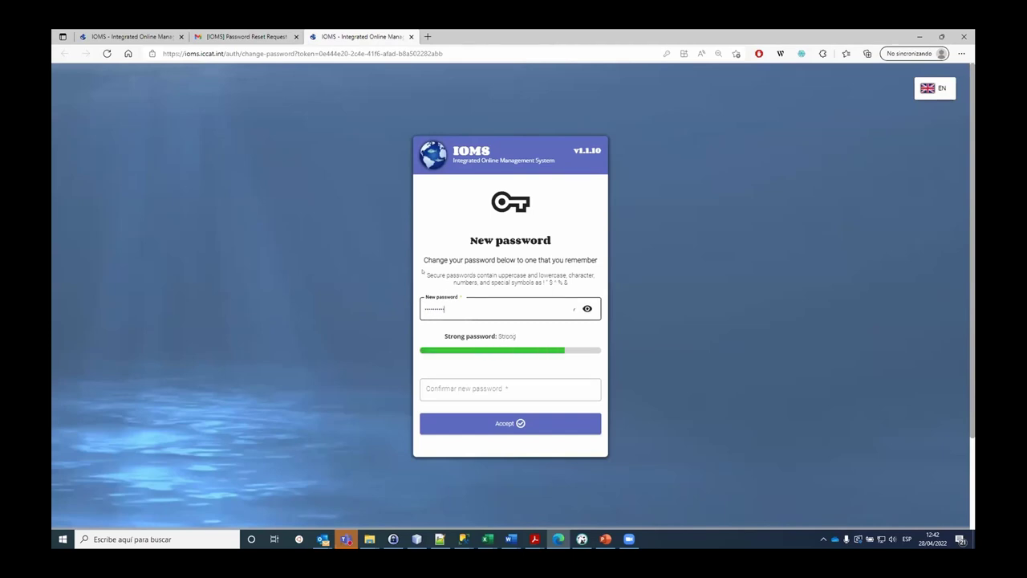
left_click(469, 385)
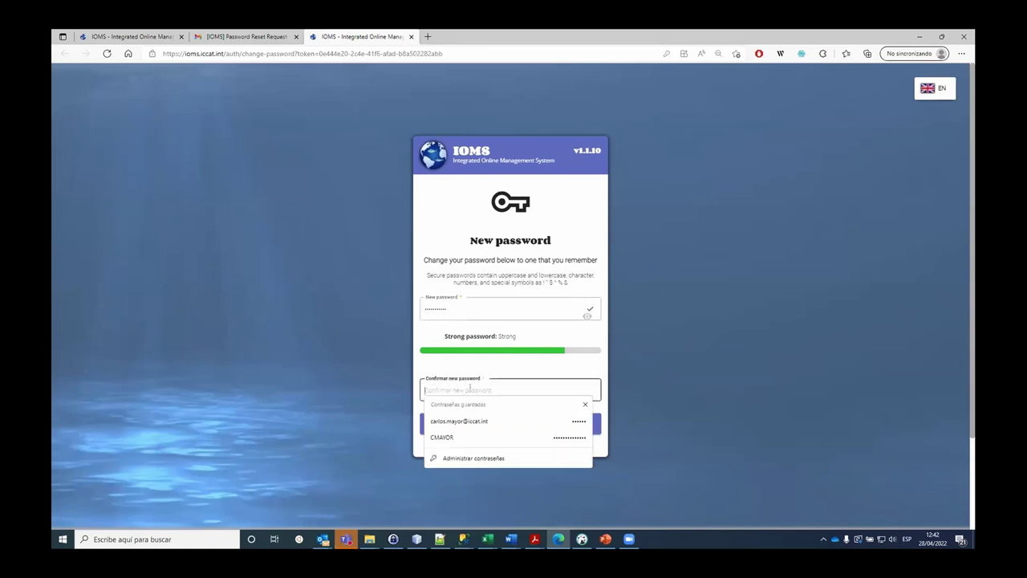
type("••••••••")
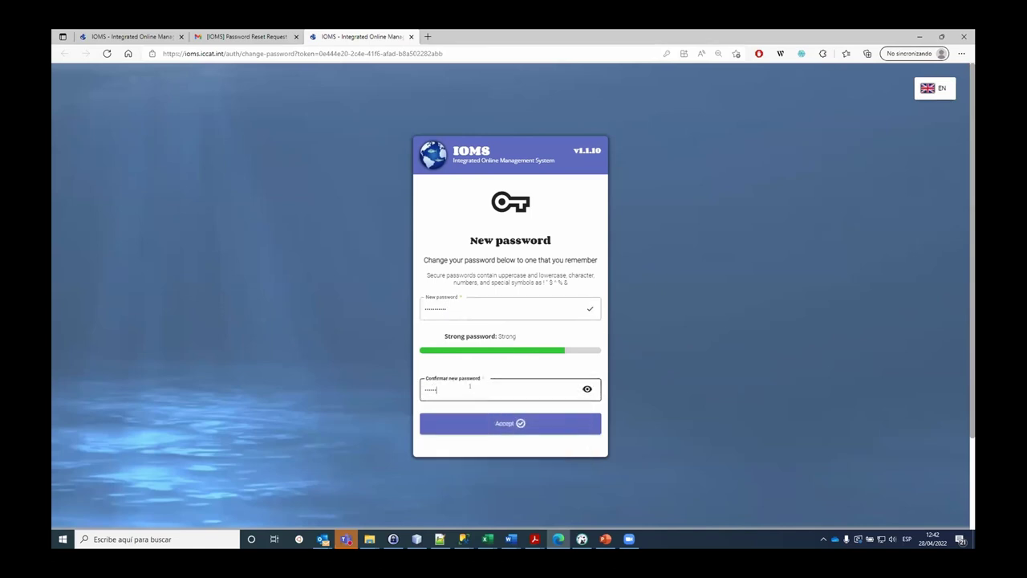
type("•")
left_click(520, 426)
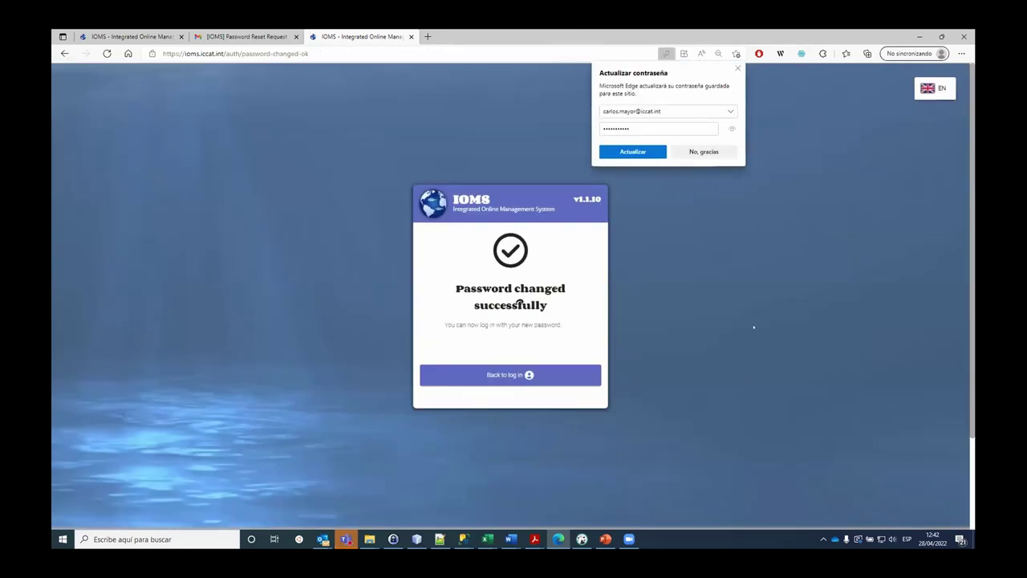
left_click(704, 151)
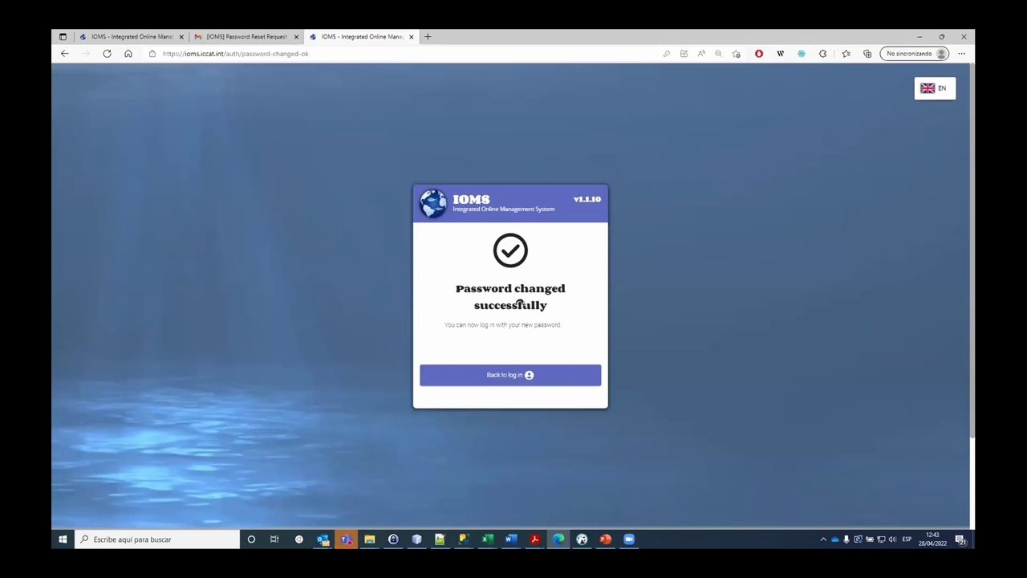
- Return to the login form and replace the e-mail with the demo account's saved address
left_click(500, 375)
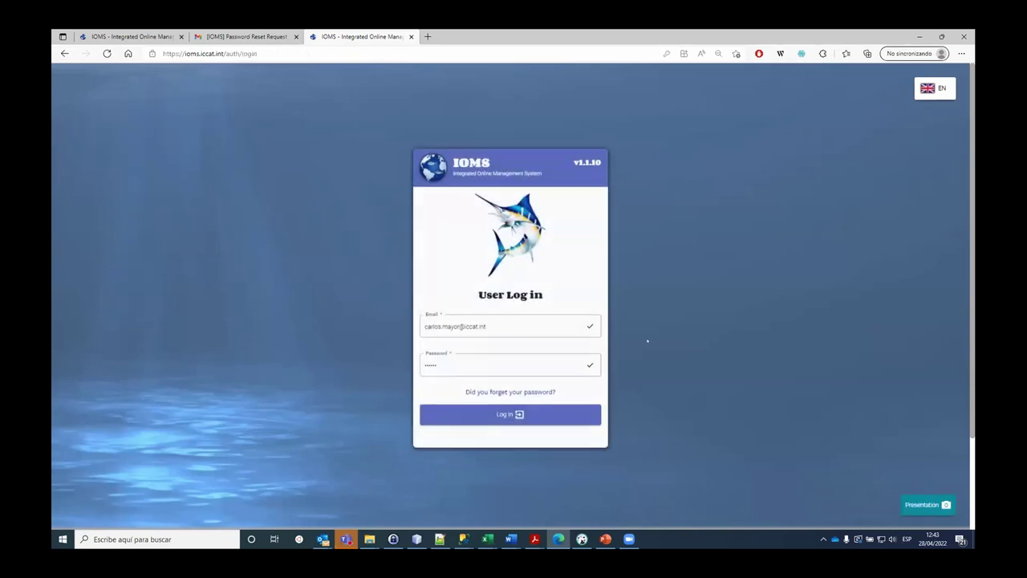
left_click(476, 318)
left_click_drag(486, 325, 407, 316)
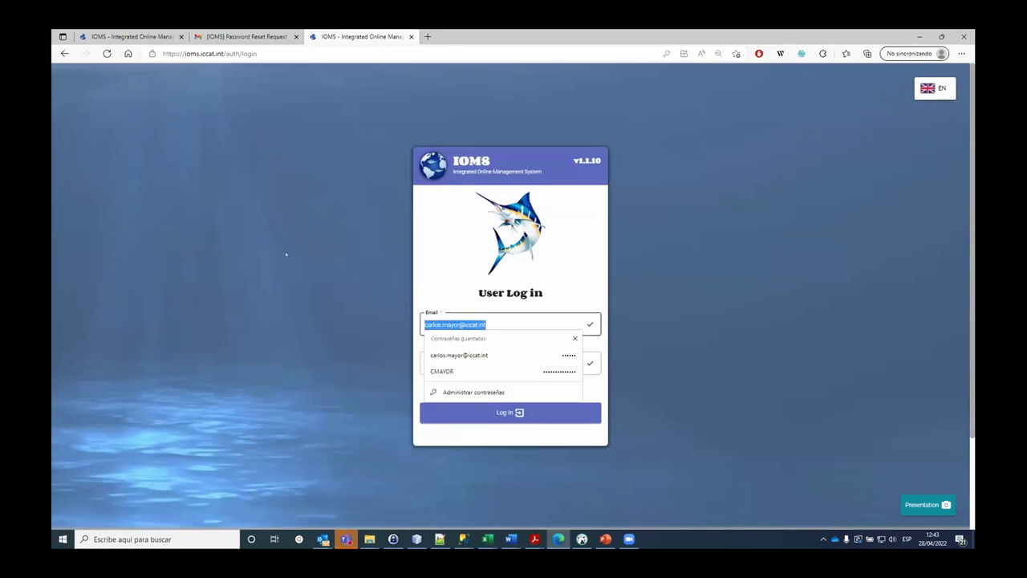
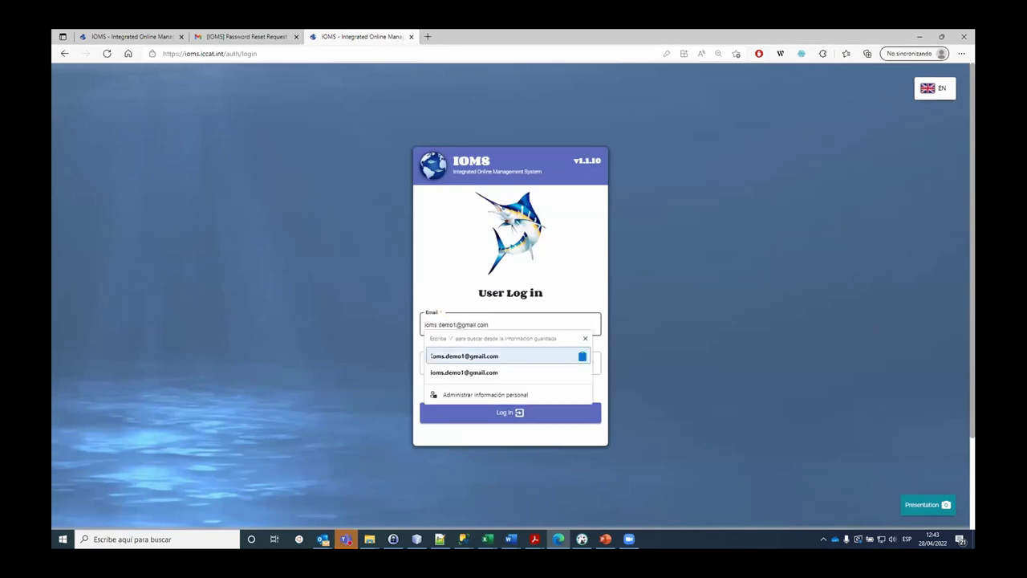
left_click(426, 356)
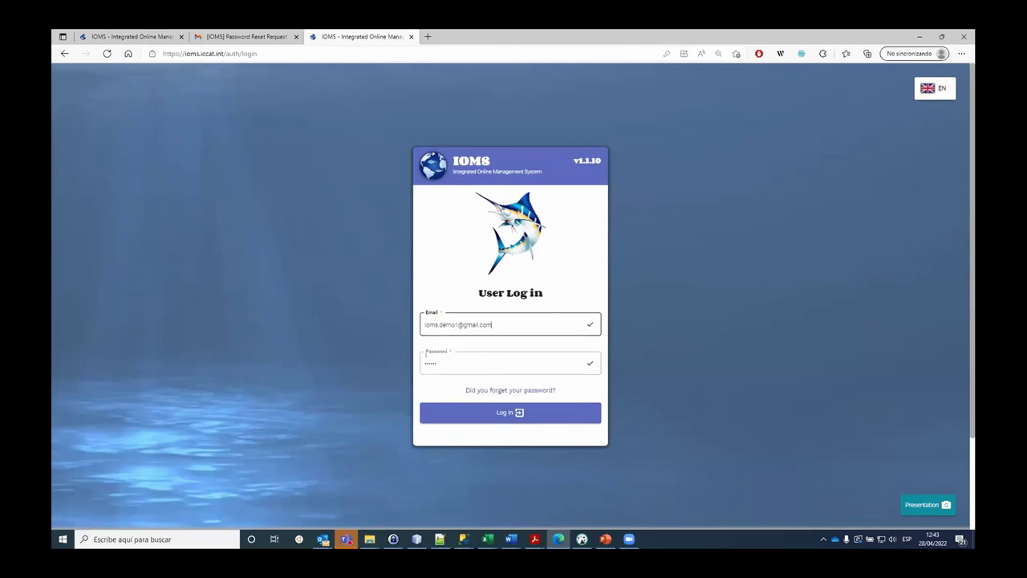
- Enter the new password, log in as the demo user, and refuse Edge's save-password prompt
left_click_drag(442, 358, 398, 355)
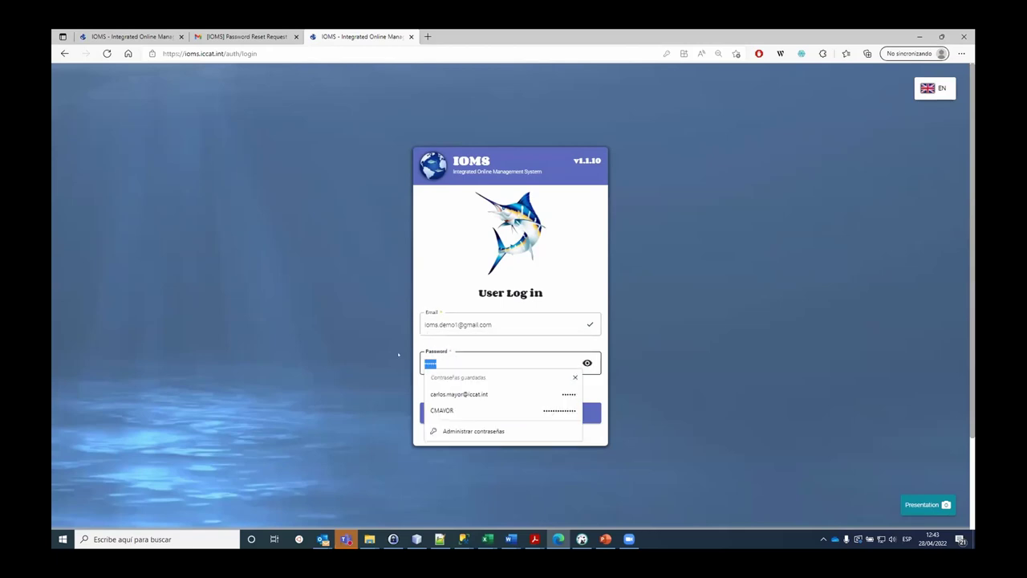
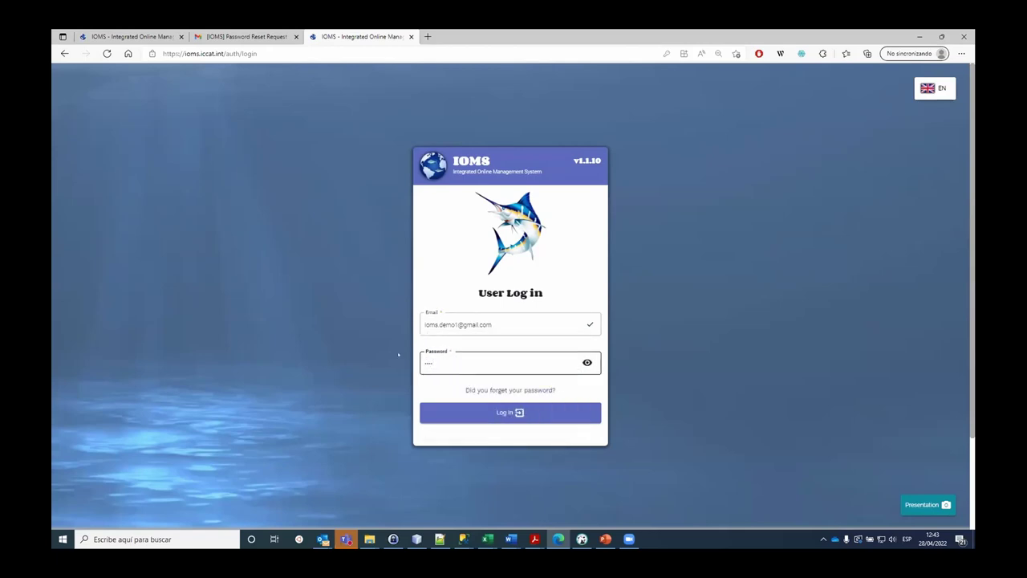
left_click(508, 412)
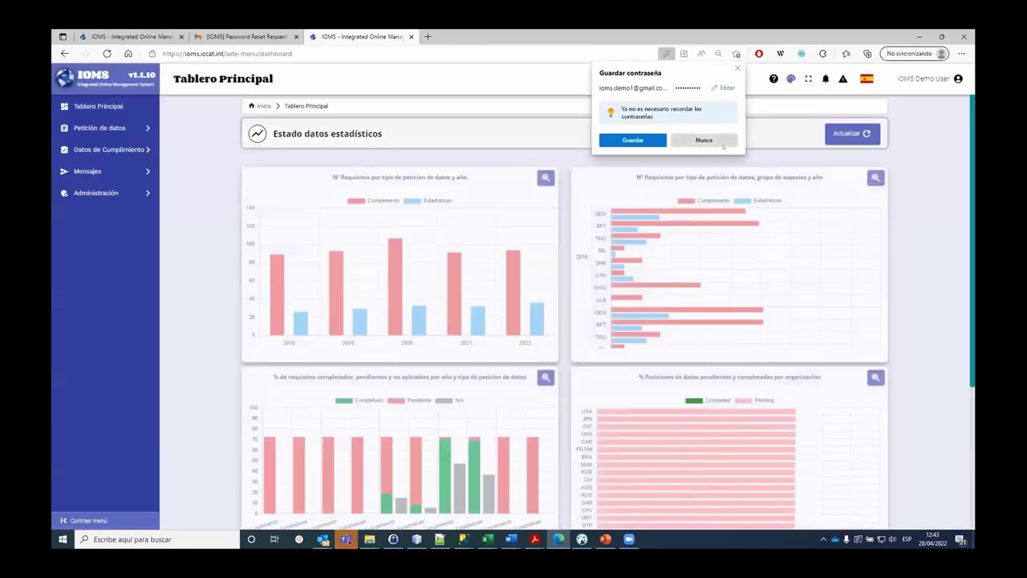
left_click(704, 139)
left_click(901, 79)
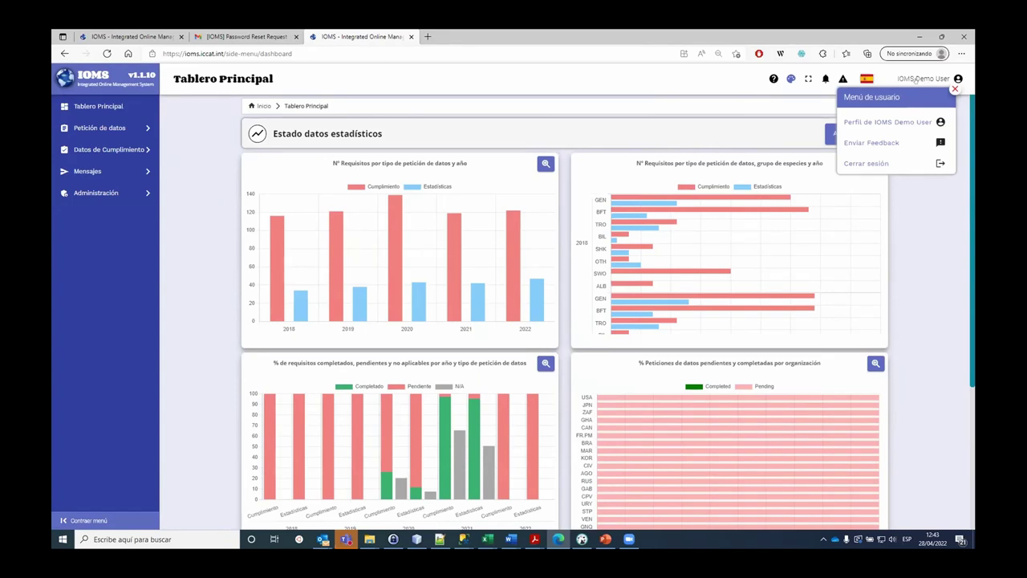
left_click(902, 123)
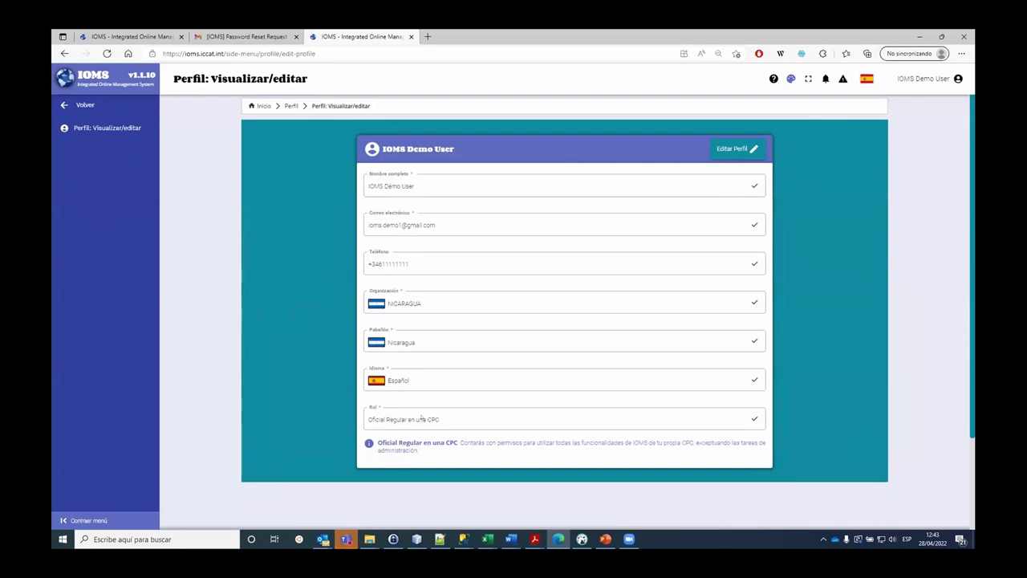
left_click(87, 105)
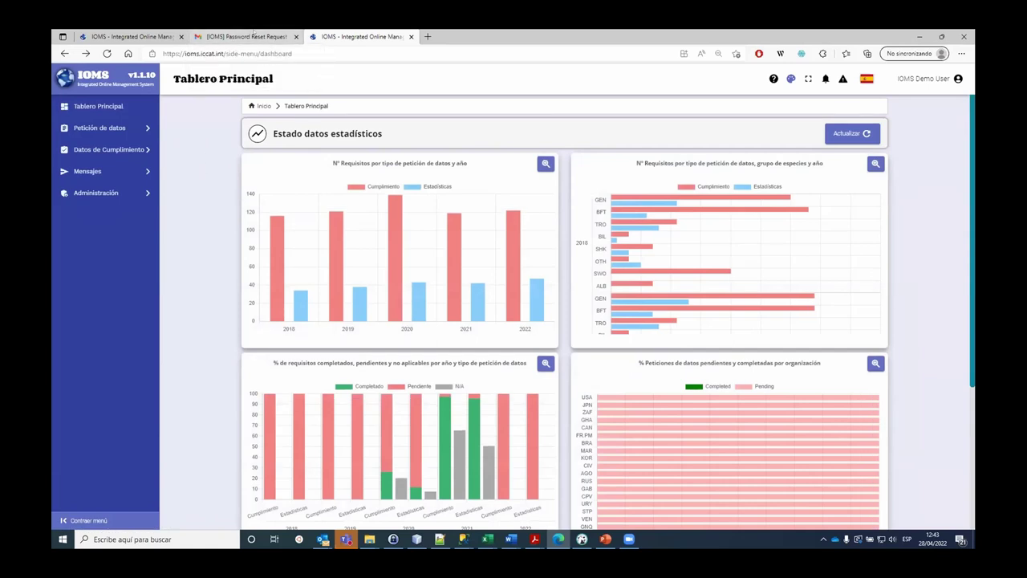
left_click(956, 81)
left_click(940, 278)
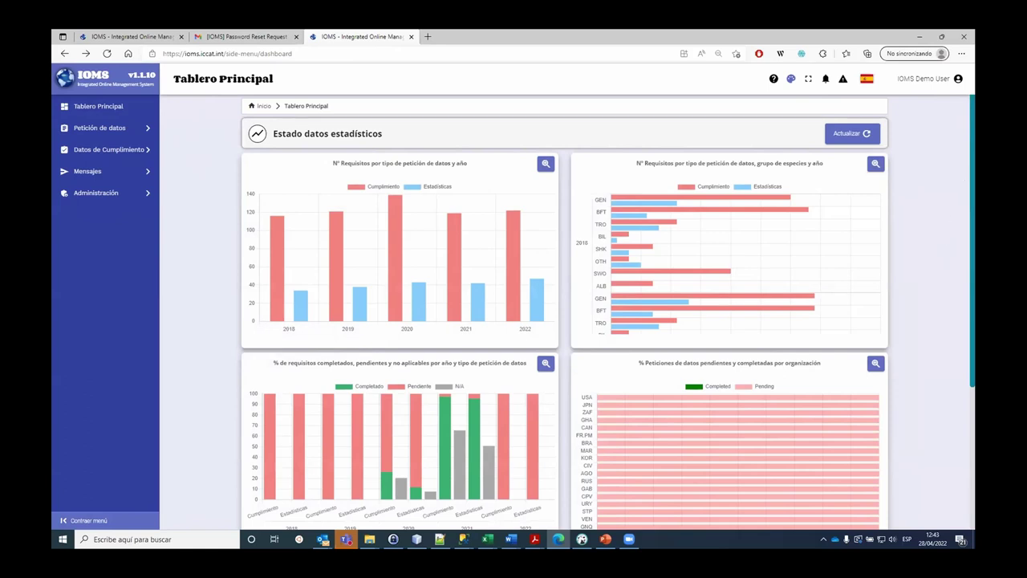
- Choose Enviar Feedback from the user menu and answer 'Sí, comprobar antes' to view the Comentarios list
left_click(931, 78)
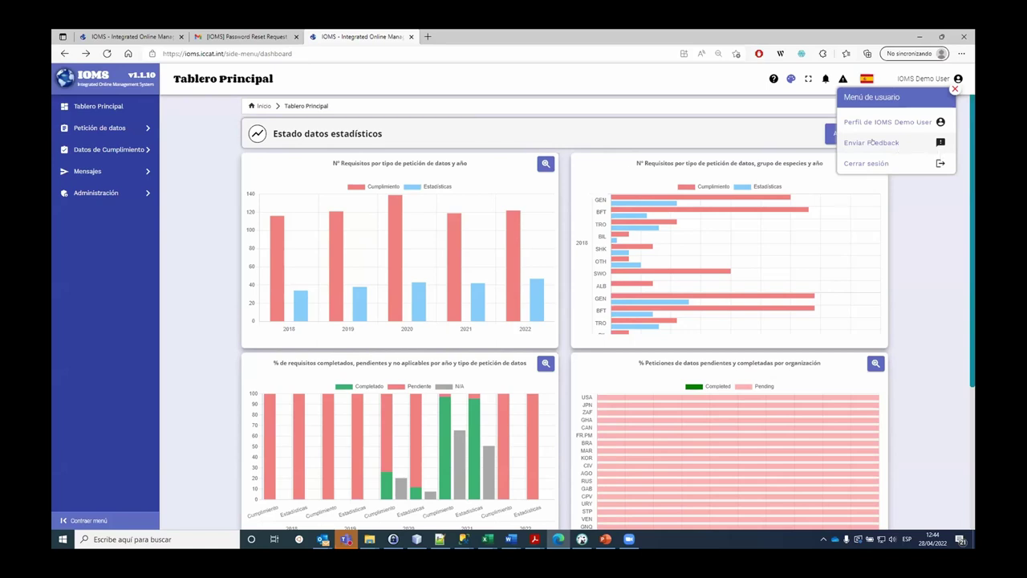
left_click(871, 142)
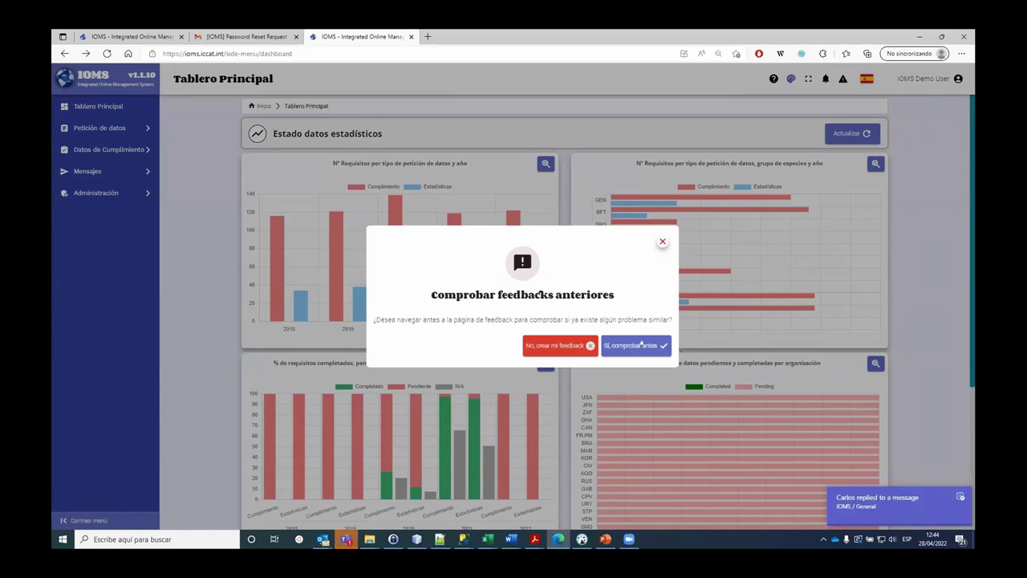
left_click(642, 343)
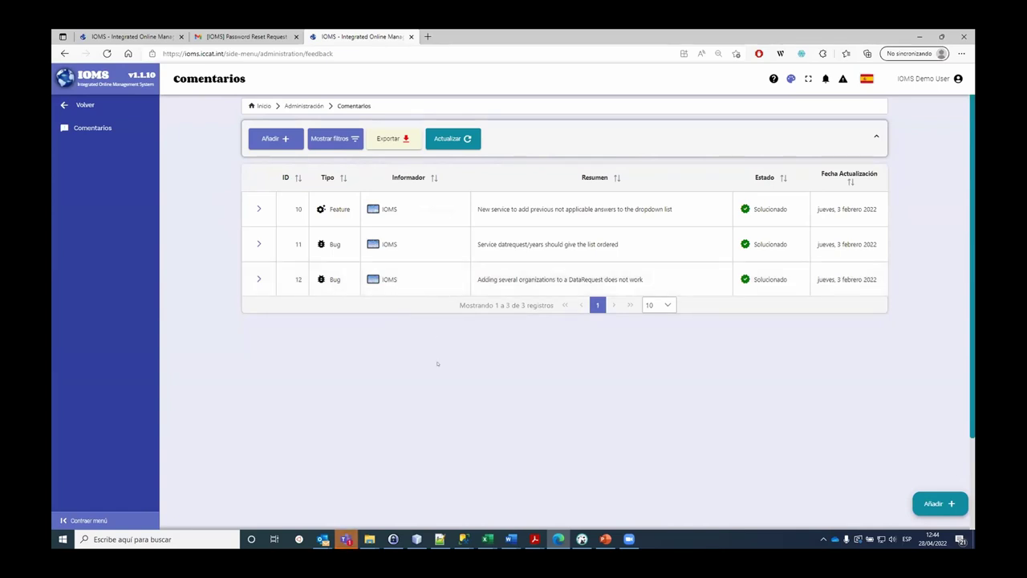
- Start an incident report with Añadir, close the first attempt, and reopen a blank 'Informe de nueva incidencia' form
left_click(270, 139)
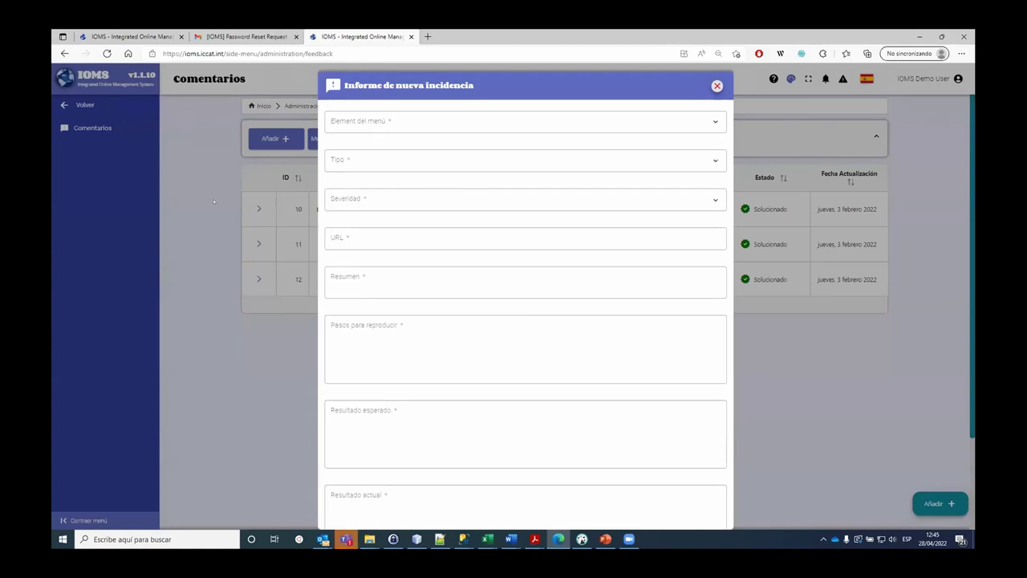
left_click(455, 113)
scroll(532, 185, "down", 2)
scroll(532, 186, "down", 10)
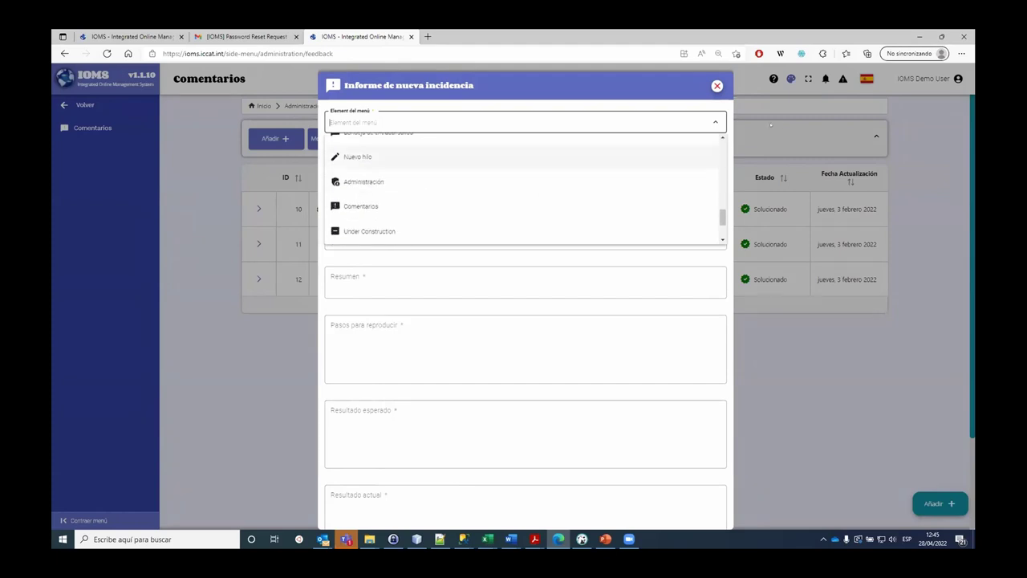
left_click(931, 140)
left_click(931, 140)
left_click(931, 79)
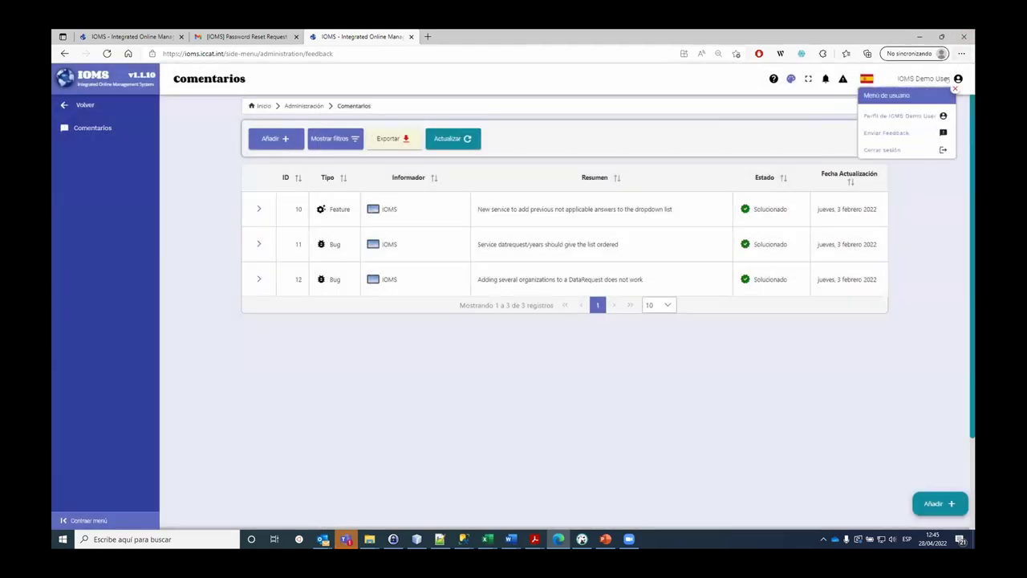
left_click(609, 175)
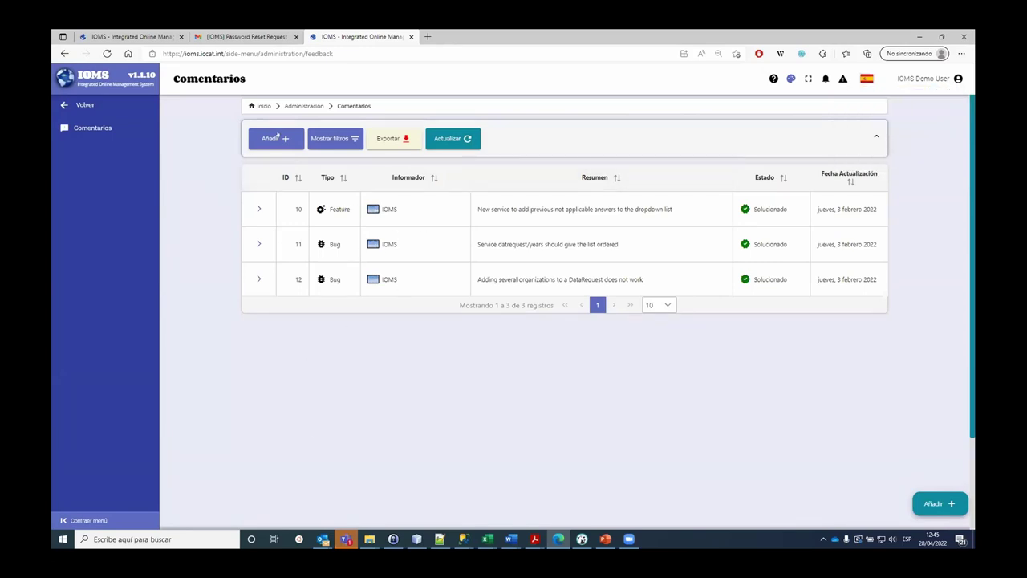
left_click(275, 138)
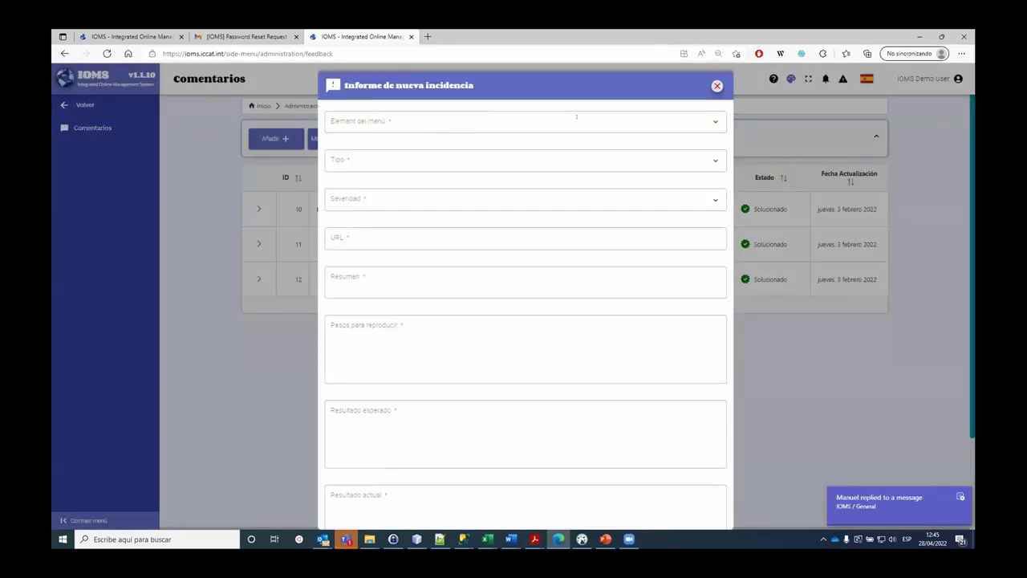
scroll(394, 365, "down", 3)
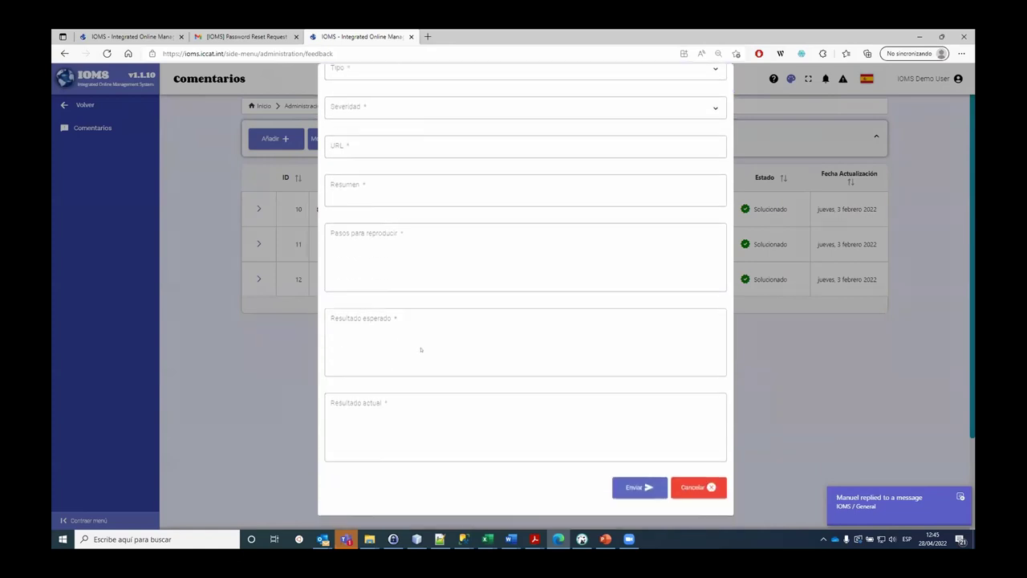
scroll(419, 348, "up", 3)
- Set Element del menú to Perfil: Visualizar/editar and Tipo to Bug
left_click(710, 122)
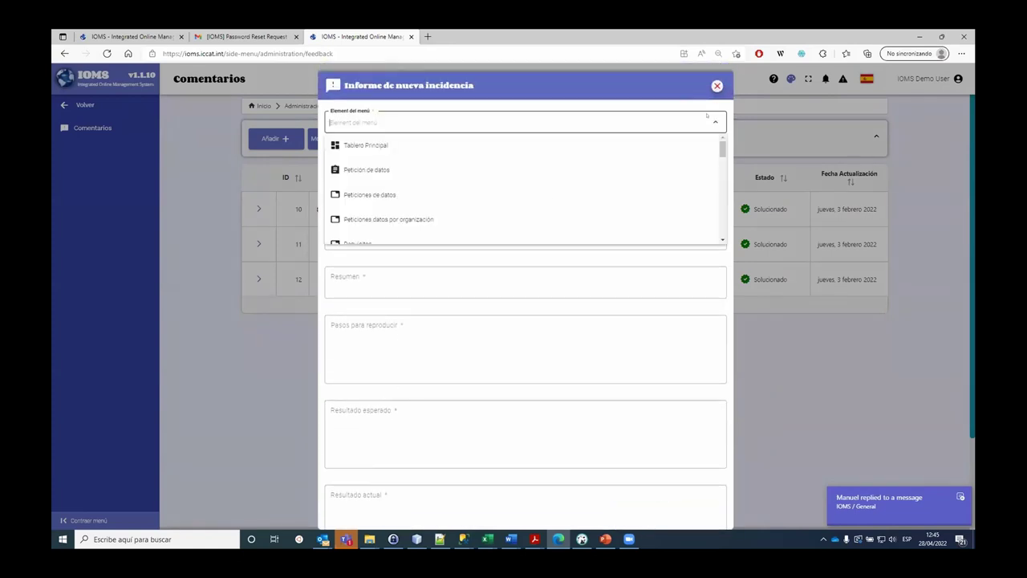
scroll(707, 216, "down", 2)
scroll(707, 216, "down", 3)
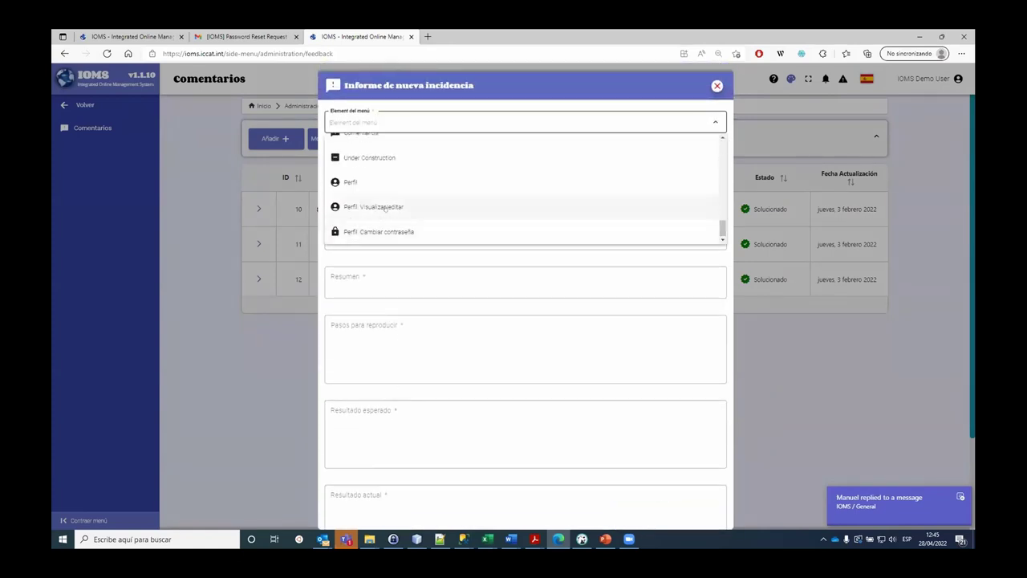
left_click(506, 218)
left_click(394, 157)
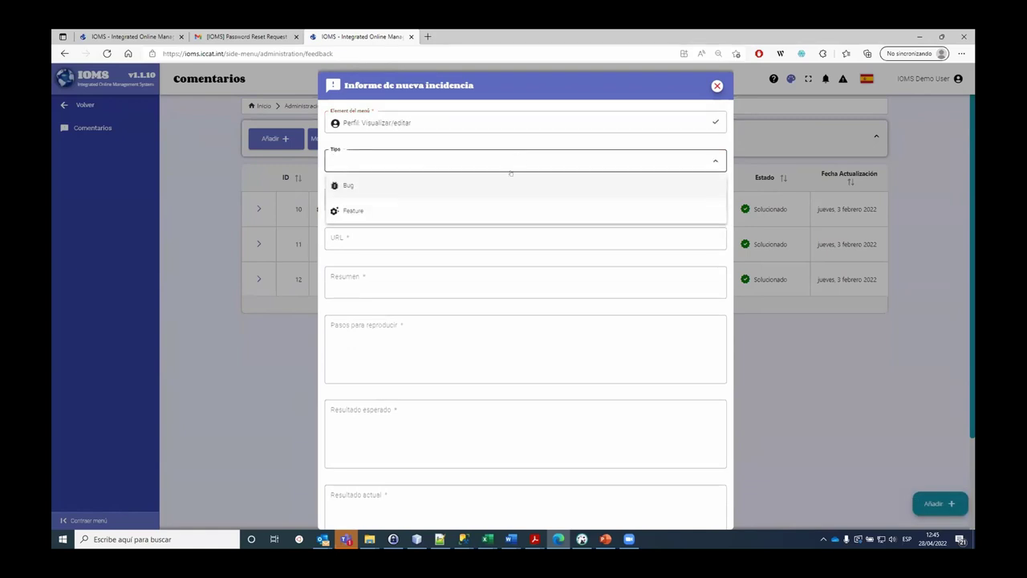
left_click(360, 187)
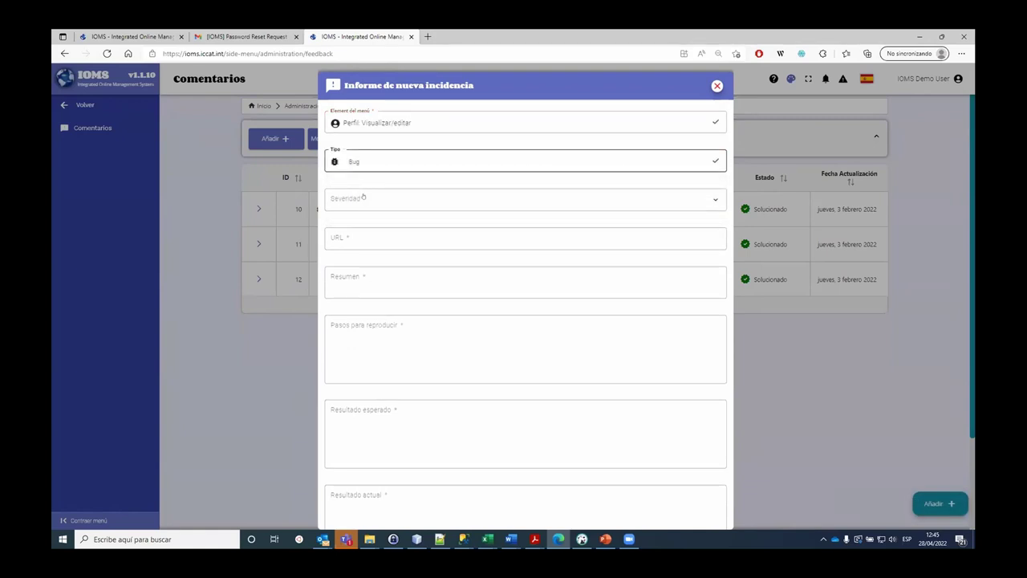
- Set Severidad to Trivial and fill the URL field with the edit-profile page address
left_click(378, 203)
scroll(377, 284, "down", 1)
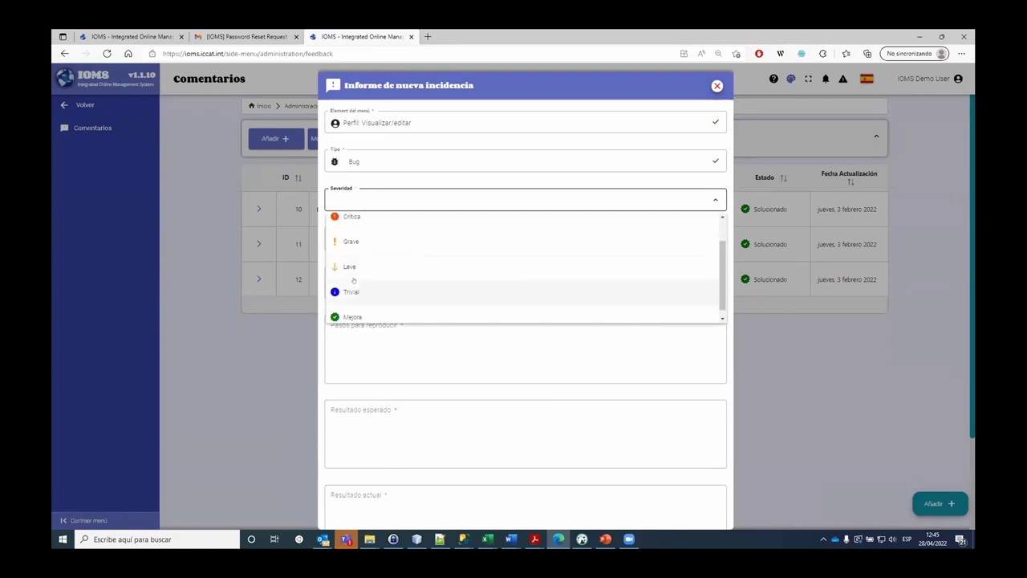
left_click(398, 293)
left_click(370, 238)
left_click(449, 267)
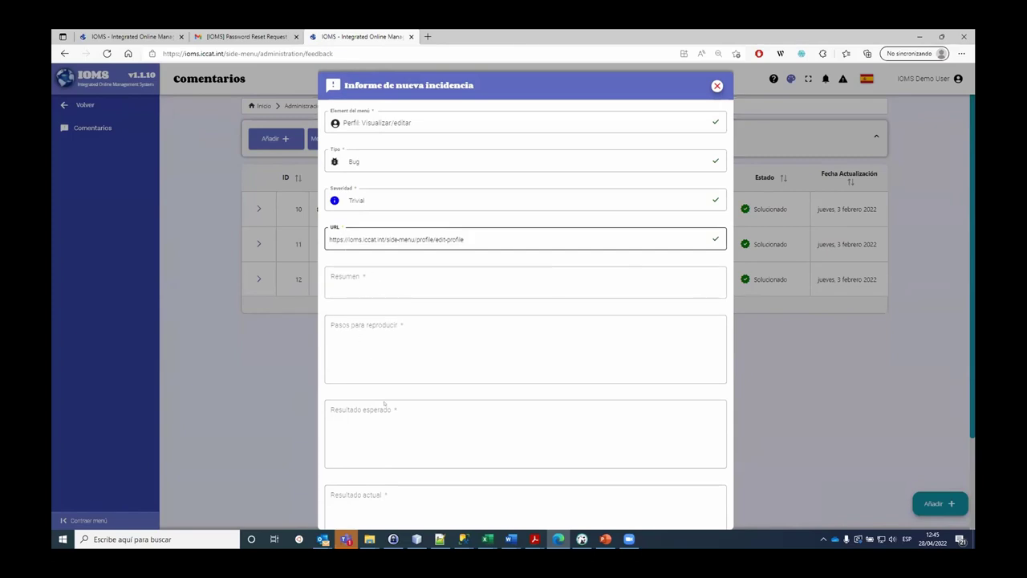
scroll(467, 387, "down", 2)
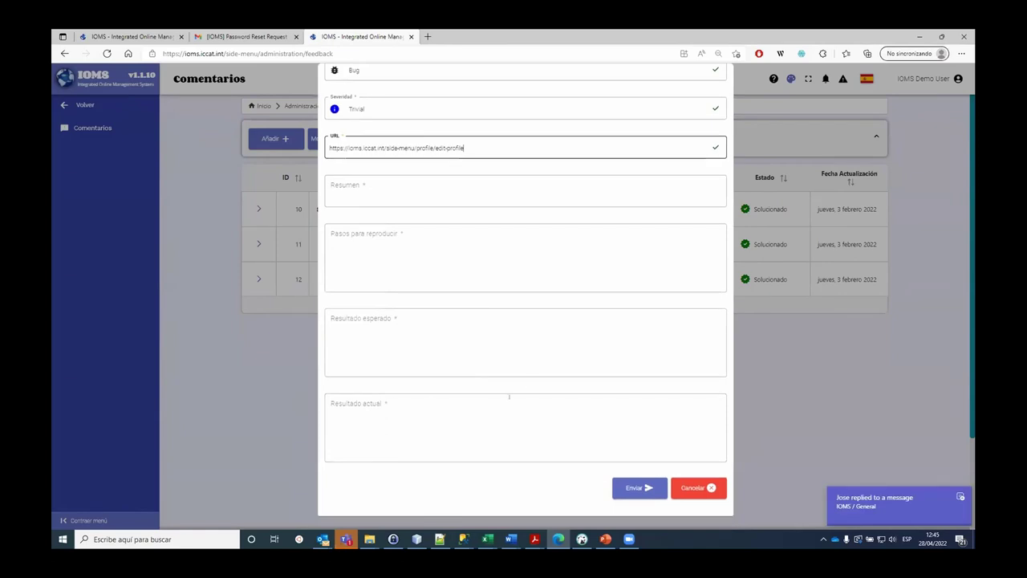
scroll(577, 340, "up", 2)
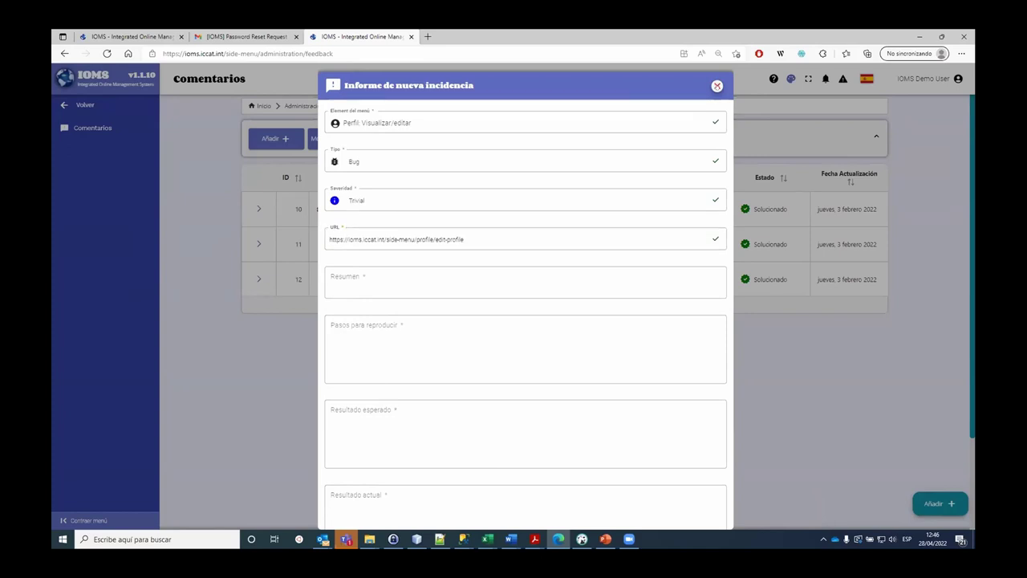
- Close the 'Informe de nueva incidencia' dialog with Escape, leaving the Trivial Bug report unsent
key("Escape")
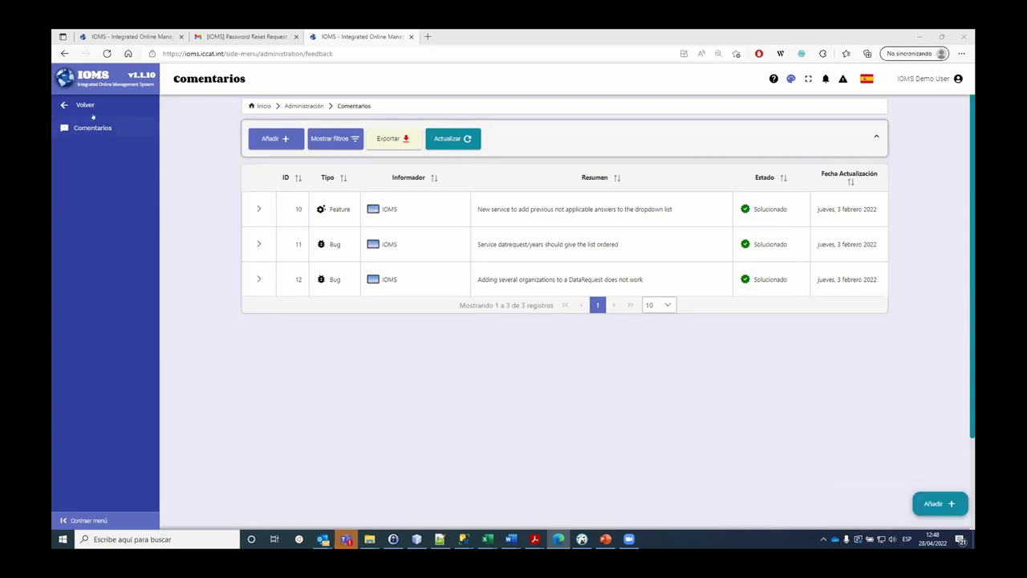
- Return to Inicio, sign out via Cerrar sesión, and log back in with the saved admin credentials
left_click(256, 105)
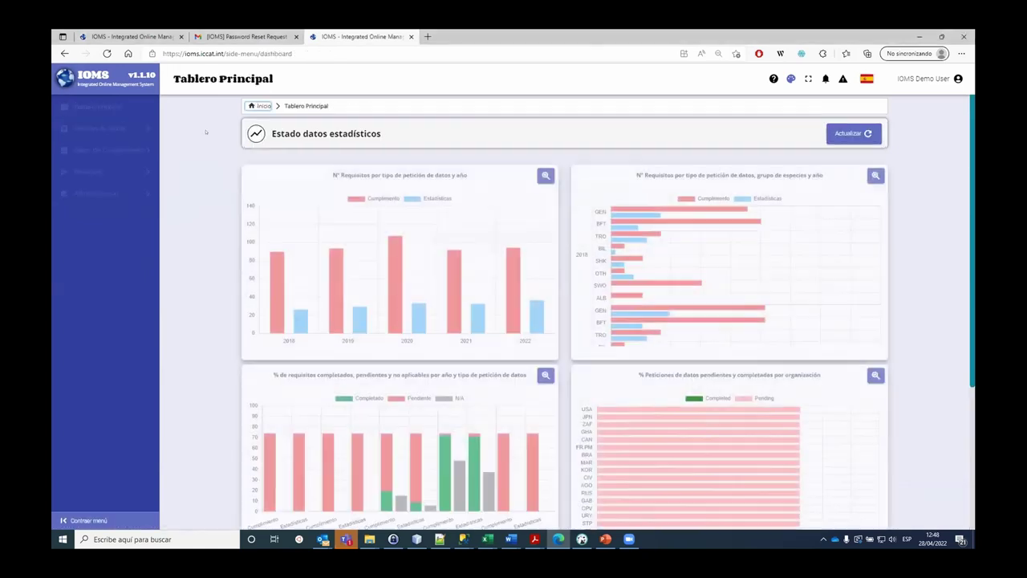
left_click(931, 79)
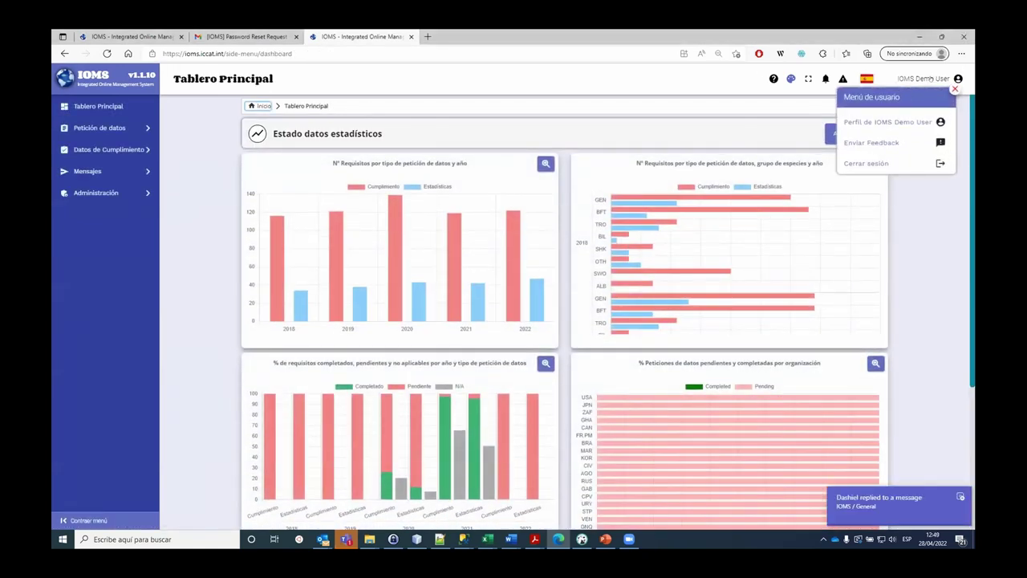
left_click(893, 163)
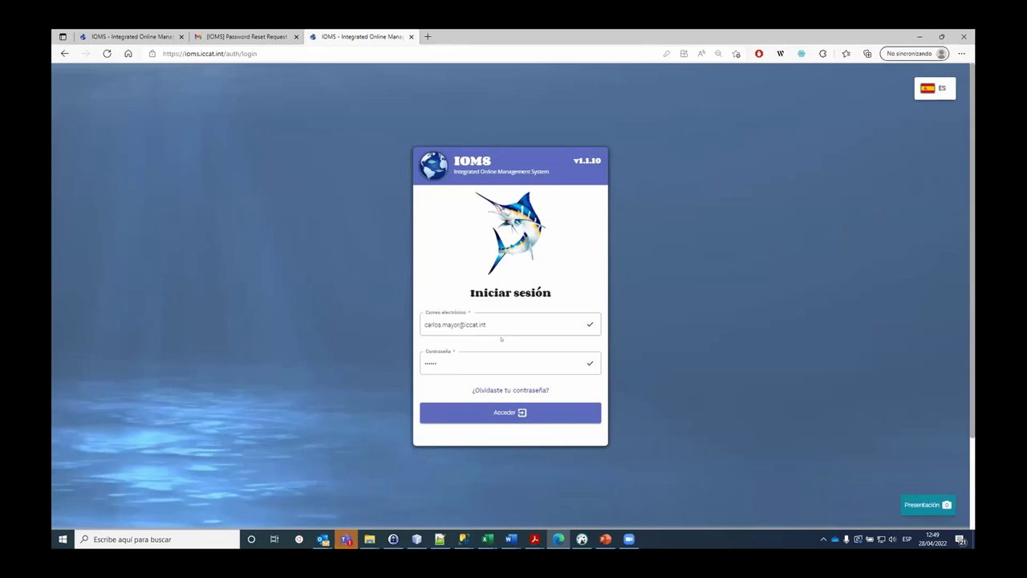
left_click(521, 412)
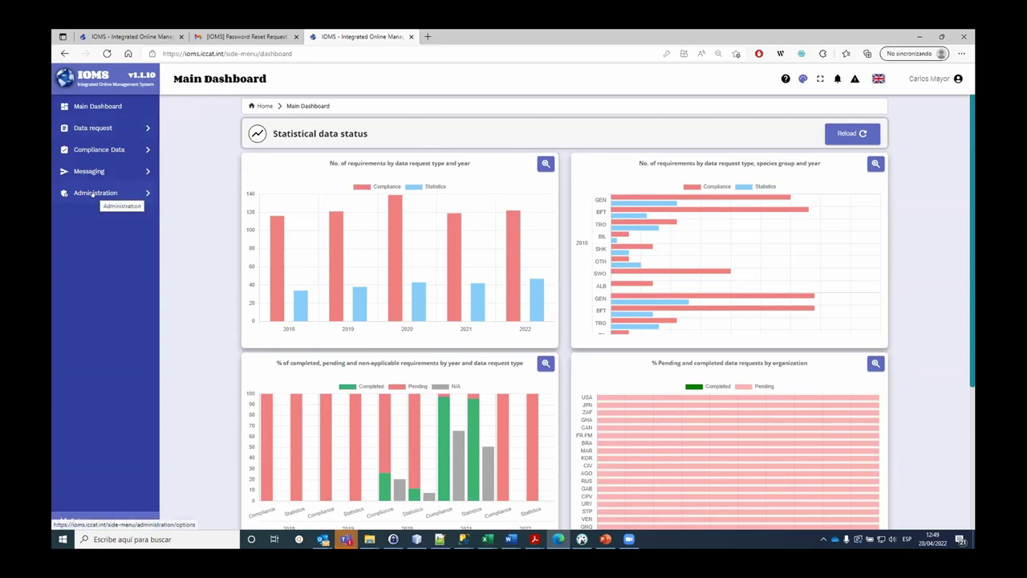
- Start a new user from the Users list and autofill the saved demo user's details with suffix '2'
left_click(92, 193)
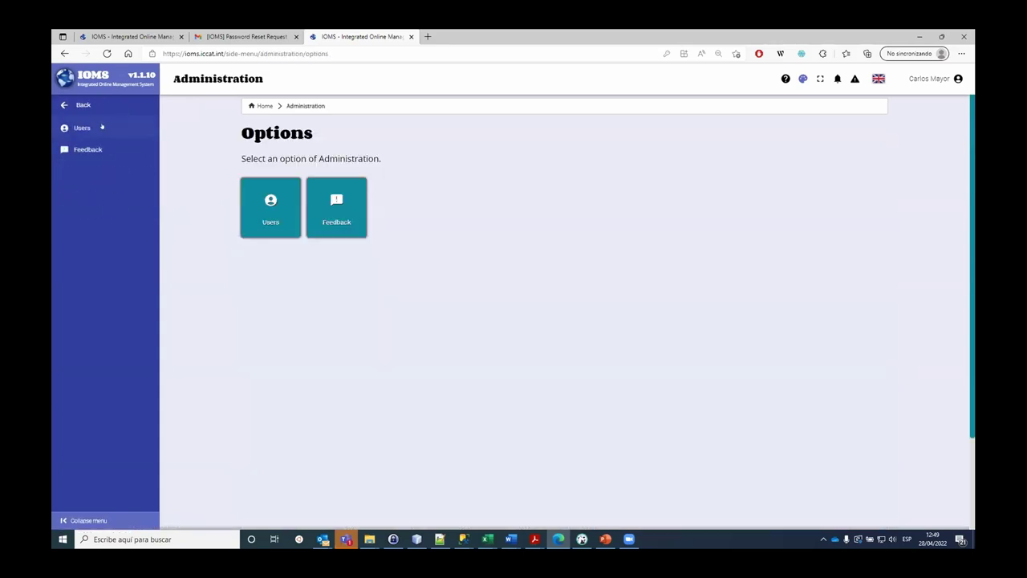
left_click(246, 204)
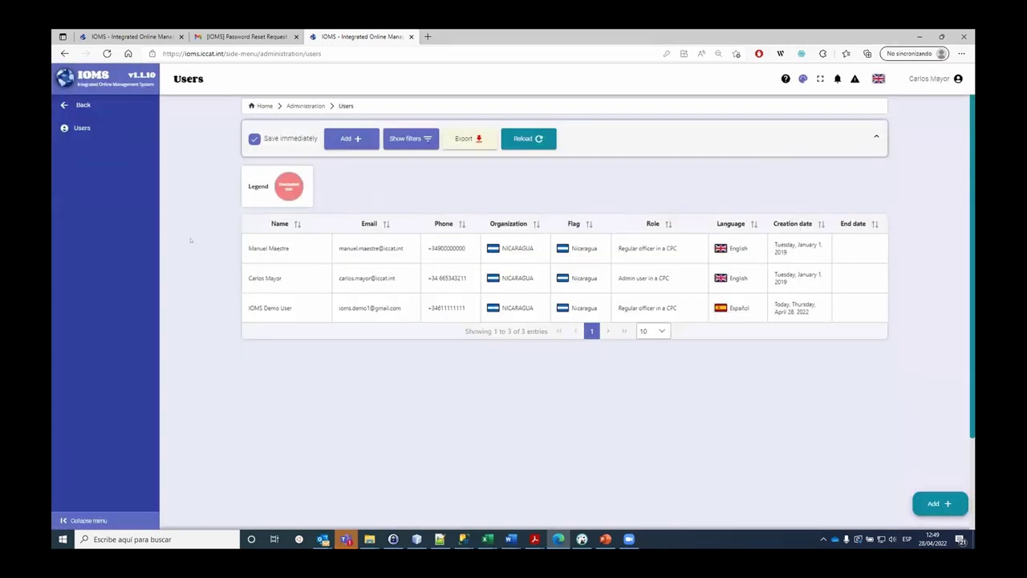
left_click(345, 139)
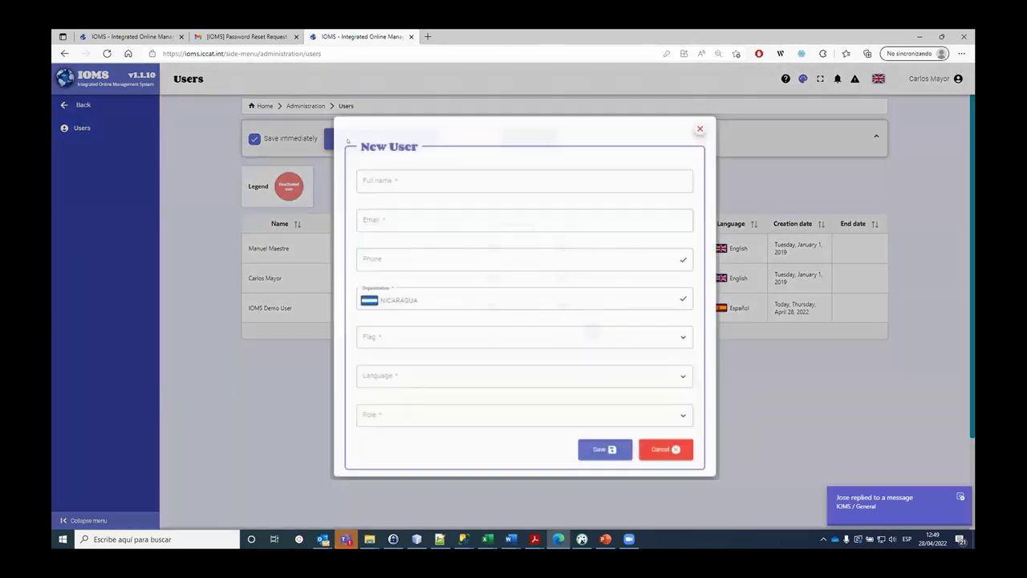
left_click(377, 178)
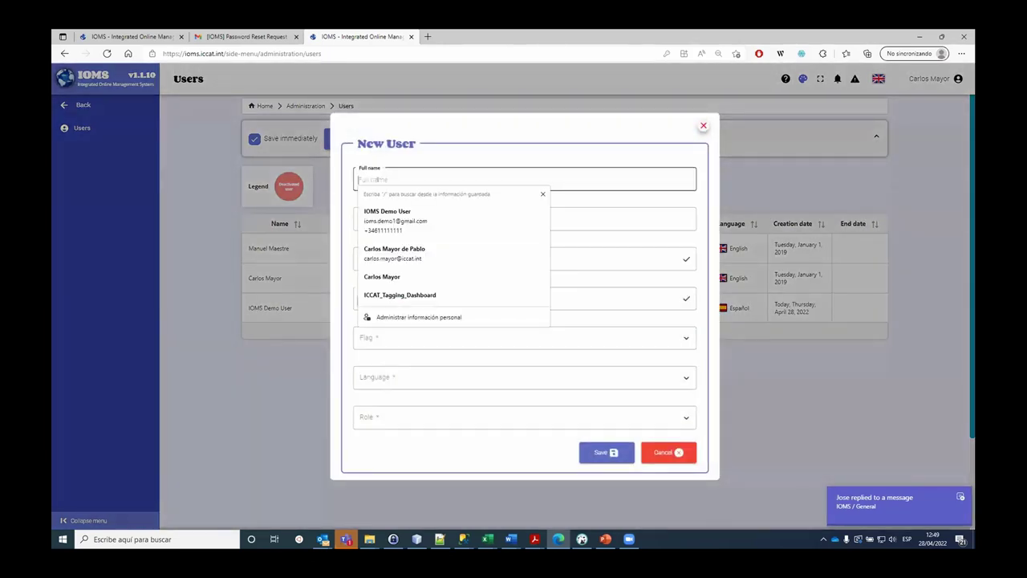
left_click(387, 215)
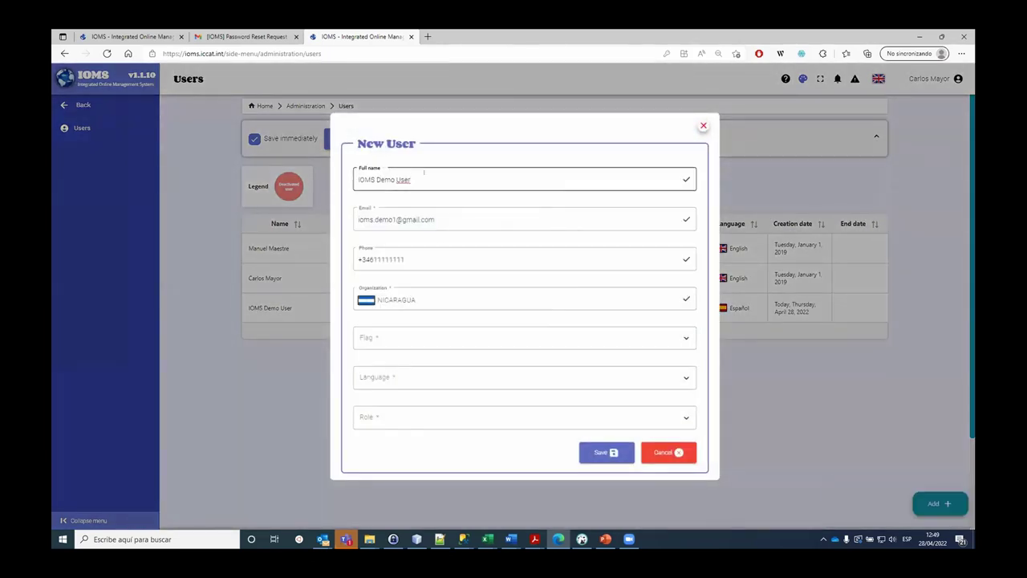
type("2")
- Set flag Nicaragua, language Español and role Regular officer in a CPC
left_click(393, 342)
left_click(383, 361)
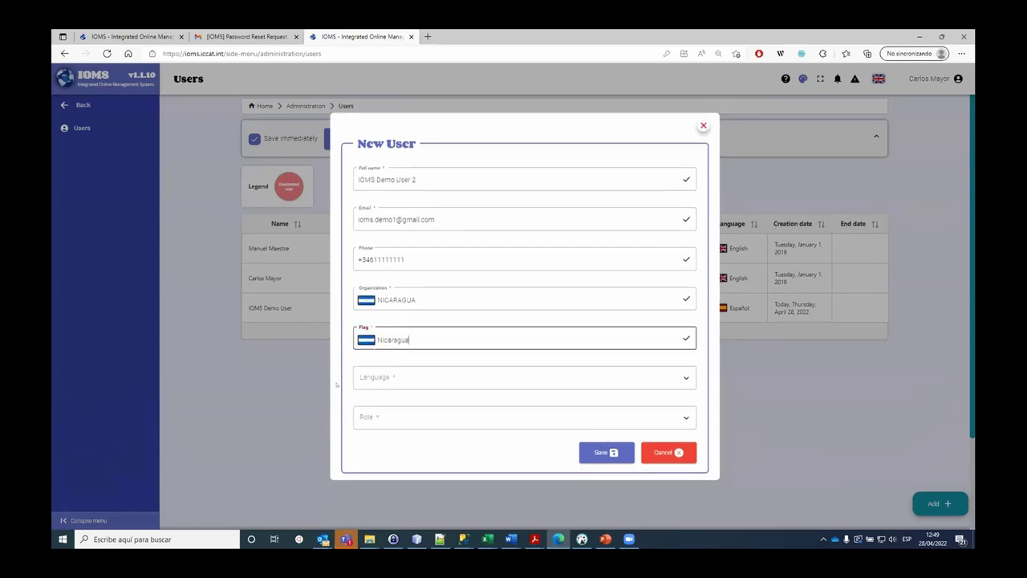
left_click(369, 378)
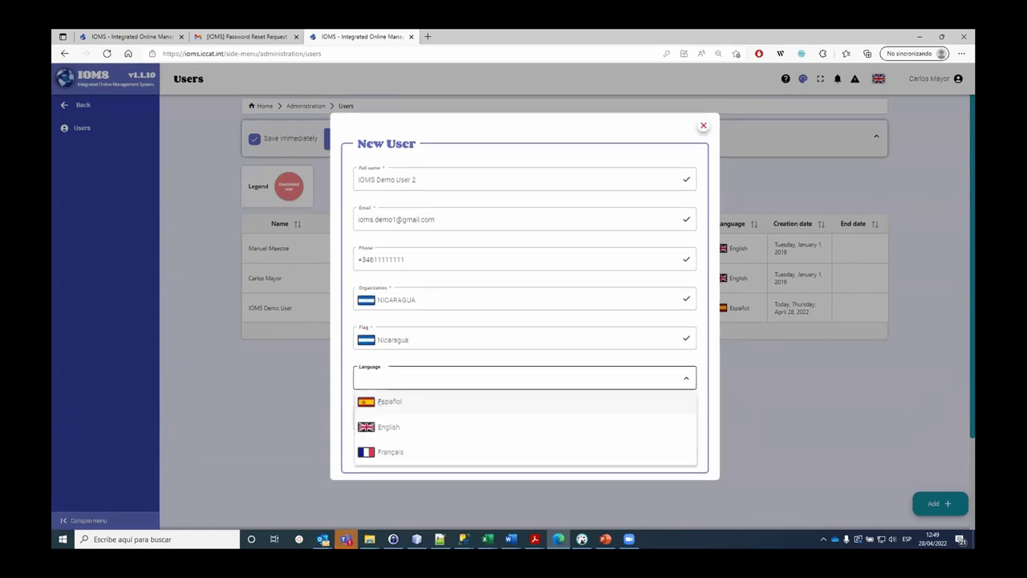
left_click(380, 401)
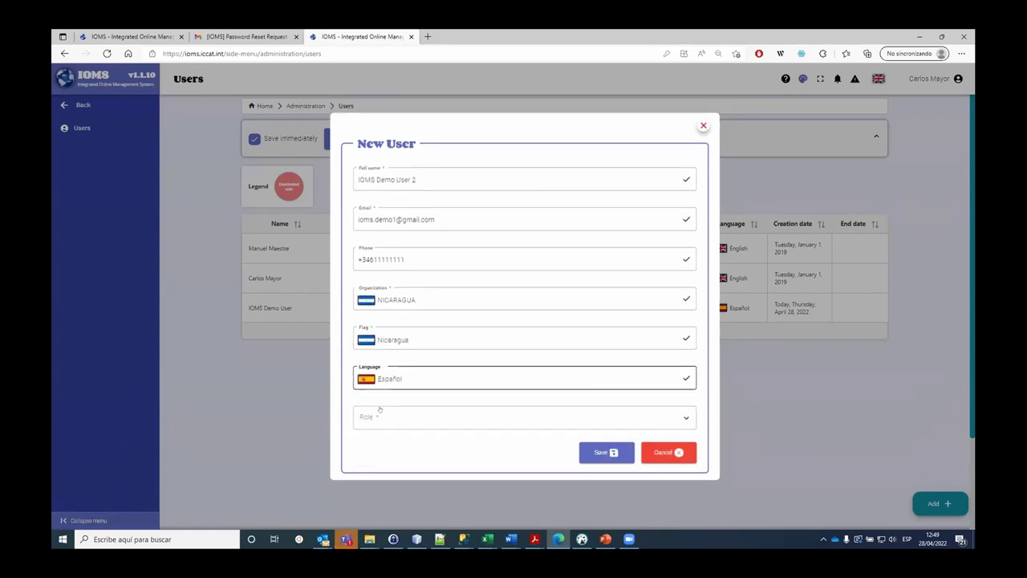
left_click(379, 412)
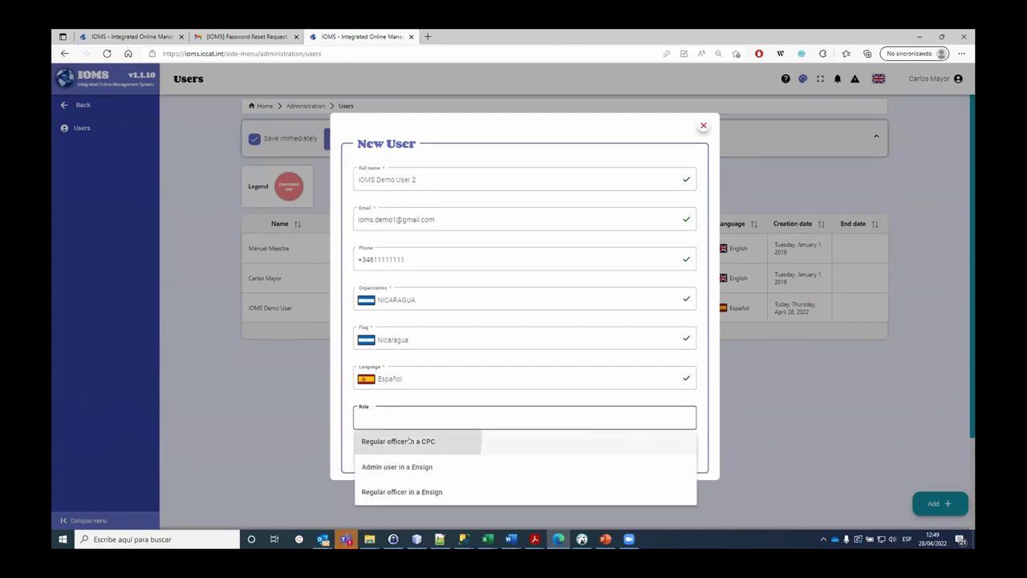
left_click(377, 438)
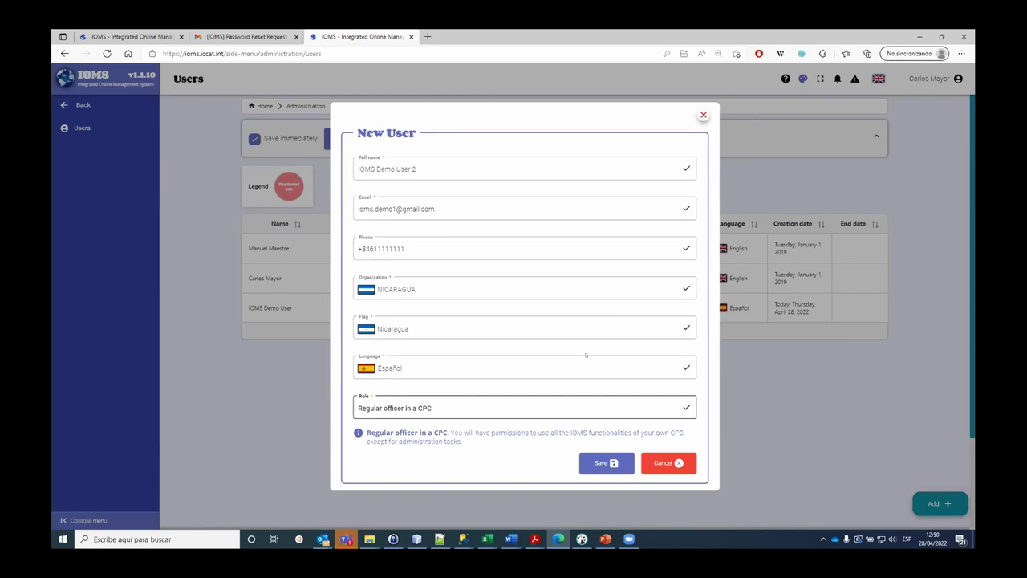
- Cancel the new user without saving and log out of the admin account
left_click(662, 463)
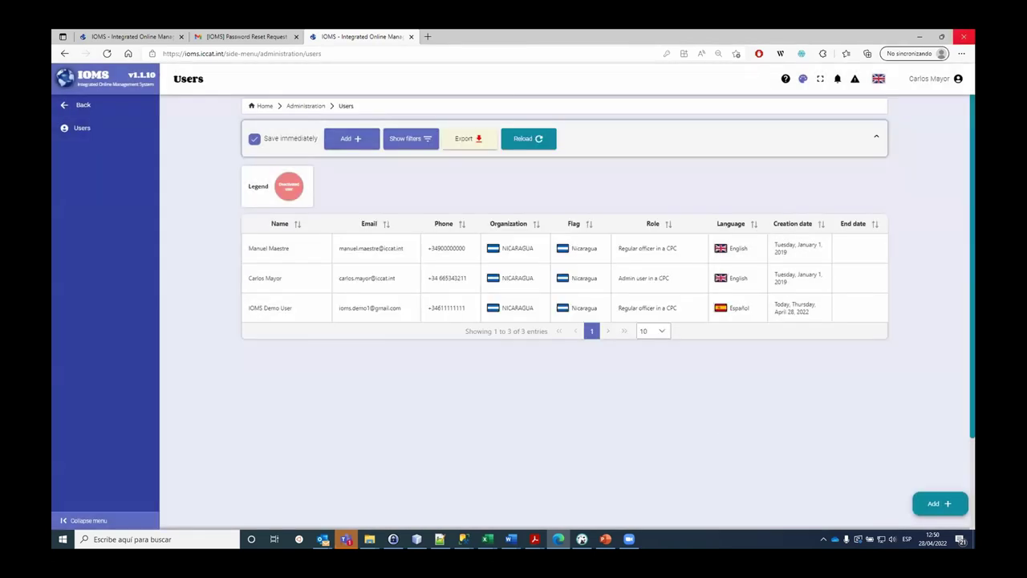
left_click(955, 86)
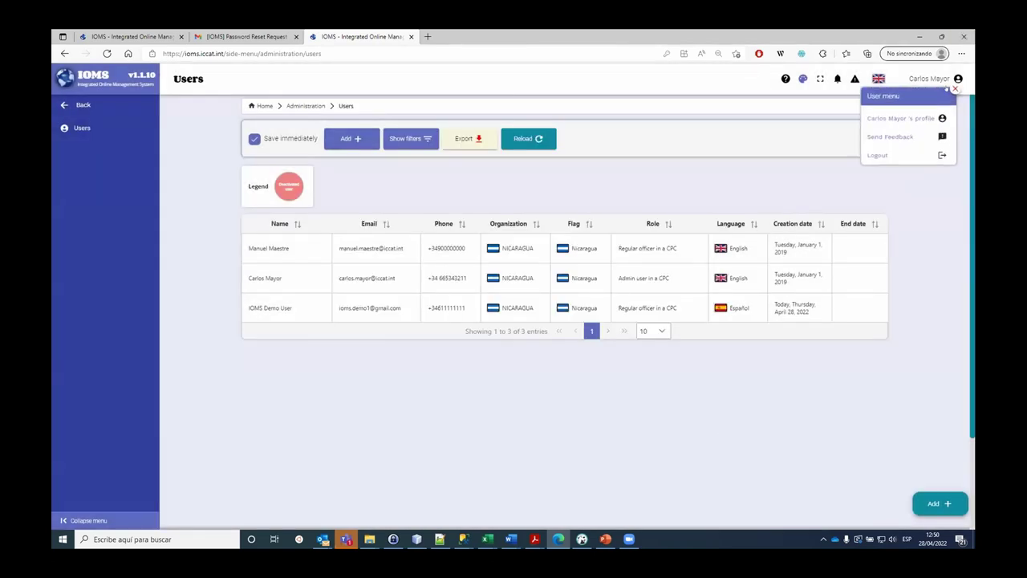
left_click(899, 163)
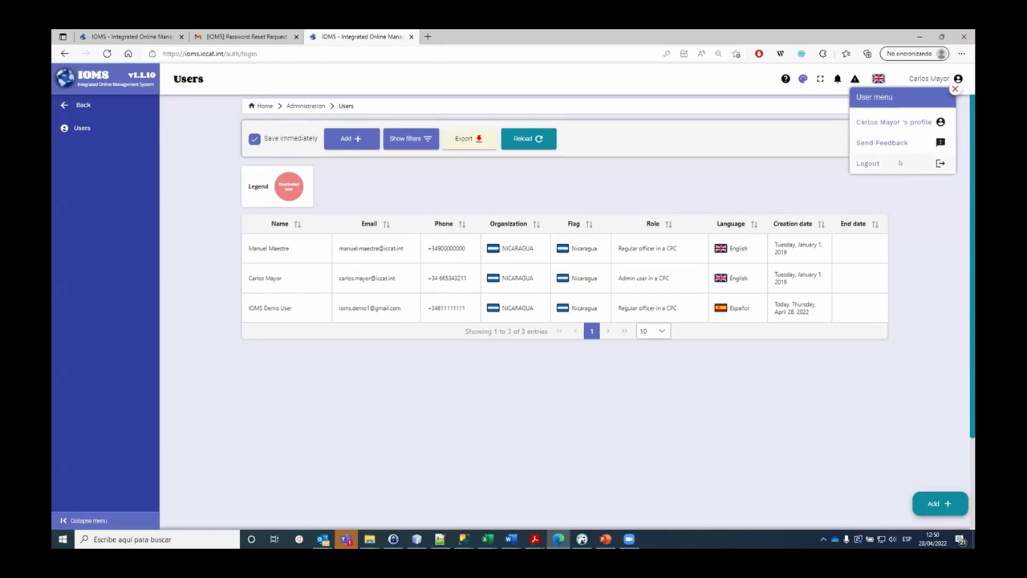
- Replace the login e-mail with the saved demo account's e-mail and leave the password empty
left_click(514, 324)
left_click_drag(513, 325, 407, 324)
key("BackSpace")
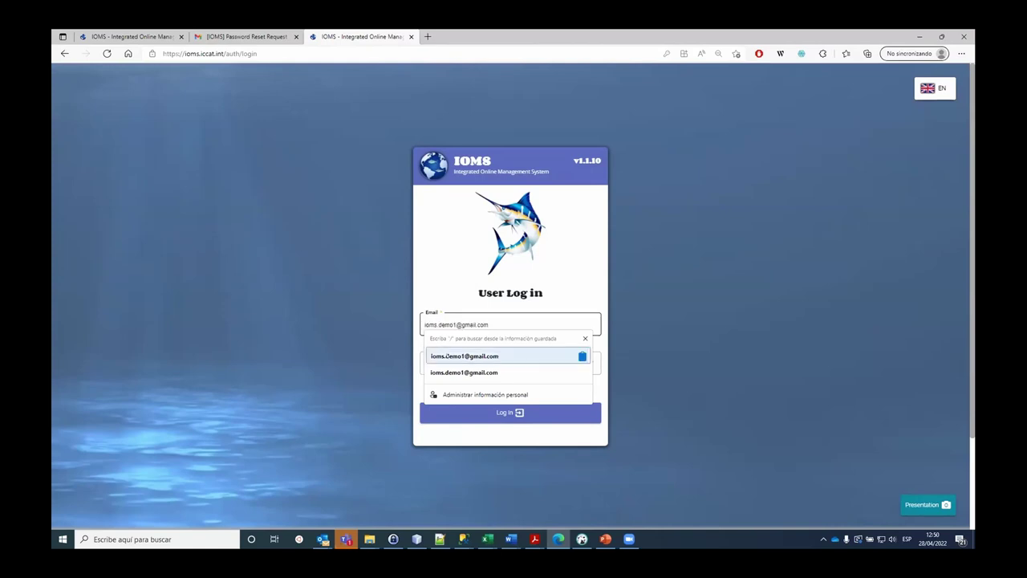
left_click(463, 356)
left_click(443, 365)
left_click_drag(444, 363, 394, 361)
key("BackSpace")
left_click(706, 296)
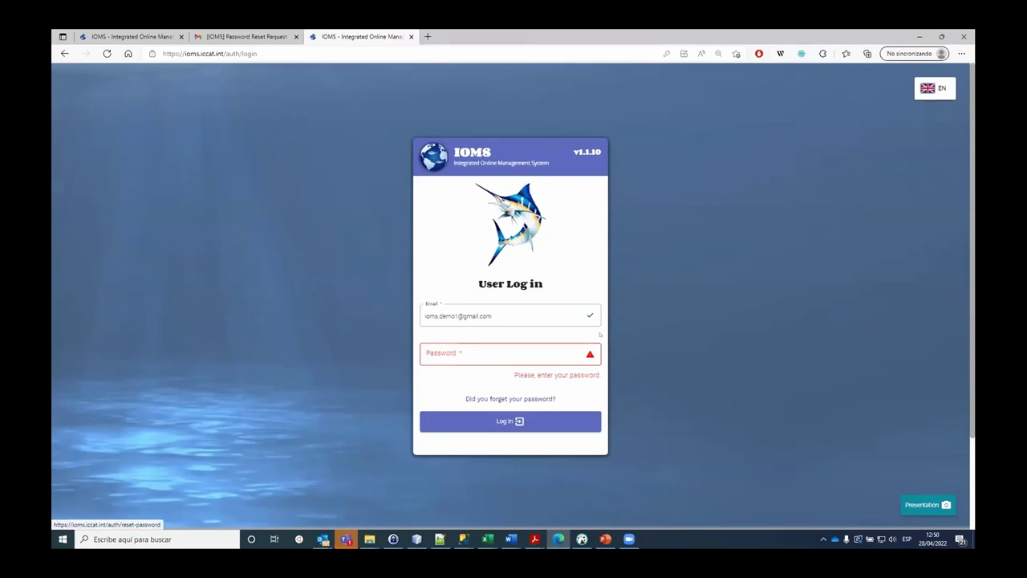
- Request a password reset for the demo account, passing the reCAPTCHA check
left_click(524, 401)
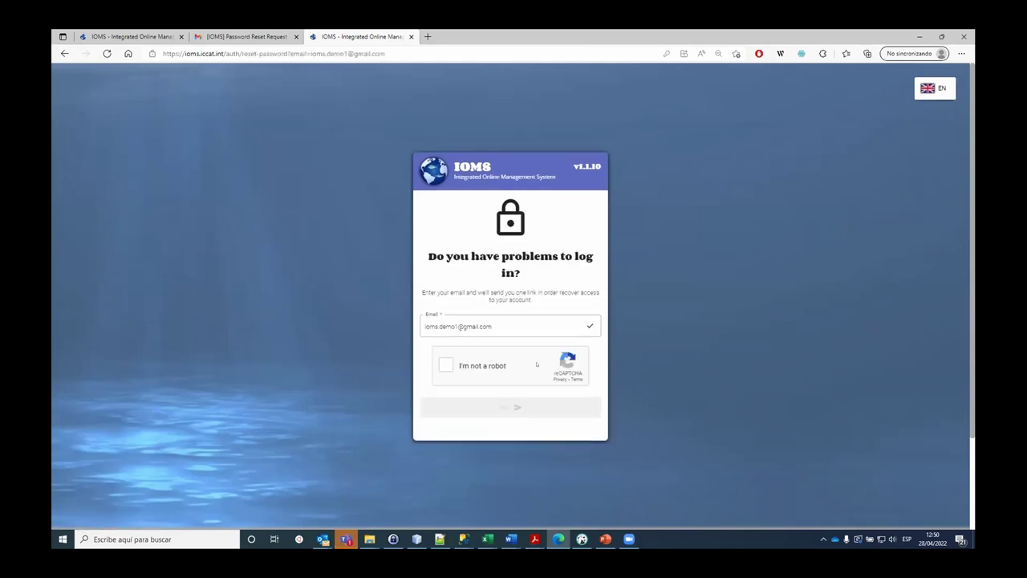
left_click(447, 365)
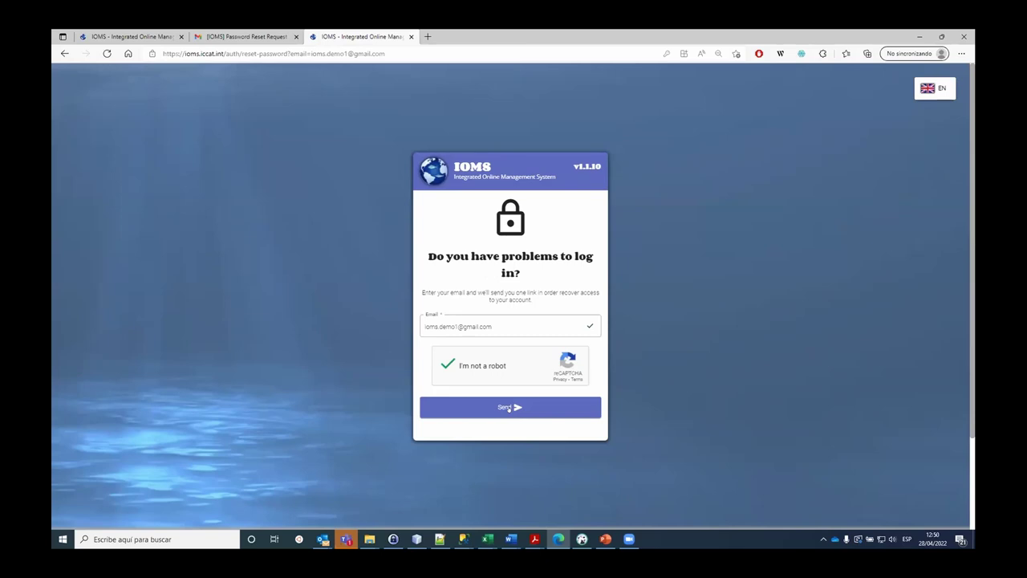
left_click(507, 409)
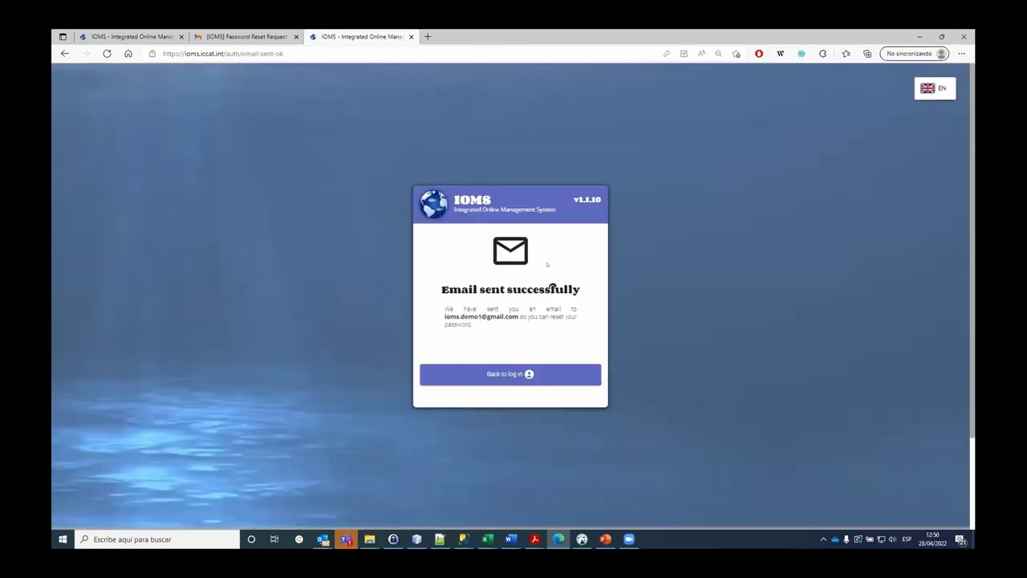
left_click(510, 375)
- Open the newest Password Reset Request e-mail in Gmail and follow its reset link
left_click(244, 36)
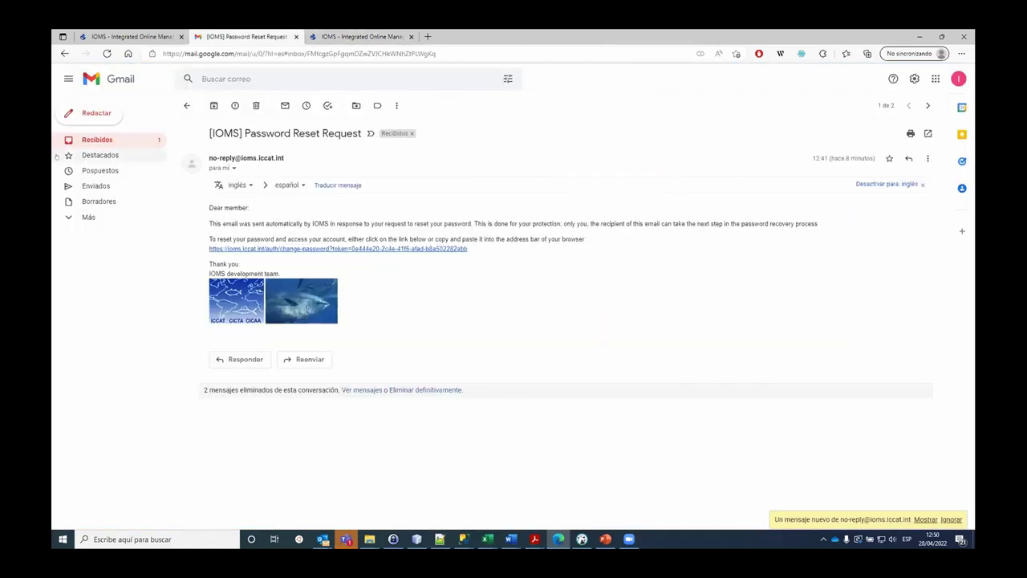
left_click(96, 140)
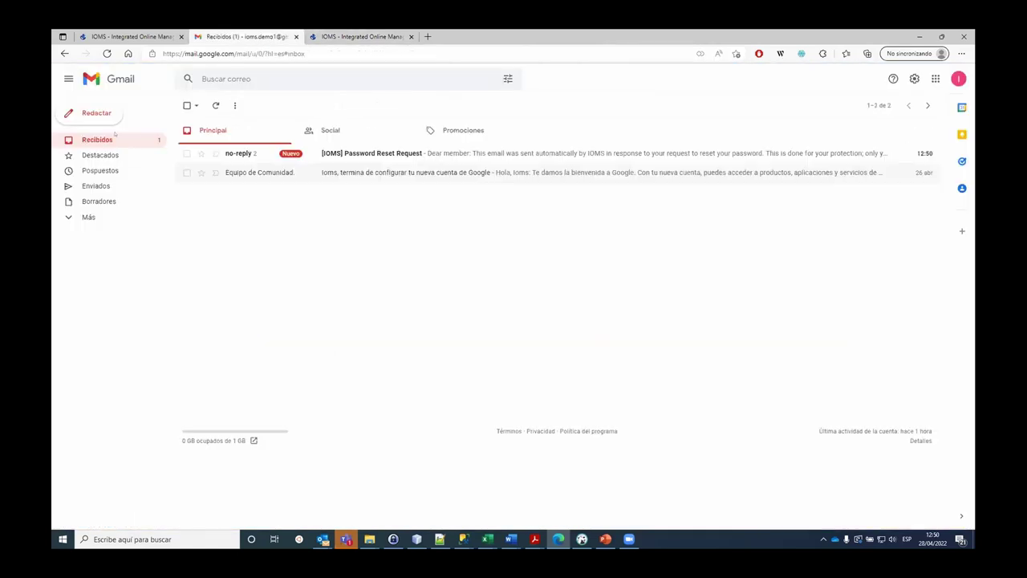
left_click(402, 151)
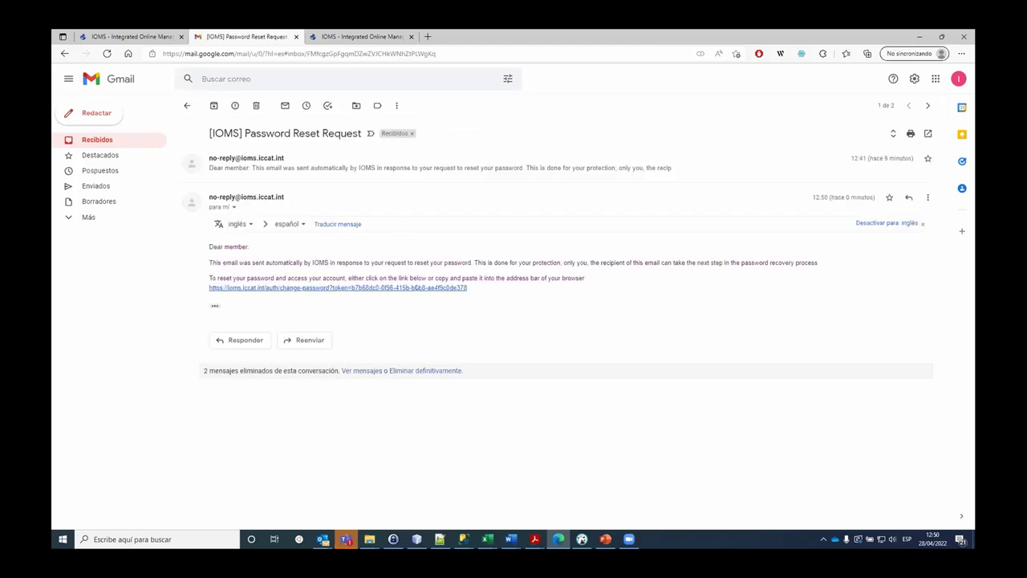
left_click(409, 288)
- Enter and confirm a new strong password, accept it, and go back to log in
left_click(500, 326)
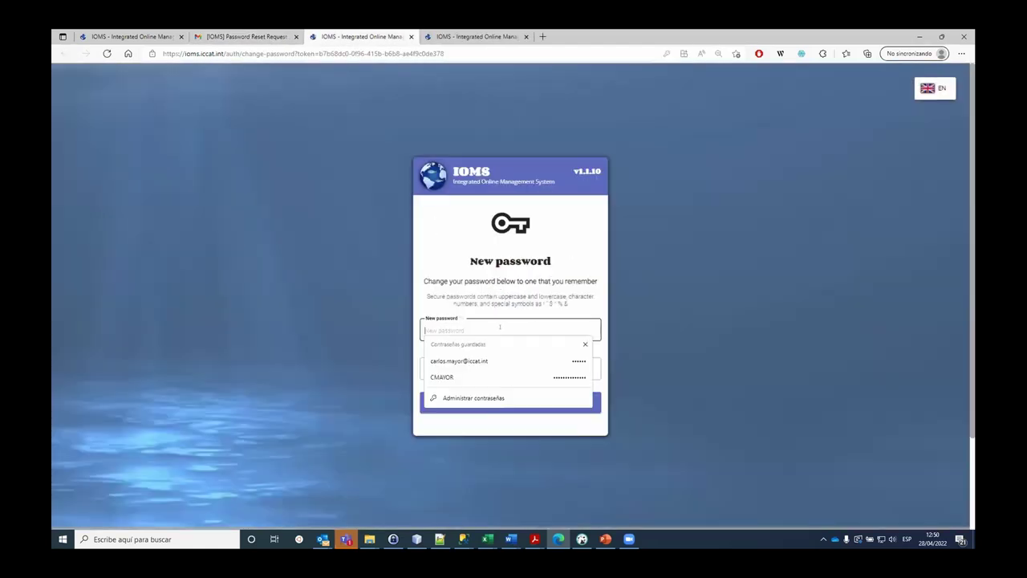
type("***")
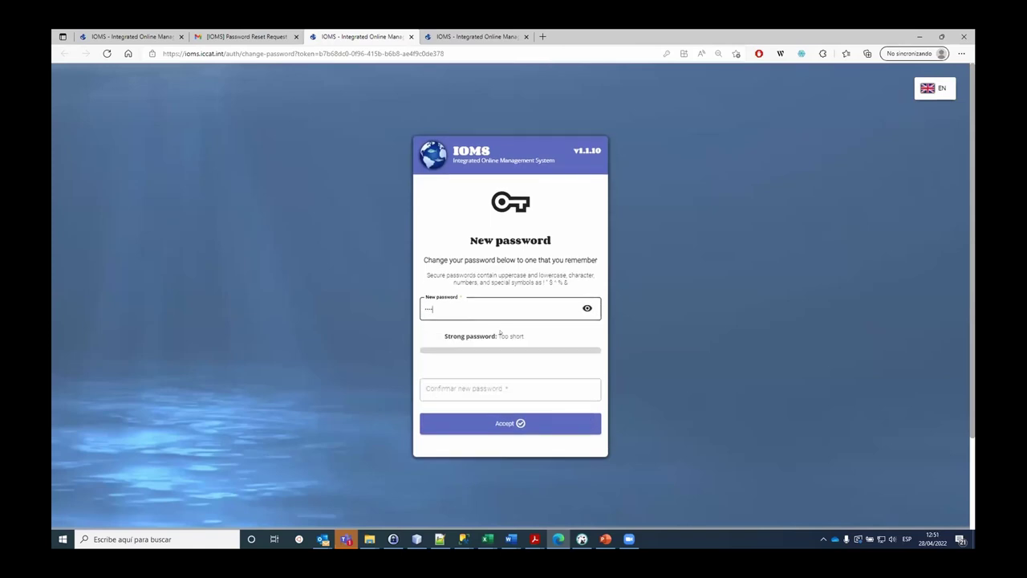
type("******")
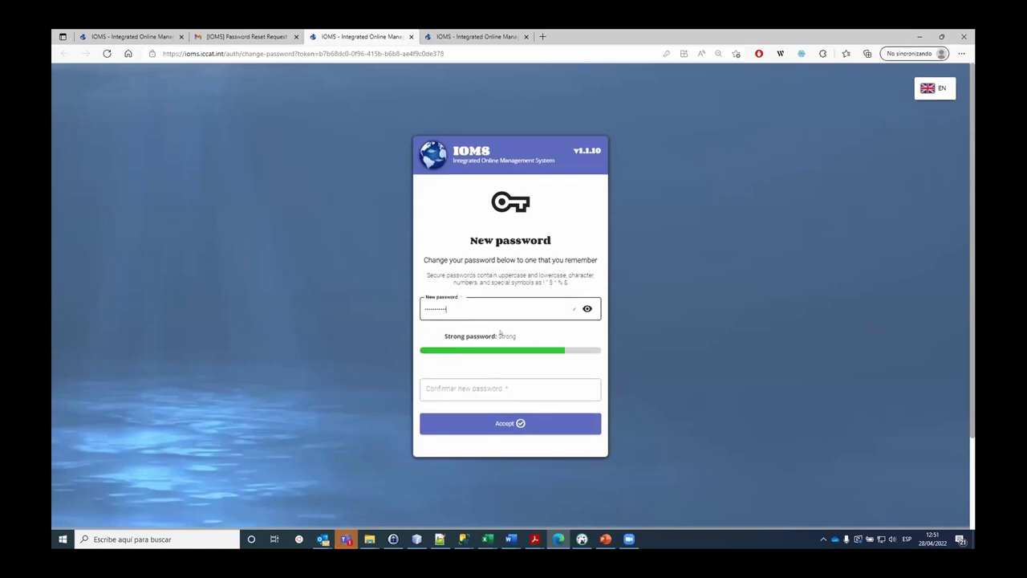
left_click(487, 381)
type("**********")
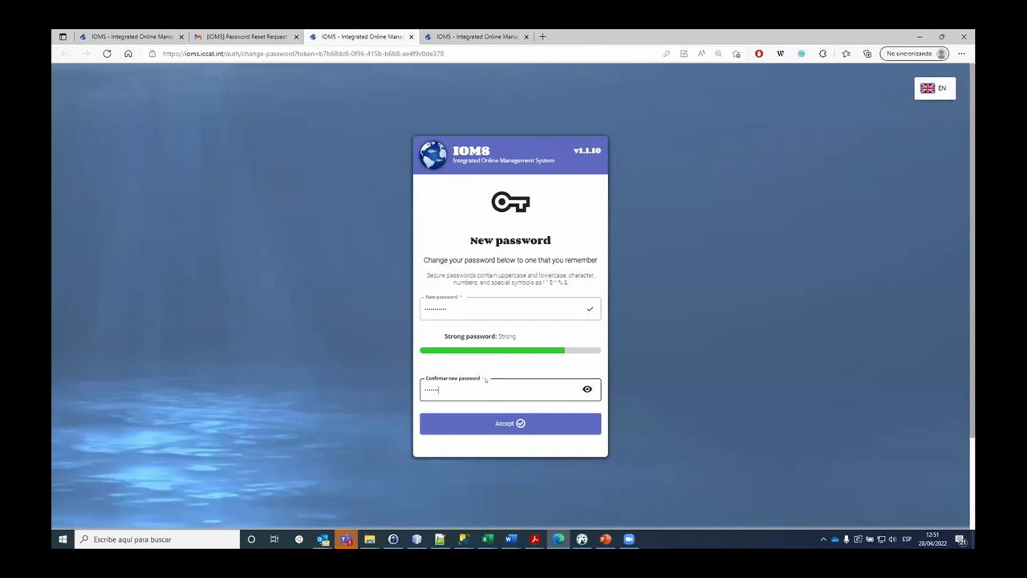
left_click(516, 430)
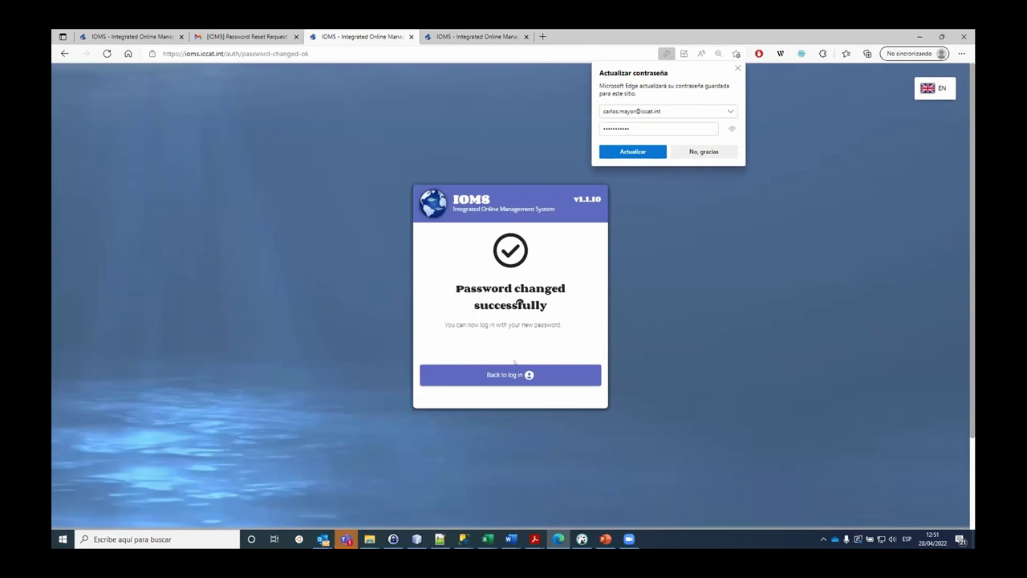
left_click(511, 370)
- Replace the prefilled login e-mail by typing the demo account's e-mail
left_click(469, 329)
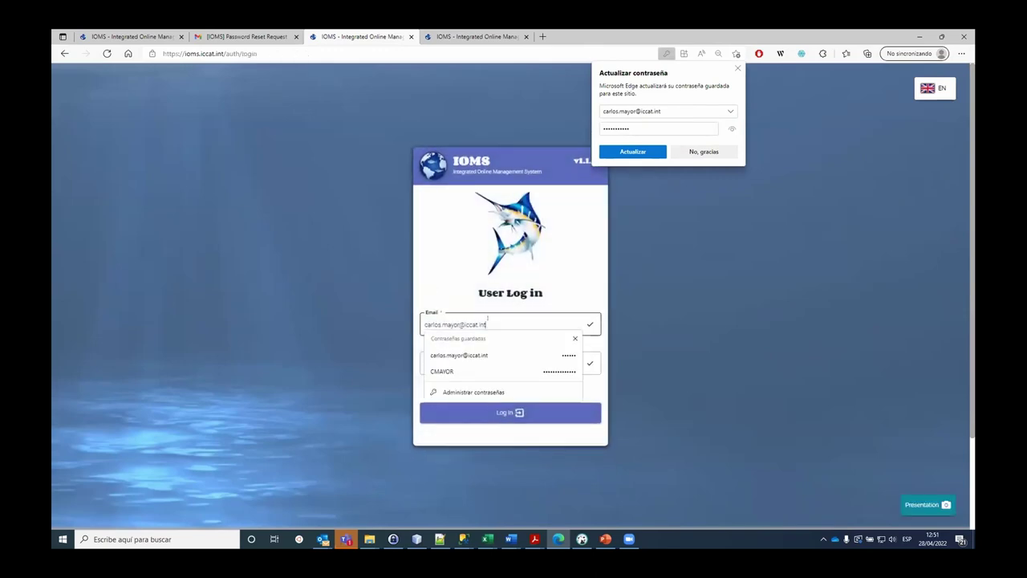
left_click_drag(486, 324, 401, 310)
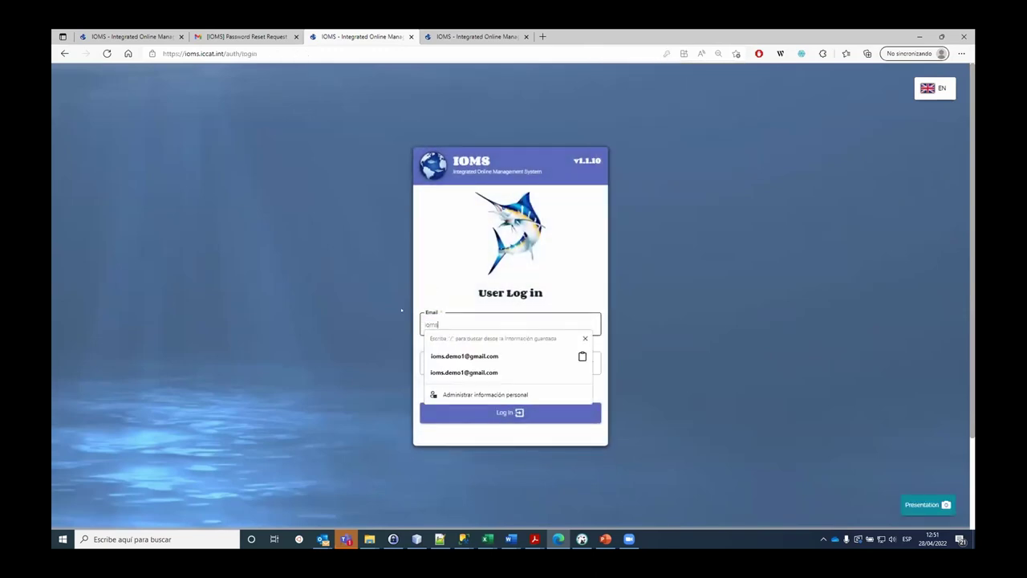
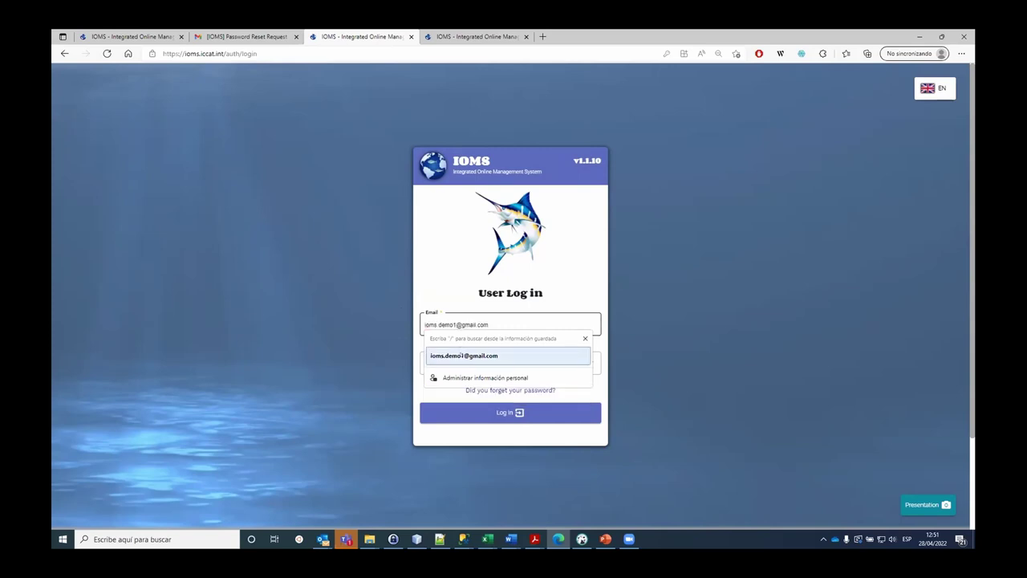
- Sign in with the saved demo account e-mail and its new password
left_click(462, 354)
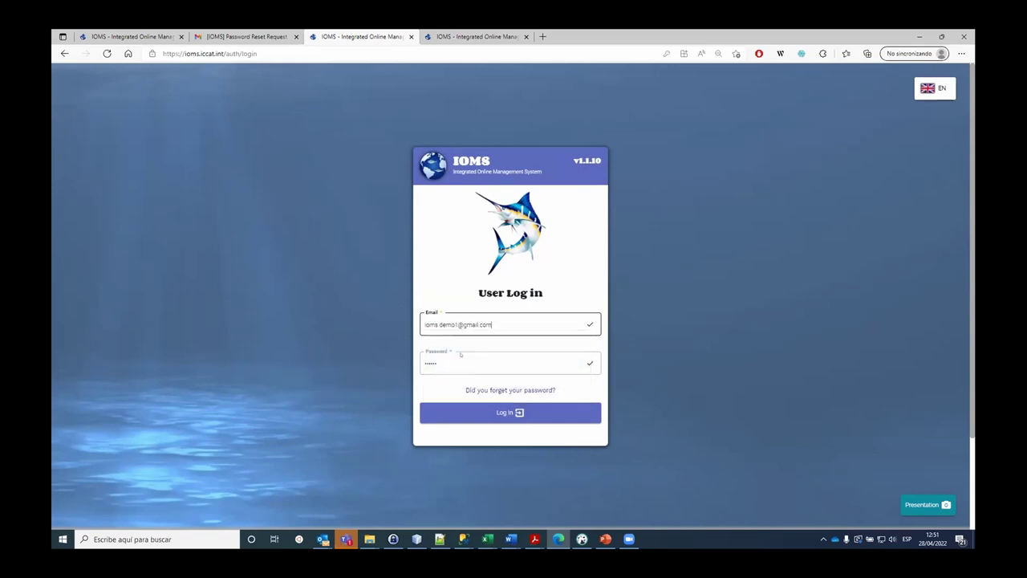
left_click(457, 360)
key("ctrl+a")
key("BackSpace")
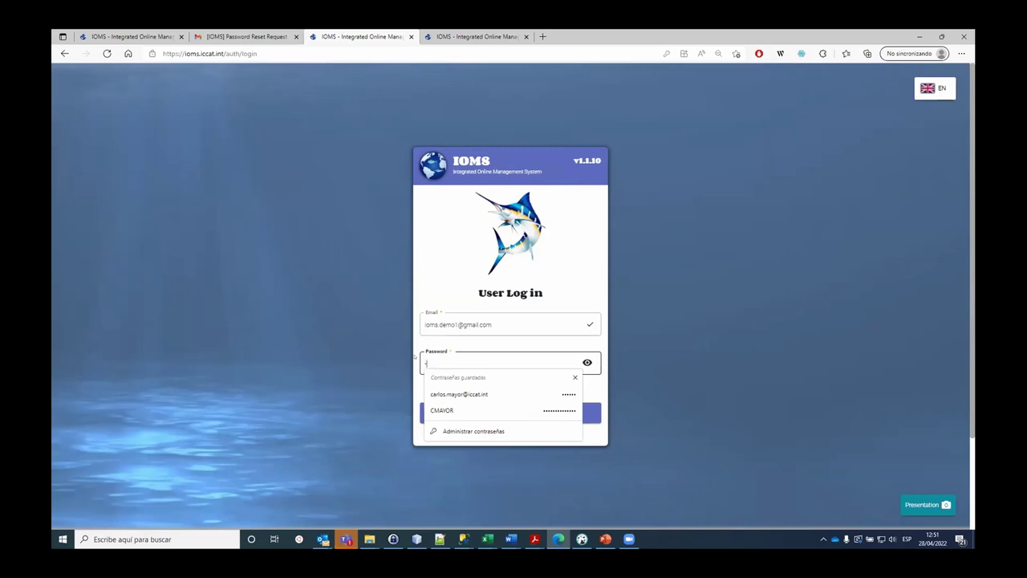
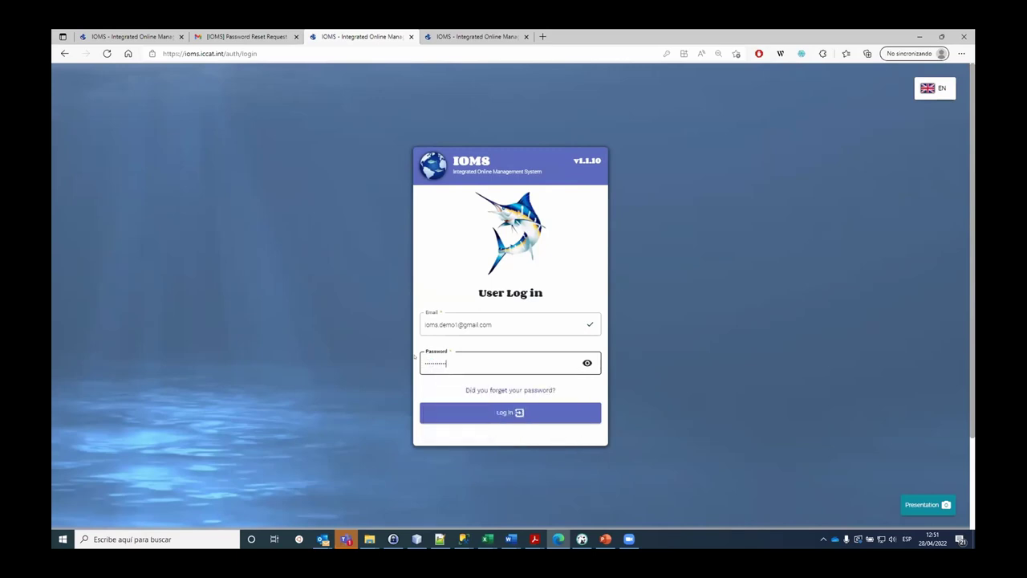
left_click(529, 415)
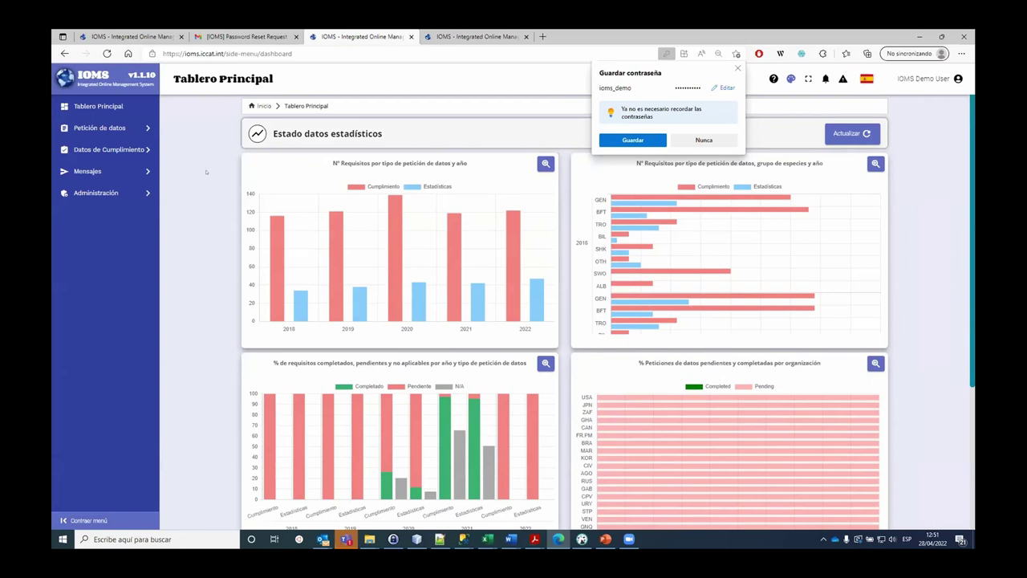
- Decline the browser's offer to save the password with Nunca
left_click(704, 139)
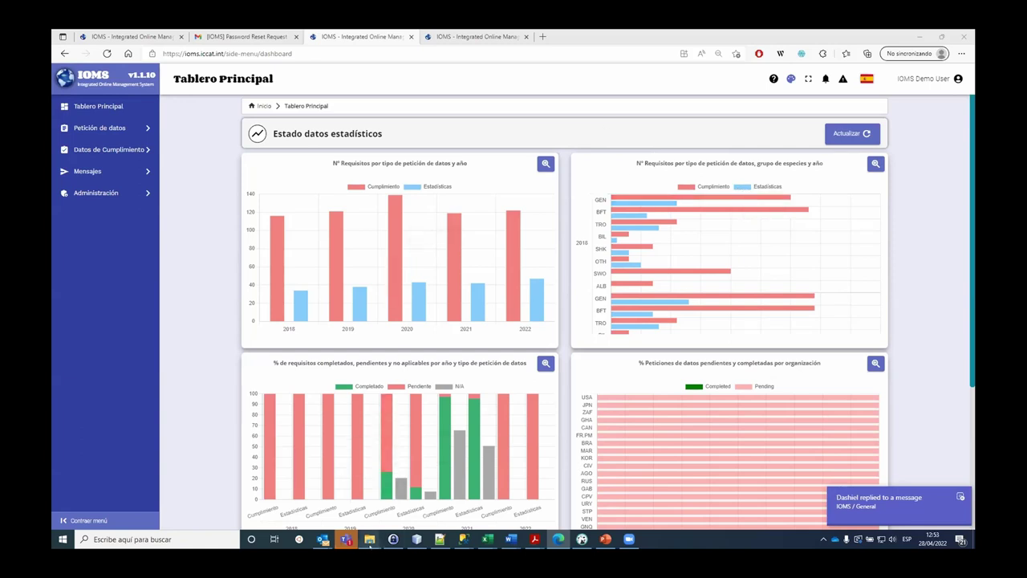
- Bring the presentations folder window forward from the taskbar and maximize it
mouse_move(377, 548)
left_click(464, 498)
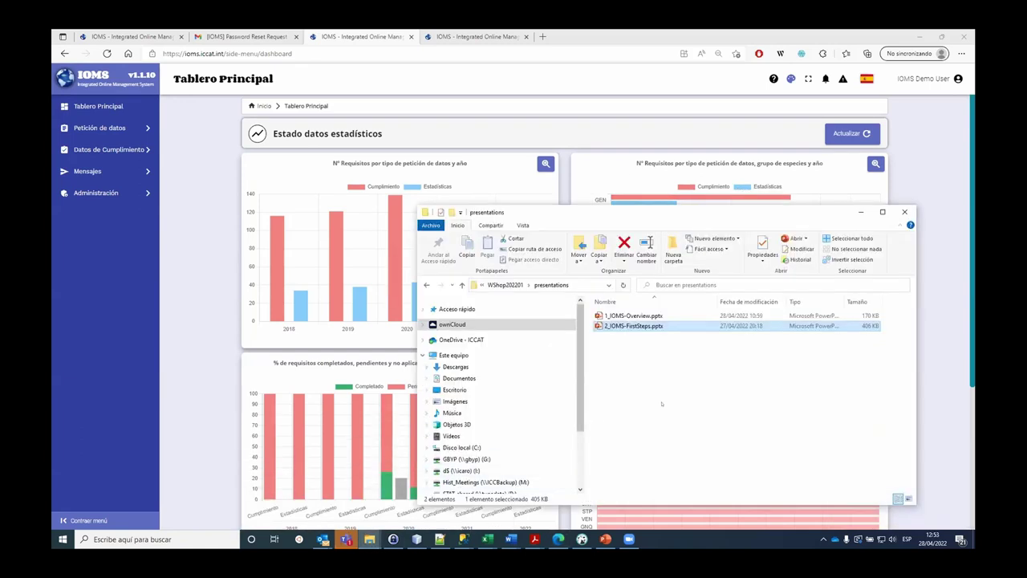
left_click(882, 212)
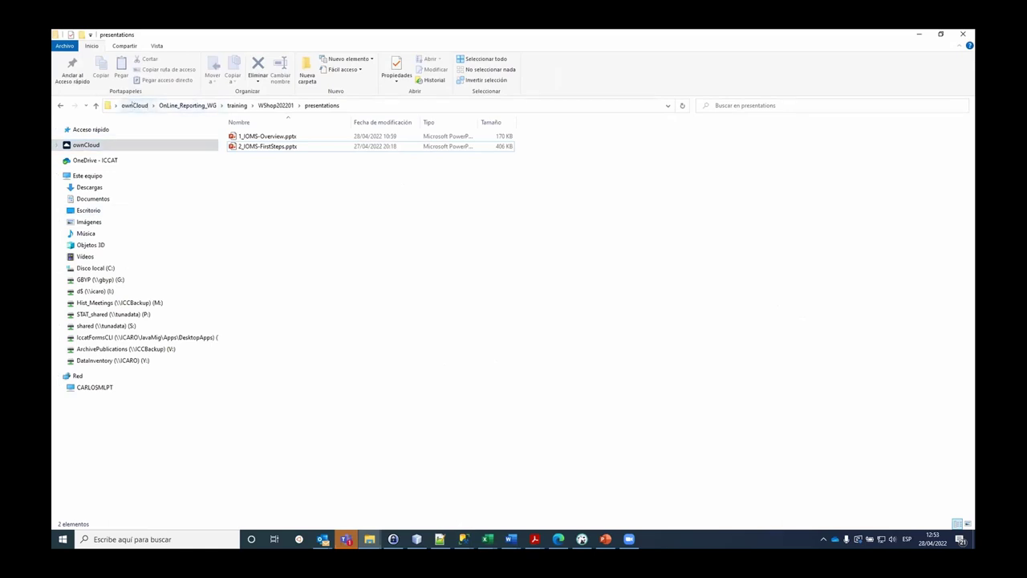
- Open IOMS_regUsers_v1.xlsx from ownCloud > OnLine_Reporting_WG > training > WShop202201 > data
left_click(133, 106)
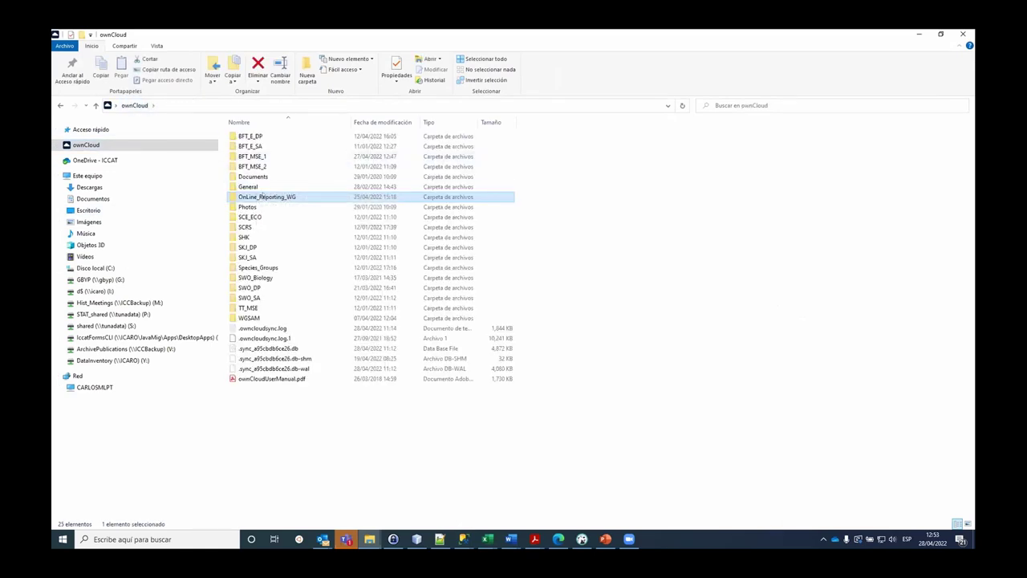
double_click(259, 196)
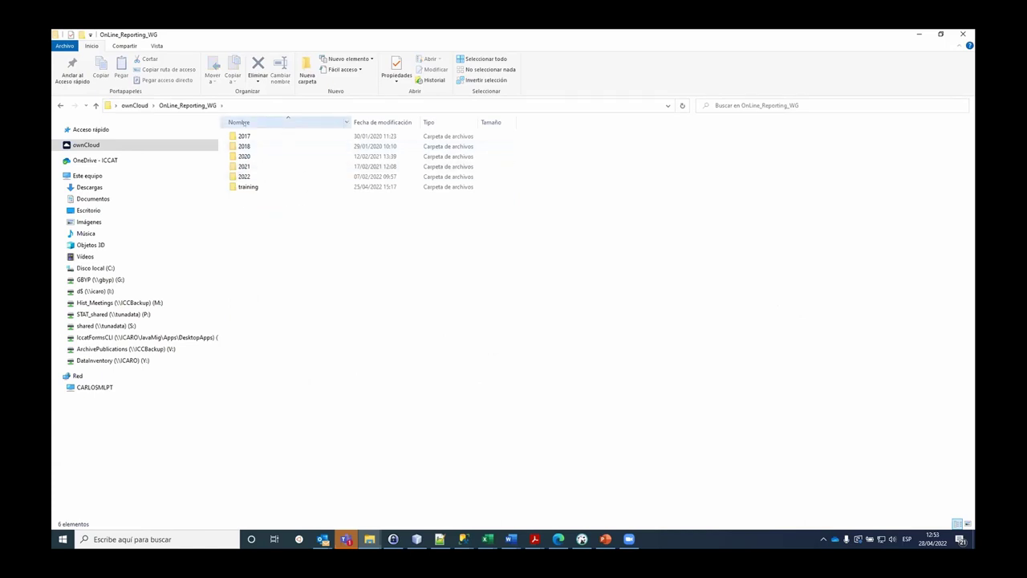
double_click(247, 187)
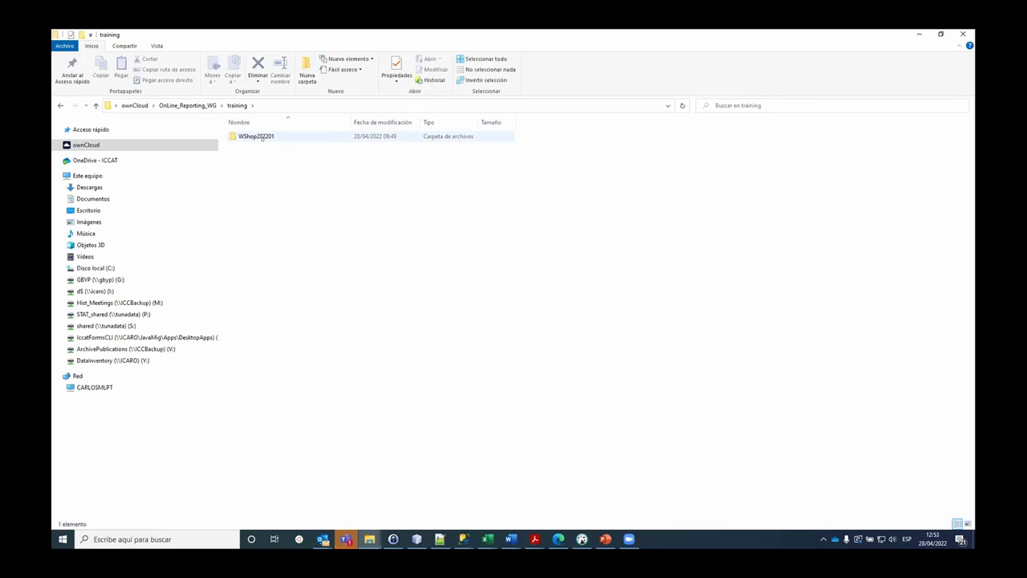
double_click(262, 138)
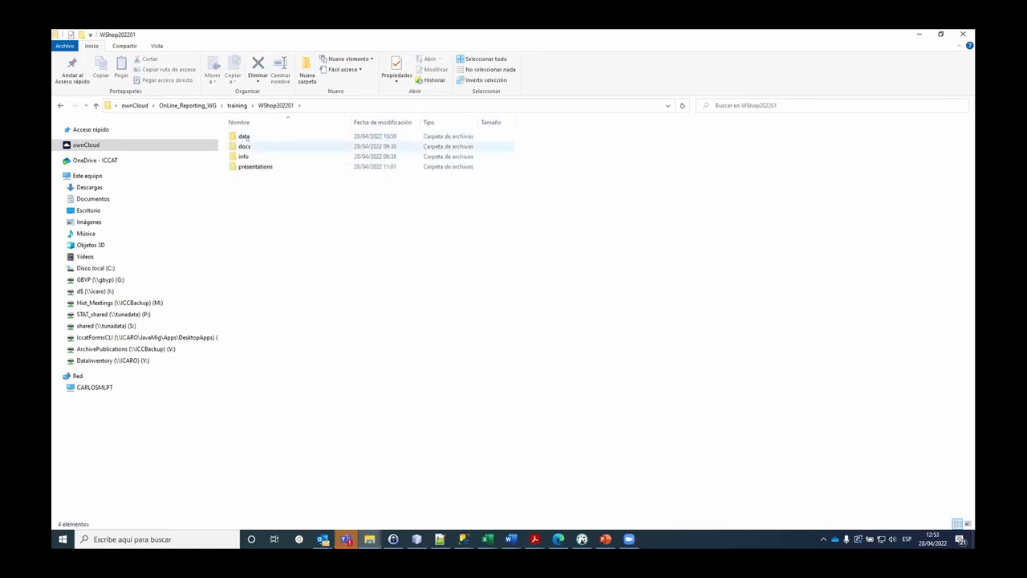
left_click(253, 138)
double_click(254, 138)
double_click(272, 136)
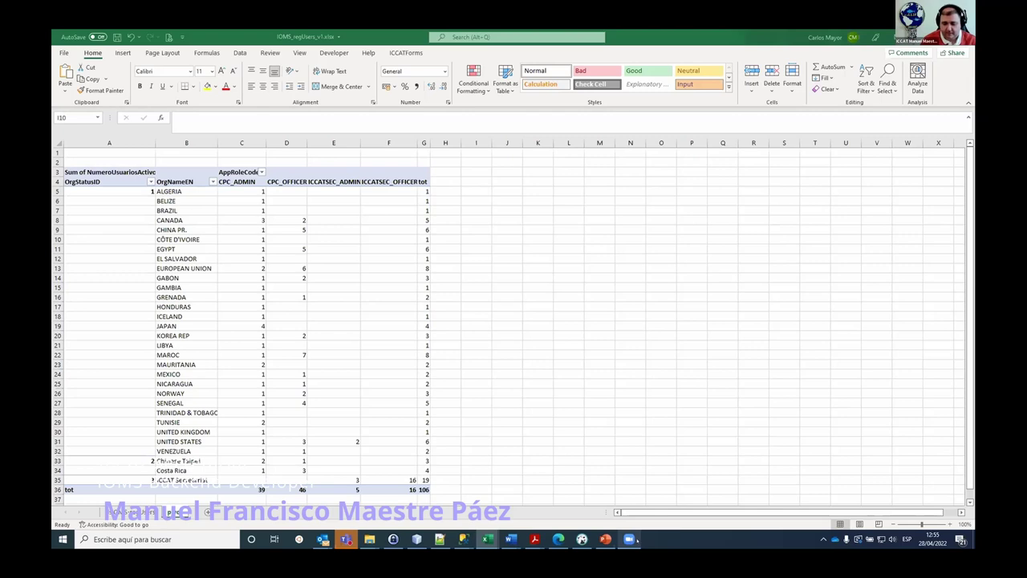
- Switch from the Excel pivot sheet back to the IOMS dashboard in Edge
mouse_move(605, 538)
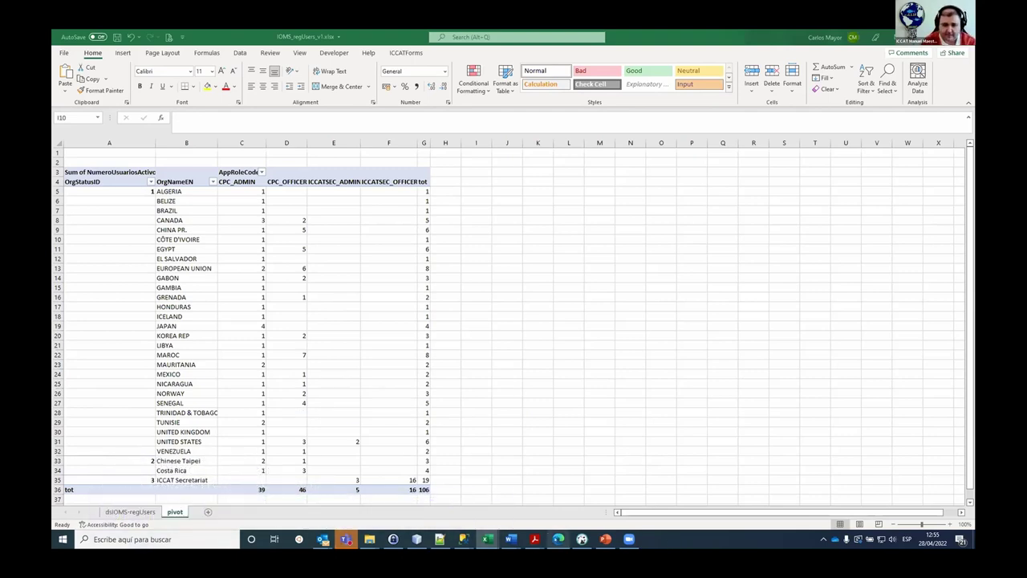
left_click(557, 539)
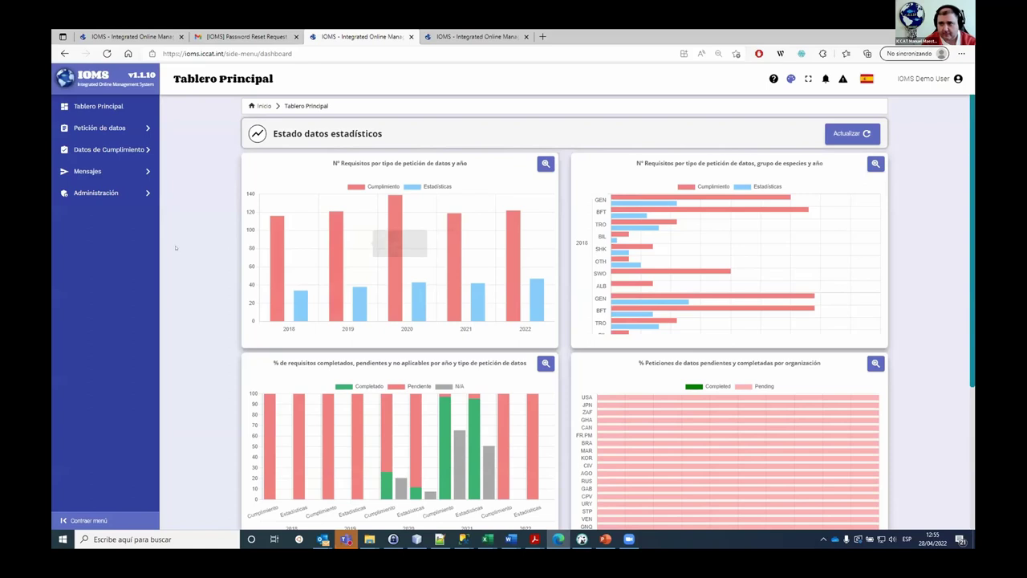
- Sign out of the demo account with Cerrar sesión and log back in as the administrator
left_click(97, 192)
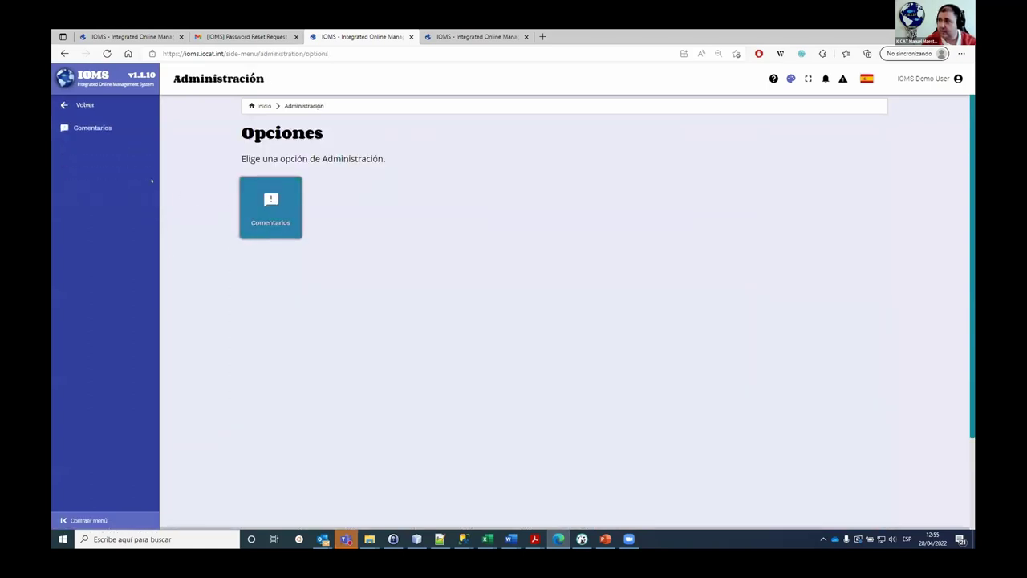
left_click(80, 105)
left_click(958, 79)
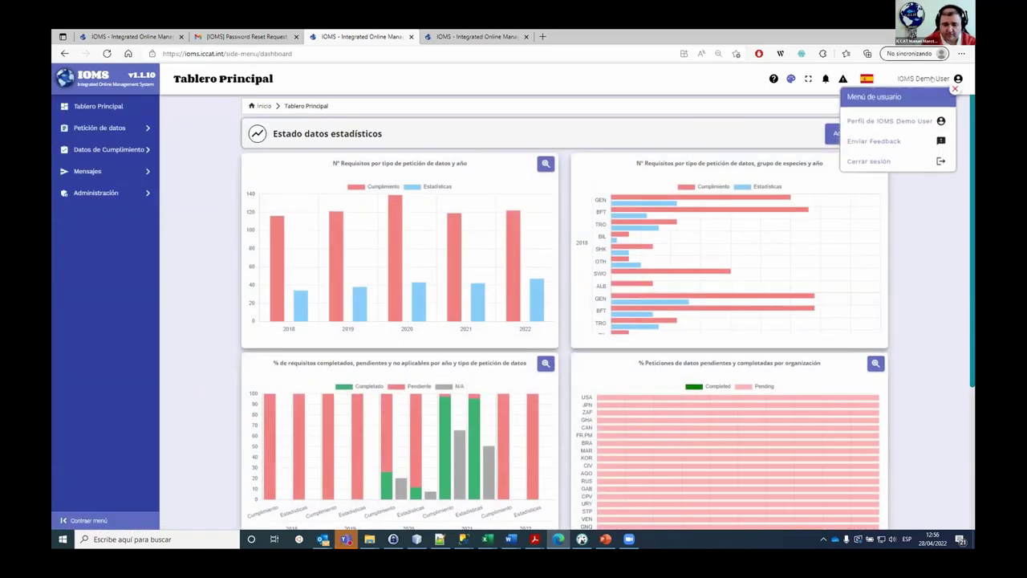
left_click(910, 163)
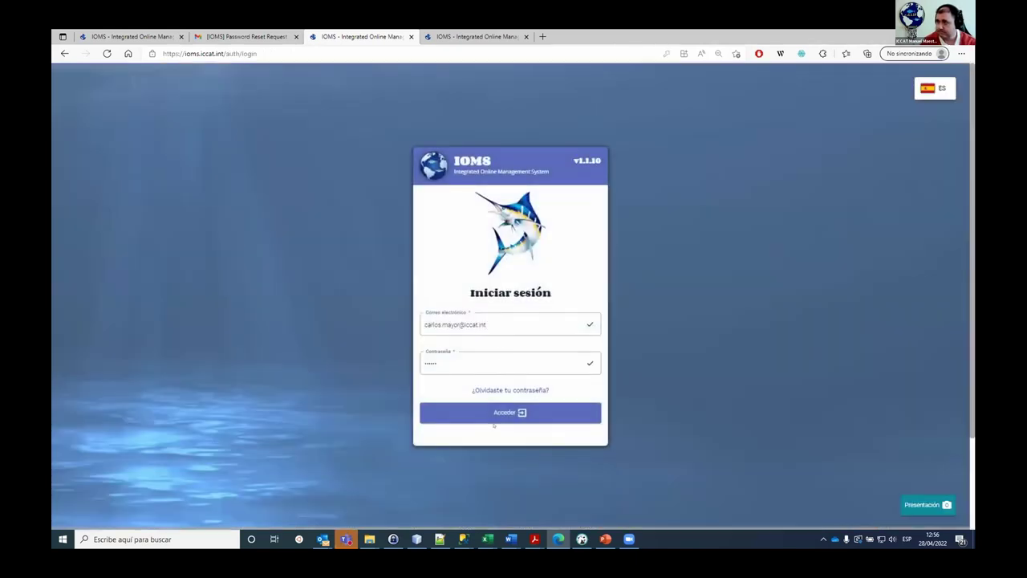
left_click(500, 411)
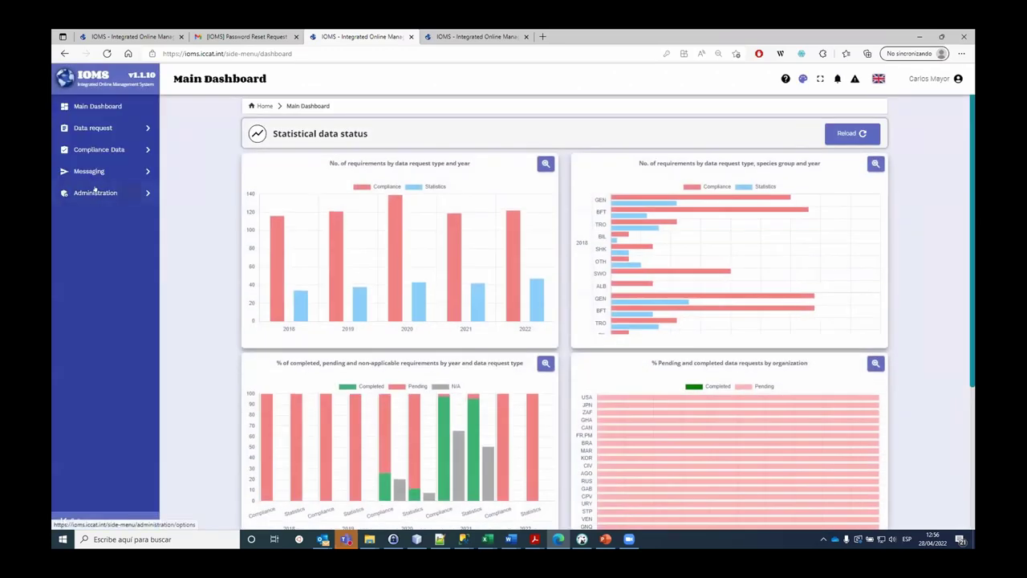
left_click(94, 193)
- Open the Users list, then select and deselect the IOMS Demo User row
left_click(256, 202)
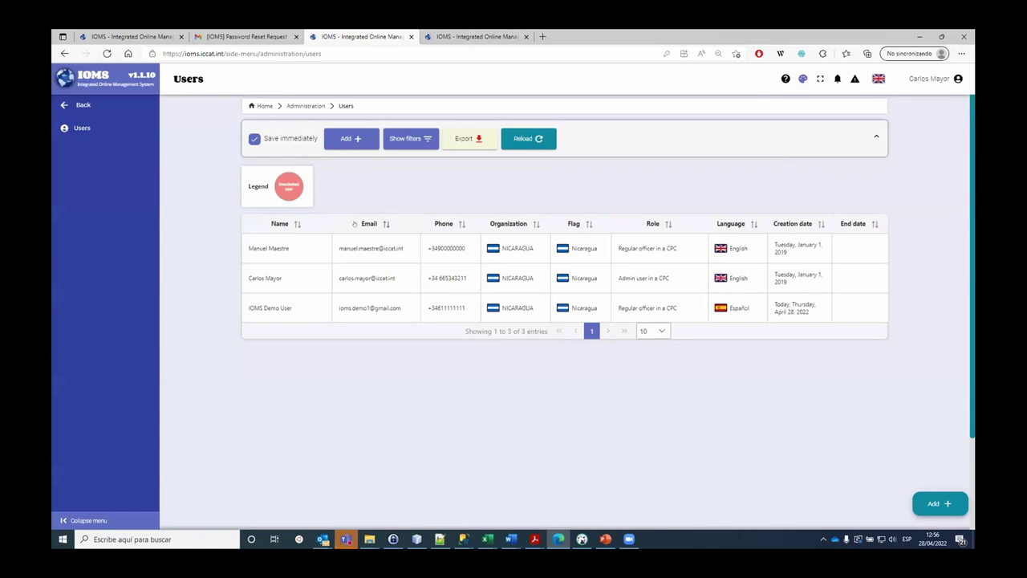
left_click(265, 301)
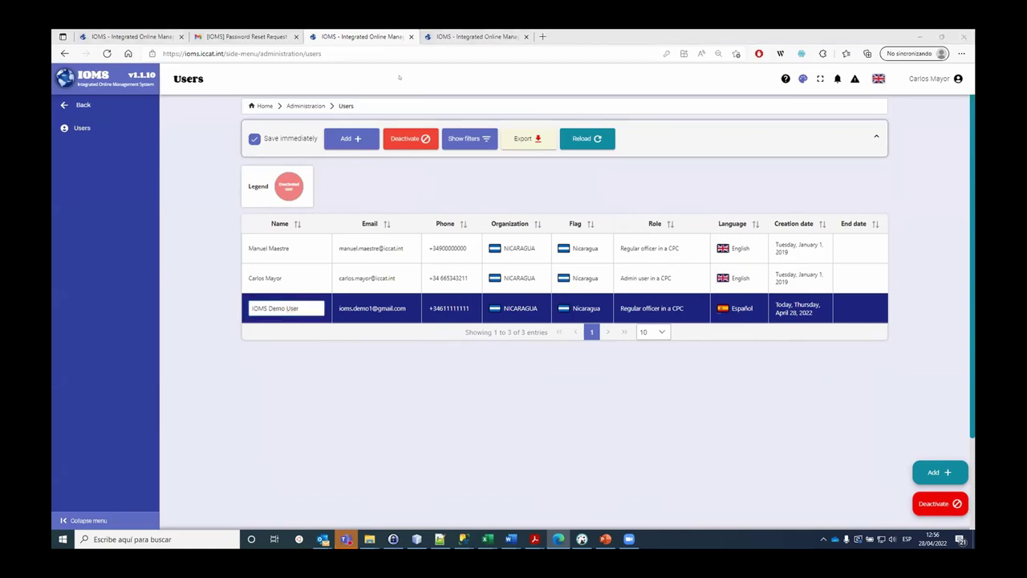
left_click(176, 148)
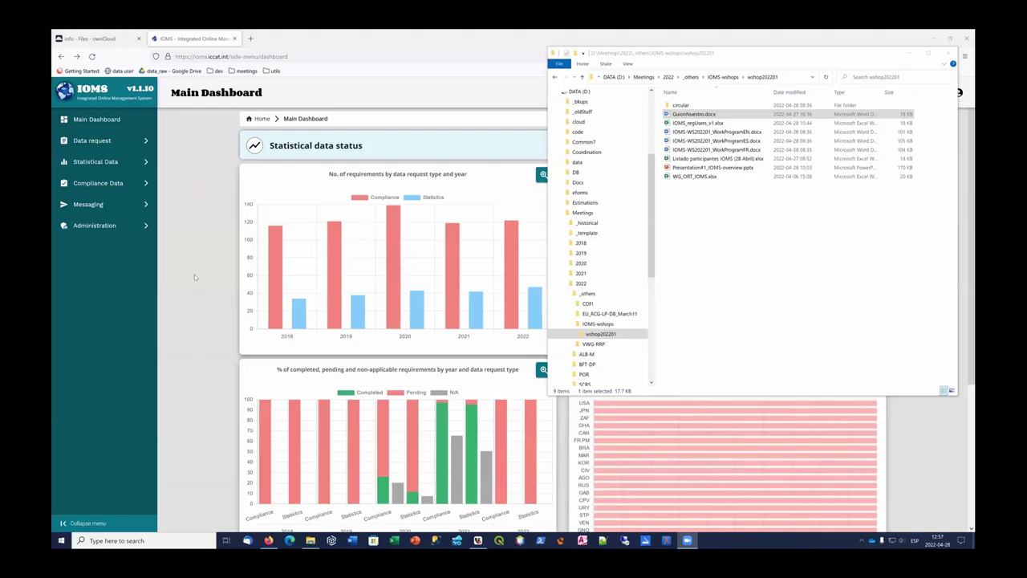
- Log out from the User menu and log back in to the Main Dashboard
left_click(194, 275)
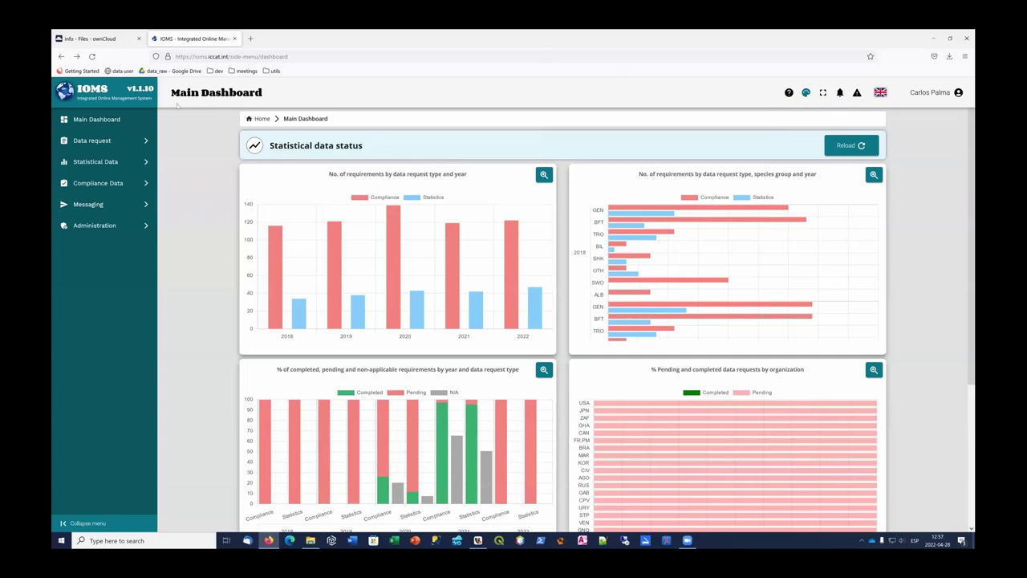
left_click(957, 94)
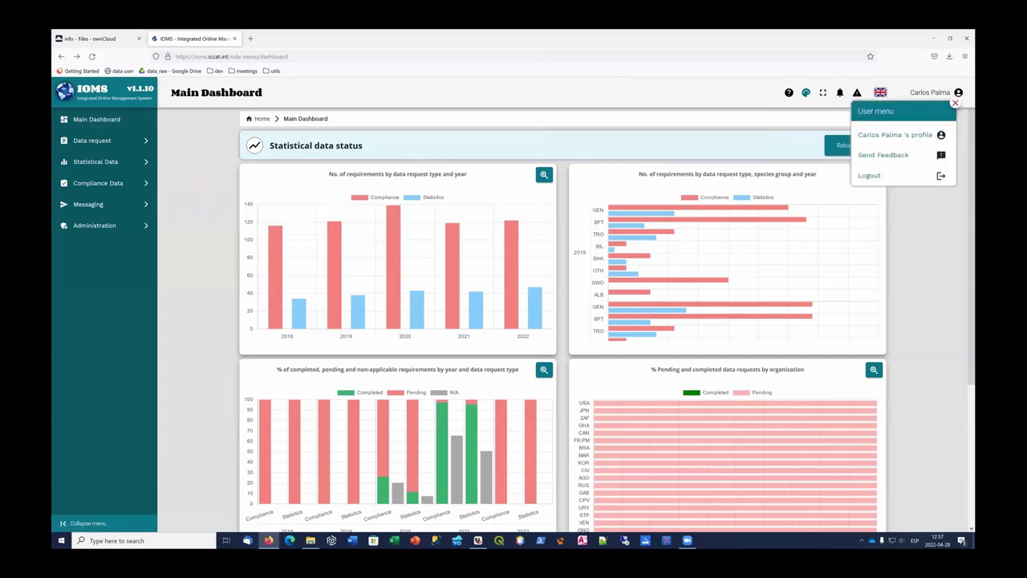
left_click(868, 178)
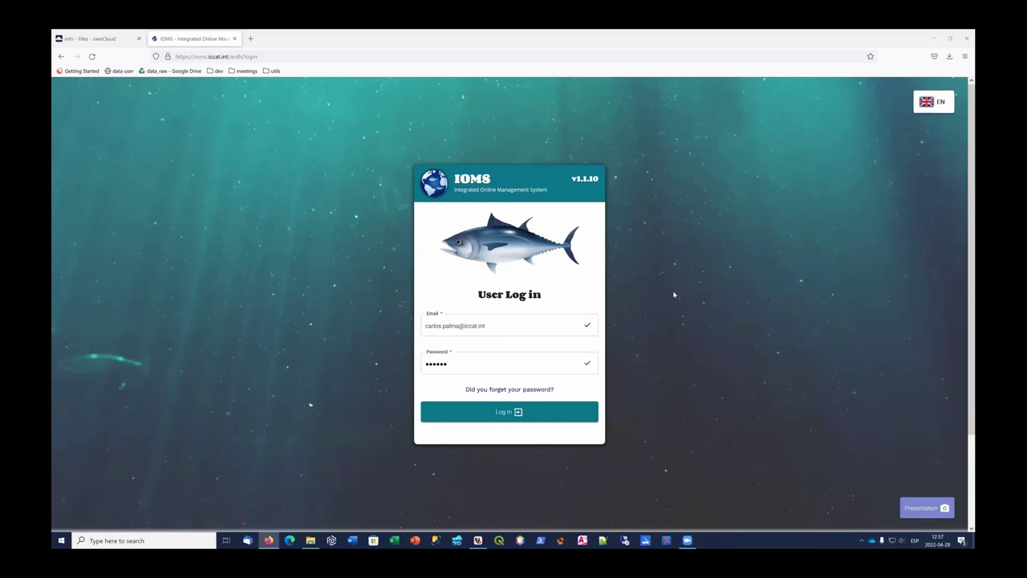
left_click(504, 411)
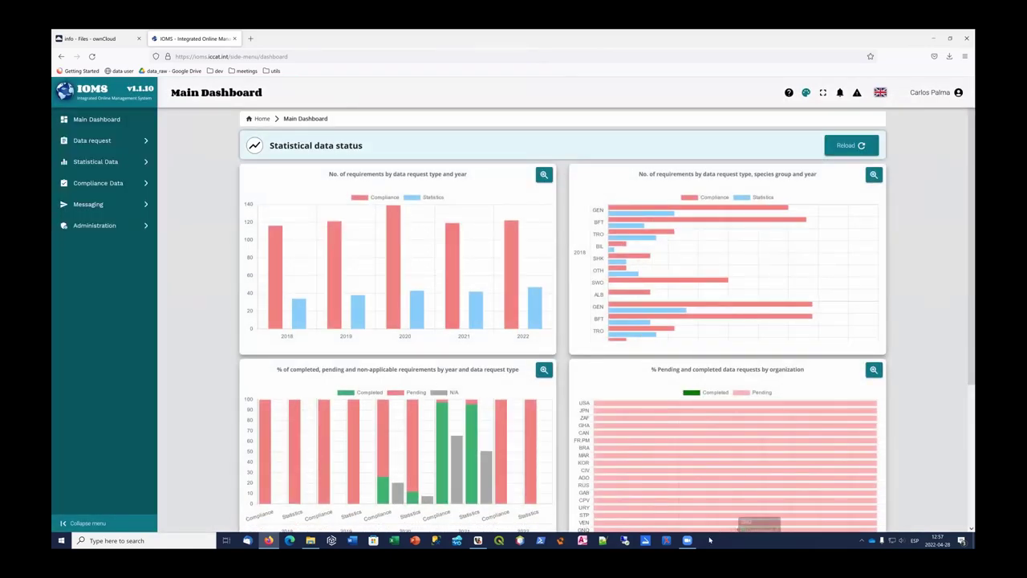
mouse_move(693, 543)
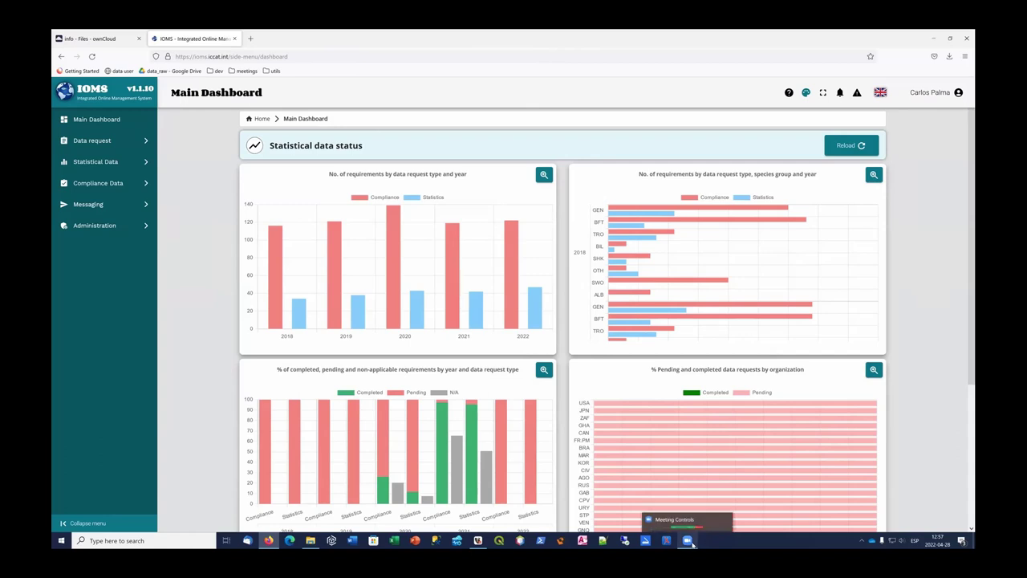
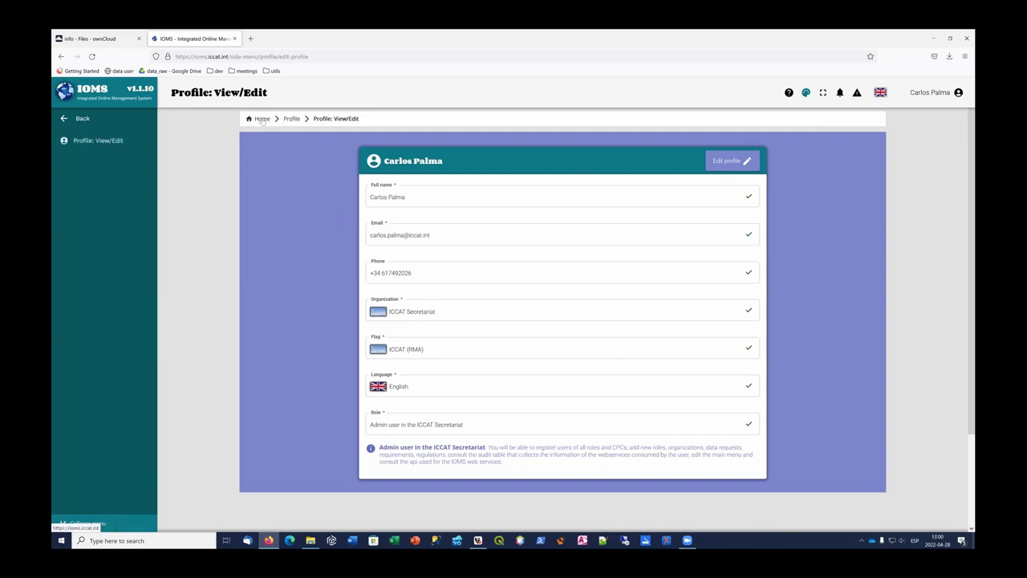
- Review the seven roles in Administration > Roles, turn off Save immediately, and return to Administration
left_click(101, 121)
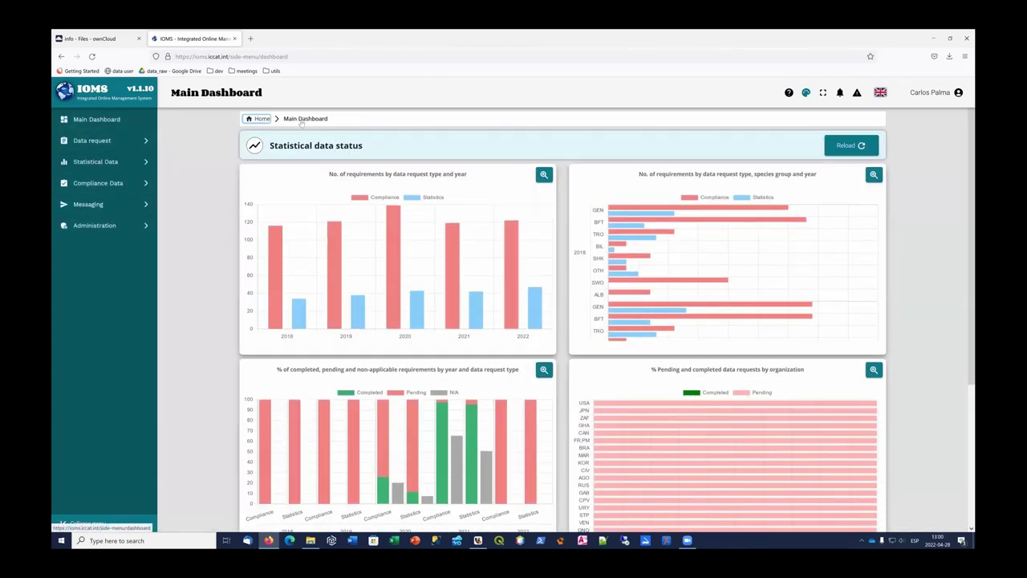
left_click(100, 229)
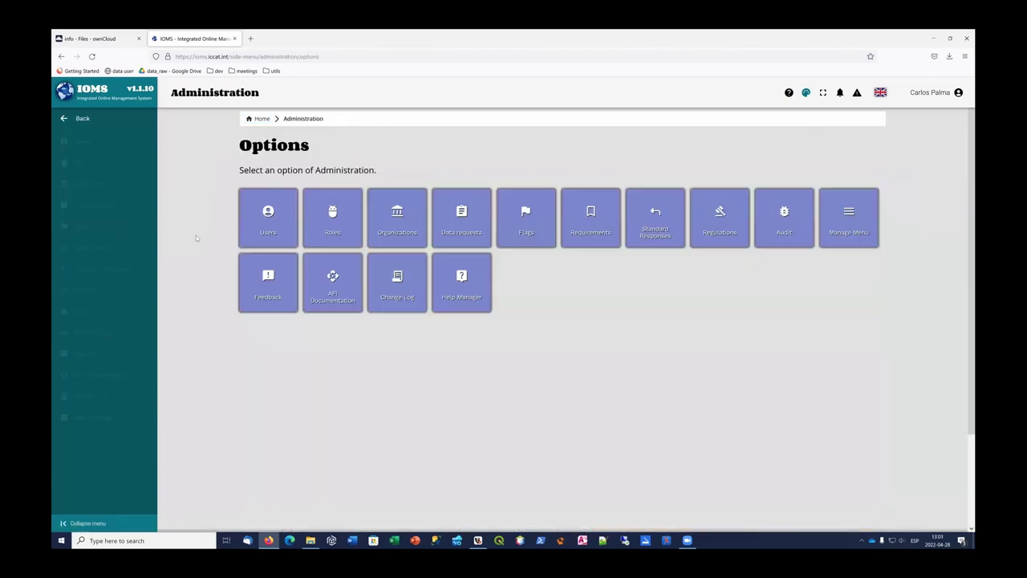
left_click(332, 220)
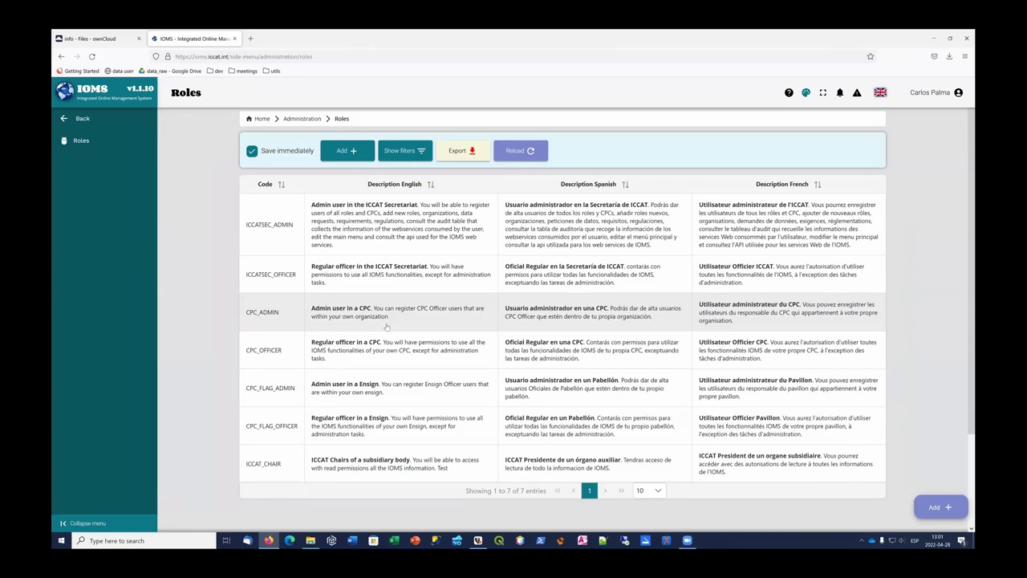
left_click(253, 225)
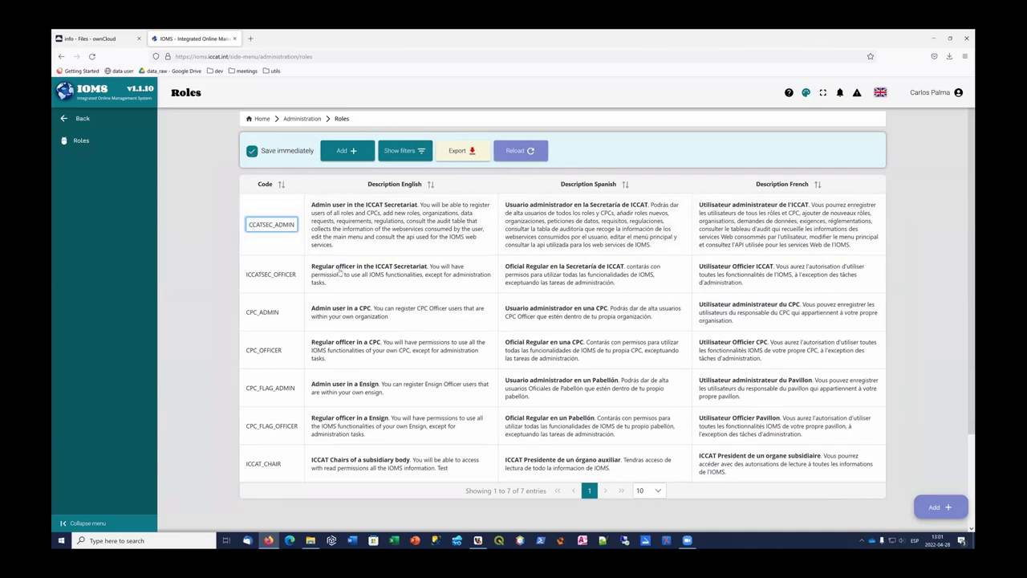
left_click(267, 151)
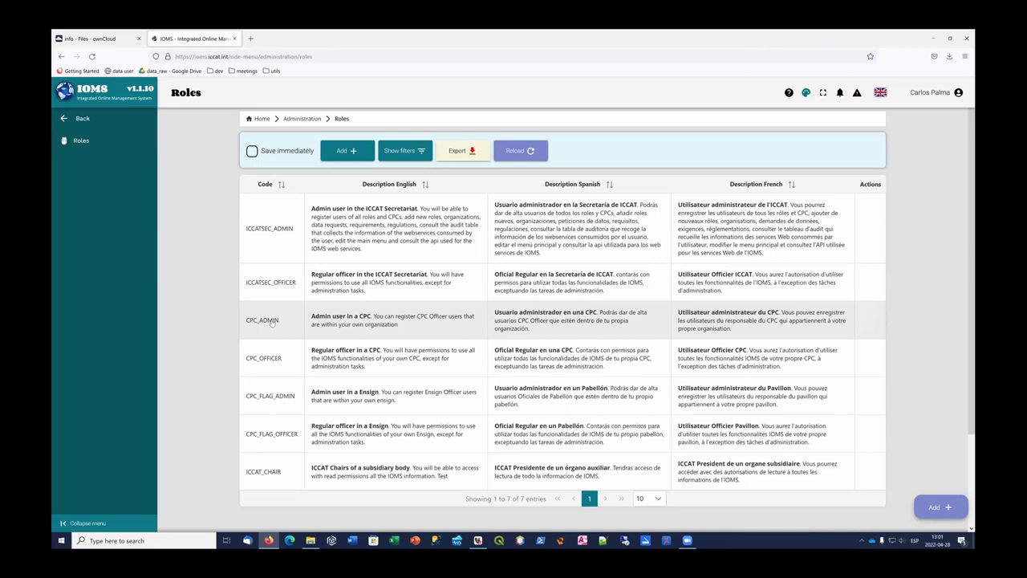
left_click(65, 120)
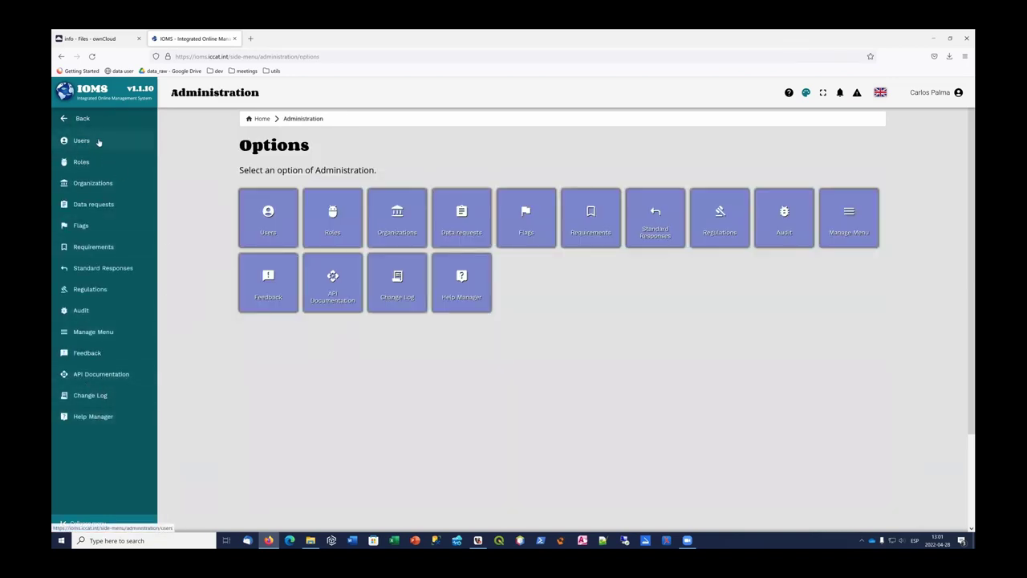
- View your own profile page, then return to the Administration options
left_click(64, 118)
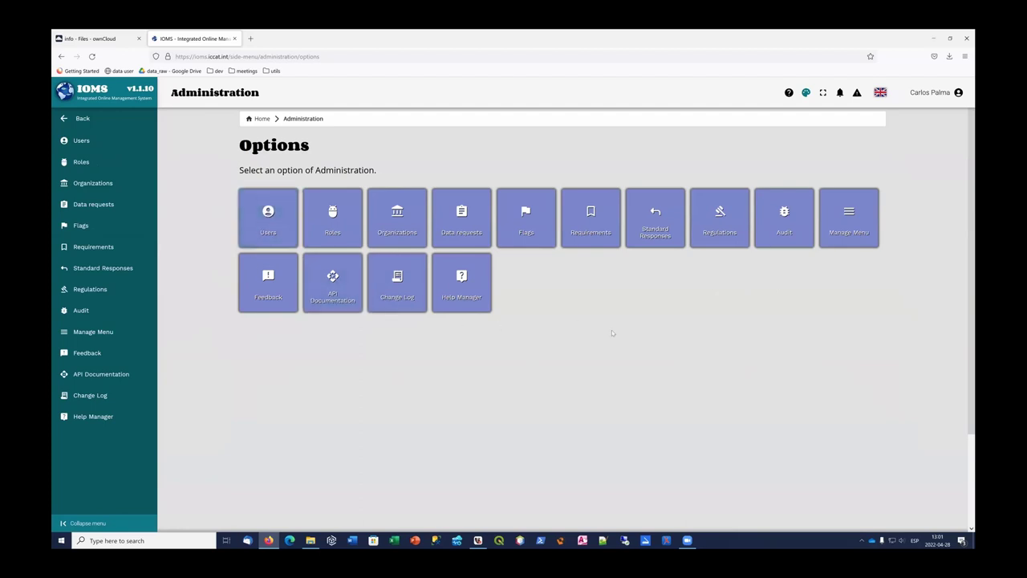
left_click(931, 92)
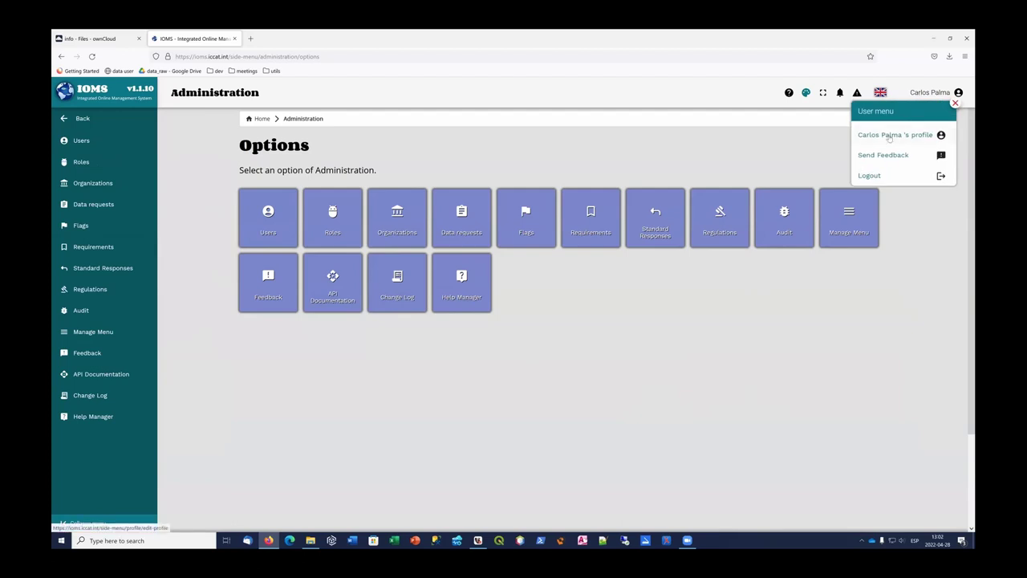
left_click(889, 137)
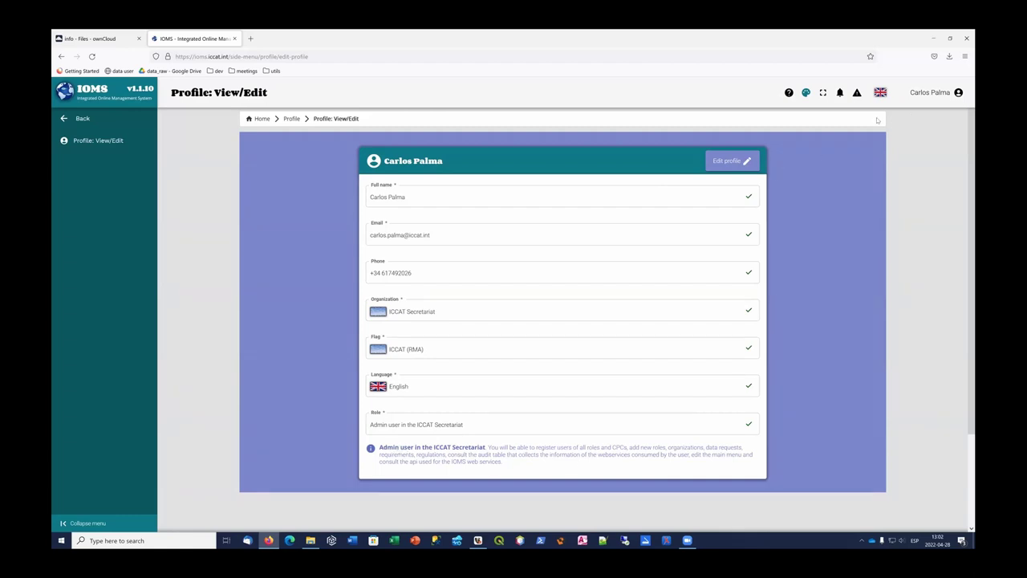
left_click(67, 120)
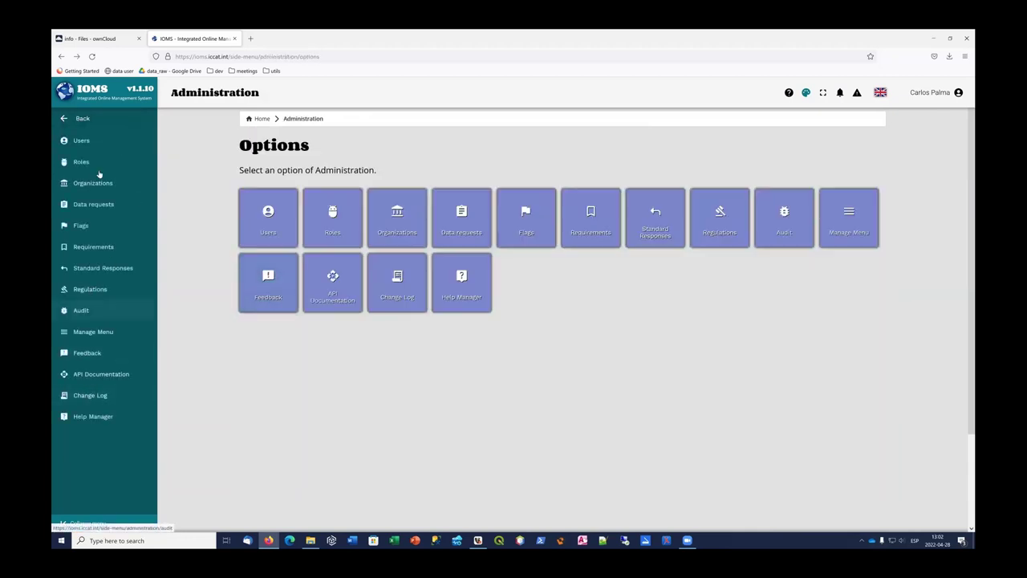
left_click(80, 119)
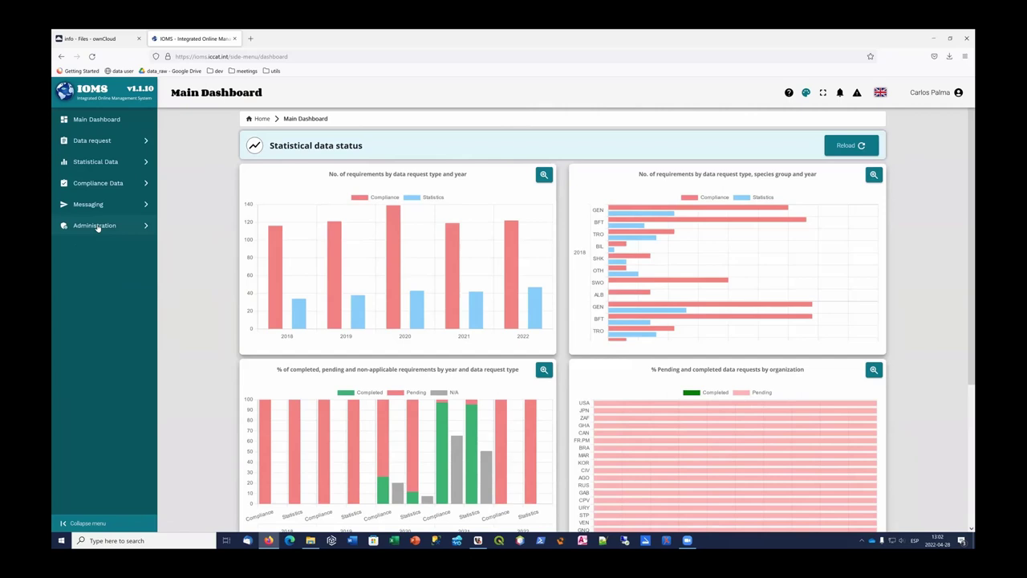
left_click(103, 226)
left_click(924, 96)
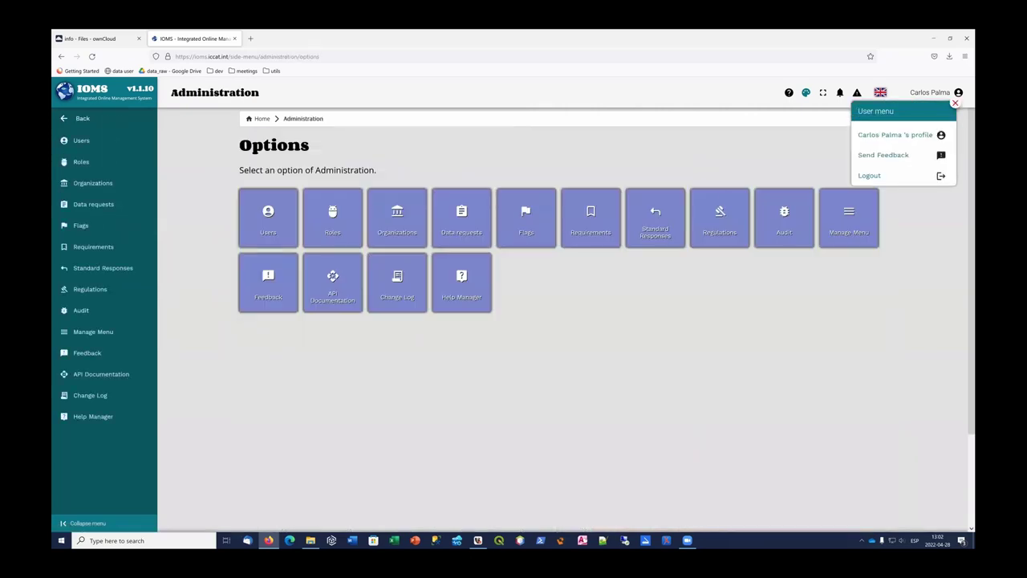
left_click(893, 236)
- Reload the page to refresh permissions, then open your own profile again
left_click(92, 56)
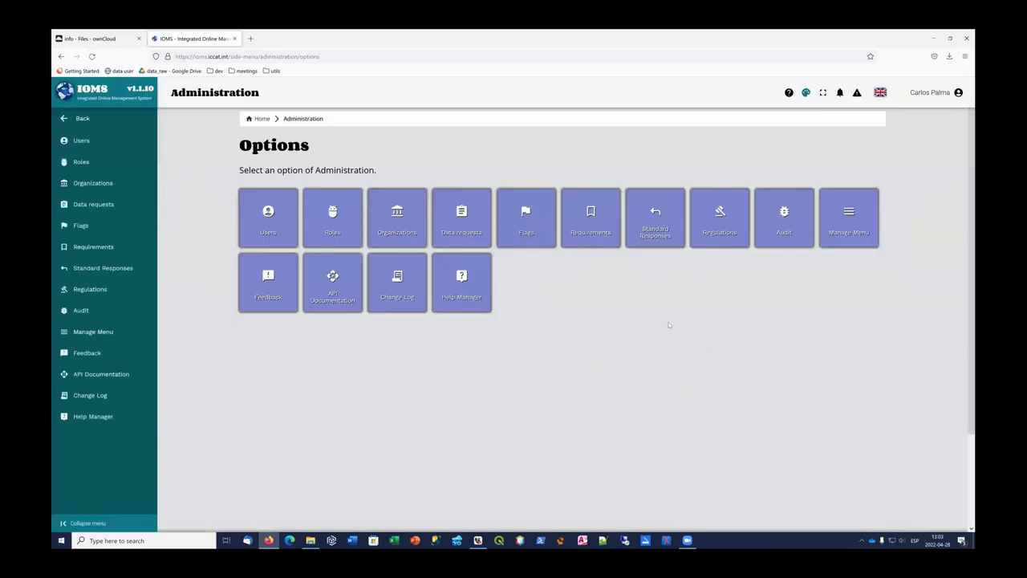
left_click(917, 91)
left_click(880, 92)
left_click(926, 93)
left_click(917, 92)
left_click(917, 92)
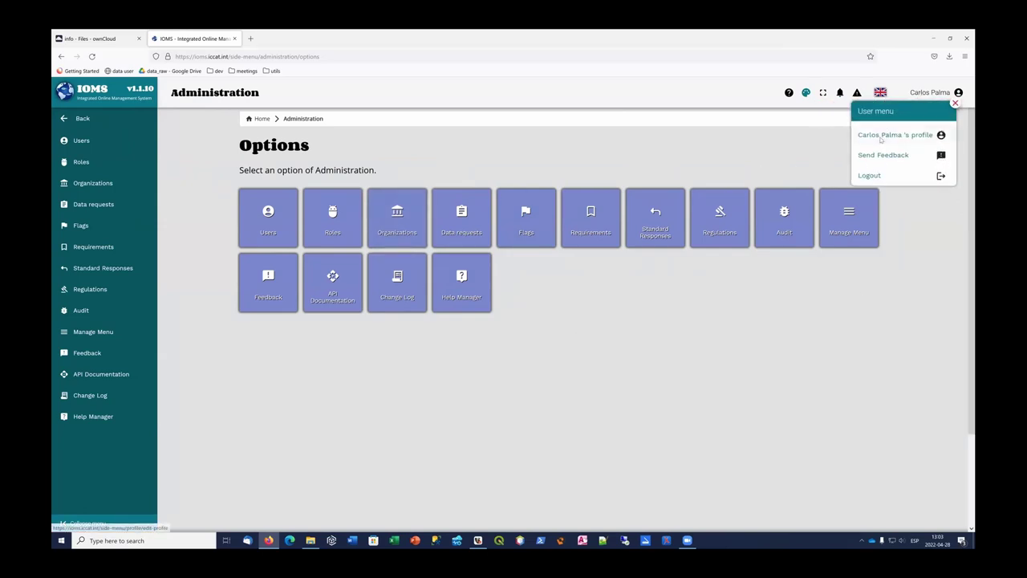
left_click(881, 137)
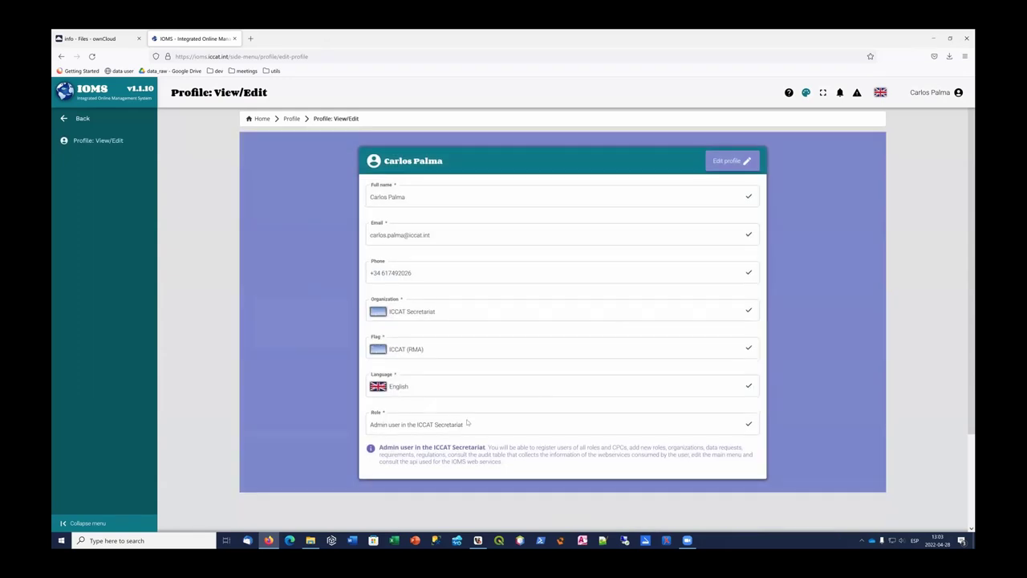
- Reload the profile with F5 to show EUROPEAN UNION, EU.Portugal and the Admin user role, then go Home
key("F5")
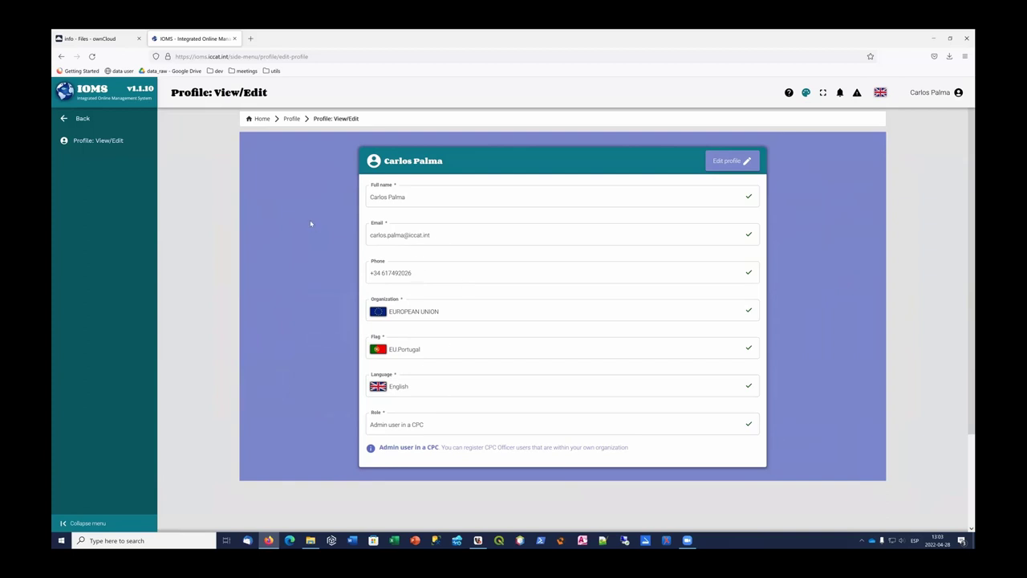
left_click(254, 118)
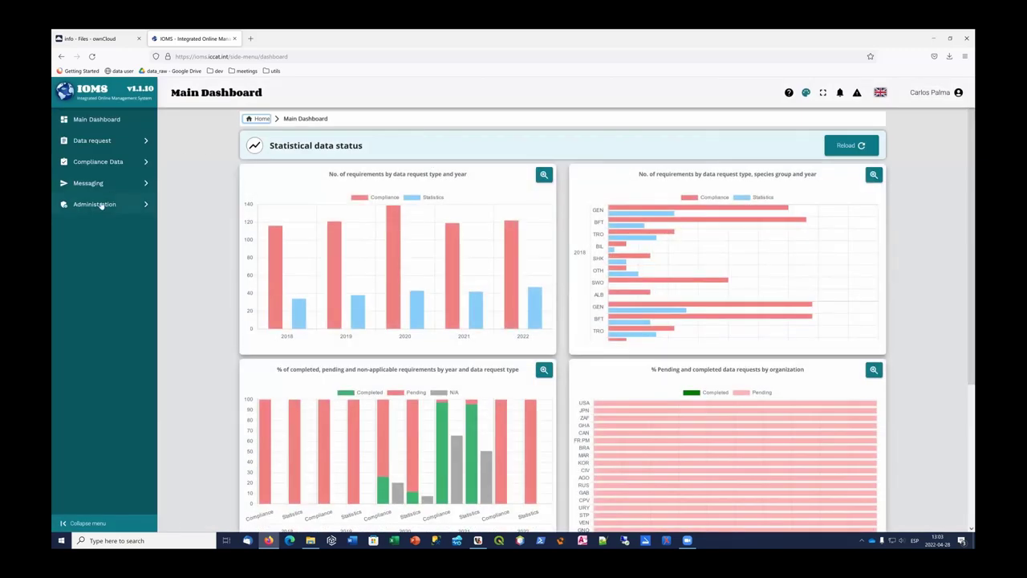
- Look through the Administration user list, then return to the Main Dashboard
left_click(101, 204)
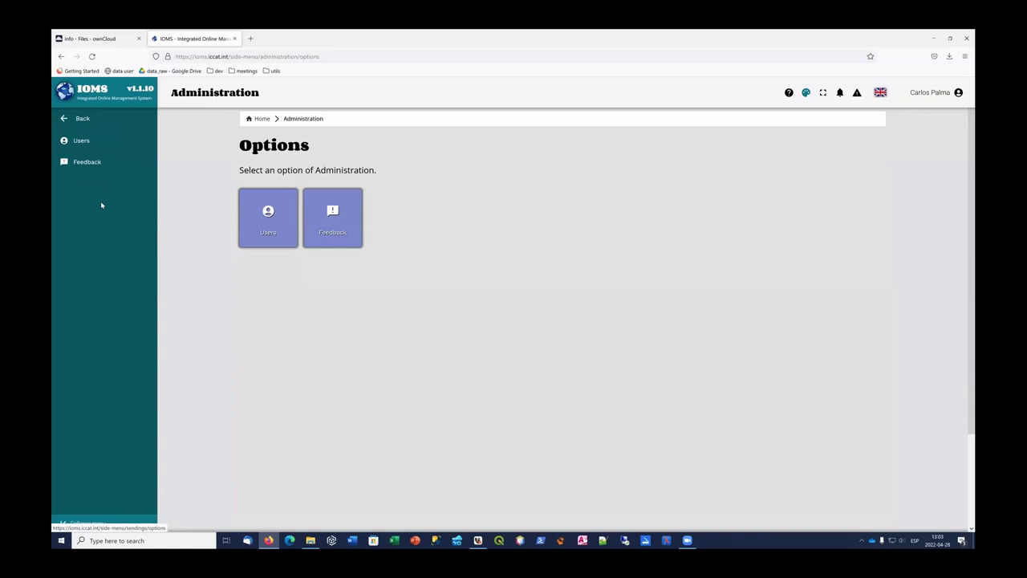
left_click(286, 209)
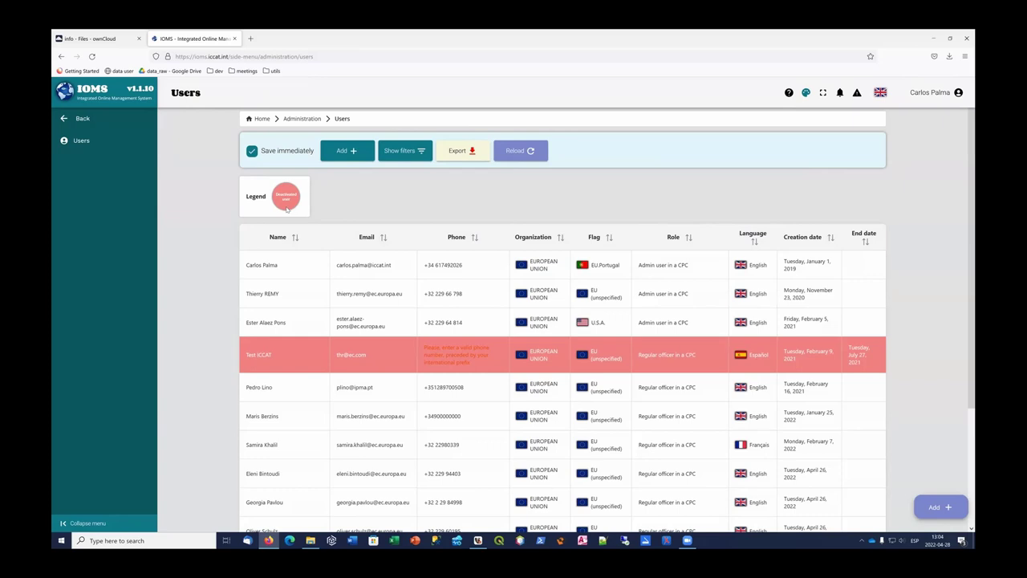
left_click(74, 121)
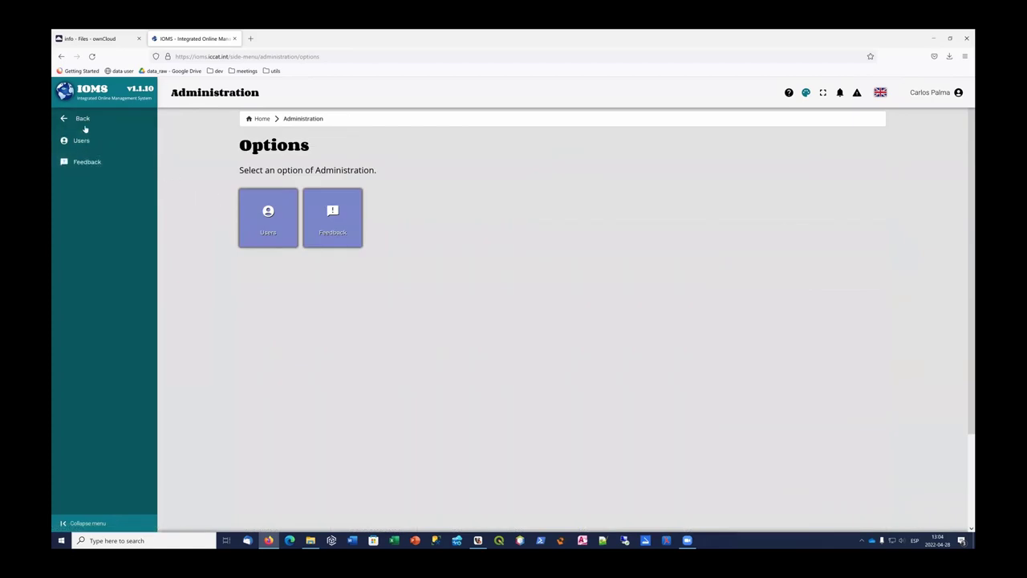
left_click(80, 118)
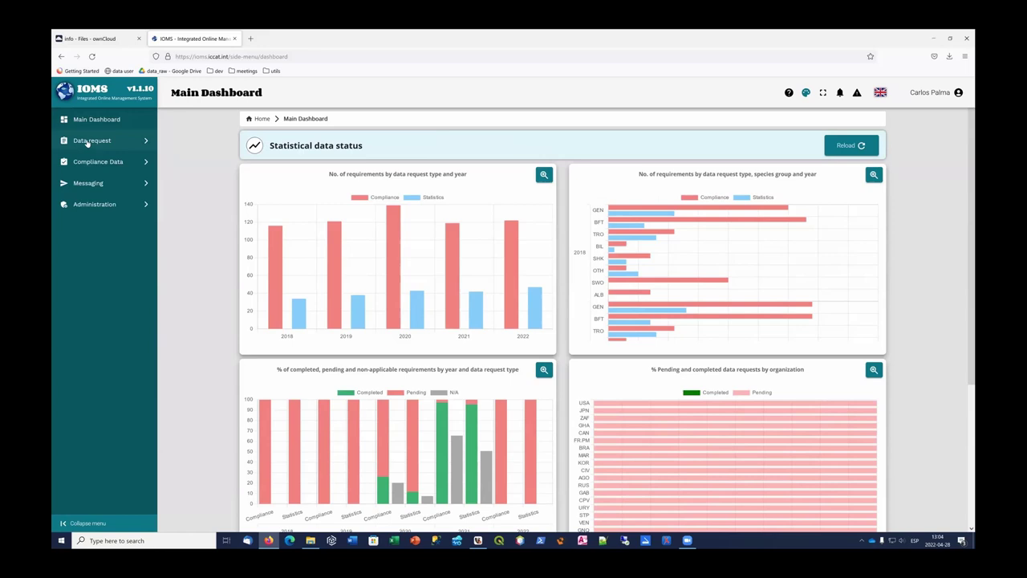
- Browse the Data request and Compliance Data options, returning to the Main Dashboard after each
left_click(86, 143)
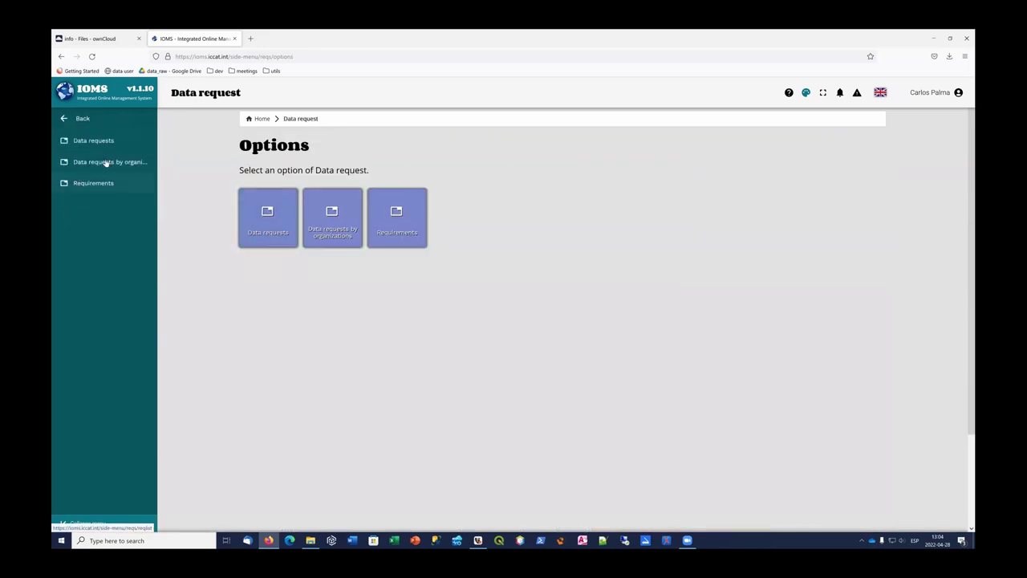
left_click(65, 121)
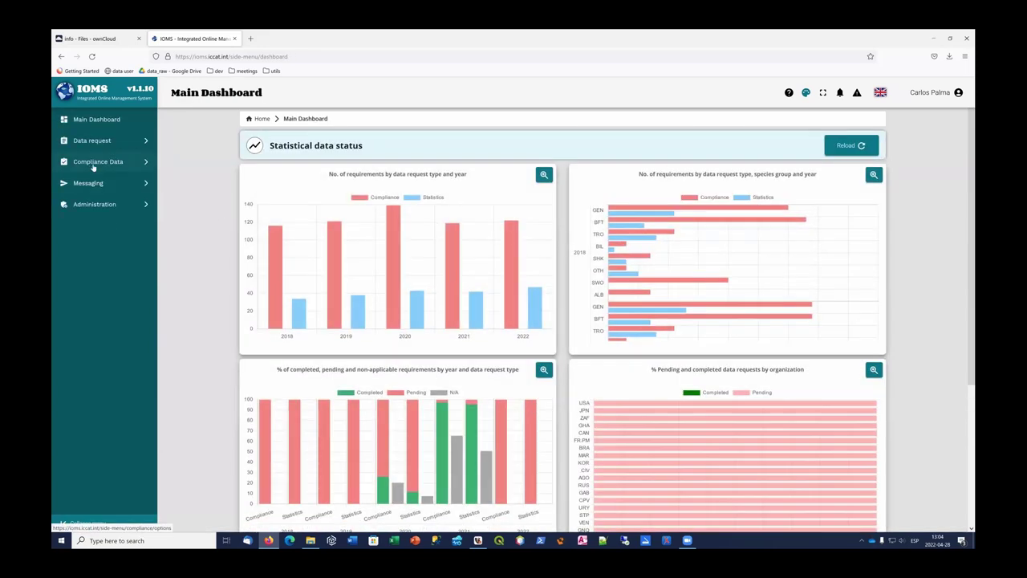
left_click(94, 162)
left_click(79, 121)
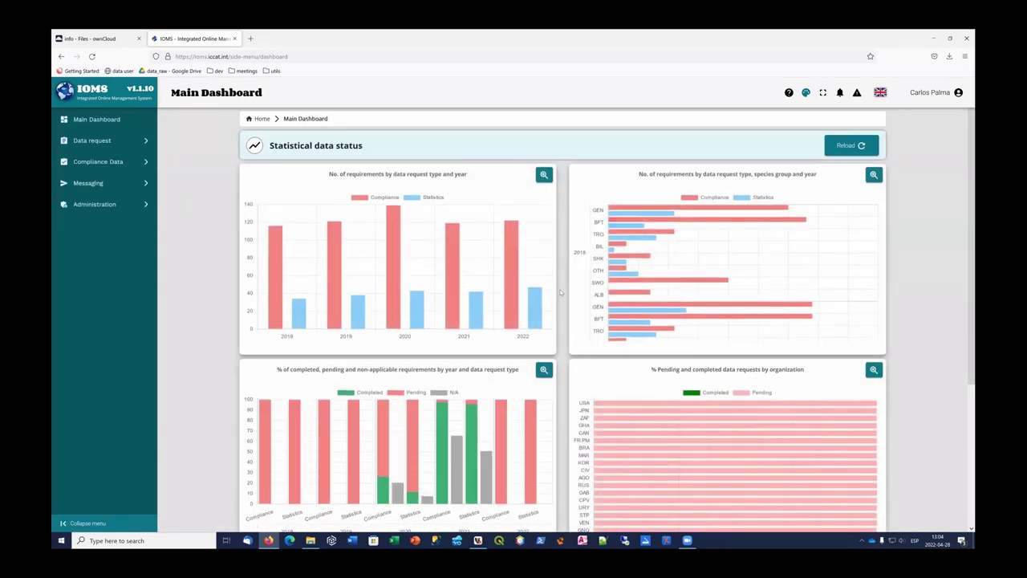
left_click(917, 92)
left_click(917, 93)
- Open your profile and reload it to show the Regular officer in a CPC role, then return Home
left_click(917, 93)
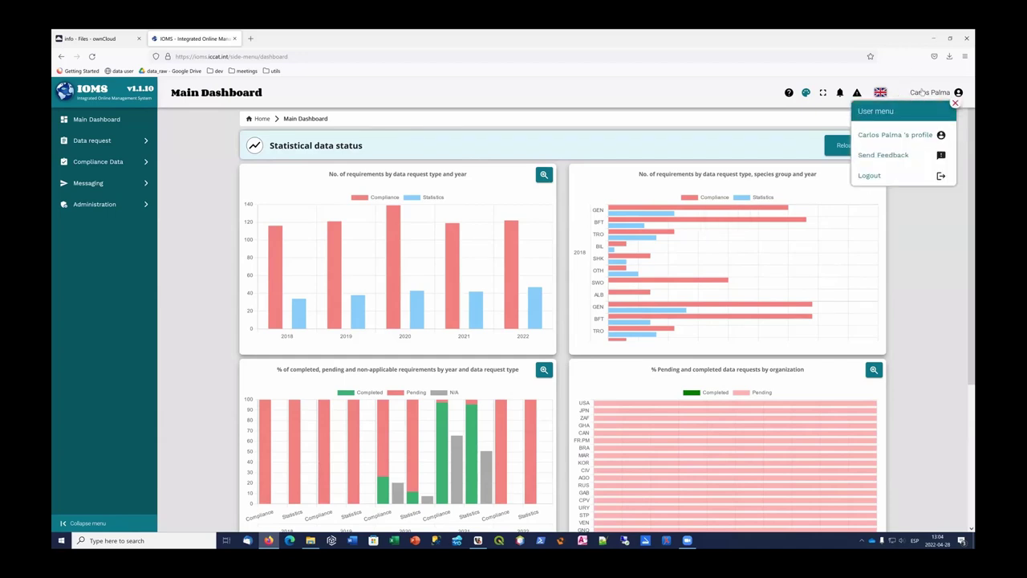
left_click(898, 135)
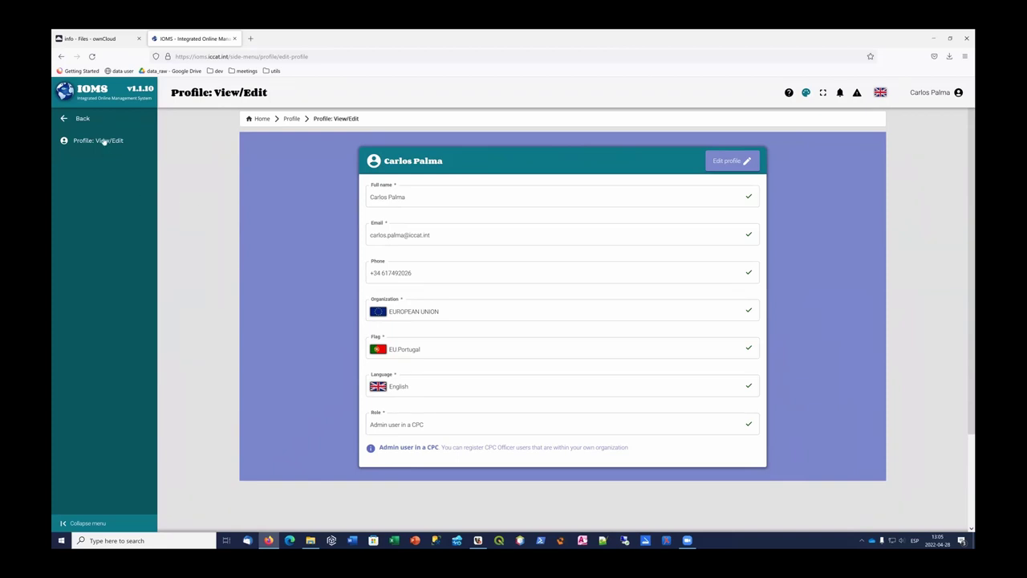
left_click(91, 57)
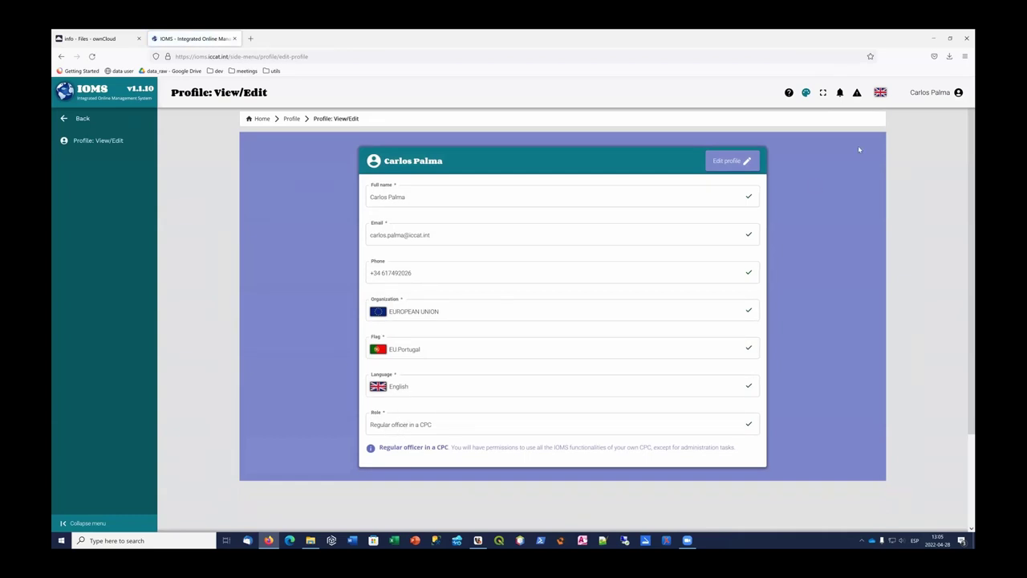
left_click(258, 118)
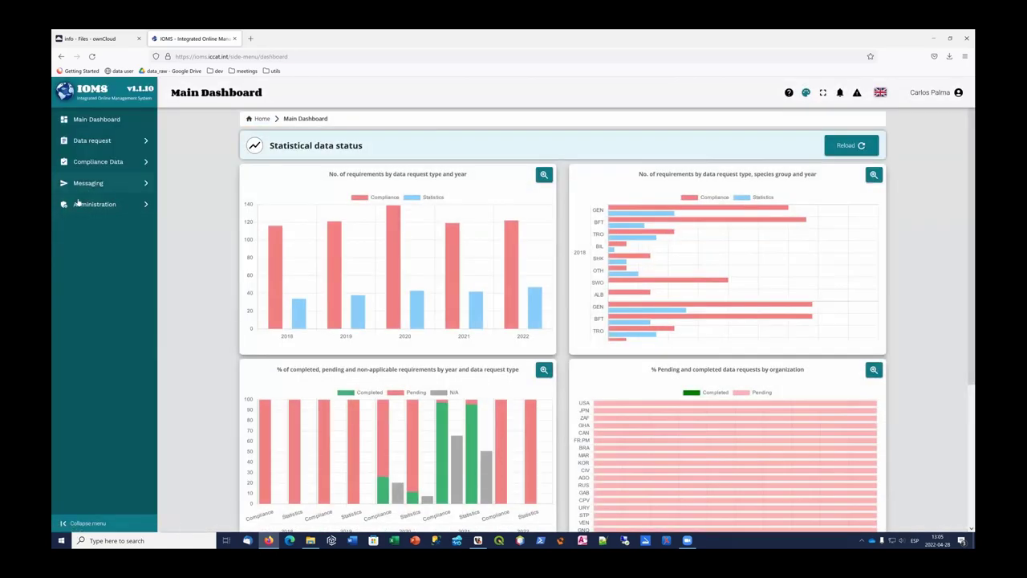
- View the feedback entries under the Feedback-only Administration page, then back out to the Main Dashboard
left_click(90, 204)
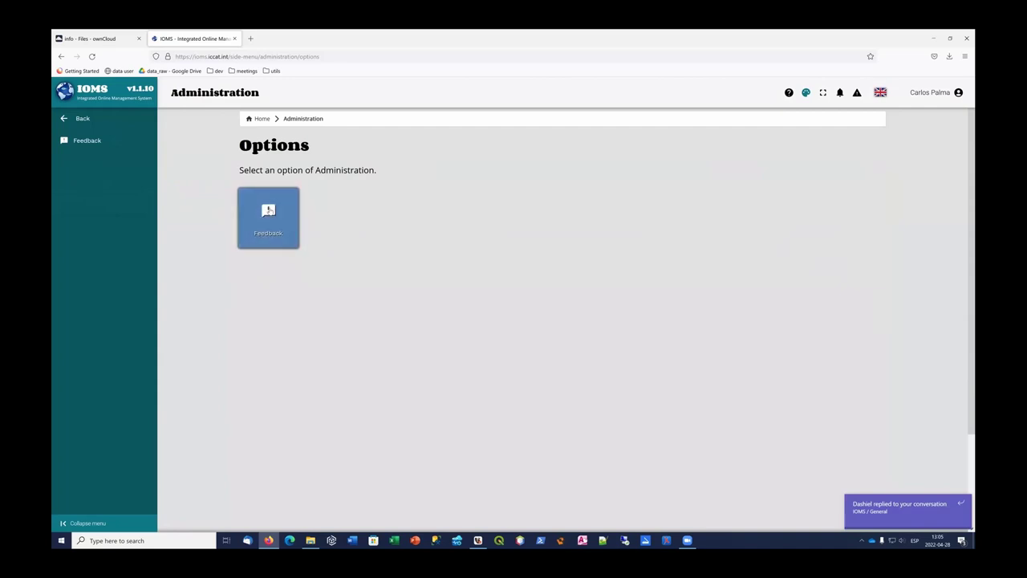
left_click(272, 218)
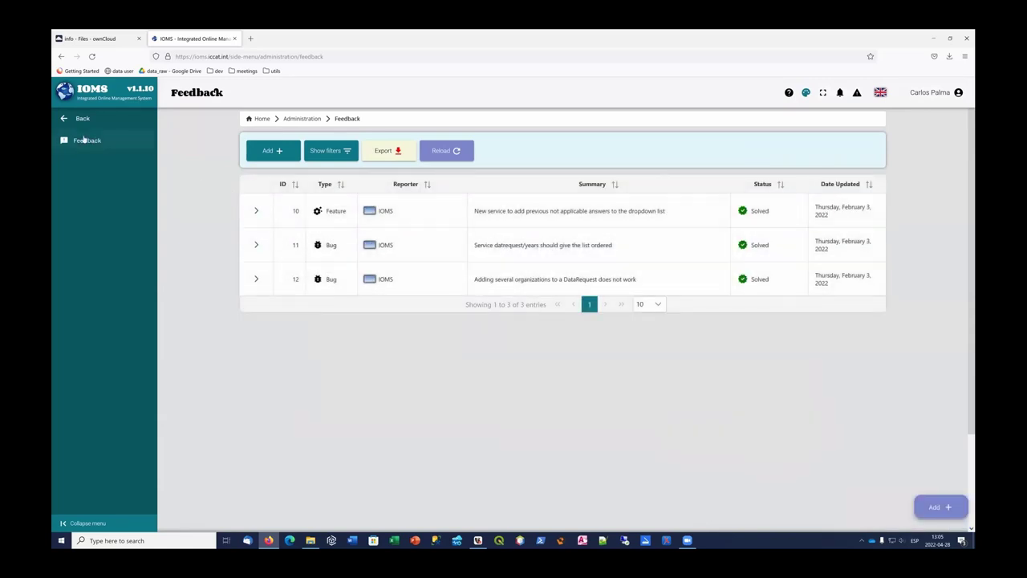
left_click(62, 118)
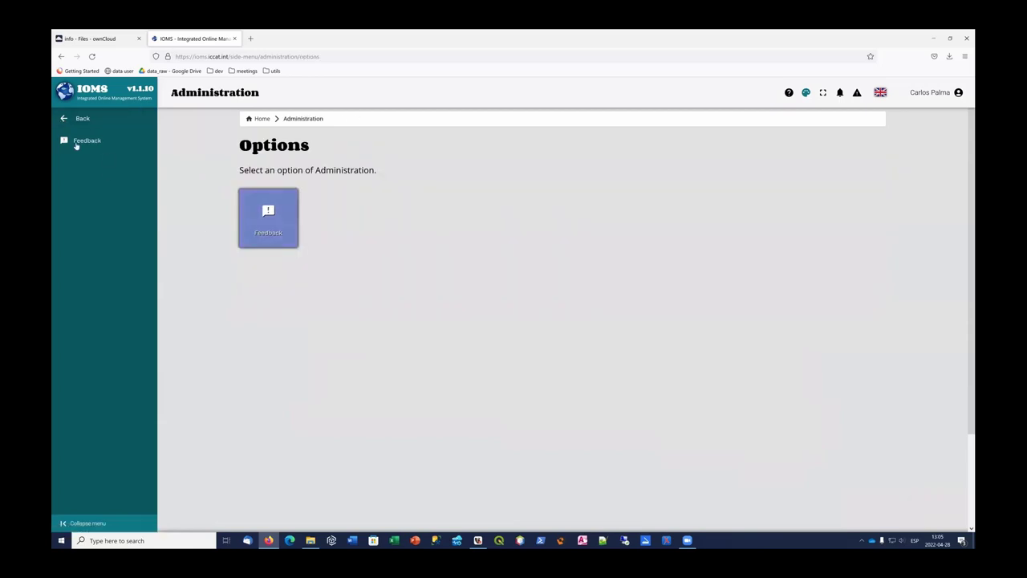
left_click(63, 119)
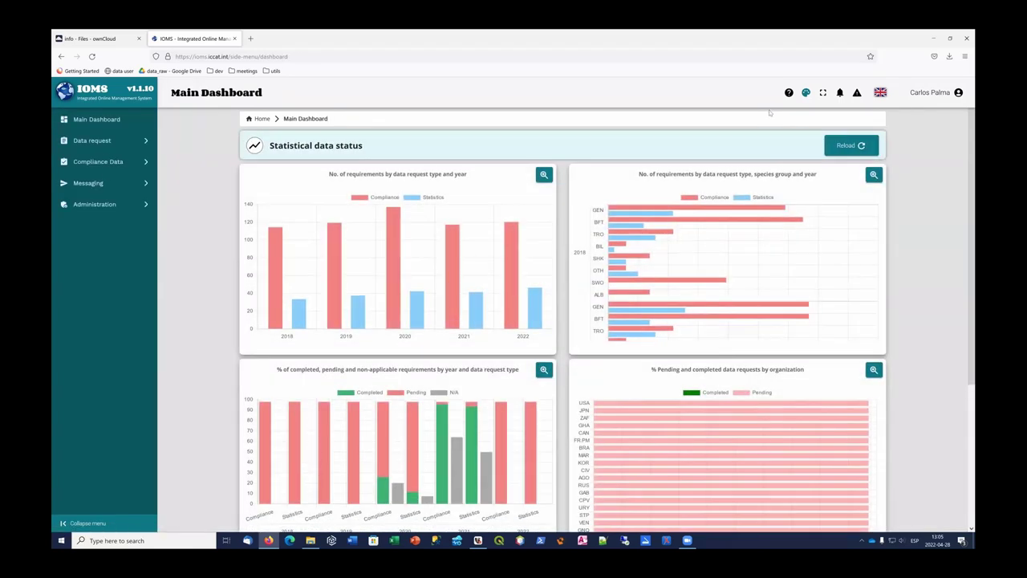
left_click(929, 93)
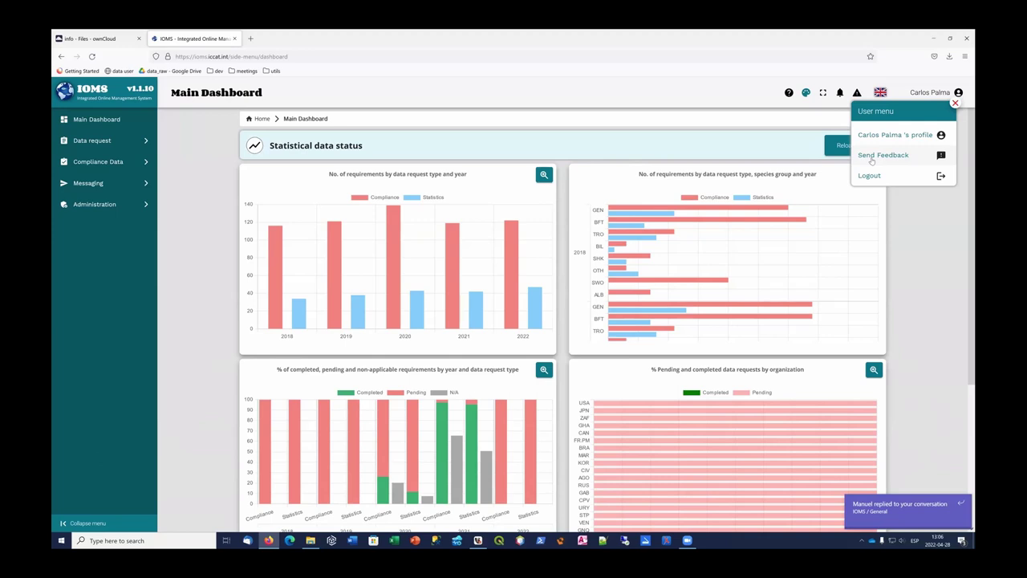
- Dismiss the user account dropdown by clicking an empty area of the dashboard
left_click(179, 134)
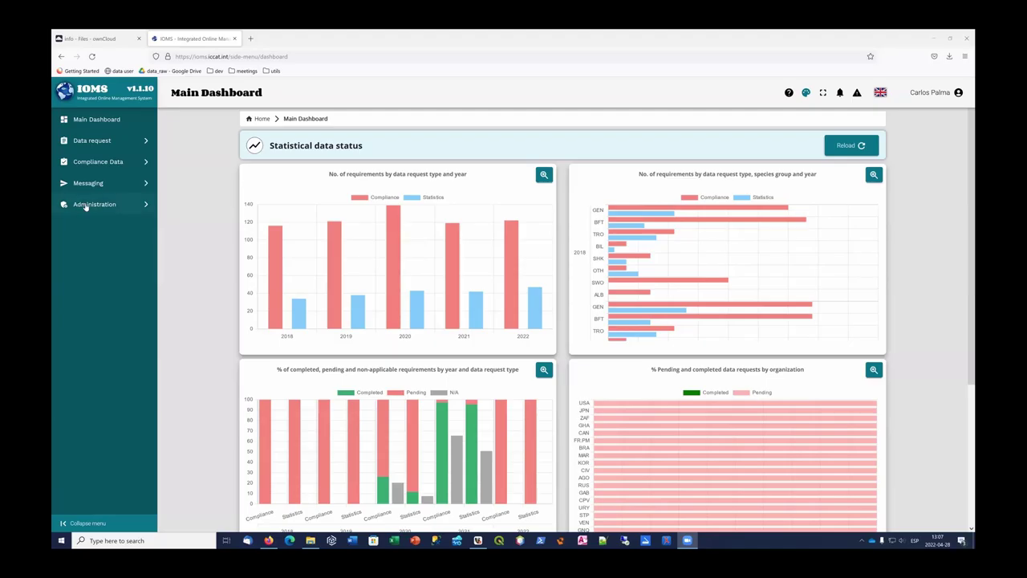
- Open the Administration Options page, now listing only the Feedback section
left_click(91, 203)
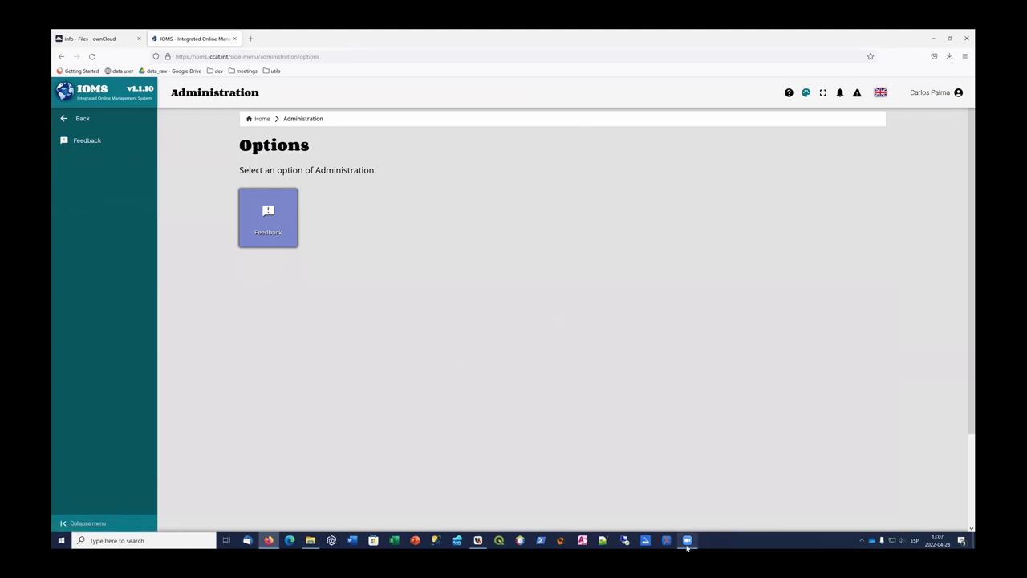
mouse_move(687, 547)
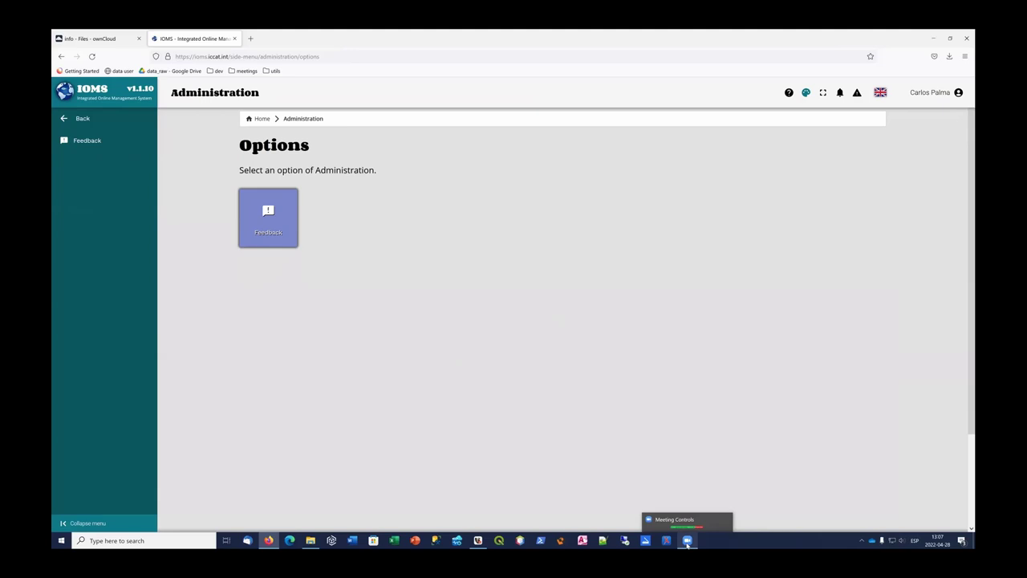
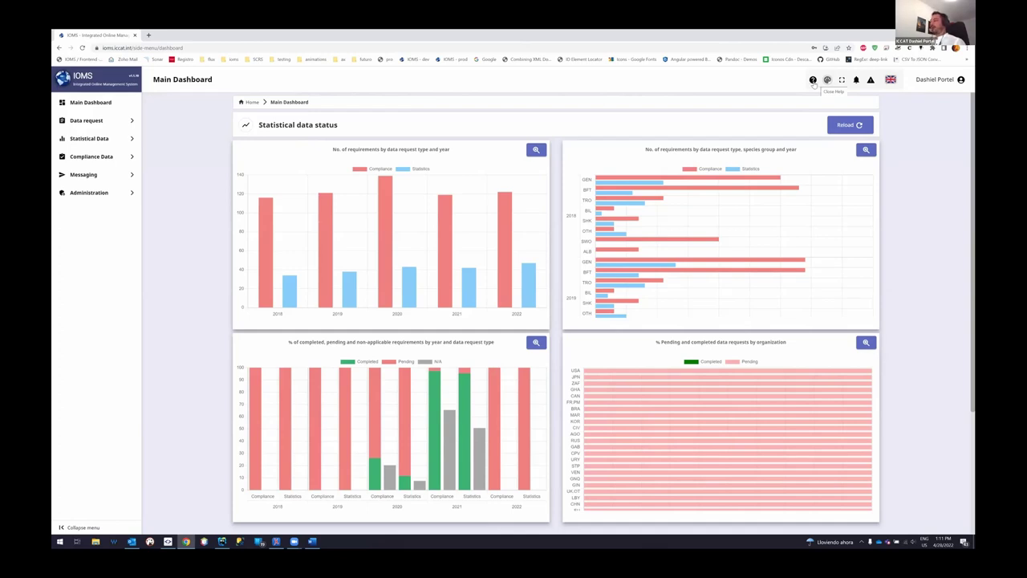
- Open the IOMS user guide beside the Main Dashboard and scroll down through its sections
left_click(812, 80)
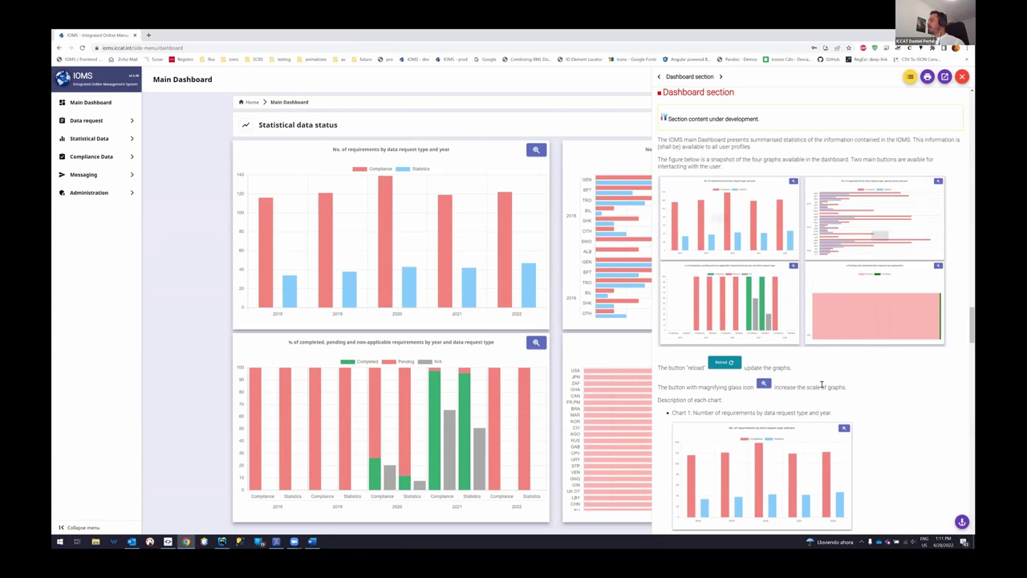
scroll(845, 400, "up", 1)
scroll(845, 400, "up", 15)
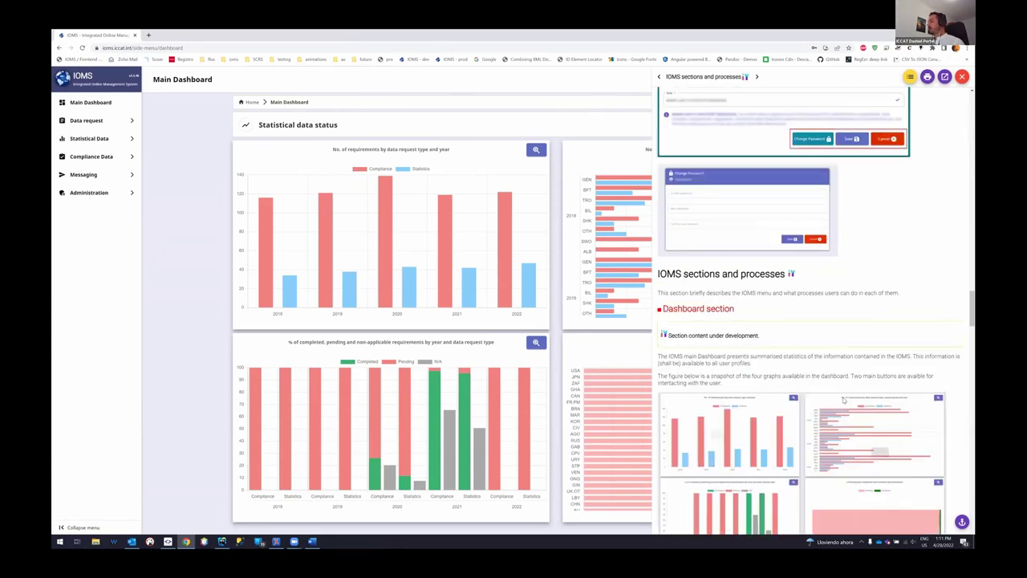
scroll(847, 398, "down", 10)
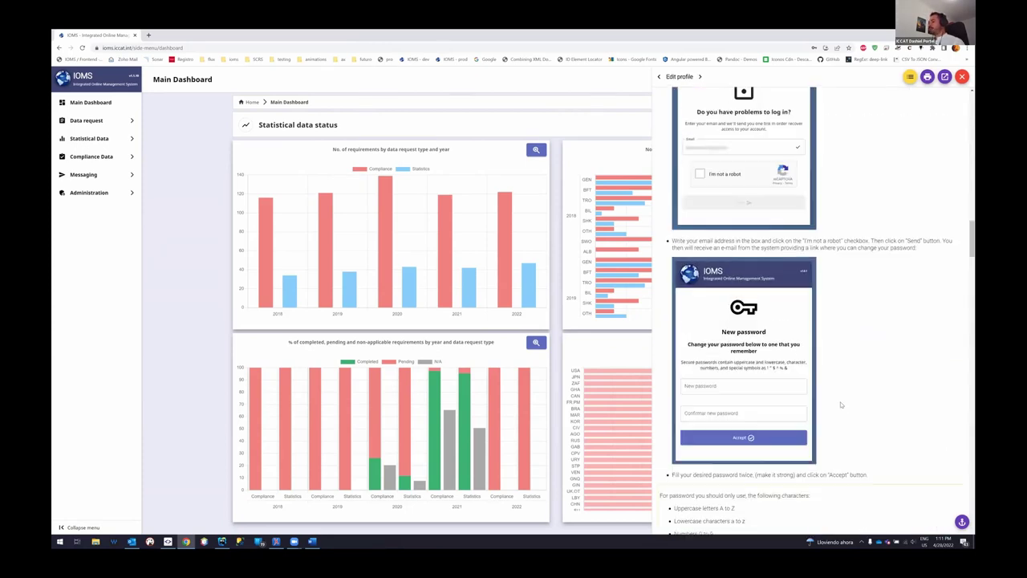
scroll(836, 405, "down", 6)
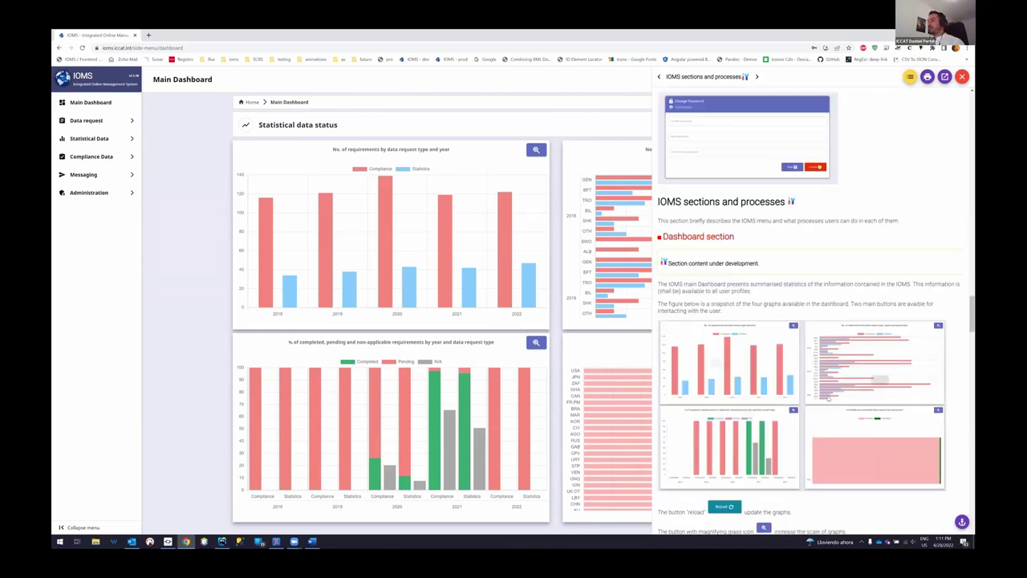
scroll(830, 398, "down", 2)
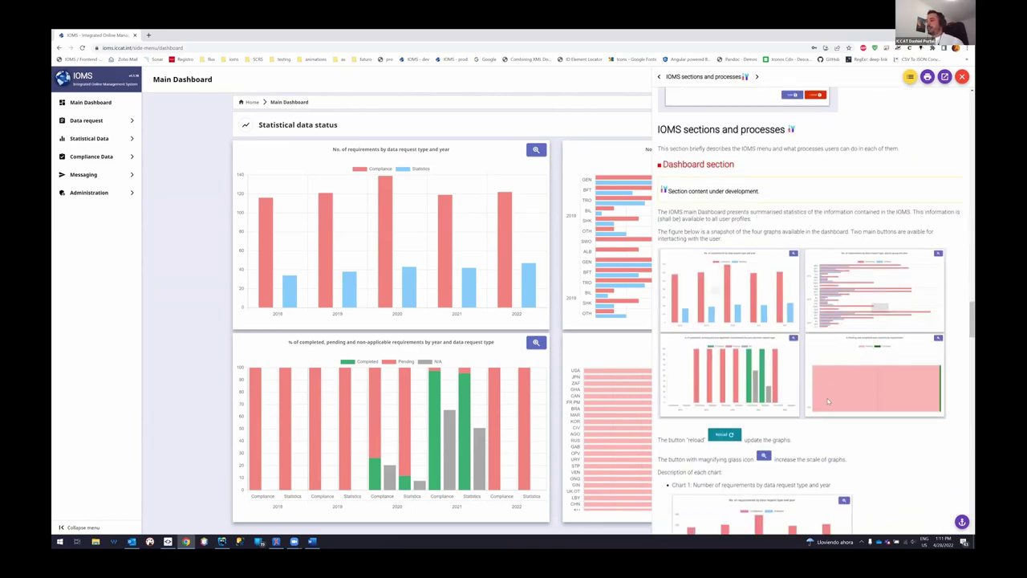
scroll(828, 401, "down", 6)
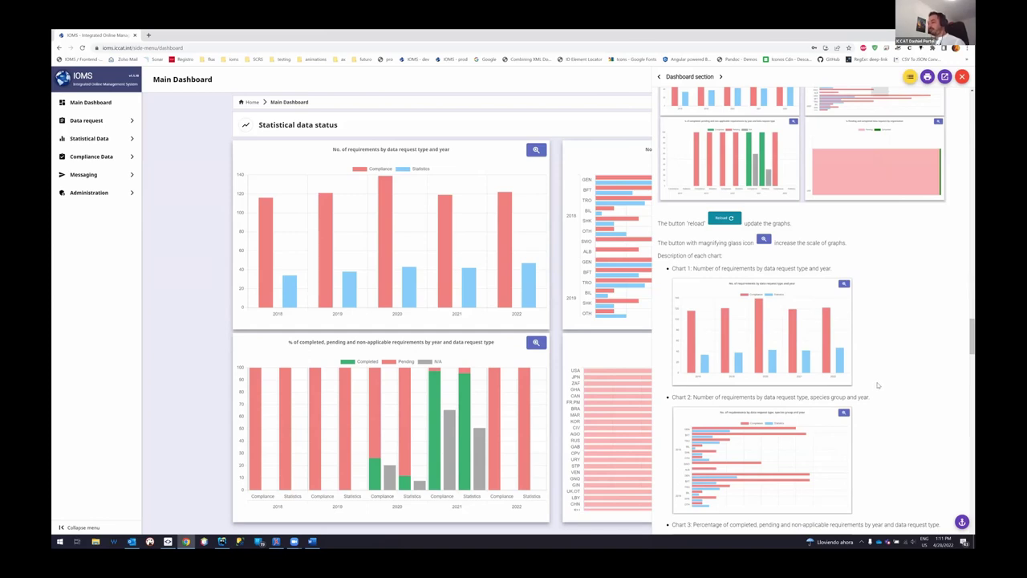
- Scroll the help guide back up to its Accounts section on registration and password recovery
scroll(878, 385, "up", 5)
scroll(868, 390, "up", 10)
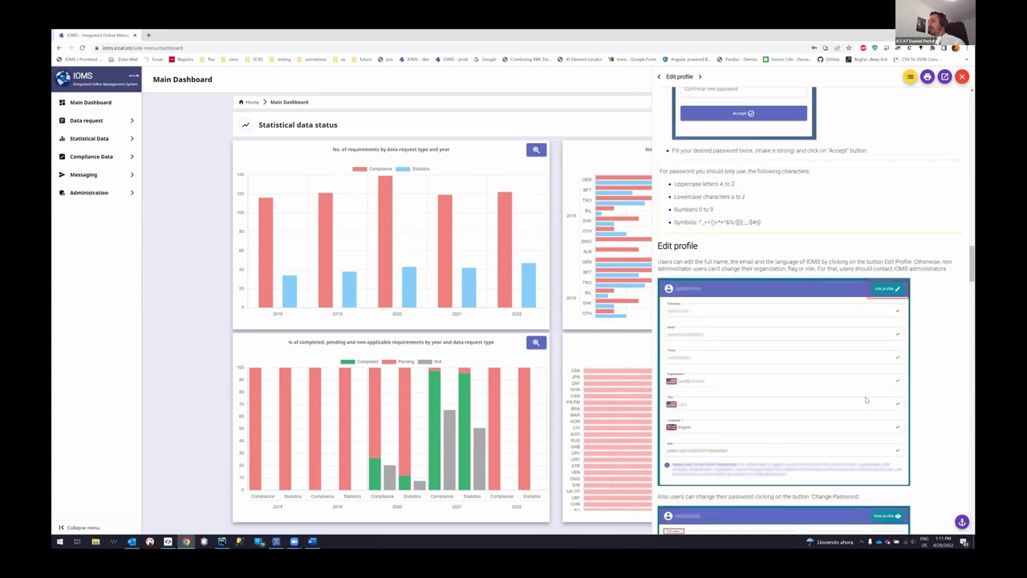
scroll(866, 399, "up", 2)
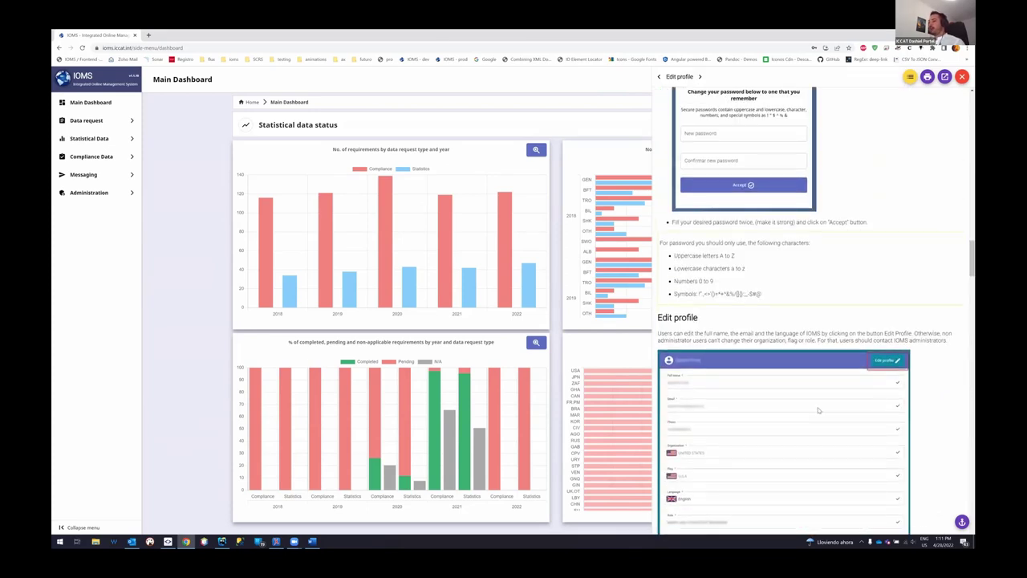
scroll(818, 410, "up", 5)
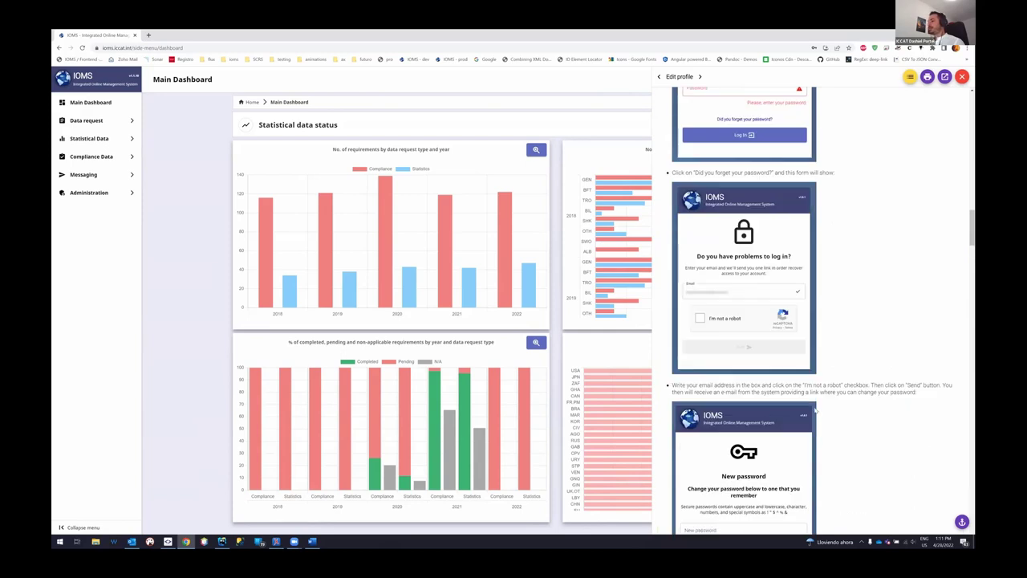
scroll(812, 418, "up", 4)
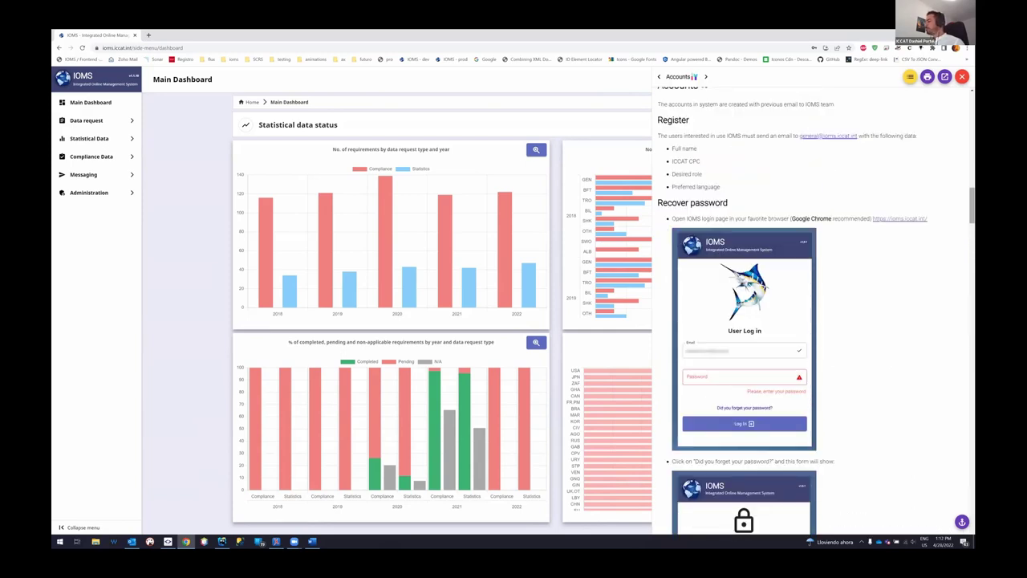
scroll(900, 166, "up", 10)
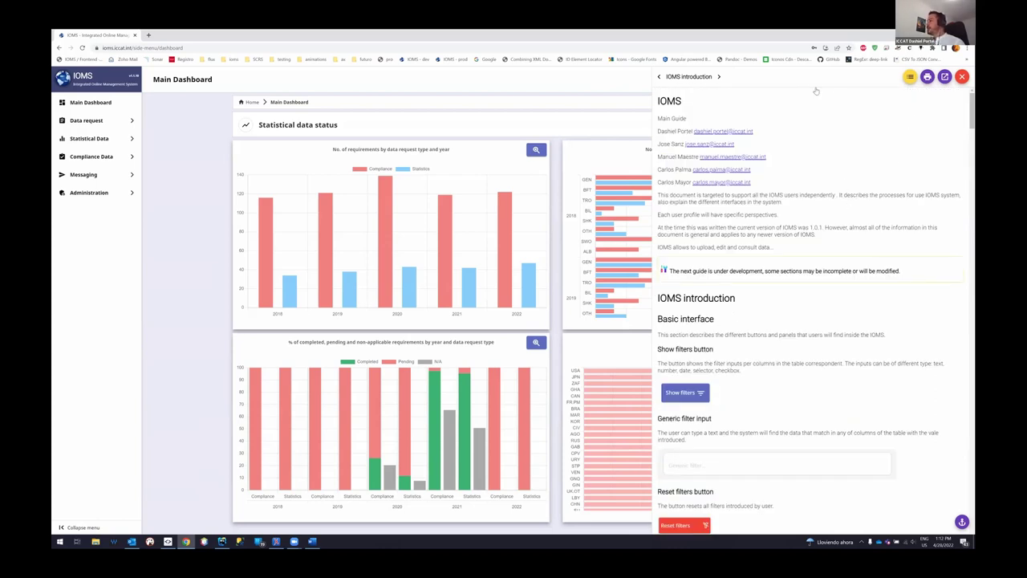
- Reopen the user guide at the Dashboard section and highlight its heading and two intro paragraphs
left_click(548, 165)
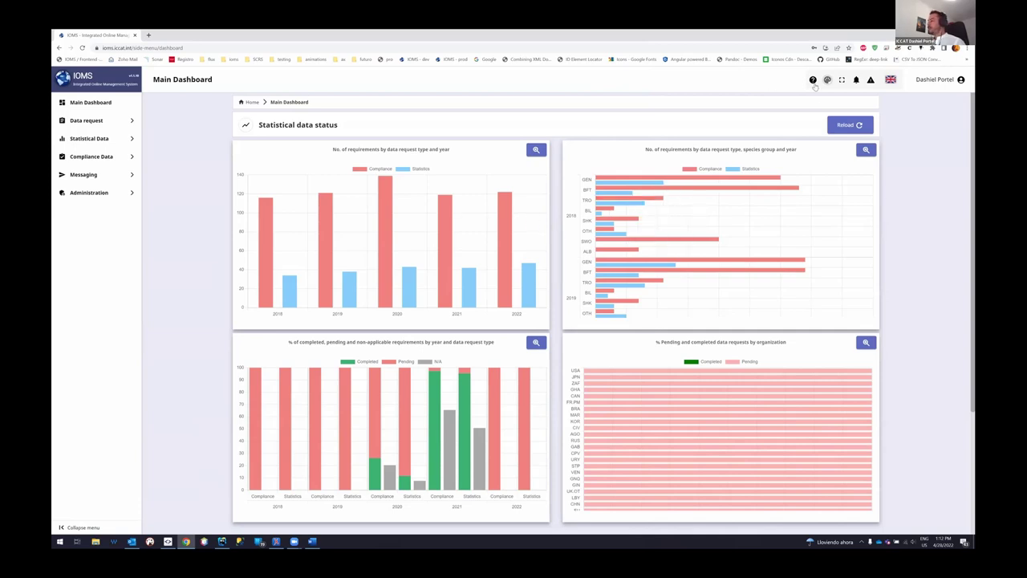
left_click(813, 80)
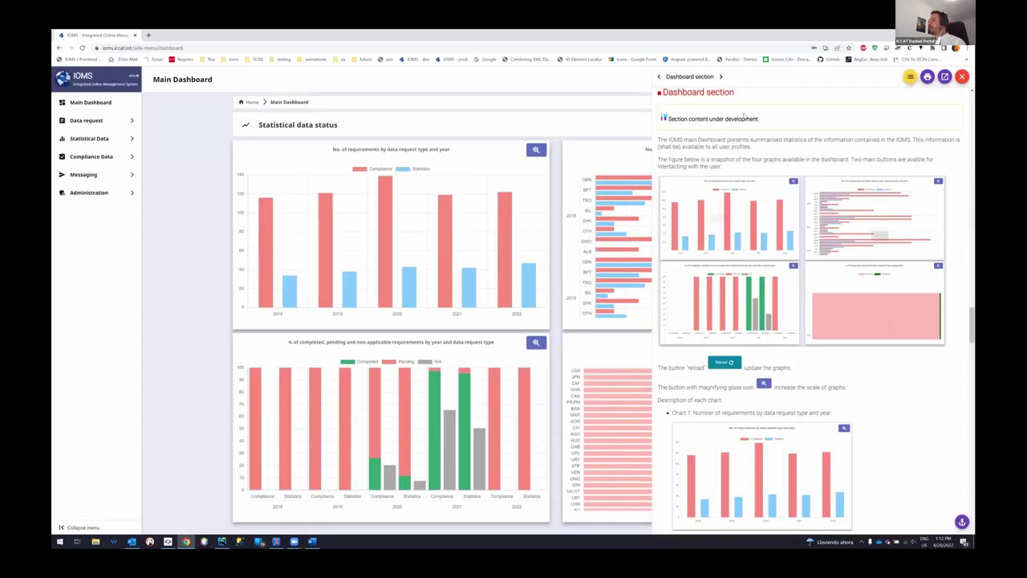
left_click_drag(736, 93, 665, 93)
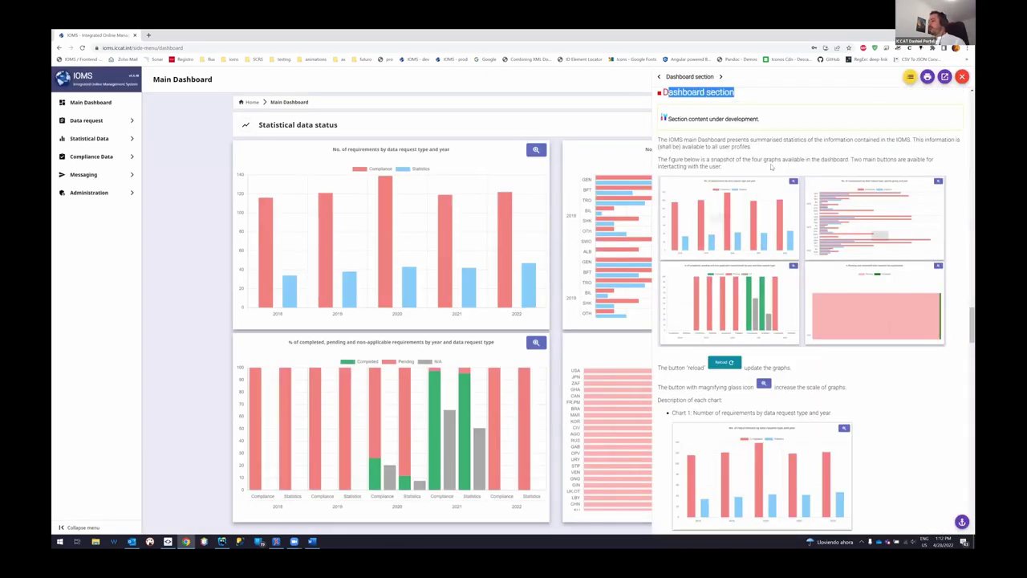
left_click_drag(742, 158, 695, 161)
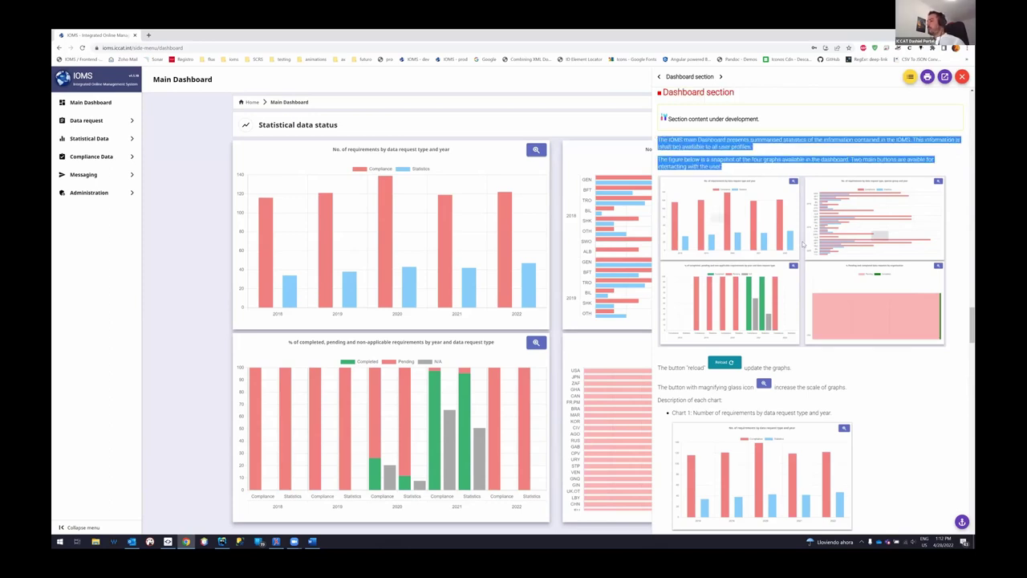
- Read the Dashboard section's explanation of the four charts and the reload and magnify buttons
scroll(803, 244, "down", 3)
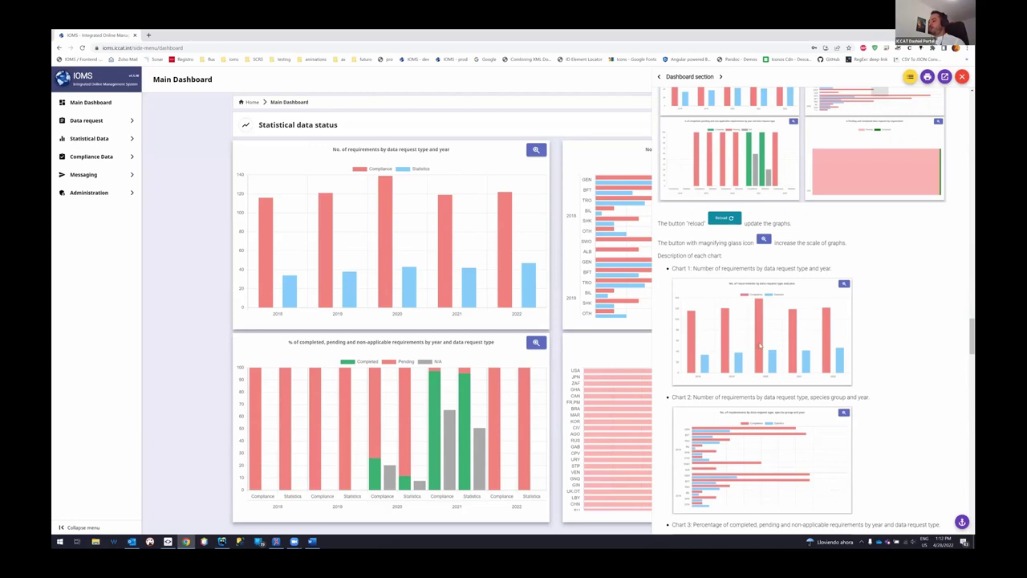
scroll(761, 348, "down", 7)
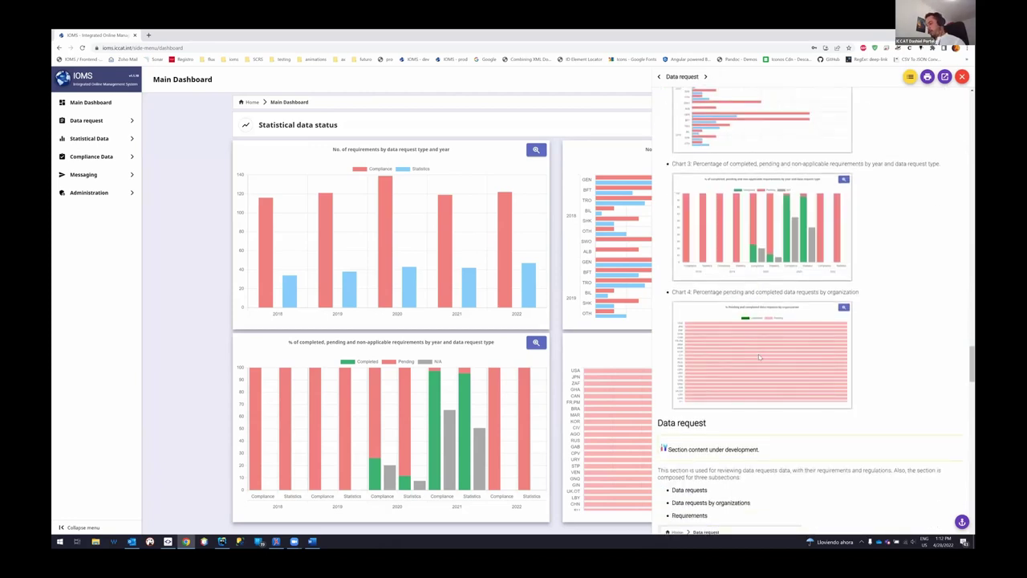
scroll(763, 359, "up", 4)
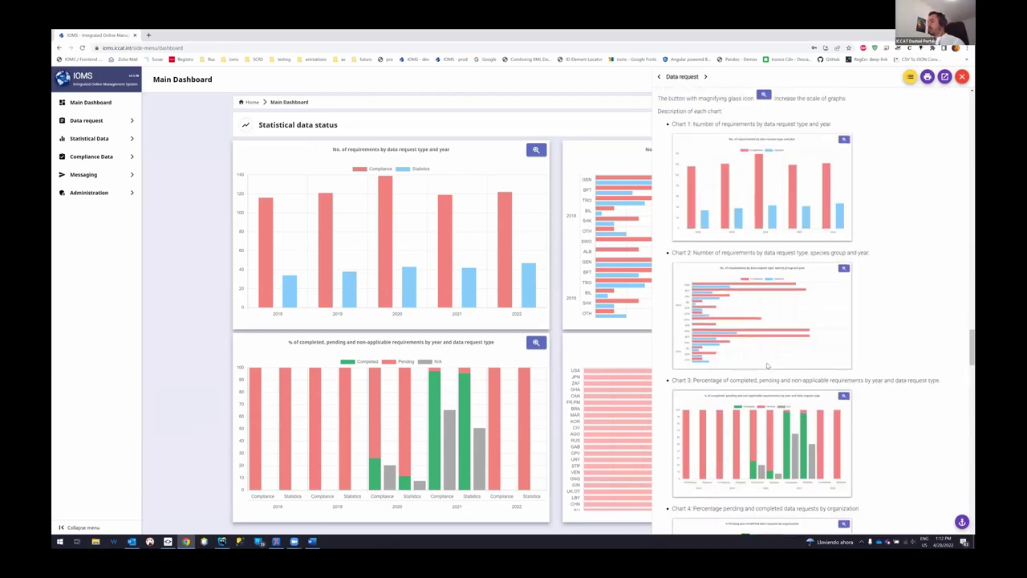
scroll(767, 366, "up", 4)
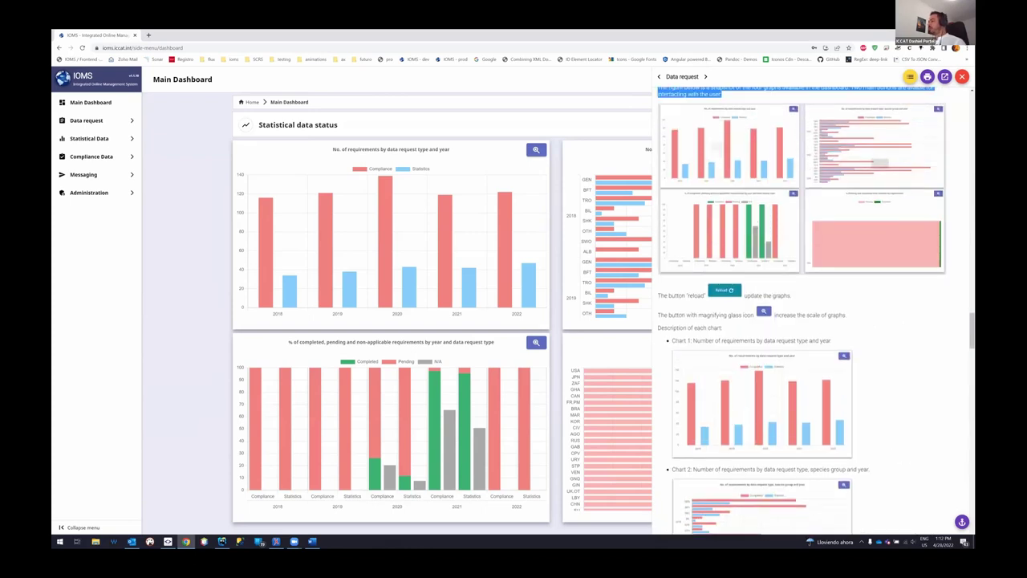
scroll(905, 90, "up", 2)
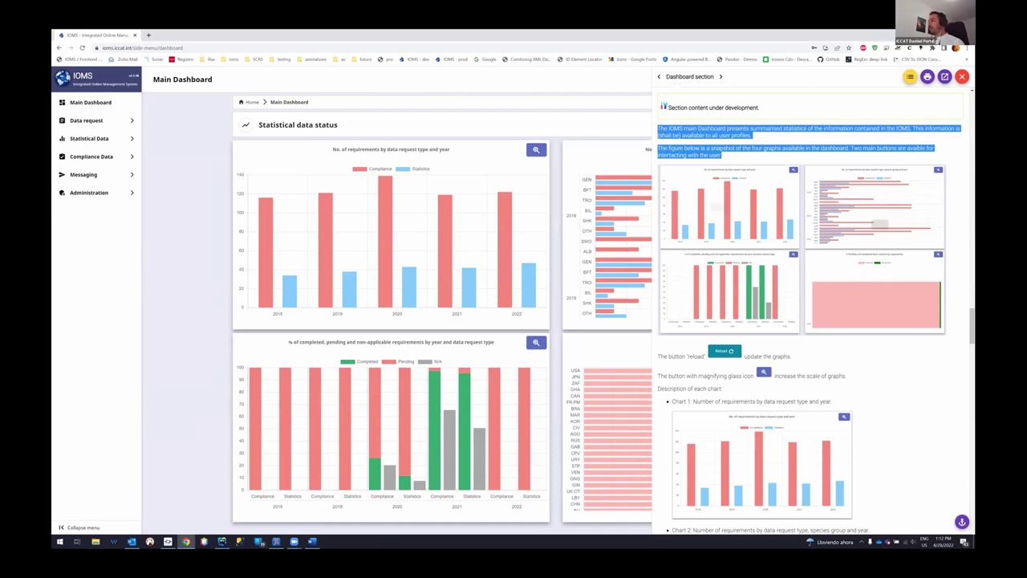
- Page the guide through Data request, Data request summaries and by organizations, then back
left_click(759, 105)
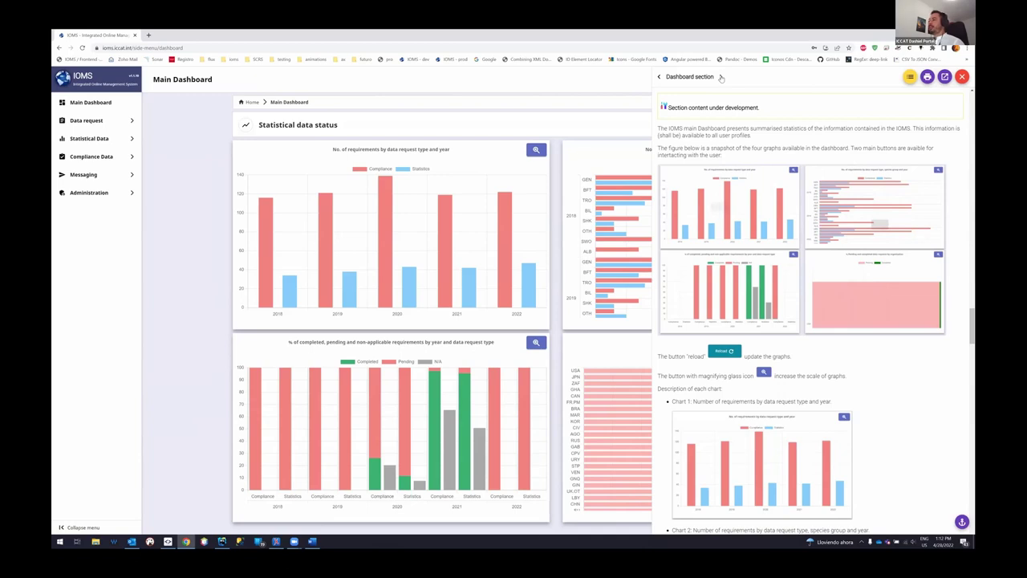
left_click(721, 77)
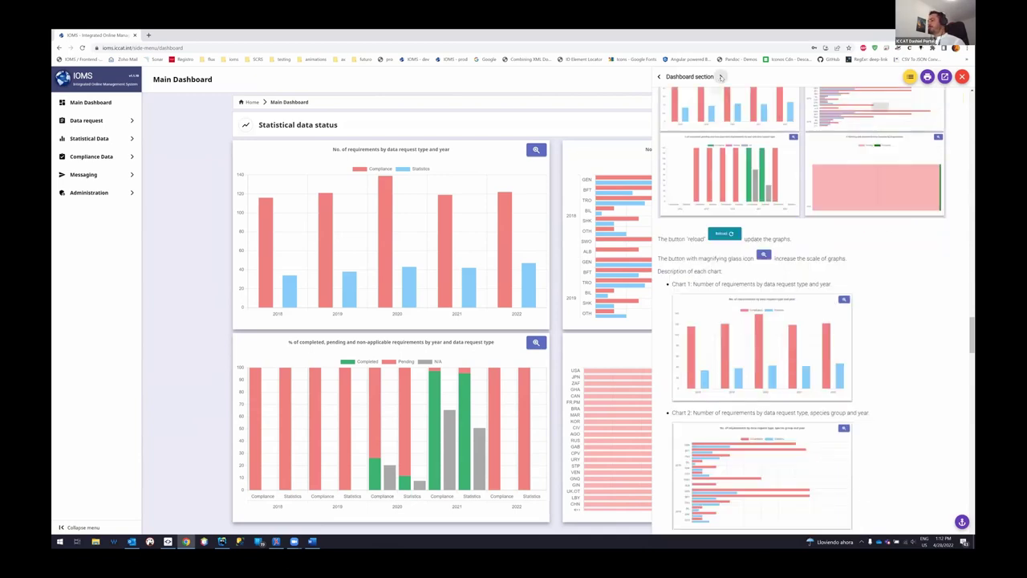
left_click(707, 77)
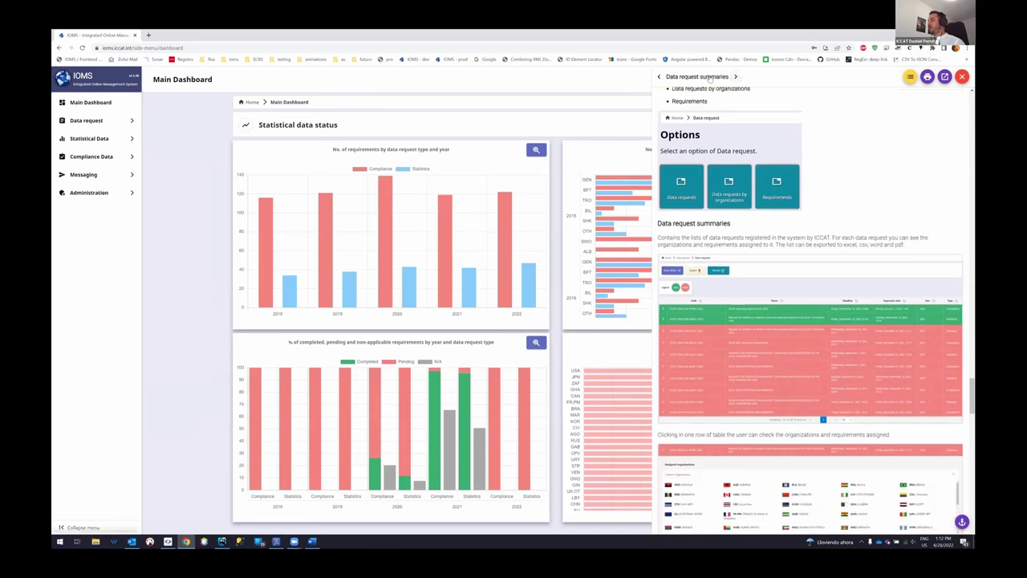
left_click(735, 77)
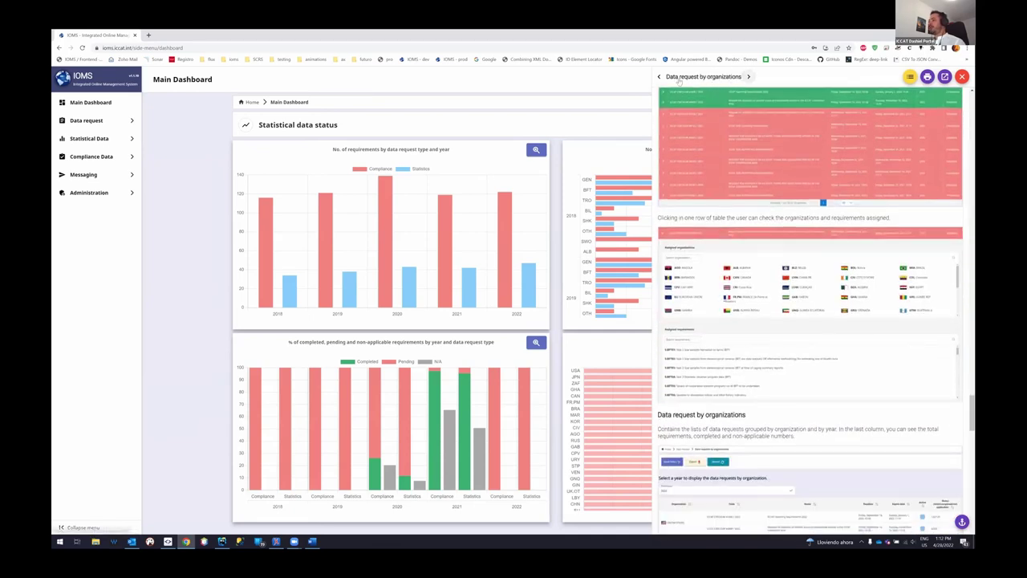
left_click(659, 77)
left_click(659, 77)
- Return the guide to IOMS sections and processes and up to the IOMS introduction's Basic interface
scroll(809, 180, "up", 10)
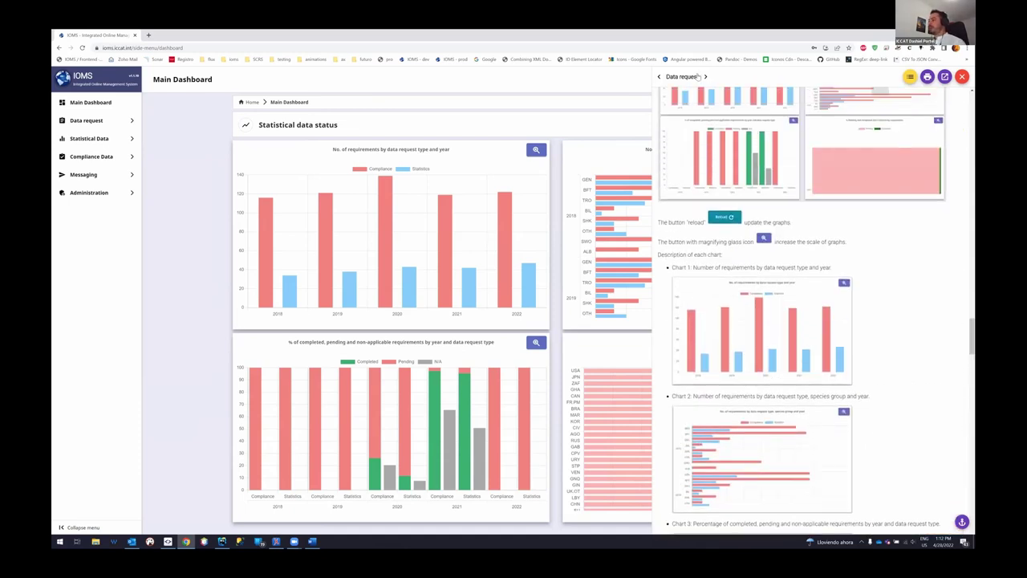
left_click(659, 76)
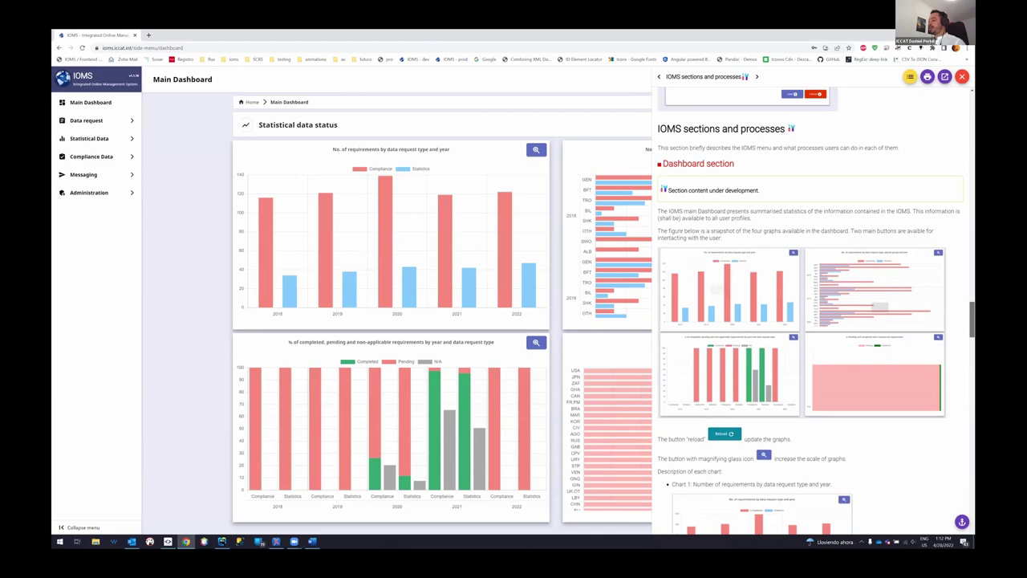
scroll(809, 312, "up", 10)
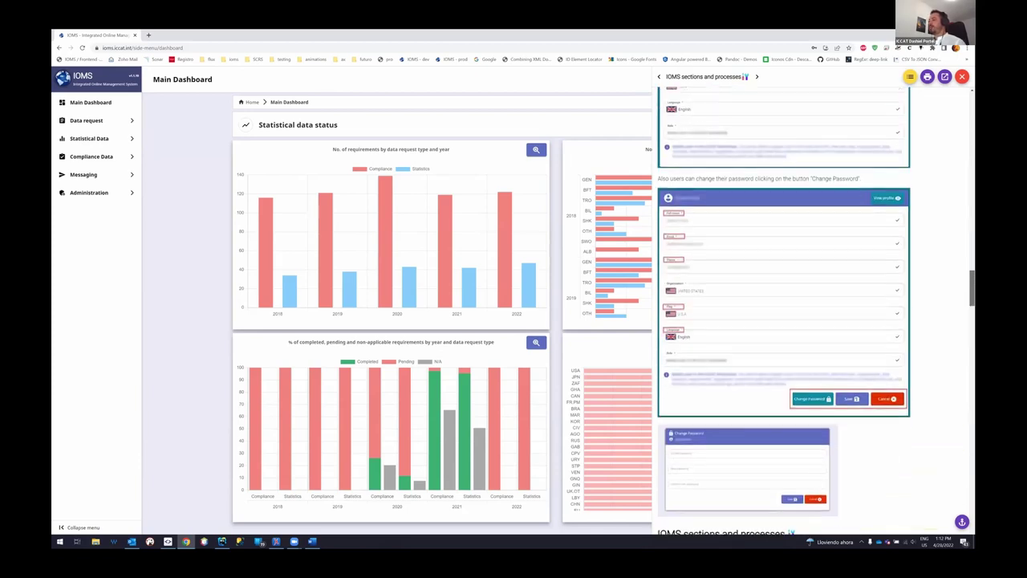
scroll(920, 125, "up", 10)
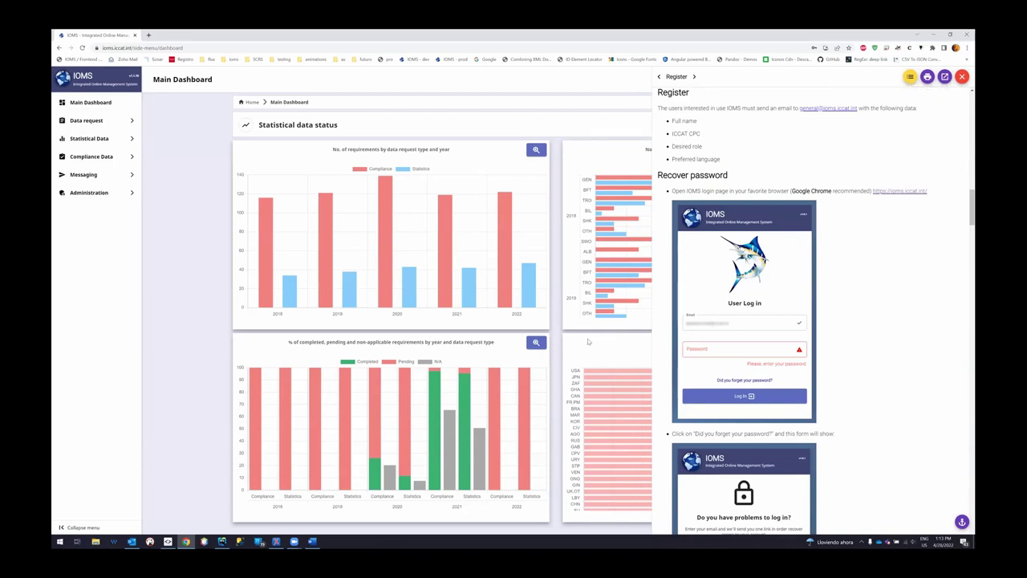
scroll(784, 372, "up", 10)
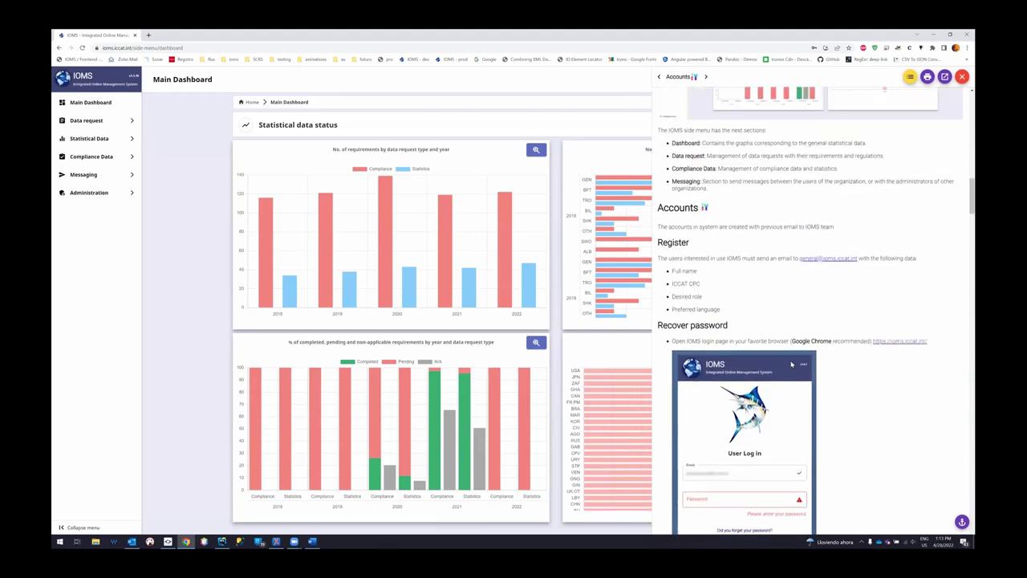
scroll(784, 371, "up", 10)
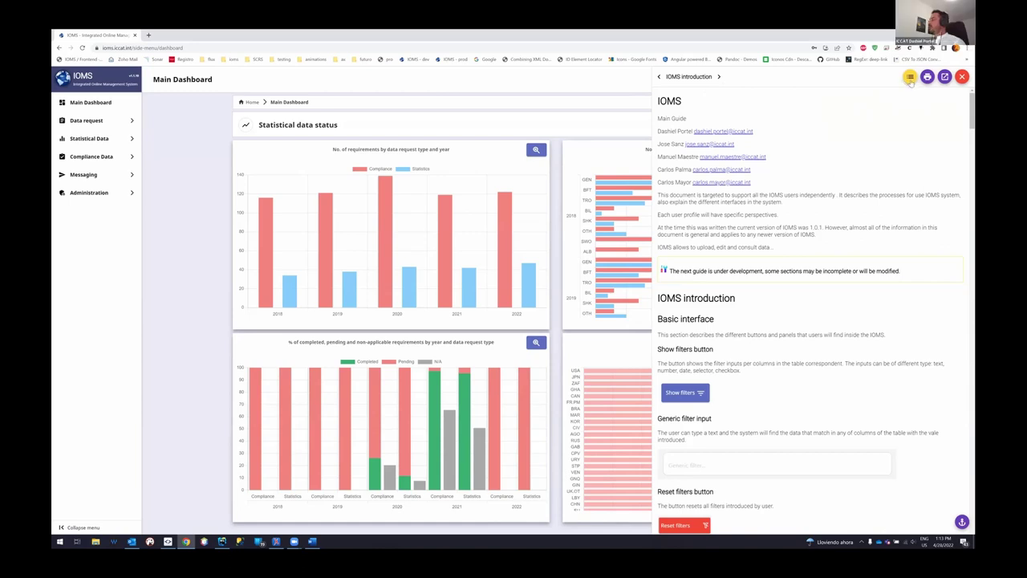
- Print the whole help guide with Destino set to Guardar como PDF
left_click(910, 77)
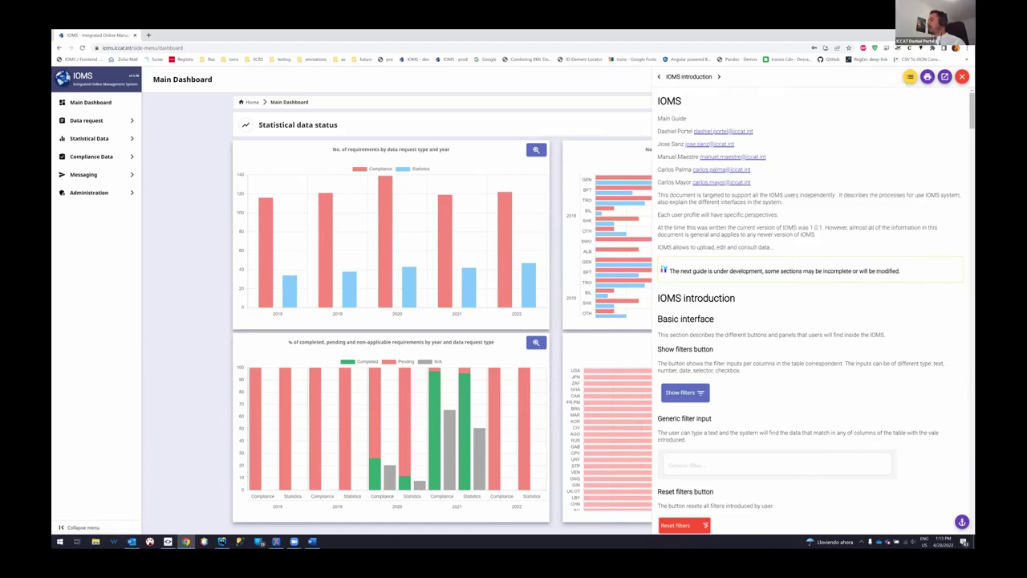
left_click(927, 76)
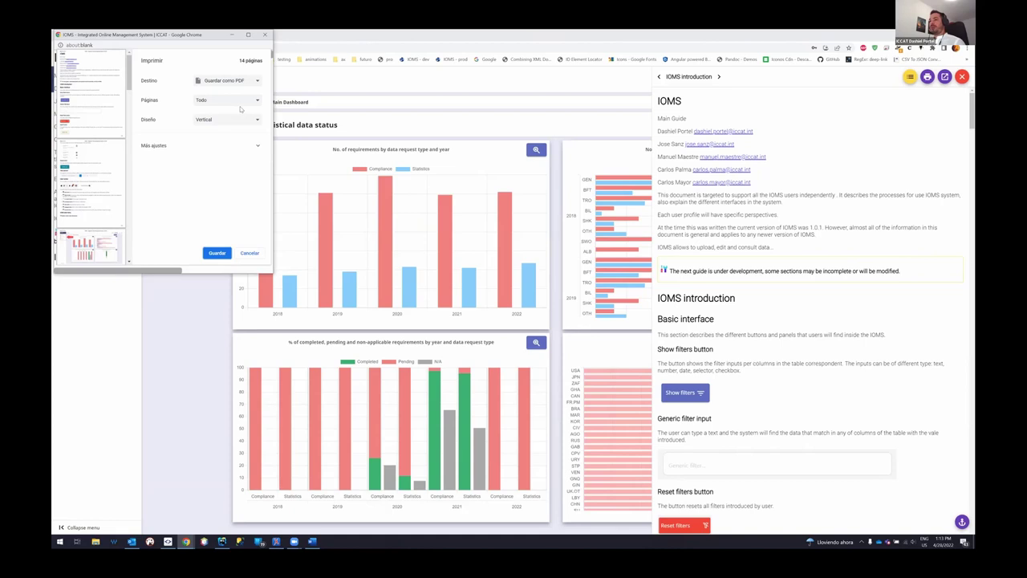
left_click(225, 80)
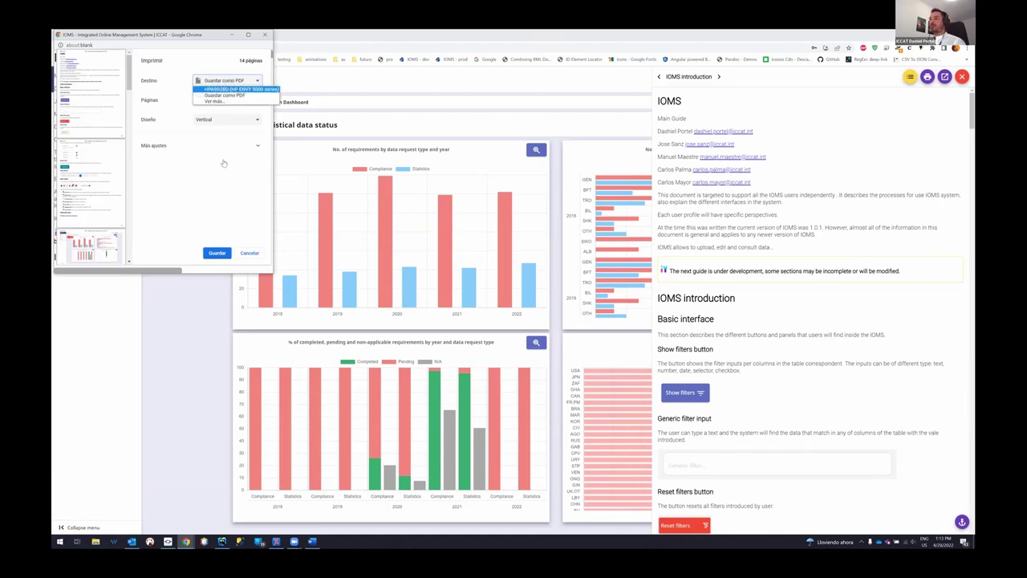
left_click(226, 95)
left_click(231, 83)
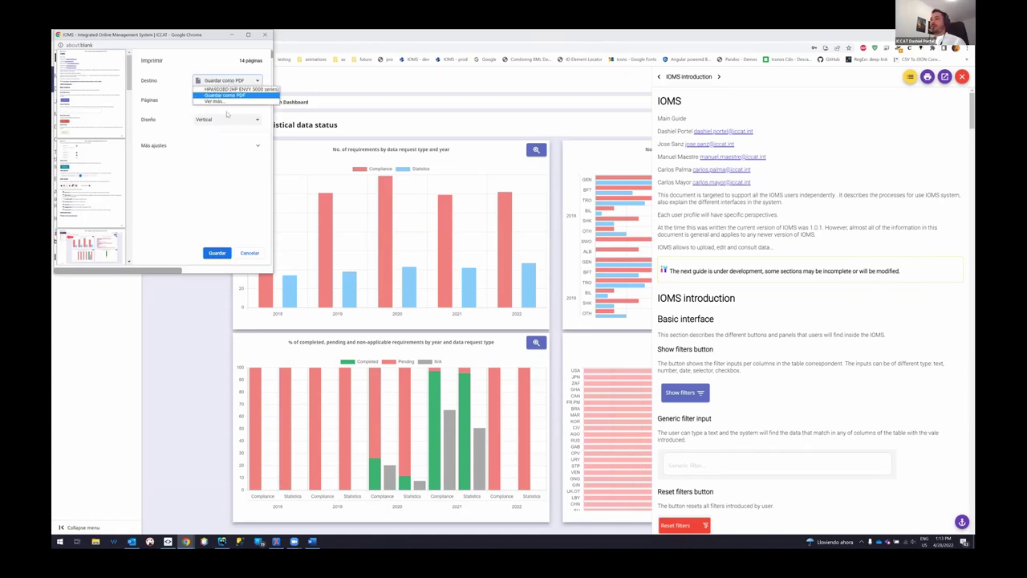
left_click(224, 210)
- Save the guide PDF to the Desktop, replacing the existing file
left_click(217, 255)
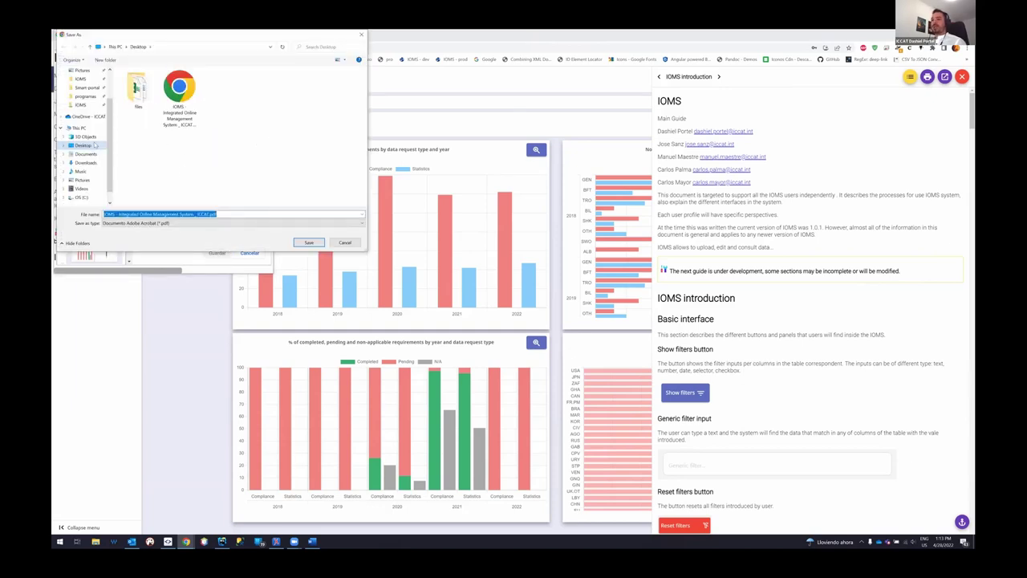
left_click(309, 242)
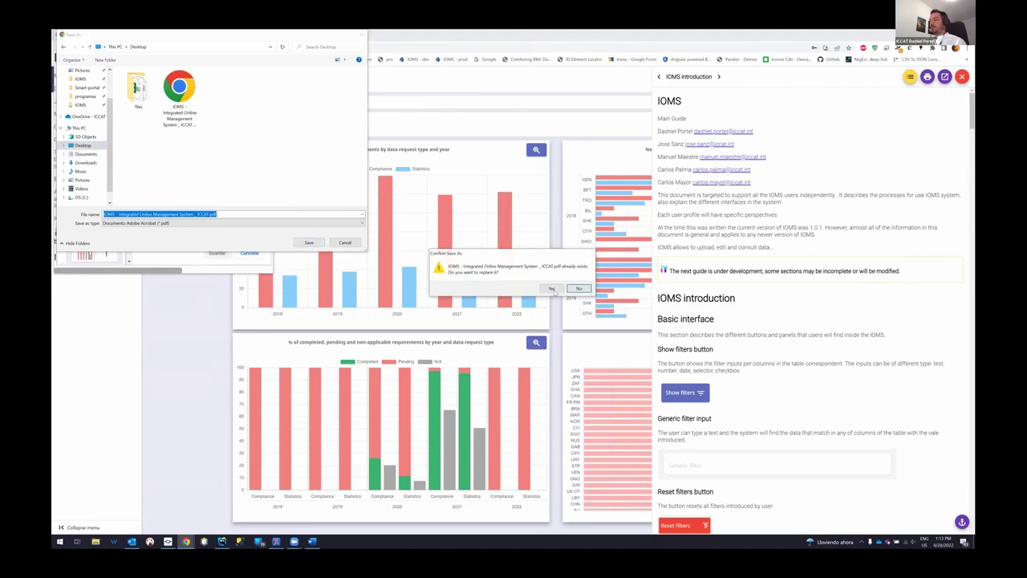
key("alt+y")
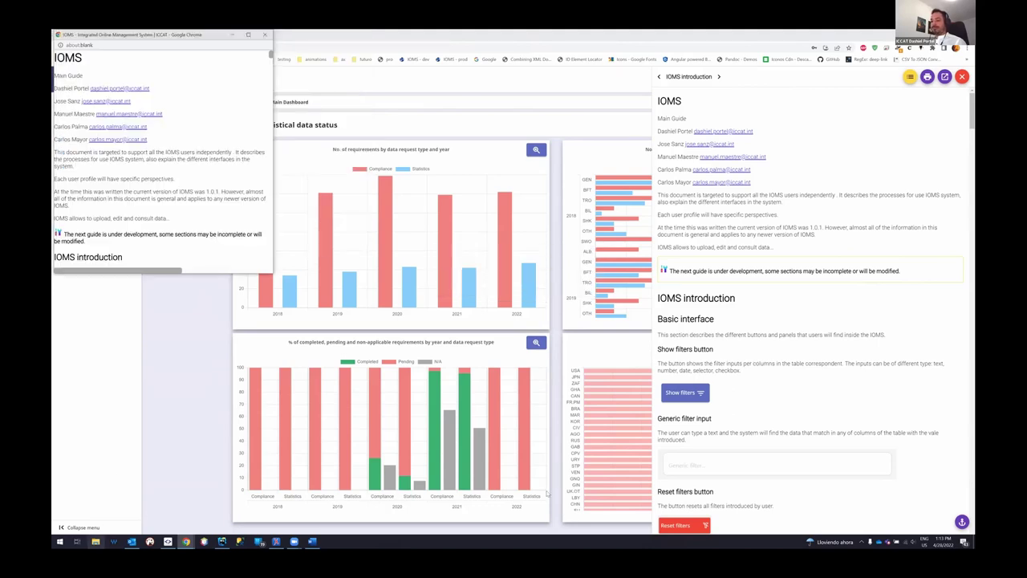
key("super+d")
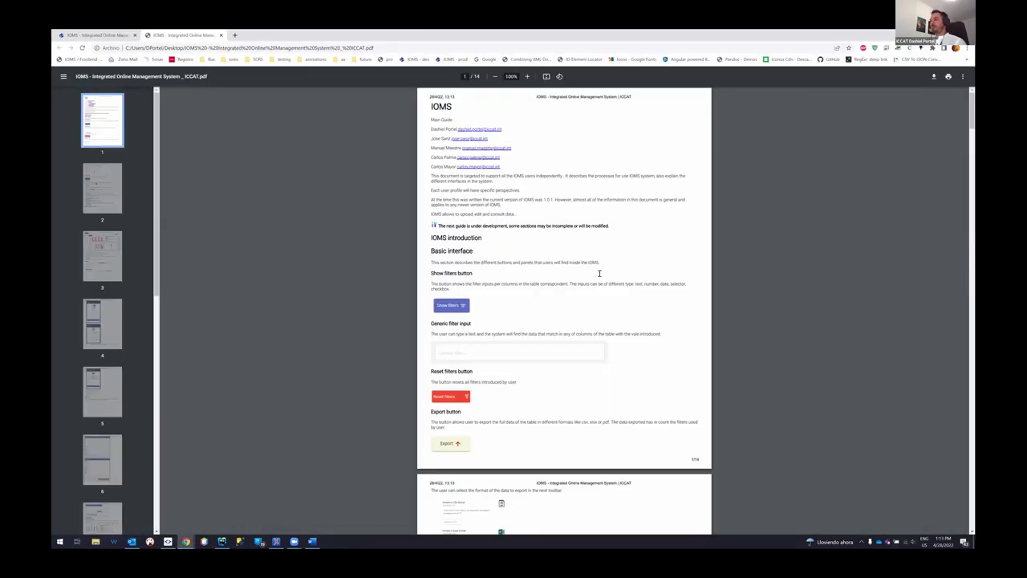
- Scroll the 14-page guide PDF from page 1 to page 3's Accounts, Register and Recover password sections
scroll(598, 298, "down", 2)
scroll(596, 305, "up", 2)
scroll(595, 314, "down", 10)
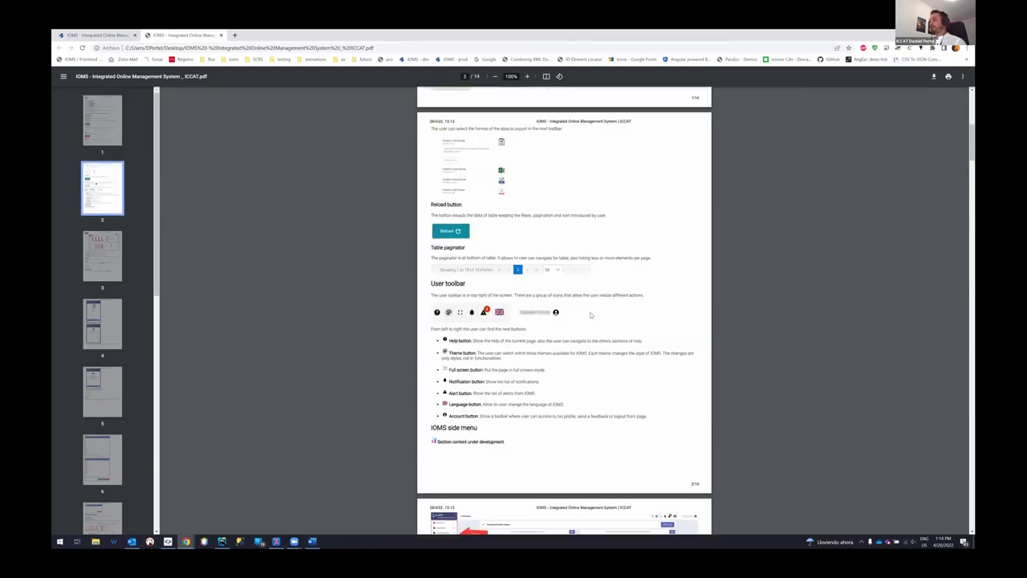
scroll(591, 317, "down", 6)
scroll(592, 321, "down", 4)
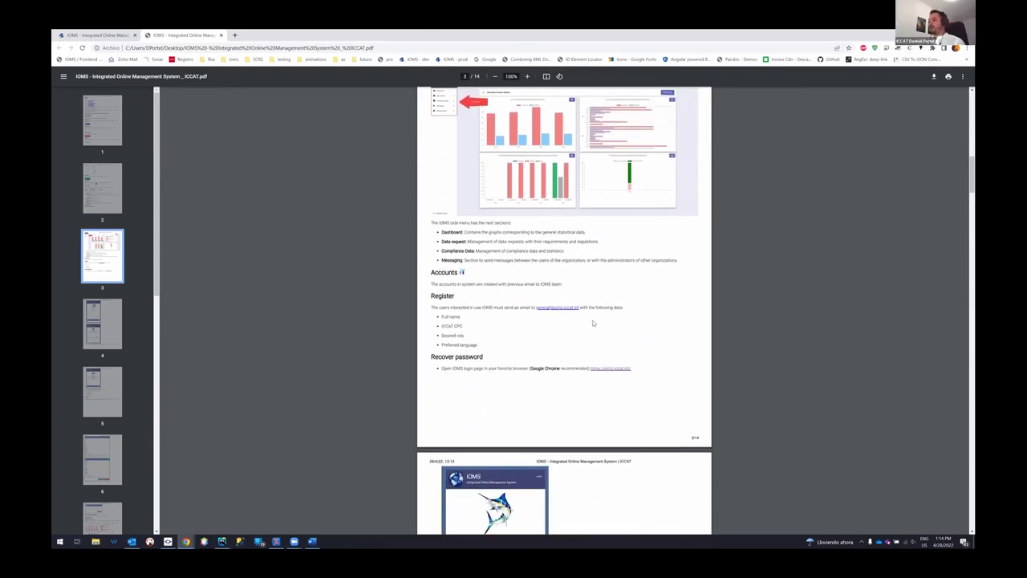
scroll(593, 323, "down", 3)
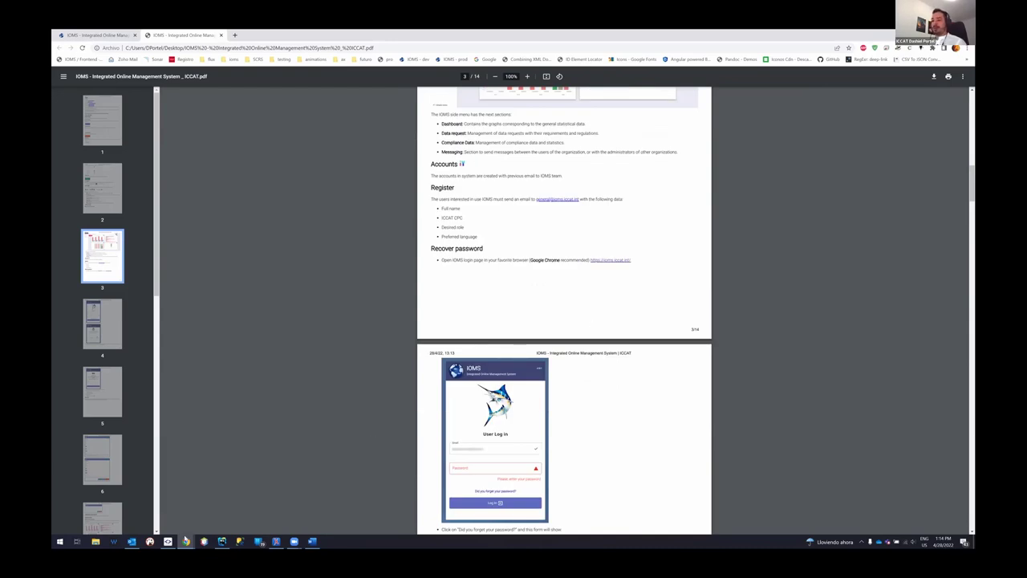
mouse_move(186, 543)
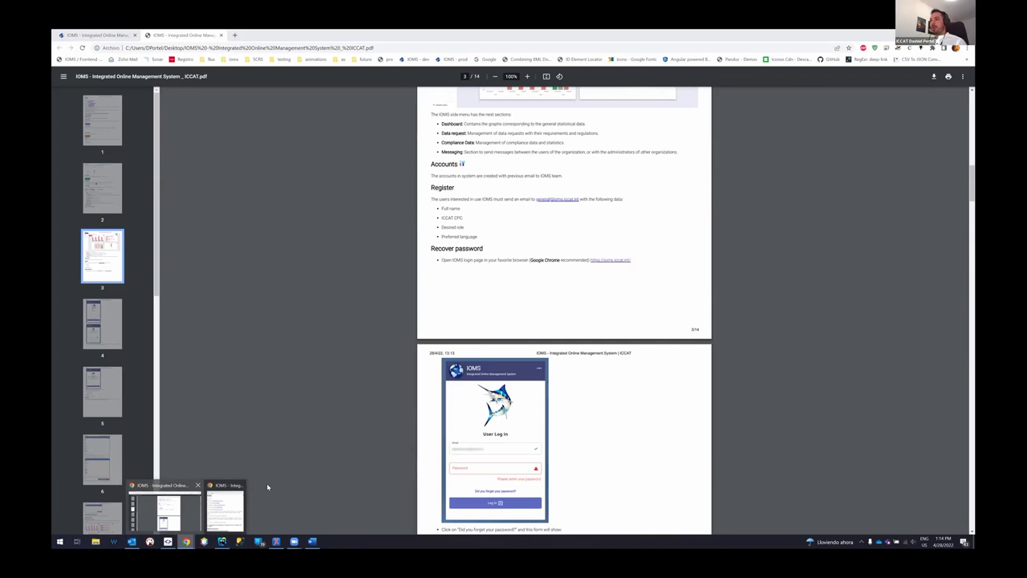
- Open the user guide as its own page in a new tab, select all its text, and return to the dashboard tab
left_click(101, 35)
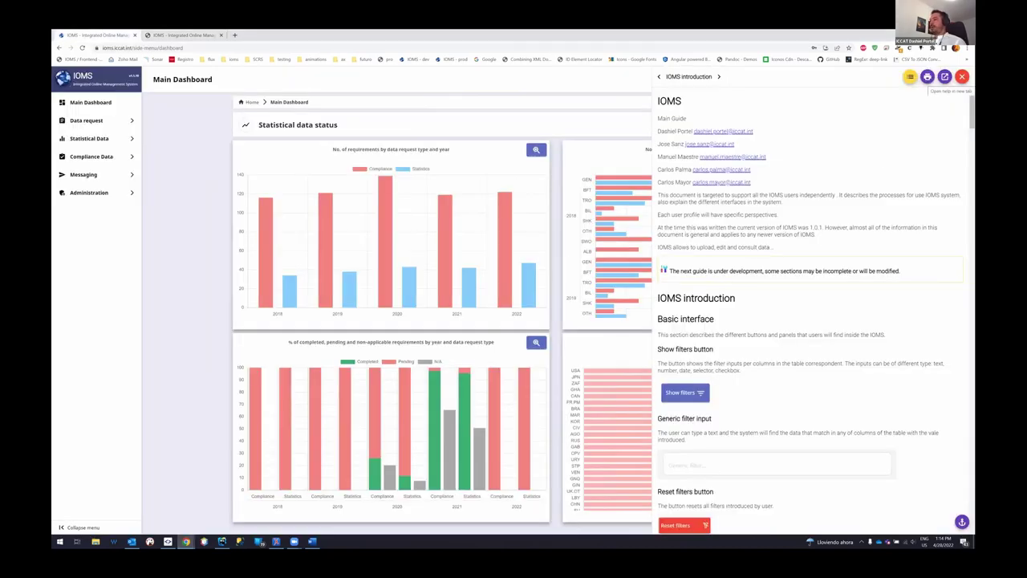
left_click(944, 76)
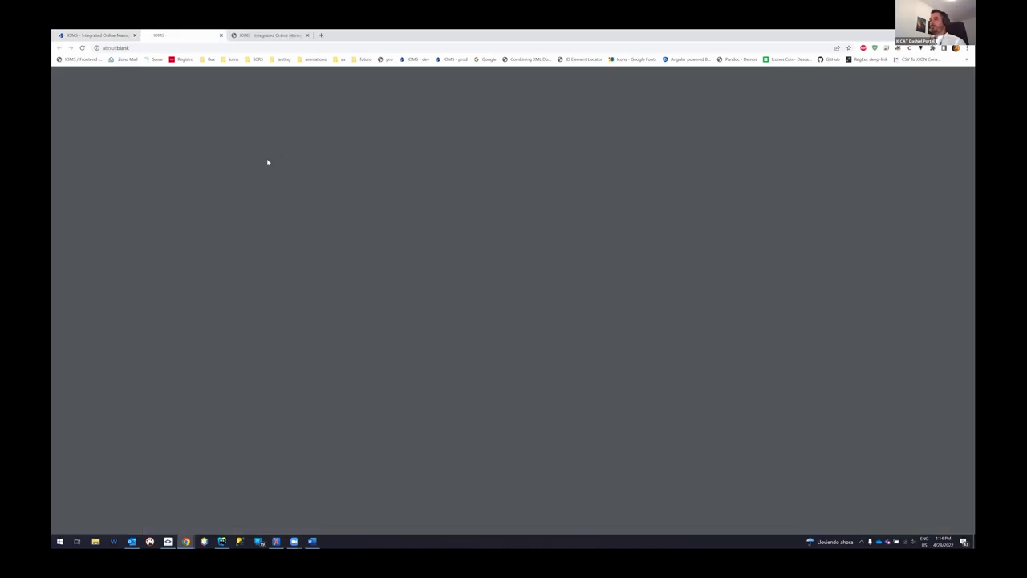
scroll(169, 258, "down", 12)
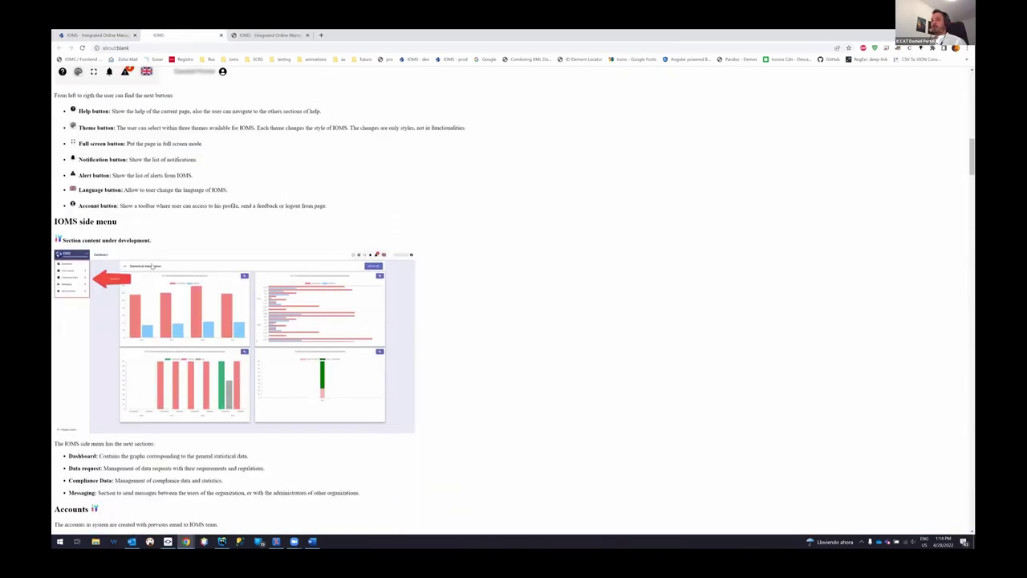
triple_click(147, 205)
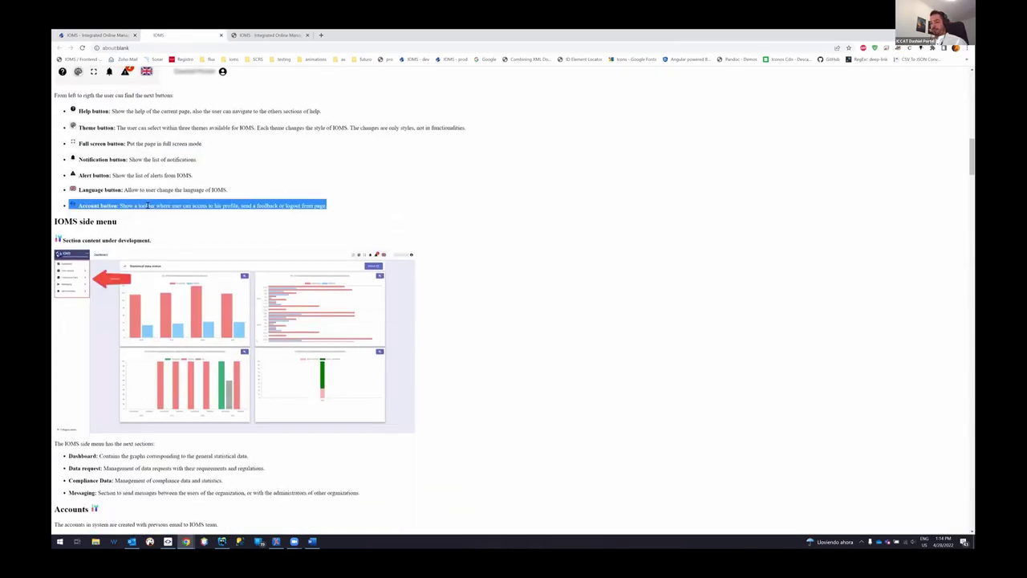
key("ctrl+a")
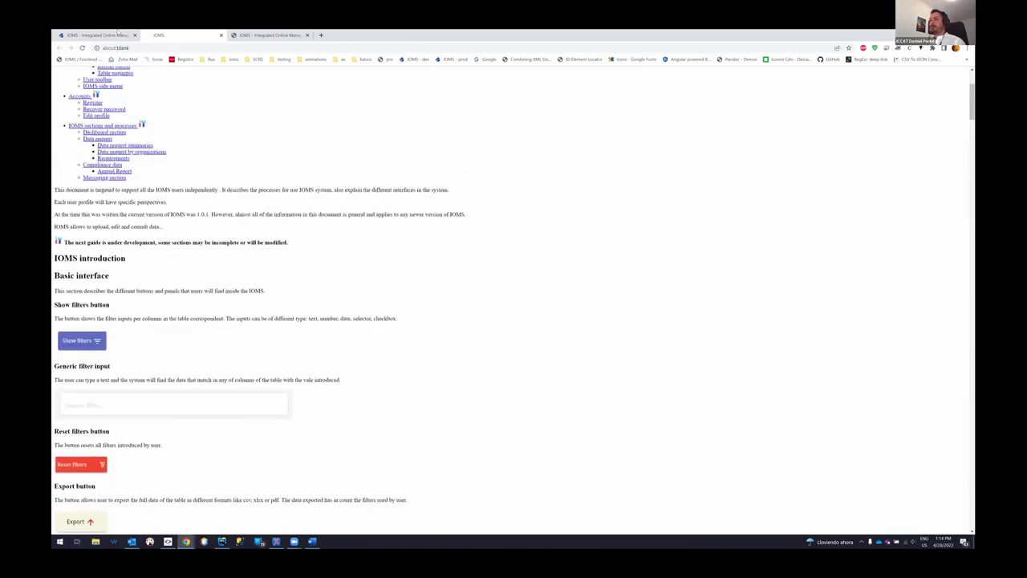
key("ctrl+shift+Tab")
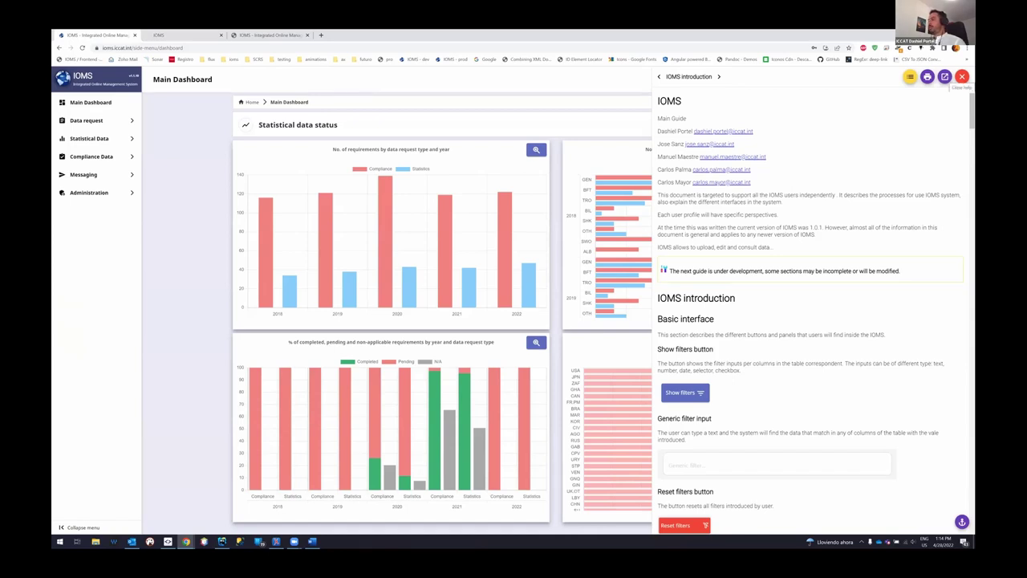
- Read the guide's Dashboard section and highlight its title, then close the help to show all four charts
left_click(962, 77)
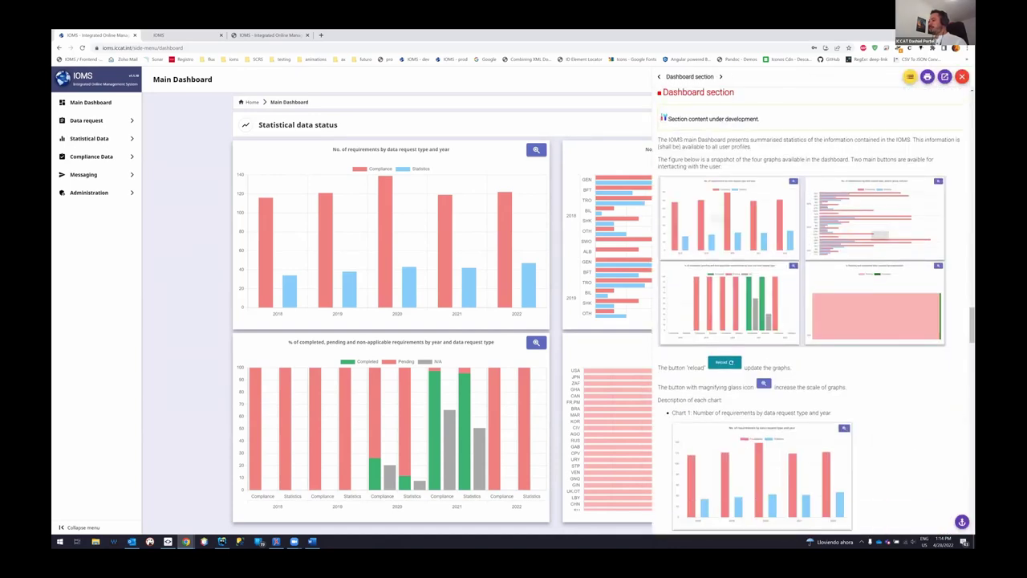
scroll(876, 442, "down", 6)
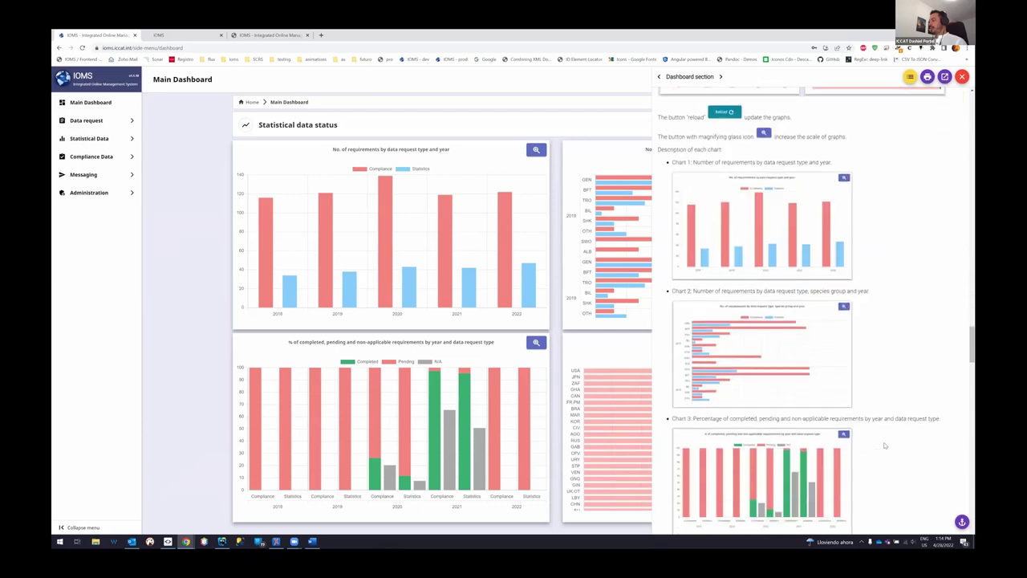
scroll(875, 442, "down", 15)
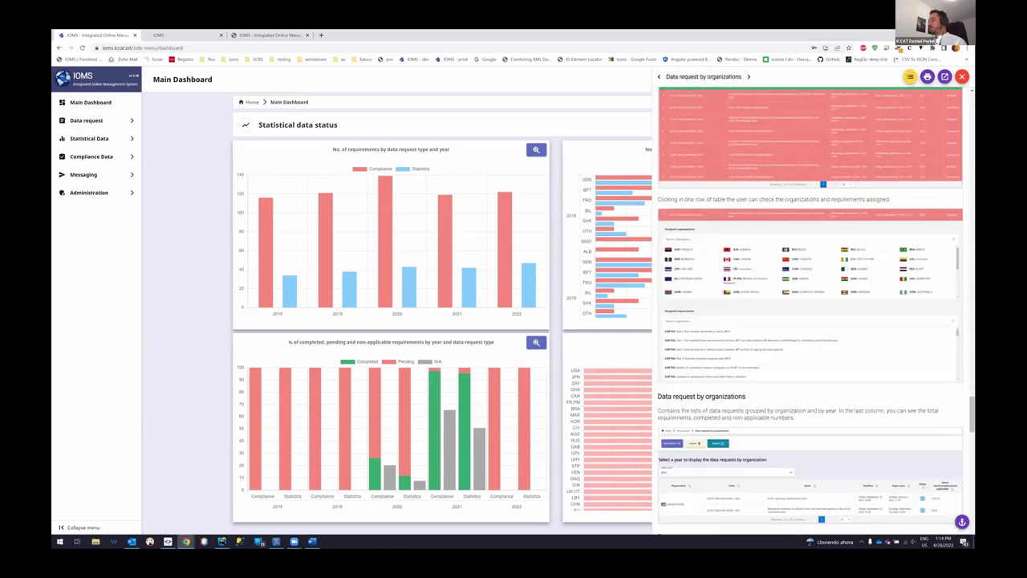
scroll(737, 96, "up", 15)
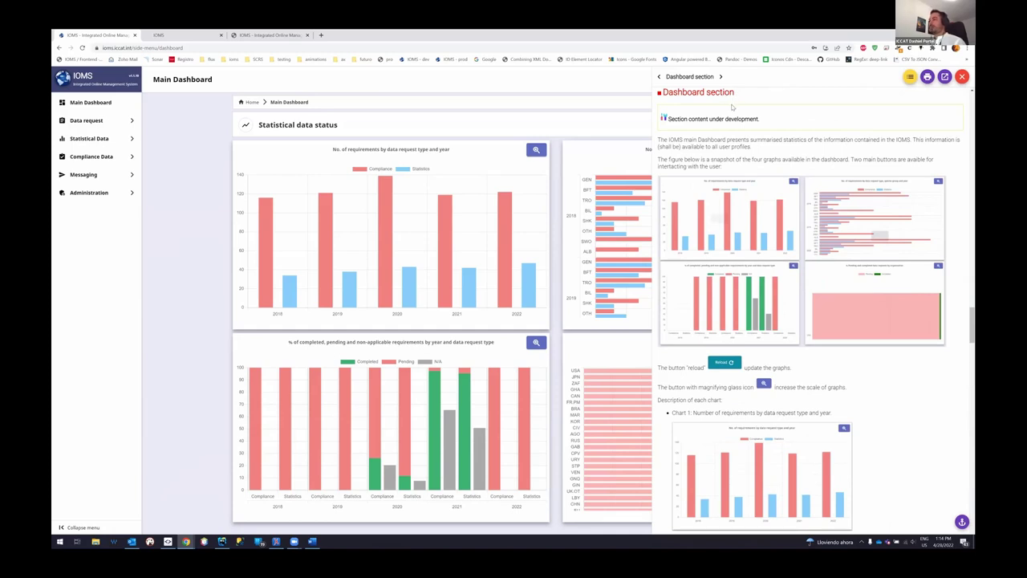
left_click_drag(730, 93, 666, 93)
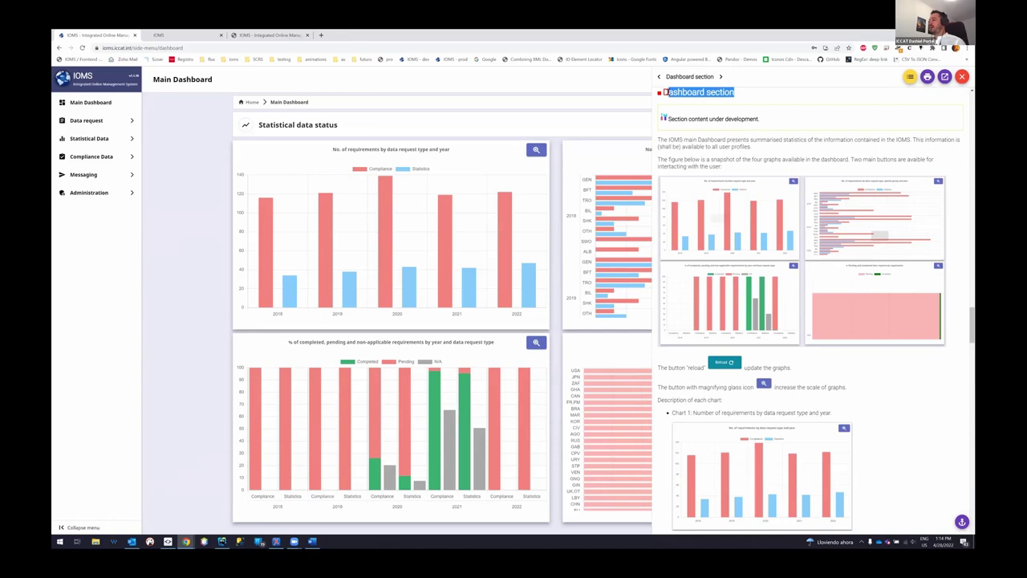
scroll(666, 93, "down", 5)
scroll(666, 94, "up", 5)
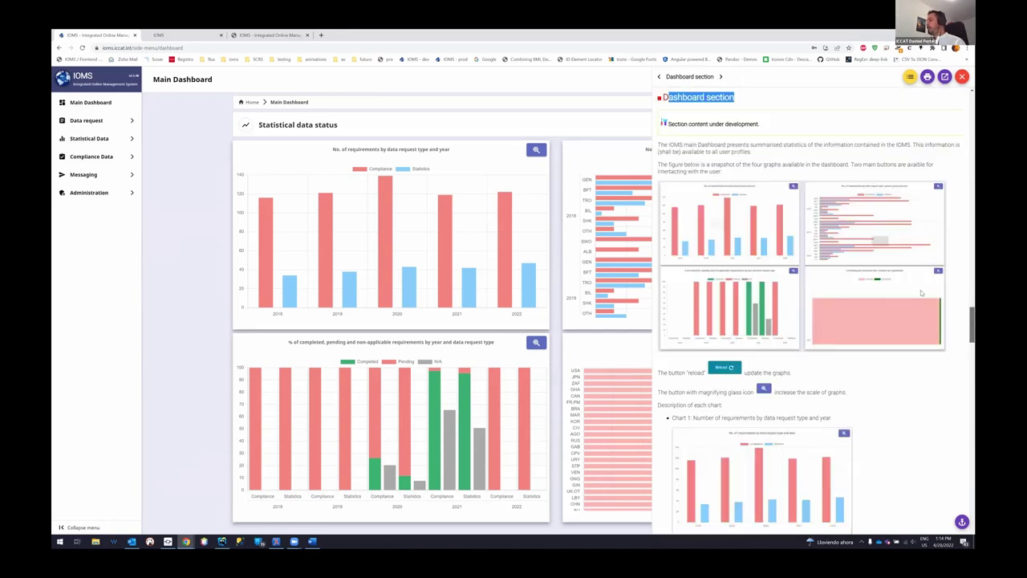
scroll(809, 305, "up", 2)
left_click(961, 76)
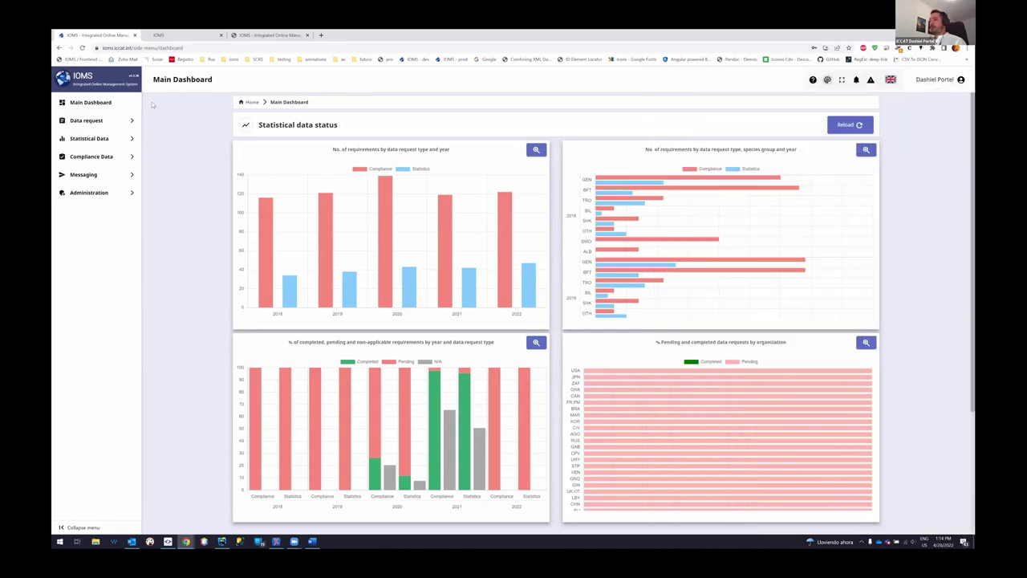
- Go to the Data request page and open its help guide, highlighting the Data request heading
left_click(86, 121)
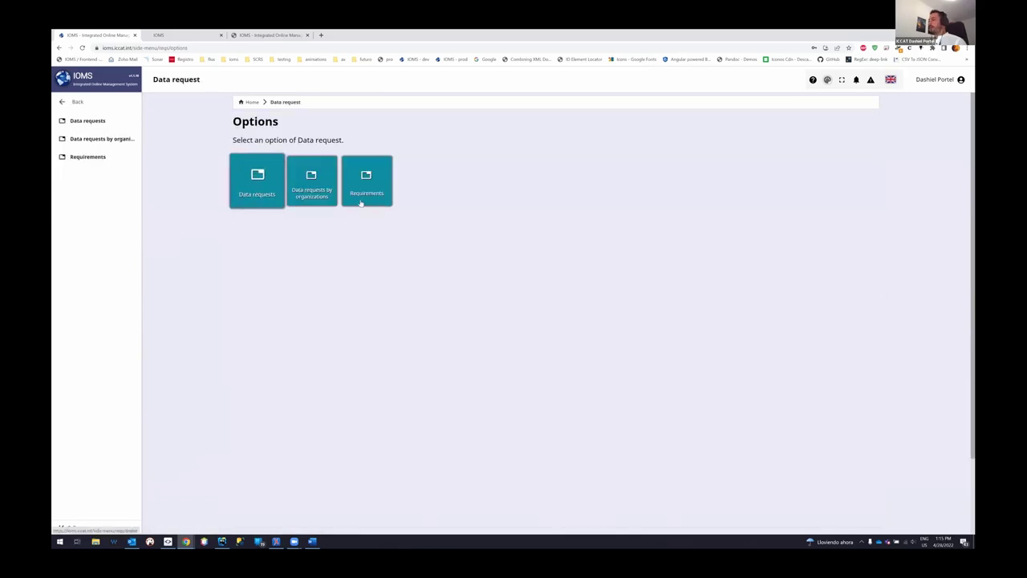
left_click(810, 80)
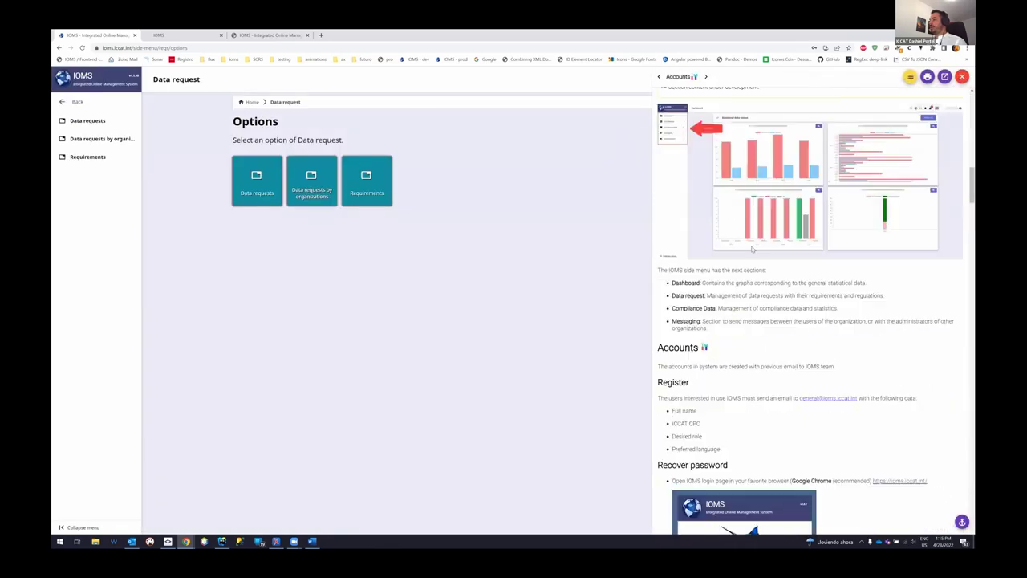
left_click_drag(717, 98, 663, 93)
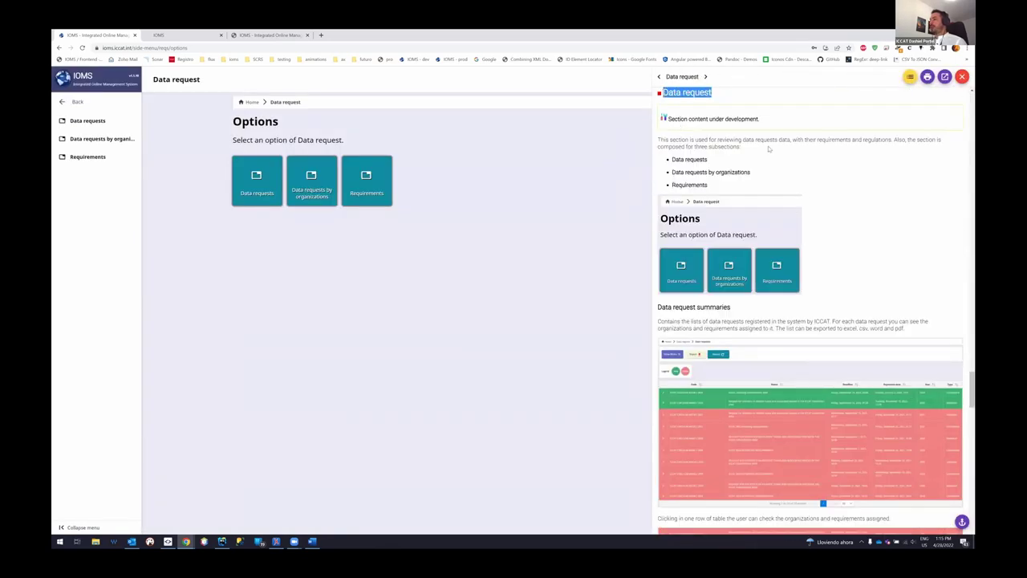
- Read the Data request help, then open the Data requests list of 10 ICCAT circulars and close the help
scroll(835, 221, "down", 3)
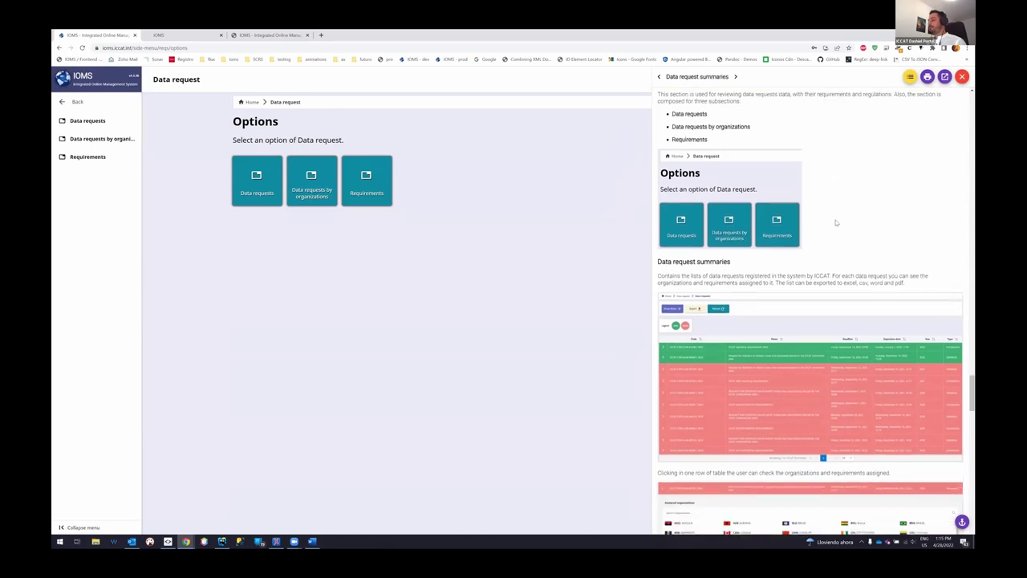
scroll(828, 233, "down", 10)
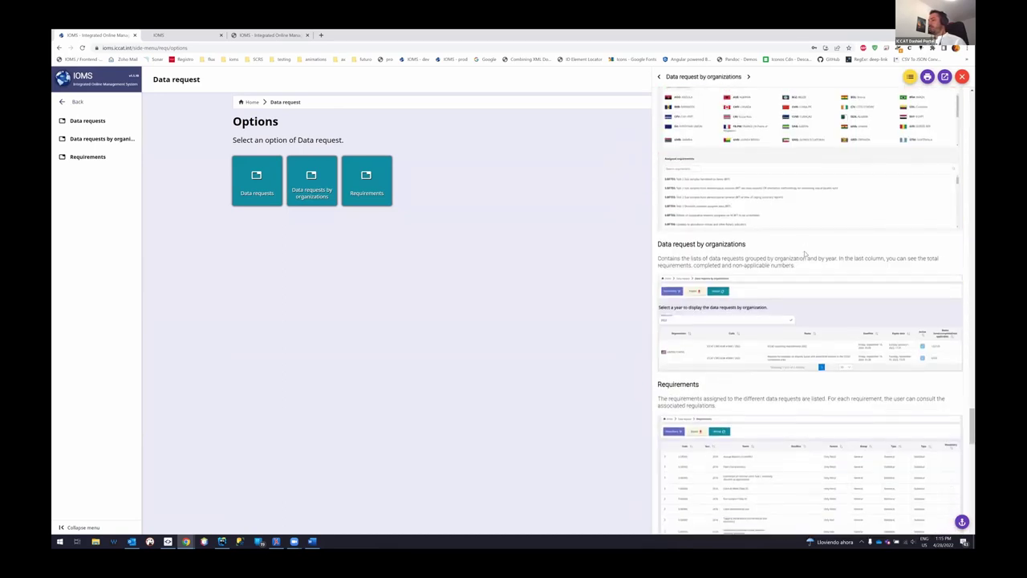
scroll(805, 265, "up", 10)
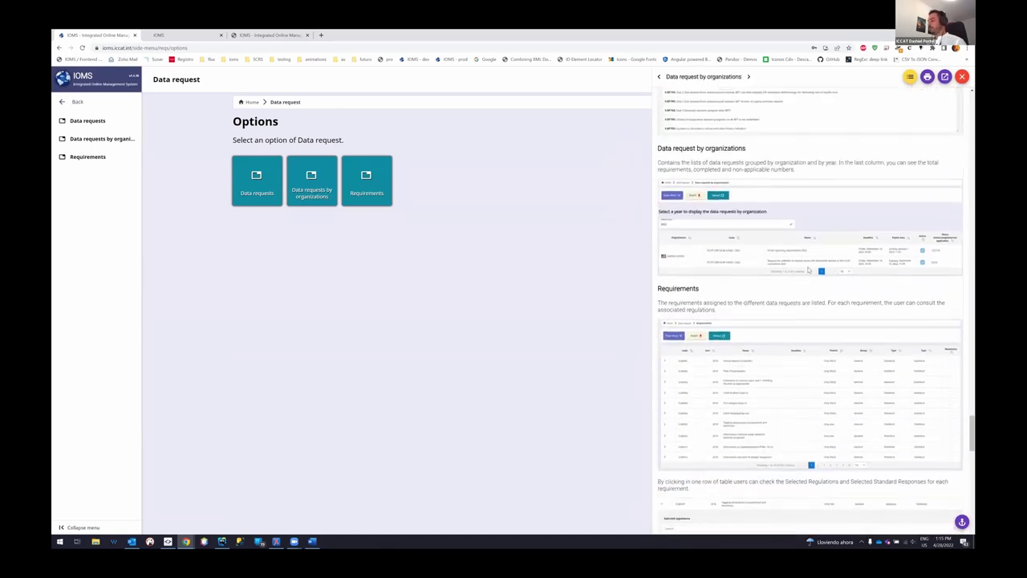
scroll(802, 272, "up", 5)
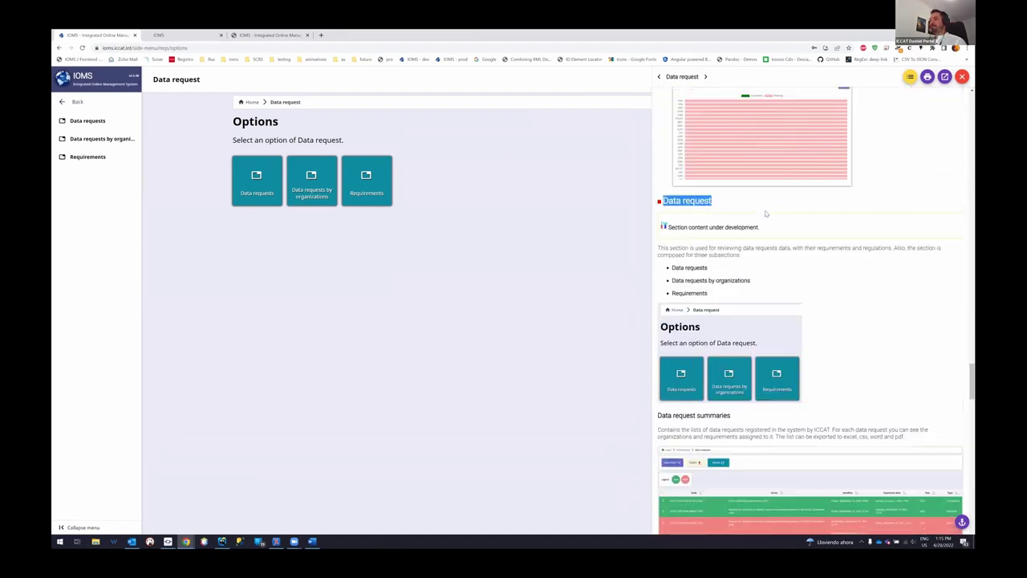
left_click(267, 179)
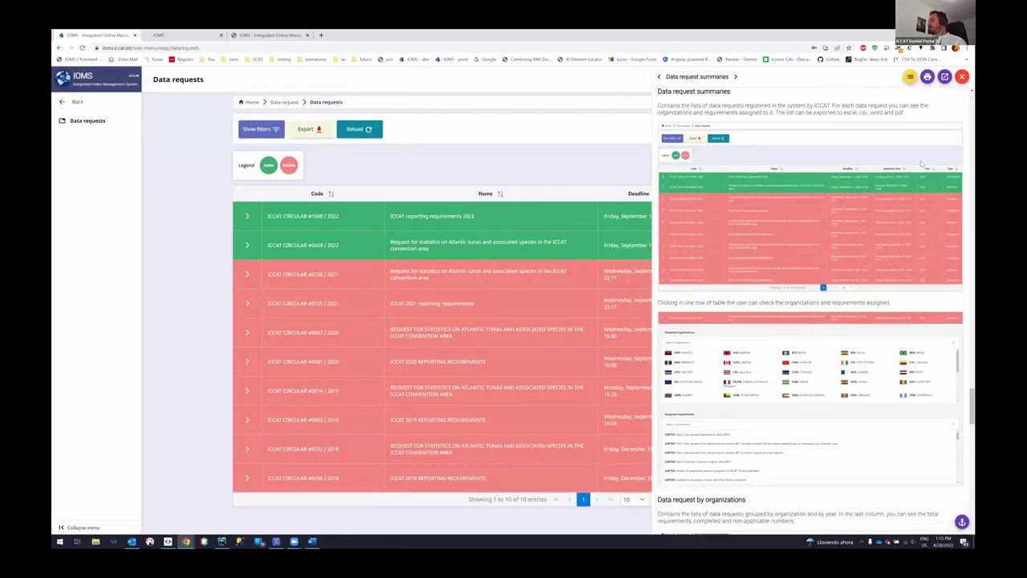
left_click(640, 313)
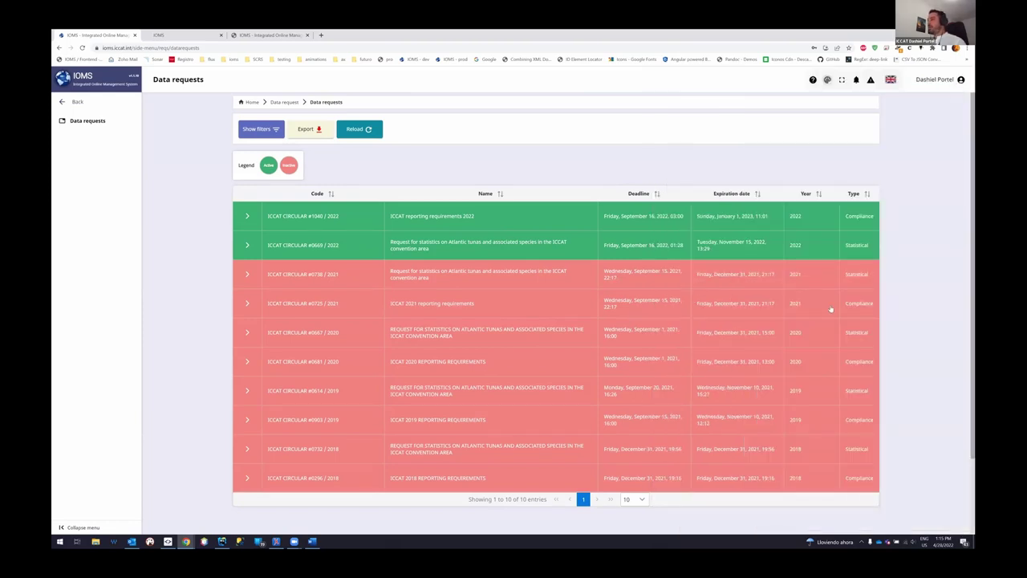
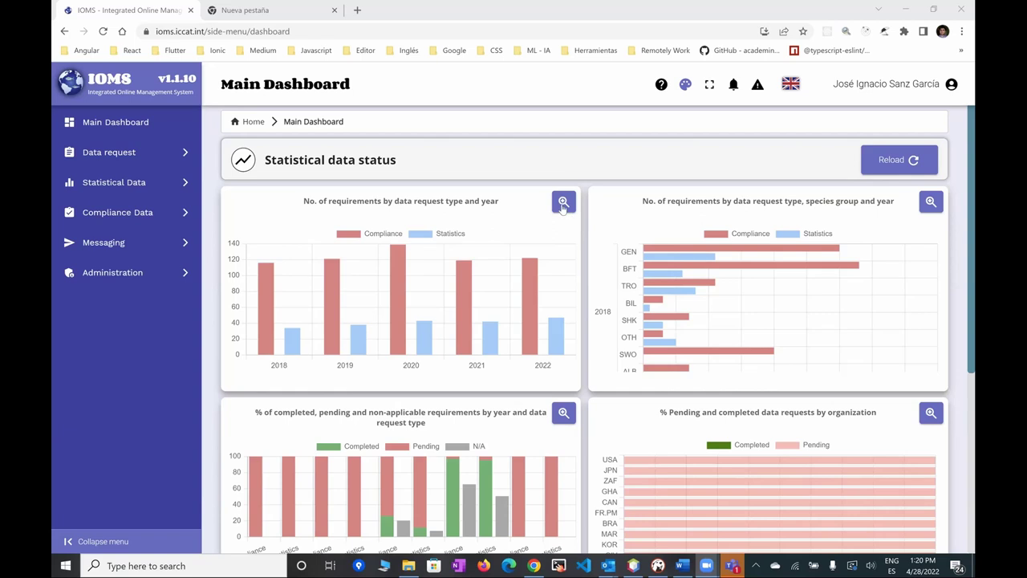
left_click(563, 205)
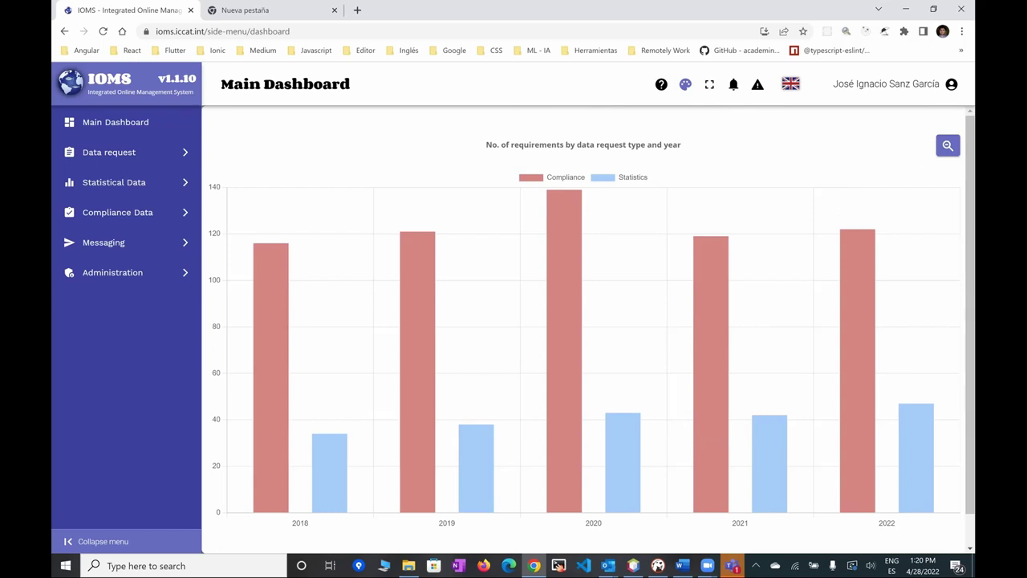
key("Escape")
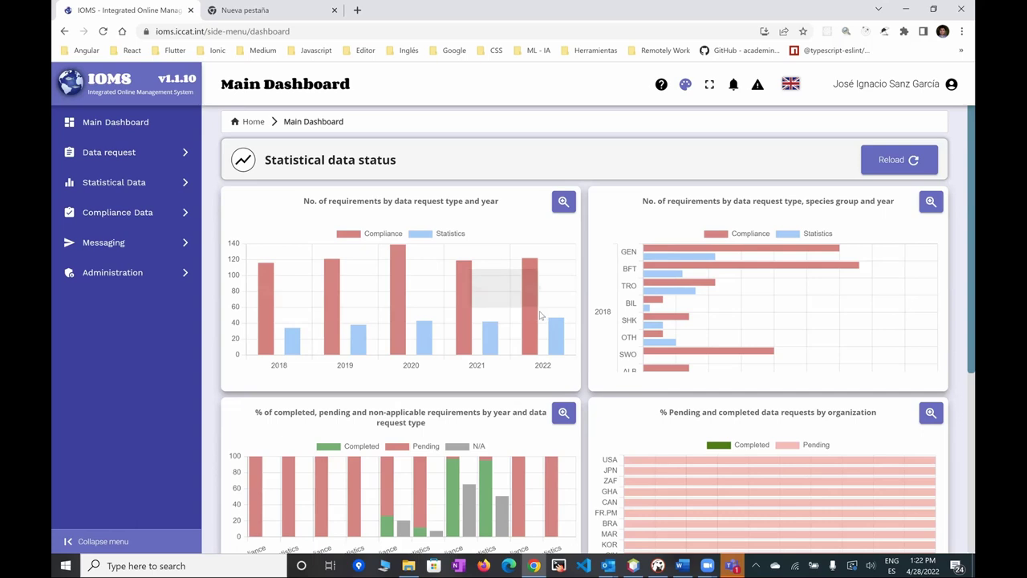
mouse_move(532, 307)
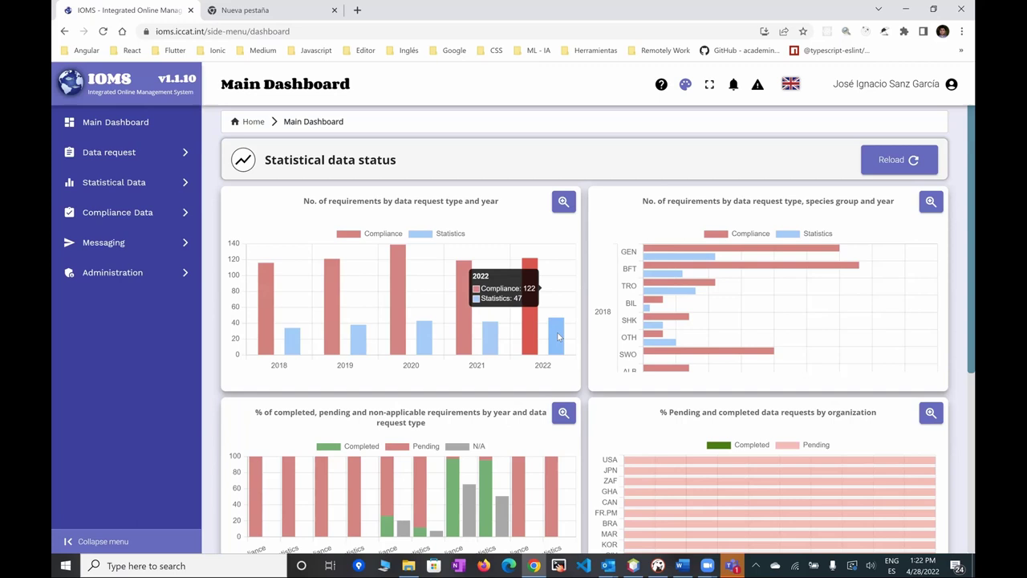
mouse_move(755, 267)
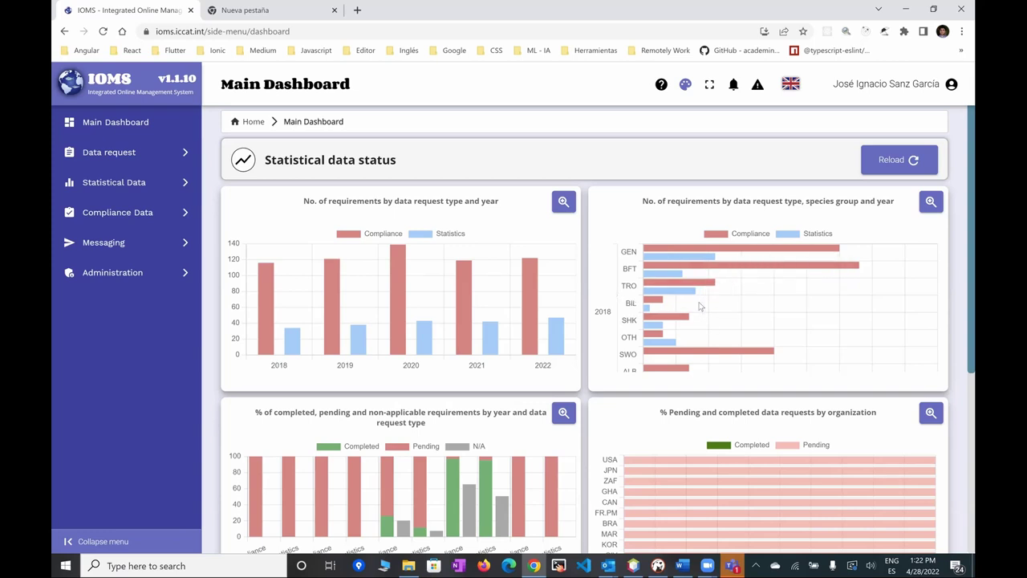
- Scroll the species-group chart to 2022 and read the OTH and TRO bars (TRO: 14 compliance, 9 statistics)
scroll(700, 306, "down", 2)
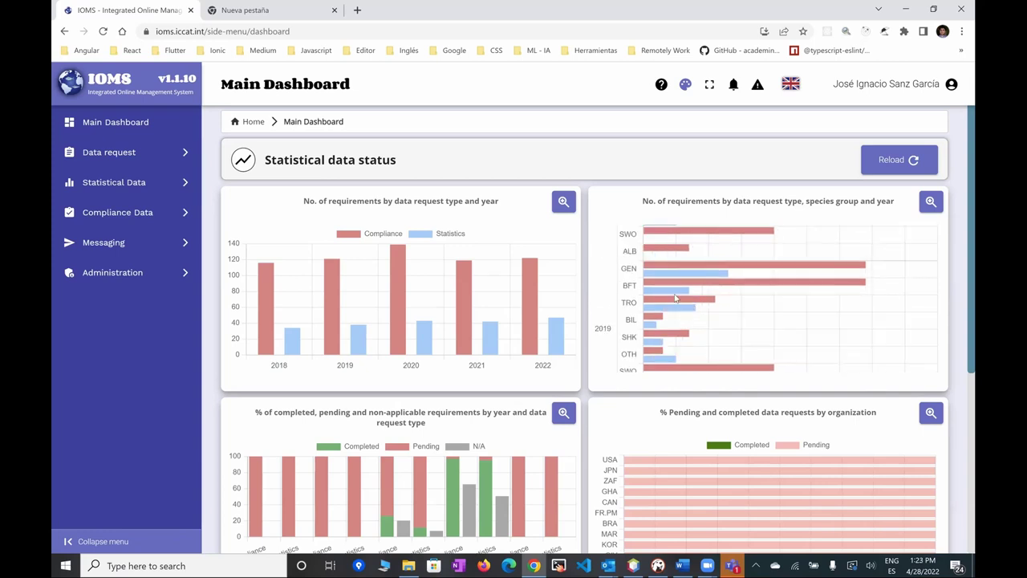
scroll(604, 289, "down", 4)
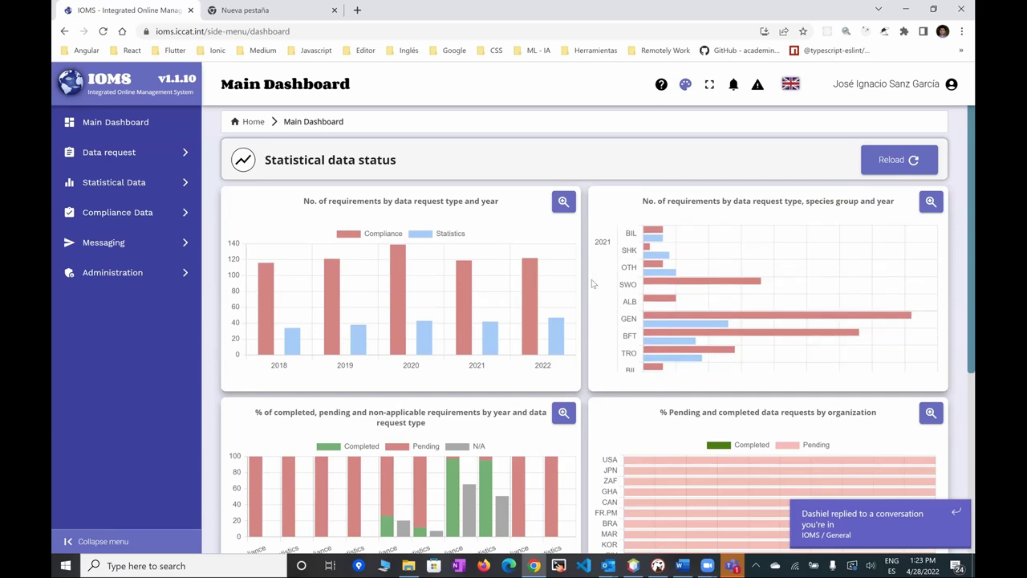
scroll(593, 292, "down", 3)
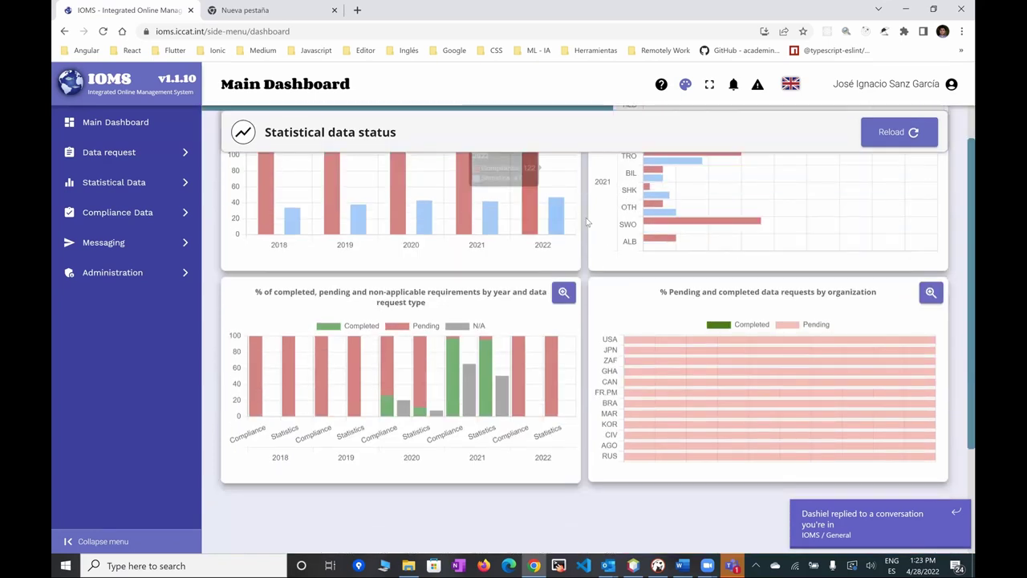
scroll(577, 241, "up", 3)
scroll(636, 269, "down", 2)
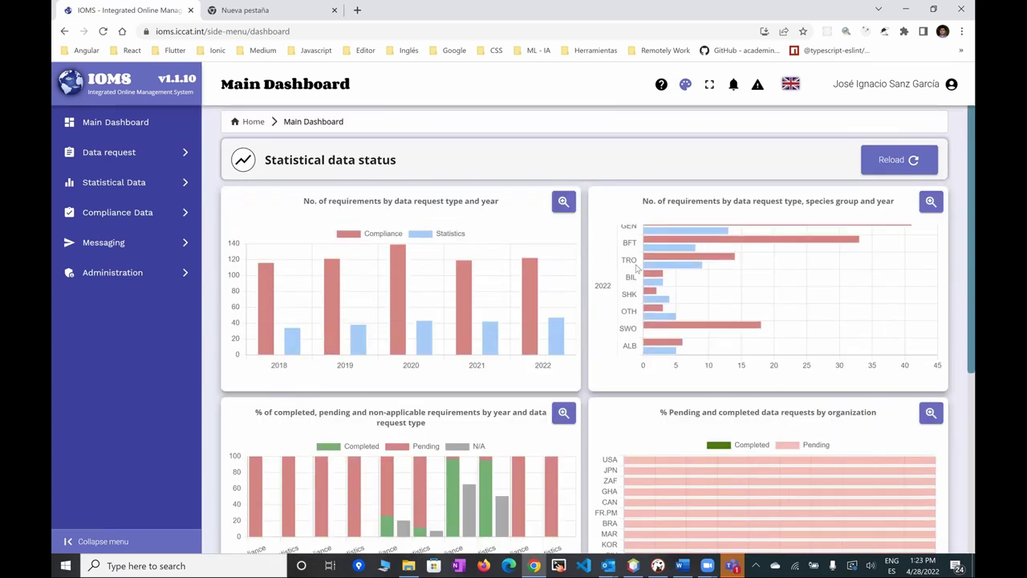
scroll(636, 269, "down", 2)
scroll(673, 272, "up", 2)
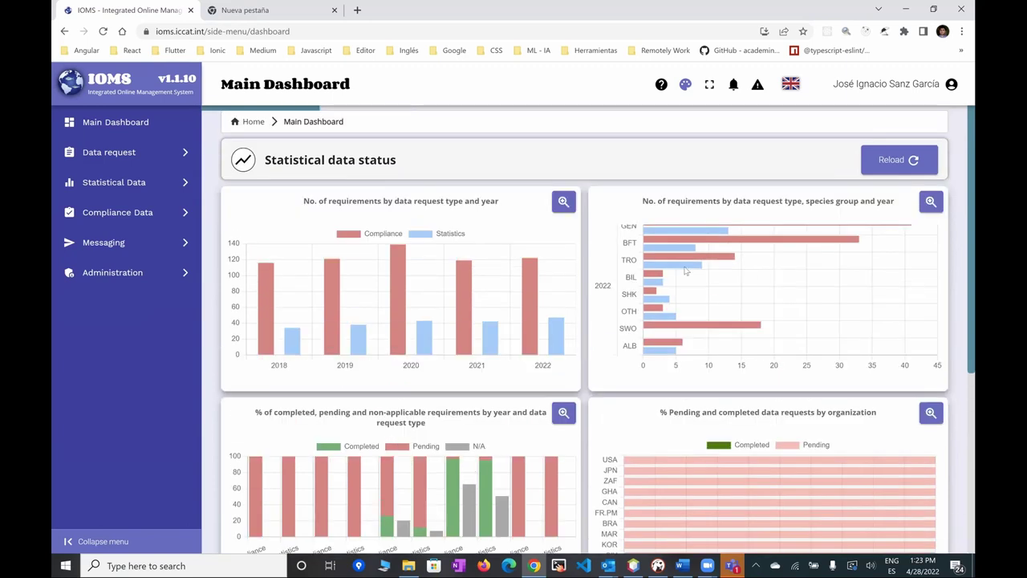
scroll(698, 302, "up", 2)
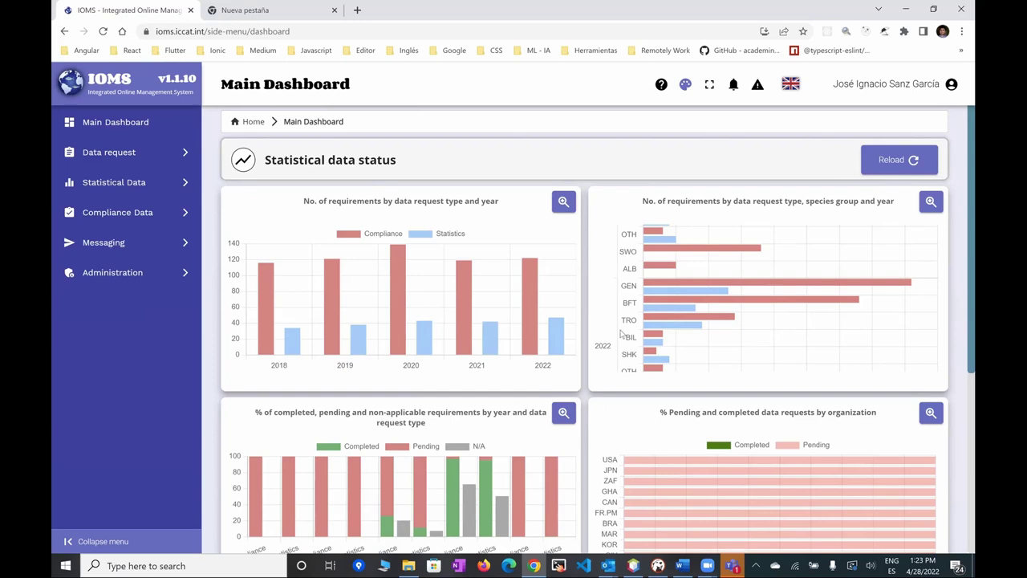
mouse_move(681, 301)
scroll(624, 304, "down", 2)
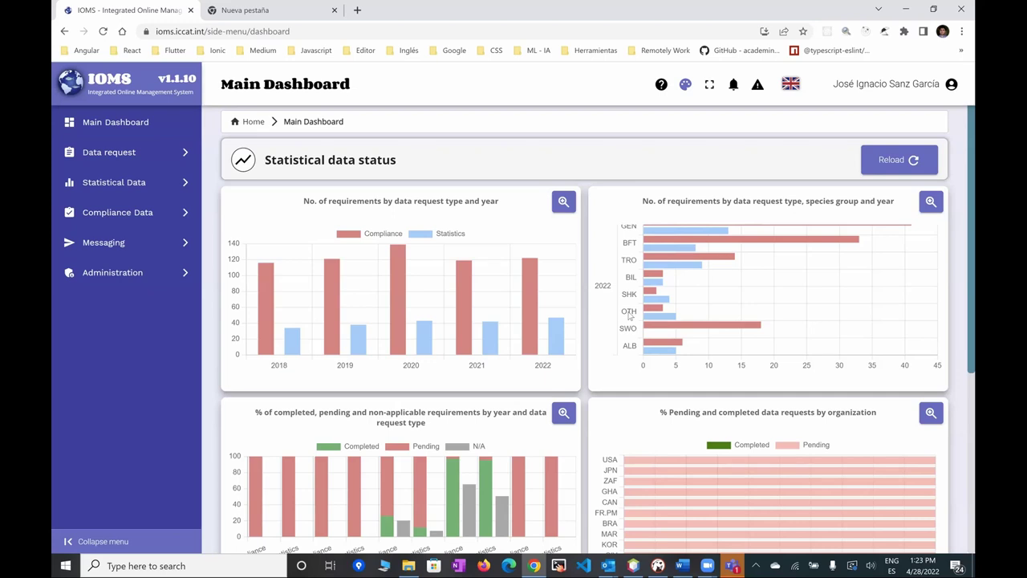
- Scroll down to the completed/pending/N/A percentages chart and read the 2021 bar values
mouse_move(644, 316)
scroll(202, 286, "down", 1)
scroll(265, 313, "down", 1)
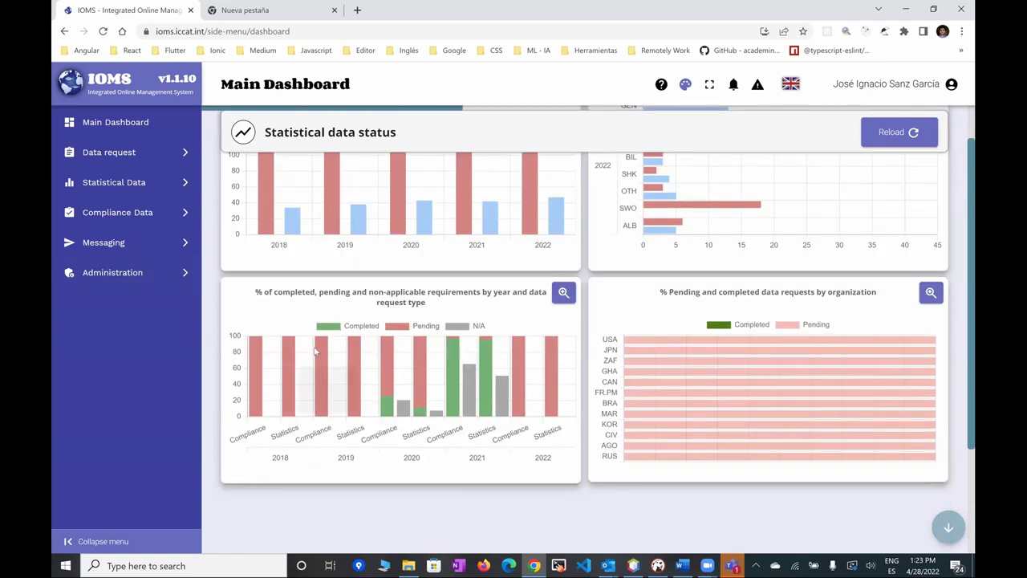
scroll(326, 329, "down", 1)
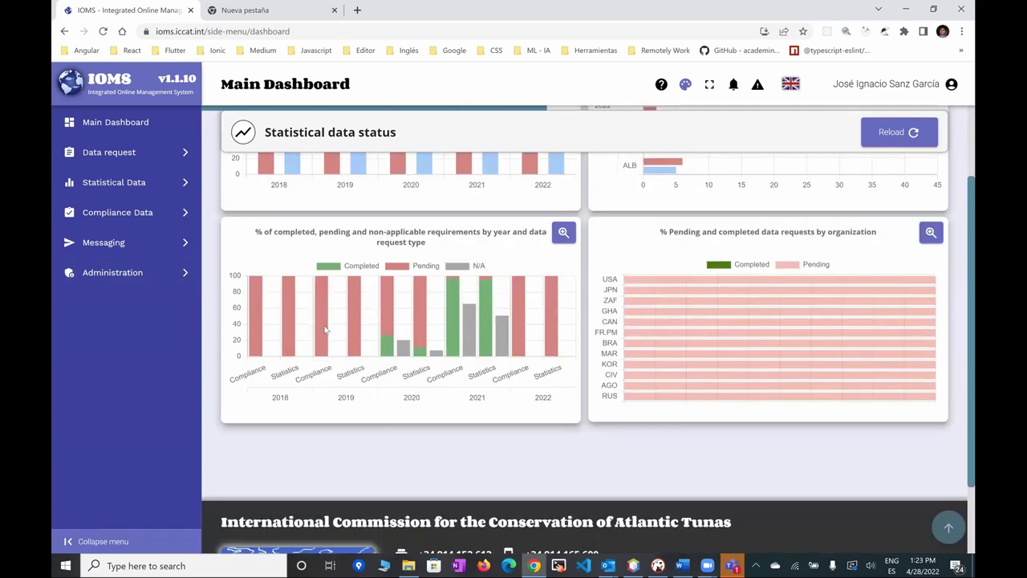
mouse_move(357, 322)
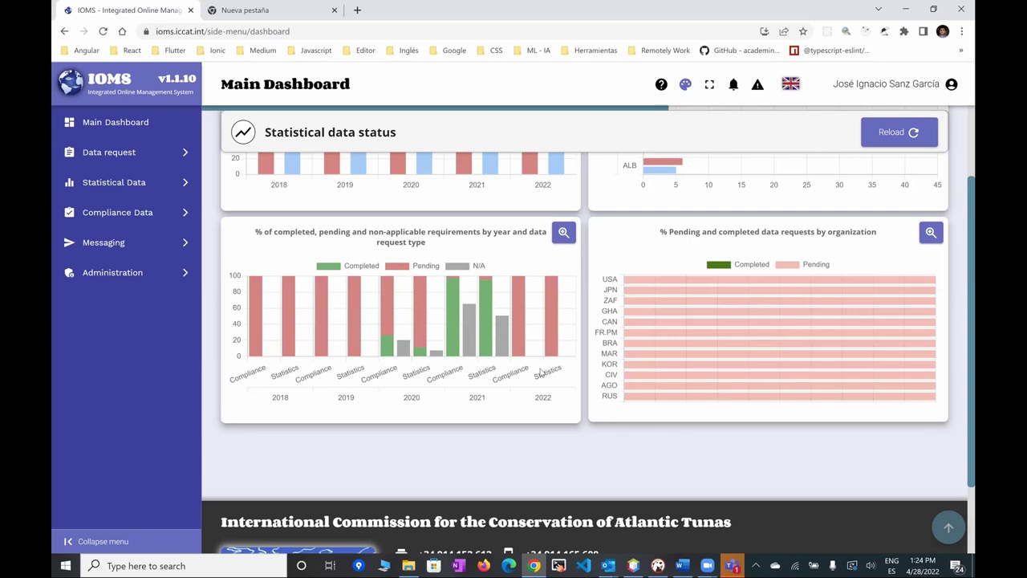
mouse_move(488, 348)
mouse_move(456, 358)
- Reload the page and log back in with the filled credentials after the access token expired
key("F5")
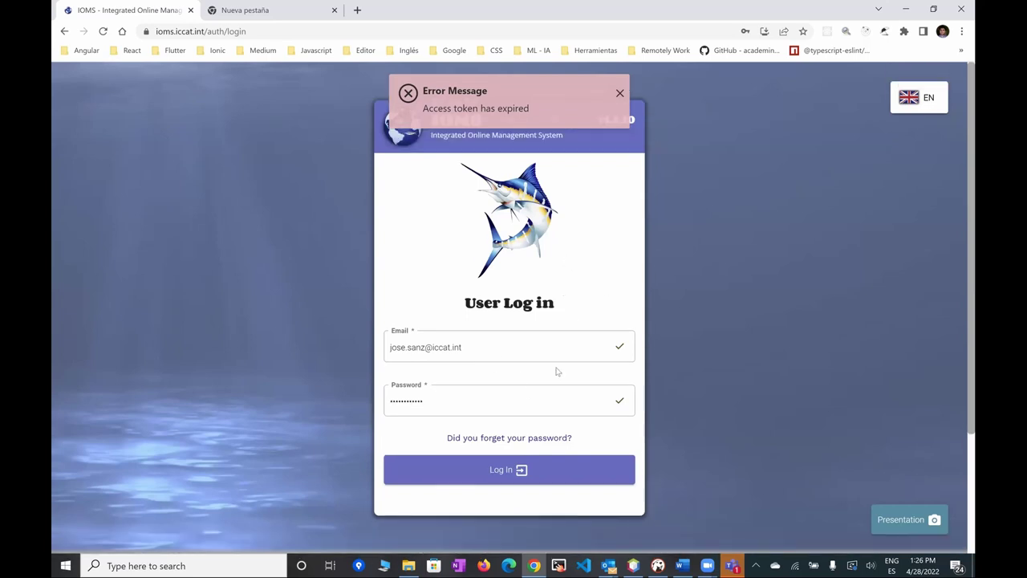
left_click(517, 471)
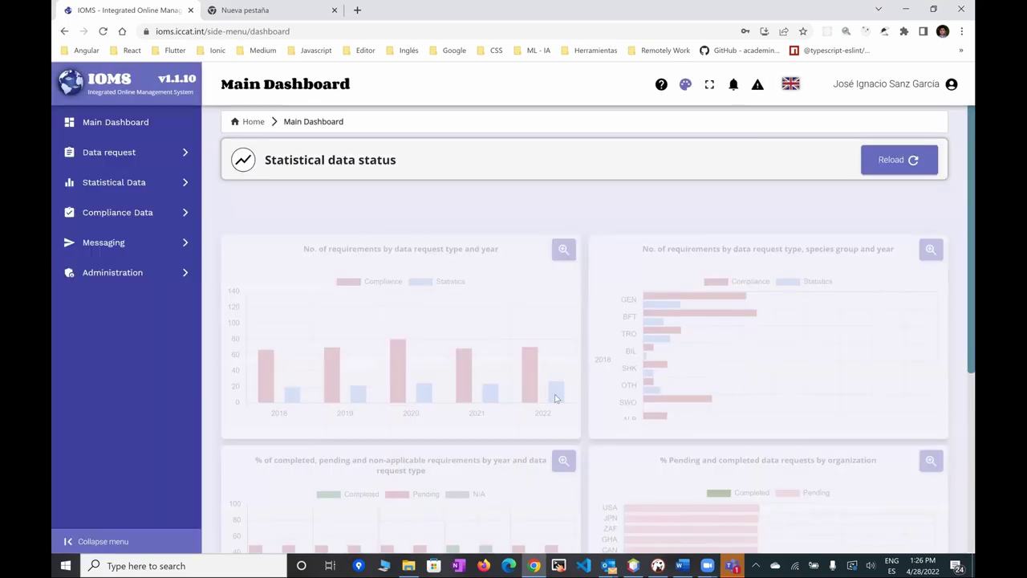
scroll(574, 223, "down", 3)
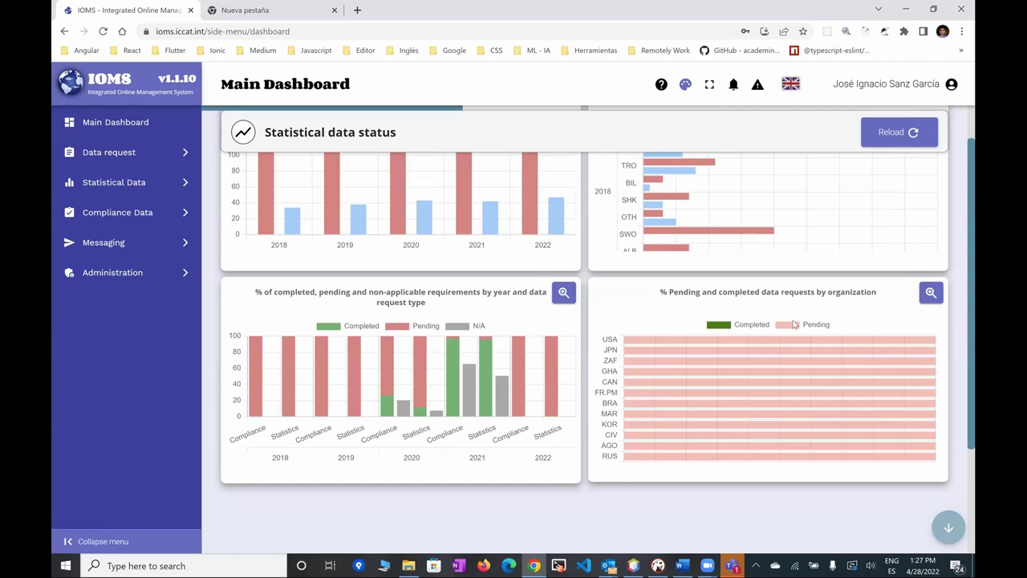
mouse_move(755, 387)
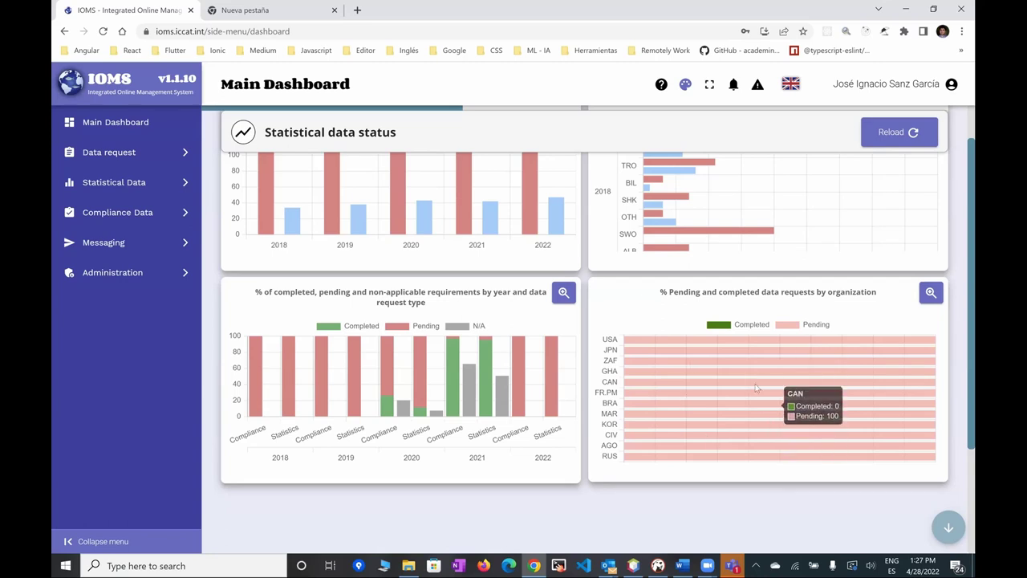
scroll(703, 297, "up", 2)
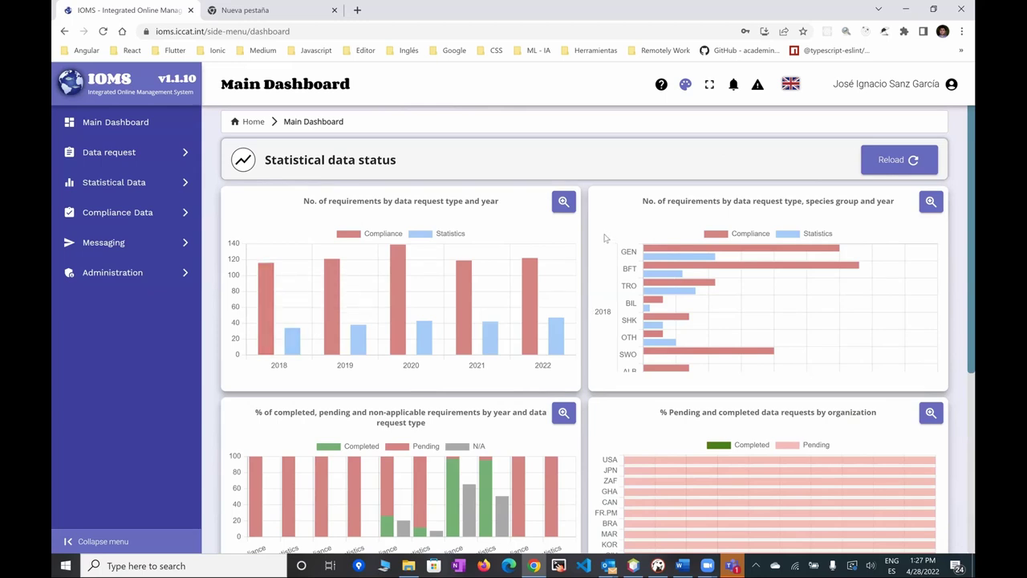
left_click(707, 566)
left_click(731, 531)
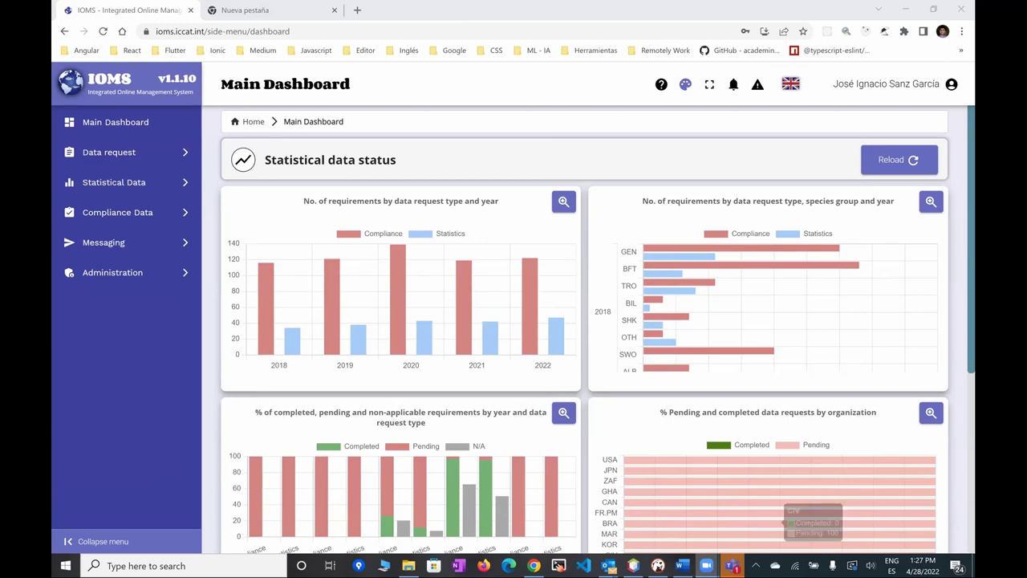
mouse_move(706, 565)
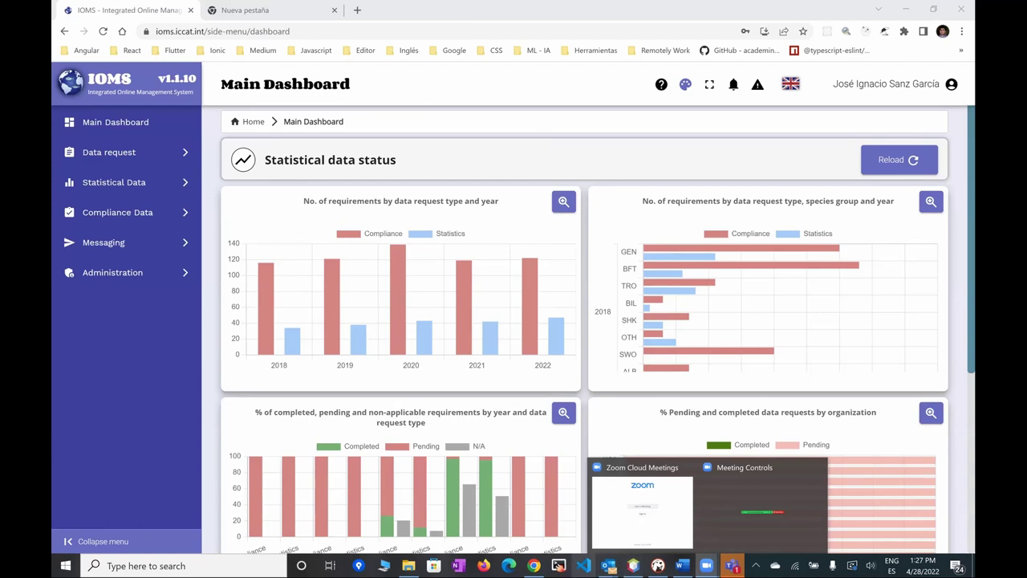
left_click(732, 565)
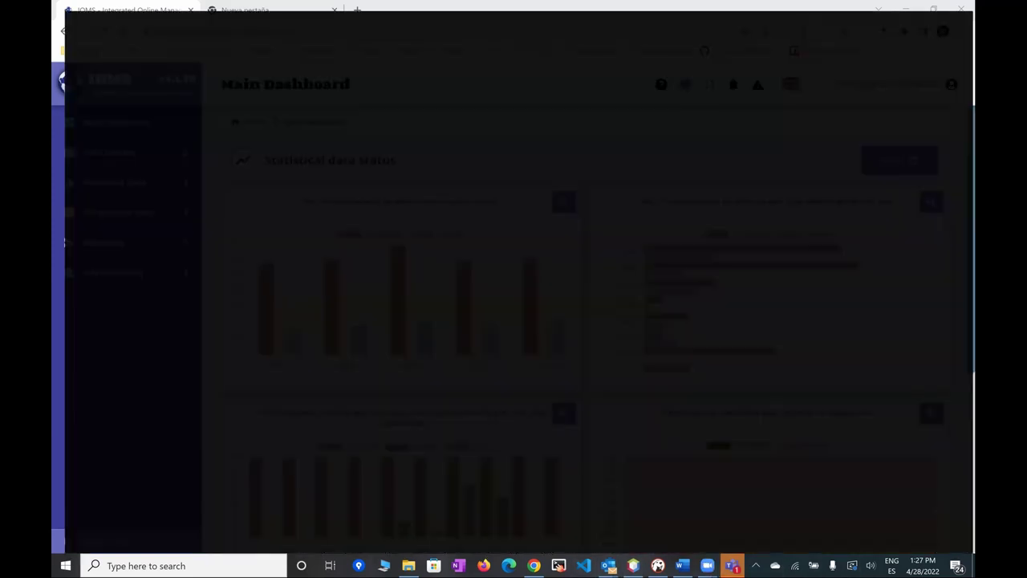
scroll(686, 463, "down", 3)
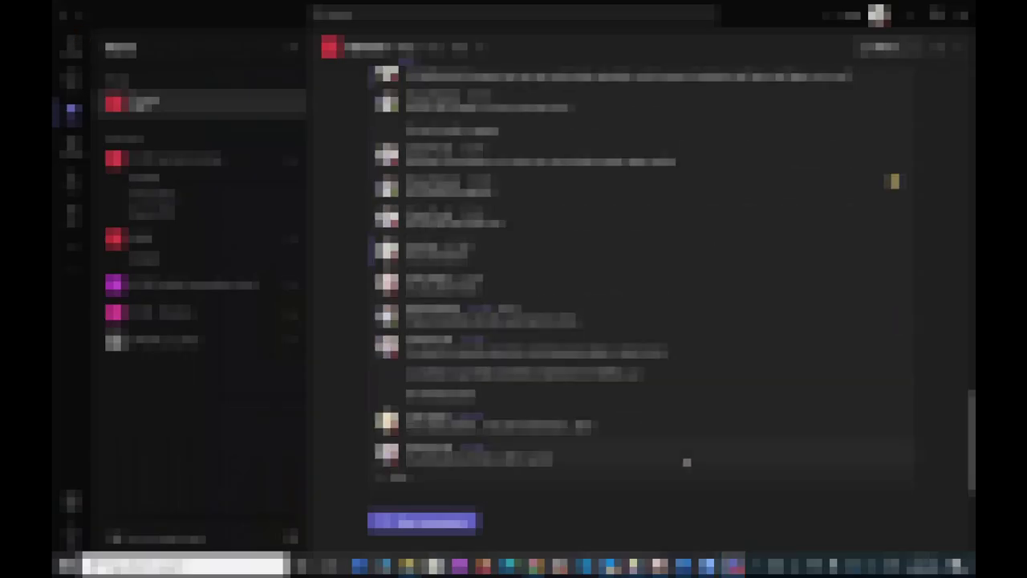
left_click(913, 14)
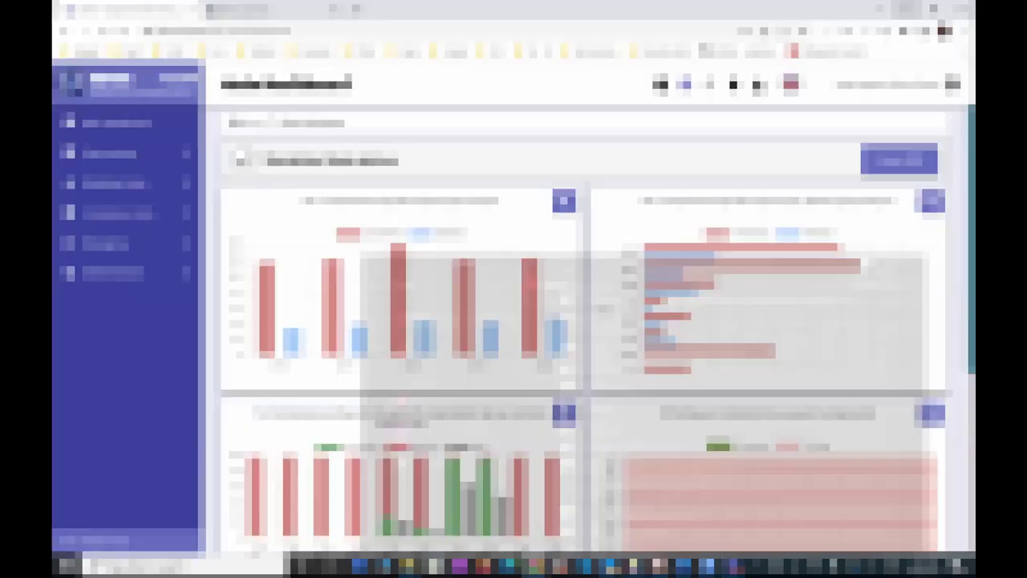
left_click(706, 565)
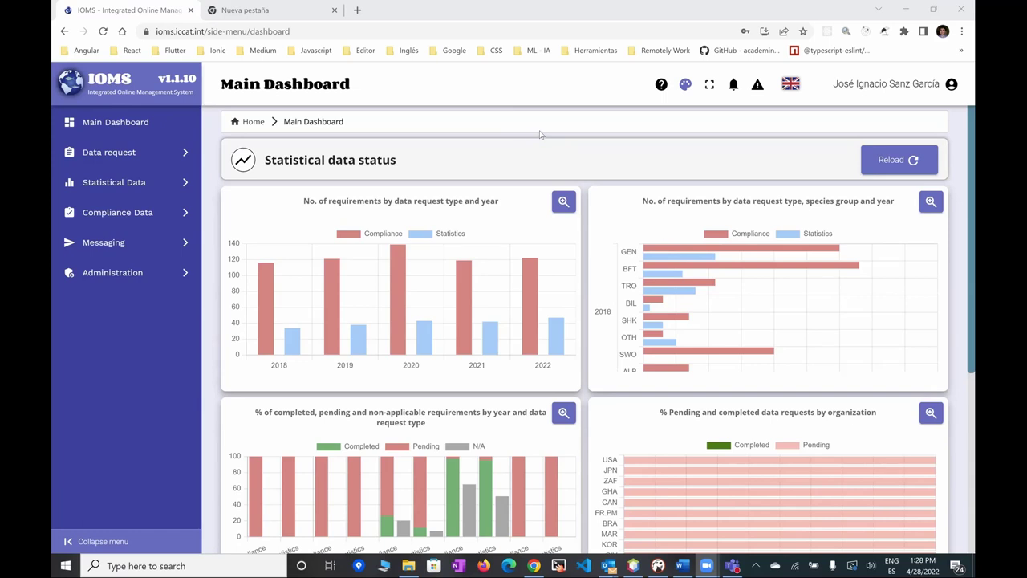
scroll(541, 134, "down", 1)
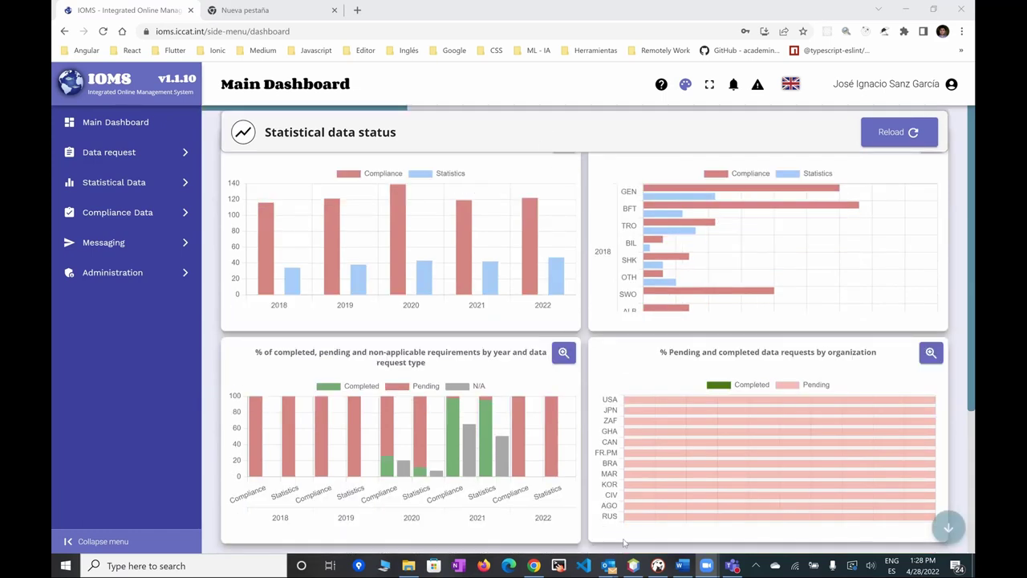
mouse_move(682, 565)
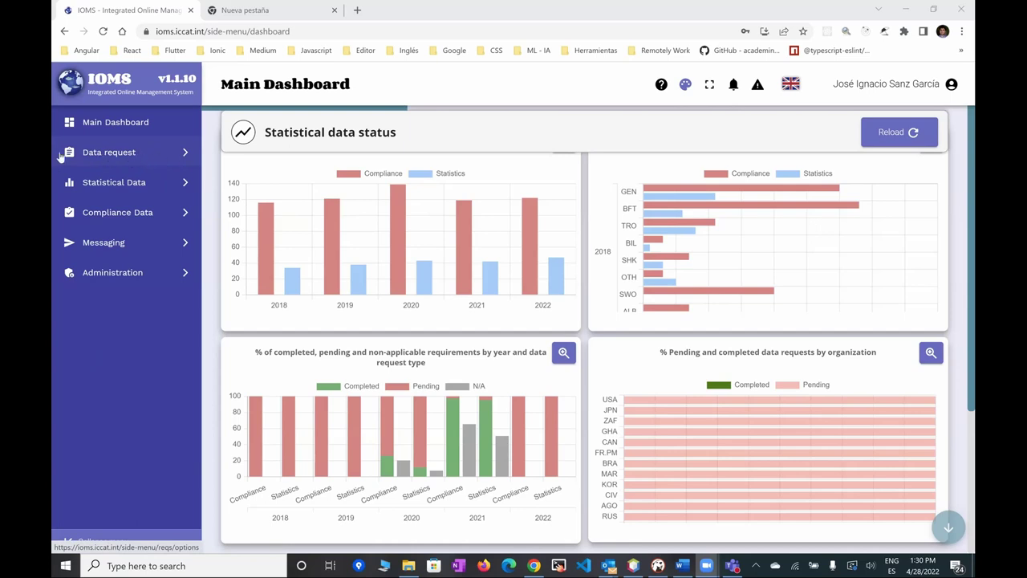
left_click(119, 159)
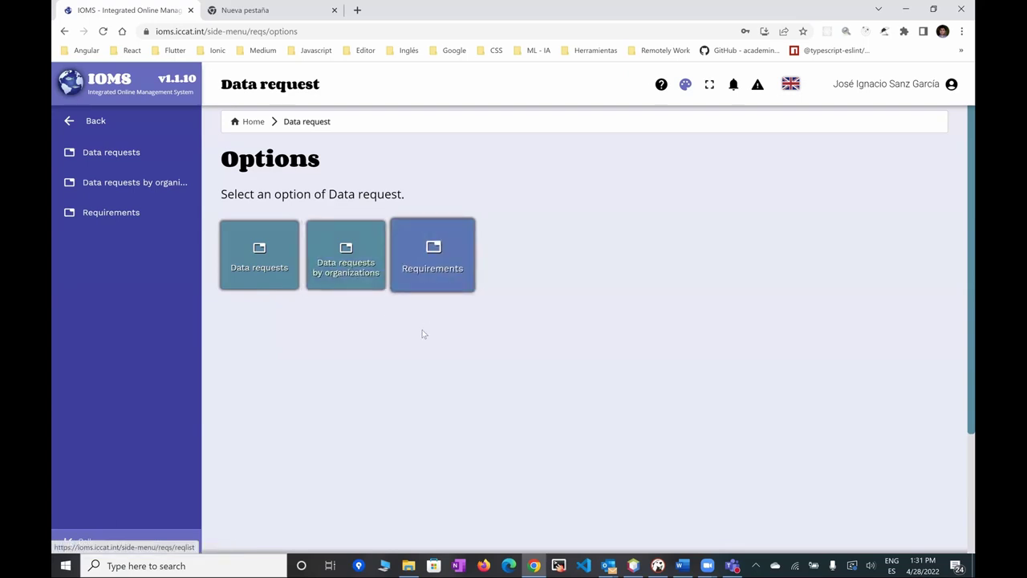
- Open the Data requests list and check the interface language options without changing them
left_click(263, 256)
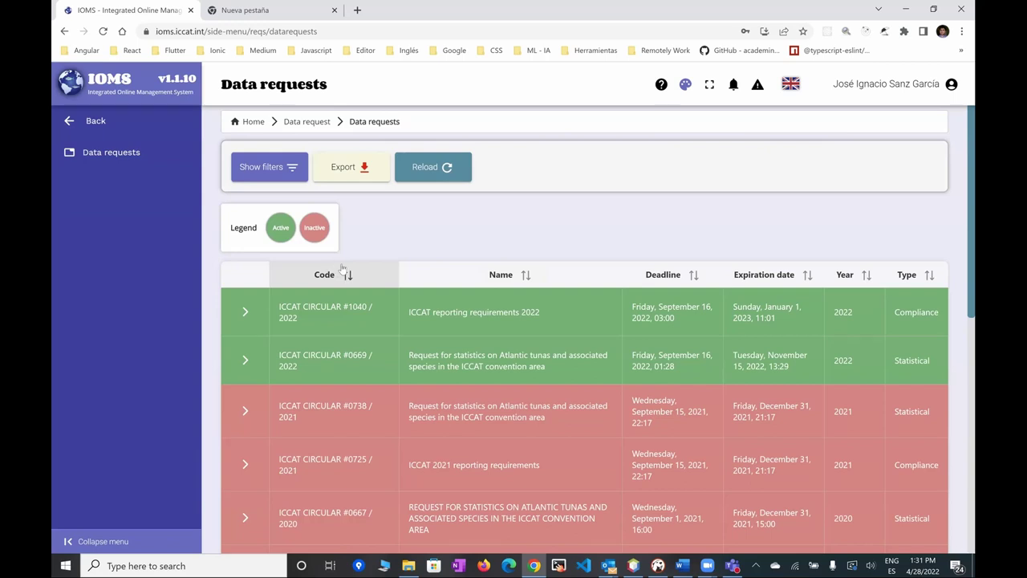
scroll(329, 269, "down", 1)
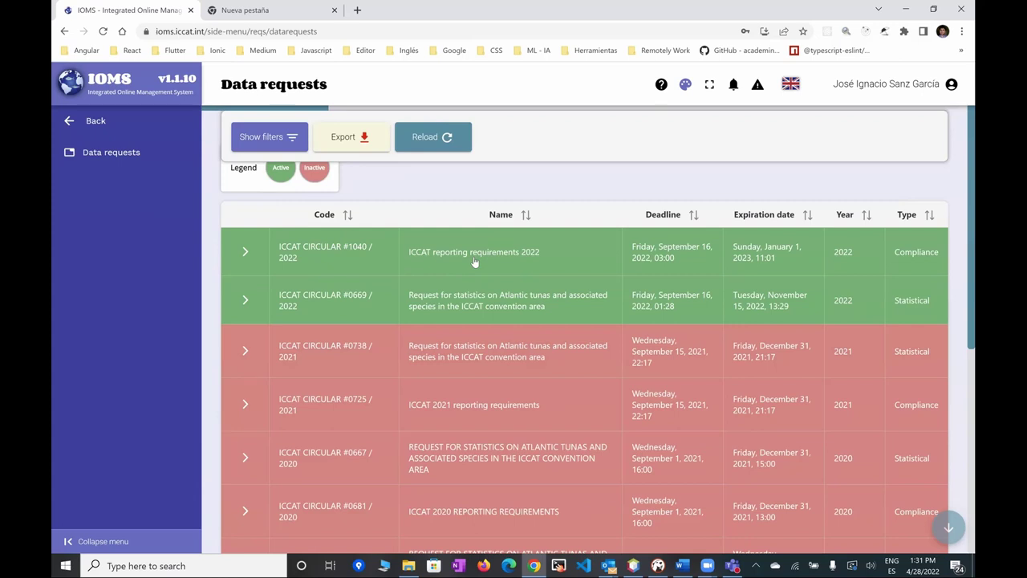
left_click(791, 87)
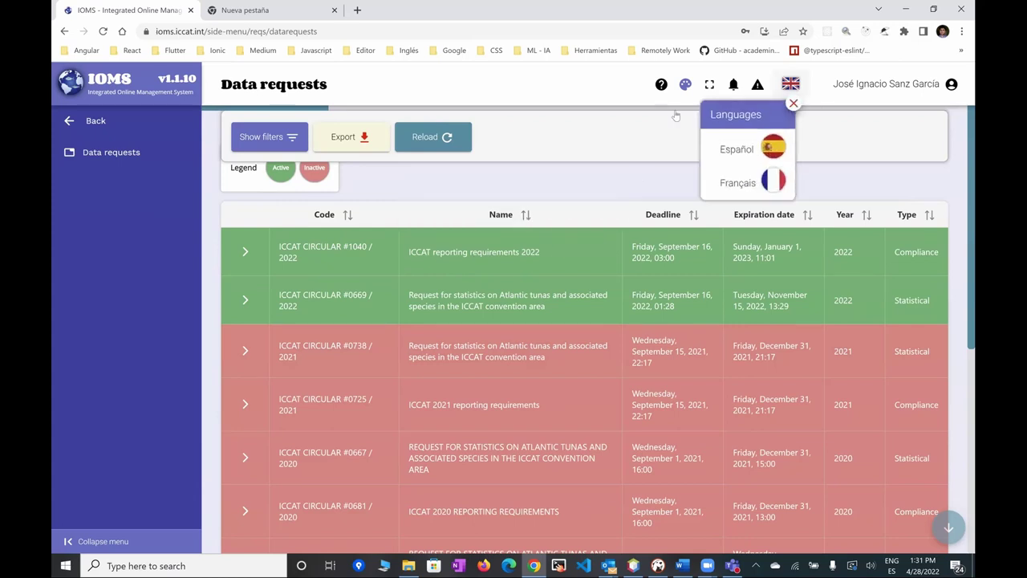
left_click(514, 264)
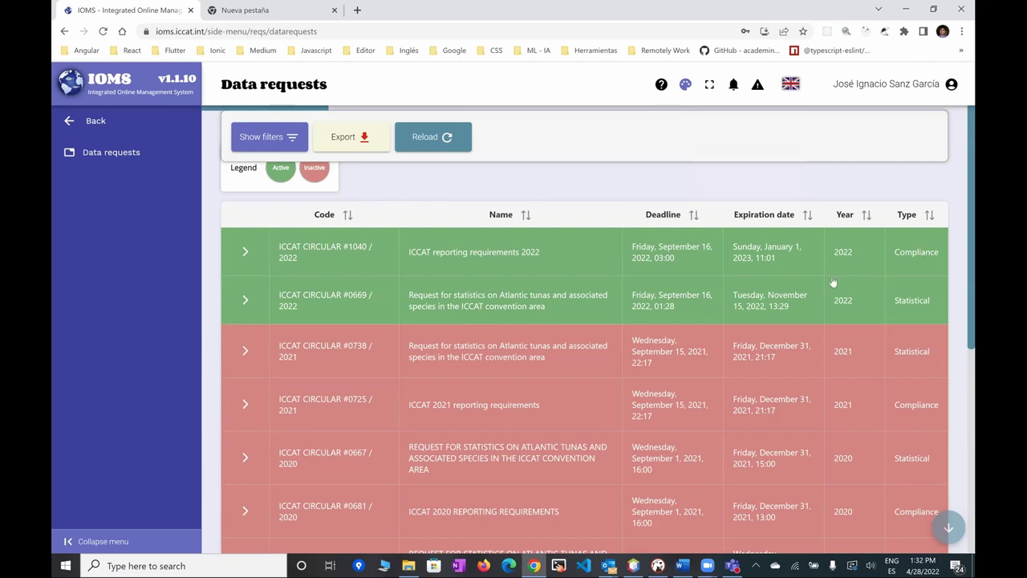
- Scroll through the circulars table and expand ICCAT CIRCULAR #1040 / 2022 to list its organizations
scroll(833, 283, "up", 1)
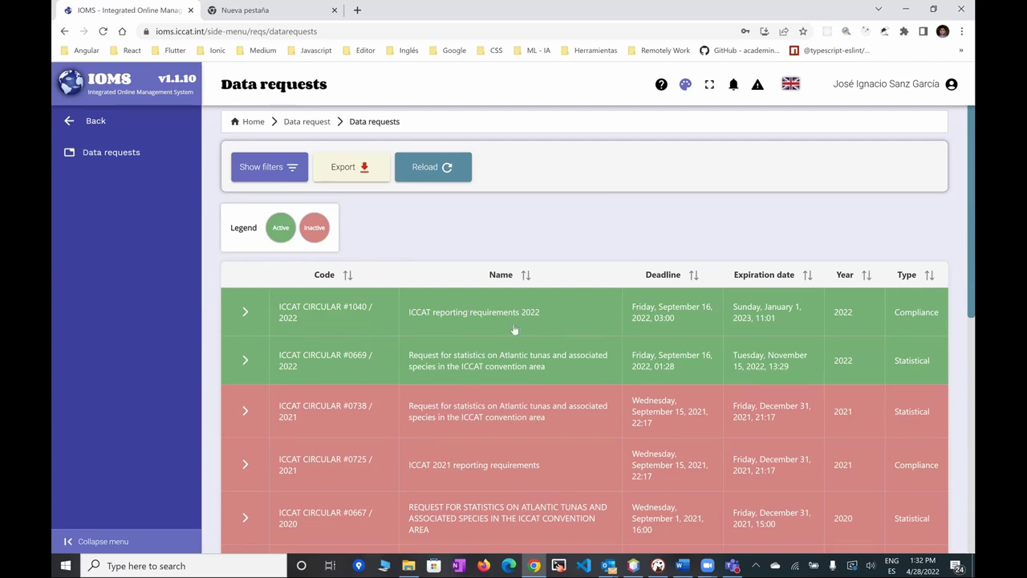
scroll(517, 324, "down", 3)
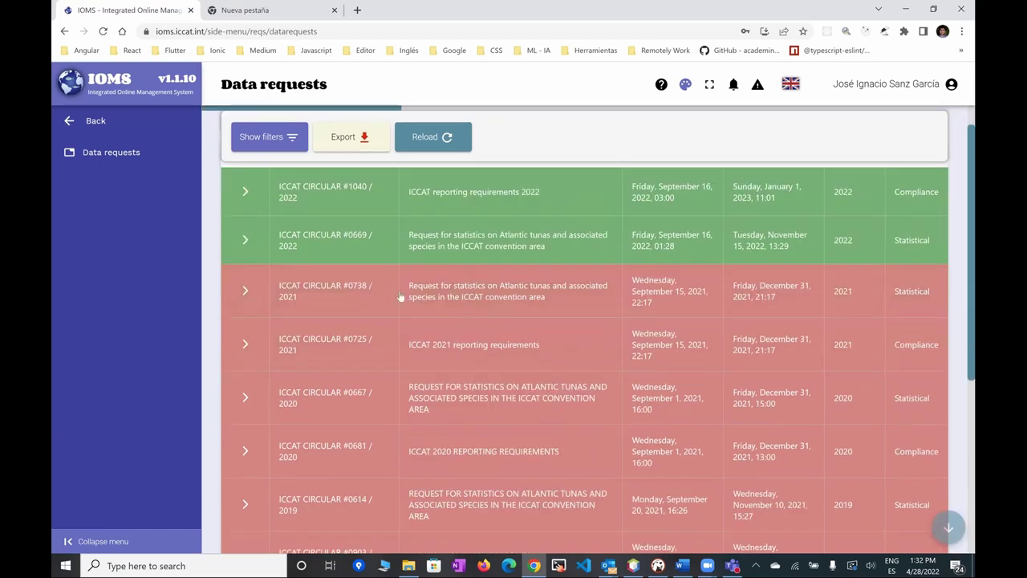
scroll(355, 229, "down", 2)
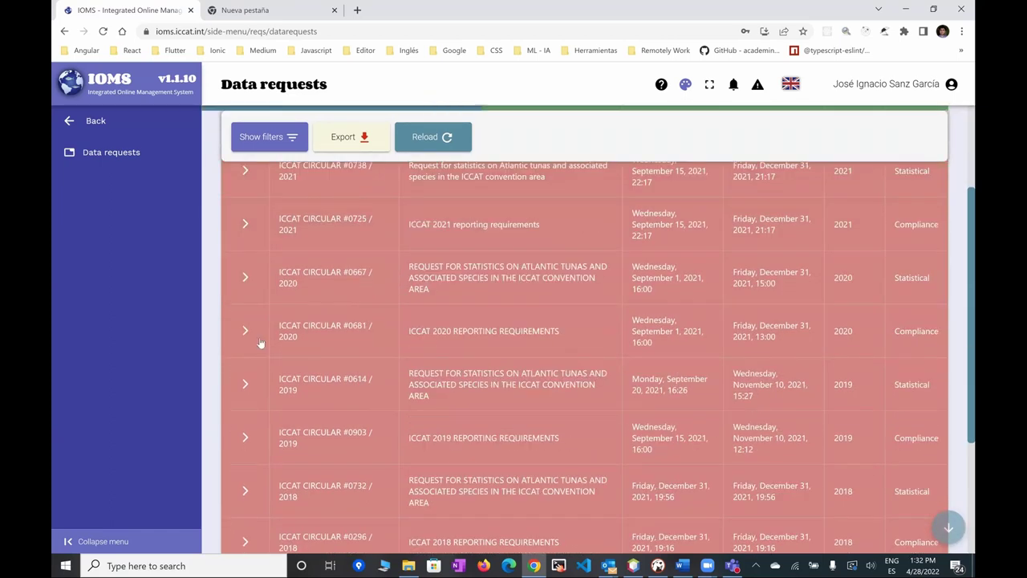
scroll(553, 309, "down", 2)
scroll(808, 402, "up", 3)
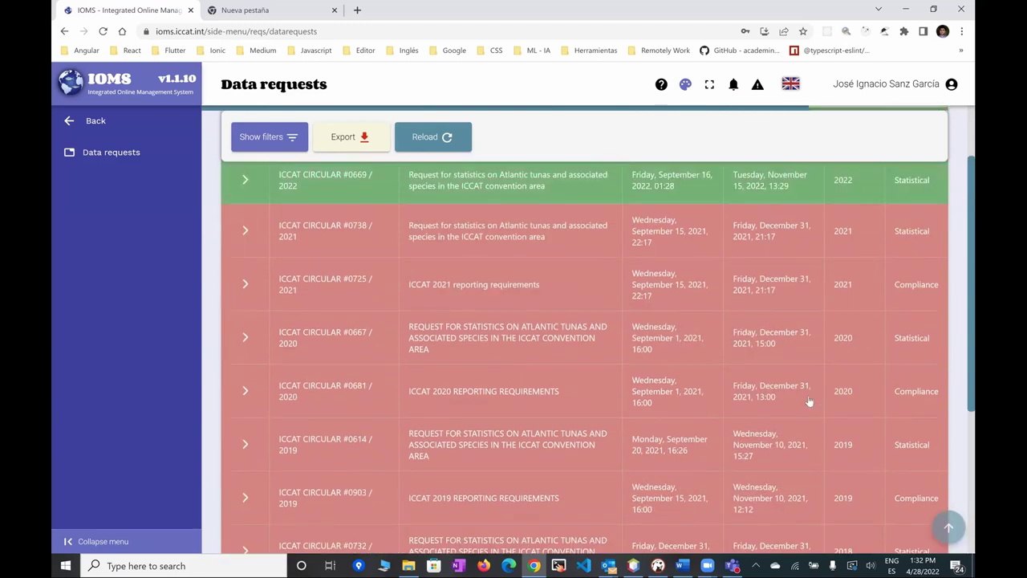
scroll(808, 401, "up", 2)
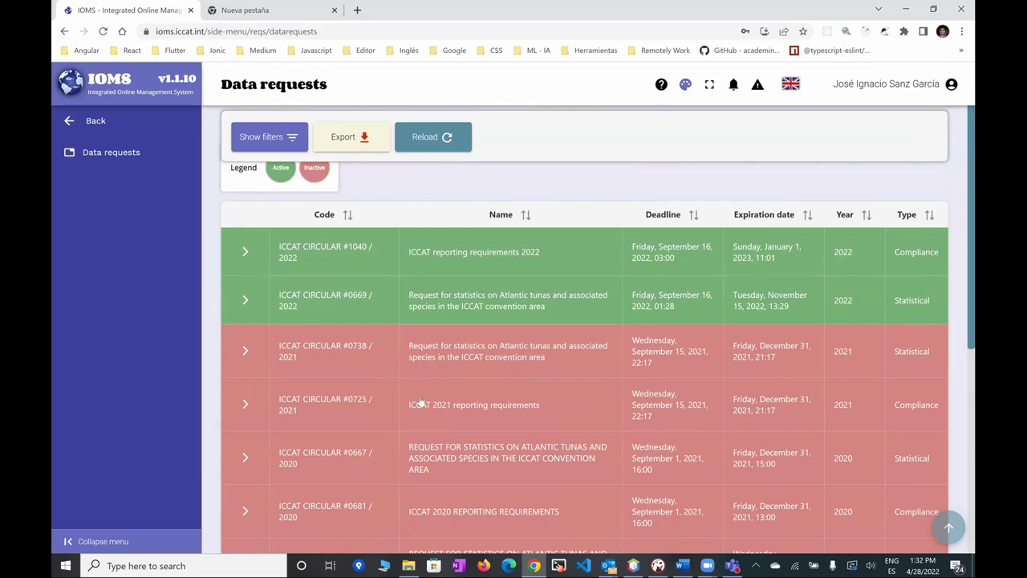
scroll(421, 402, "up", 1)
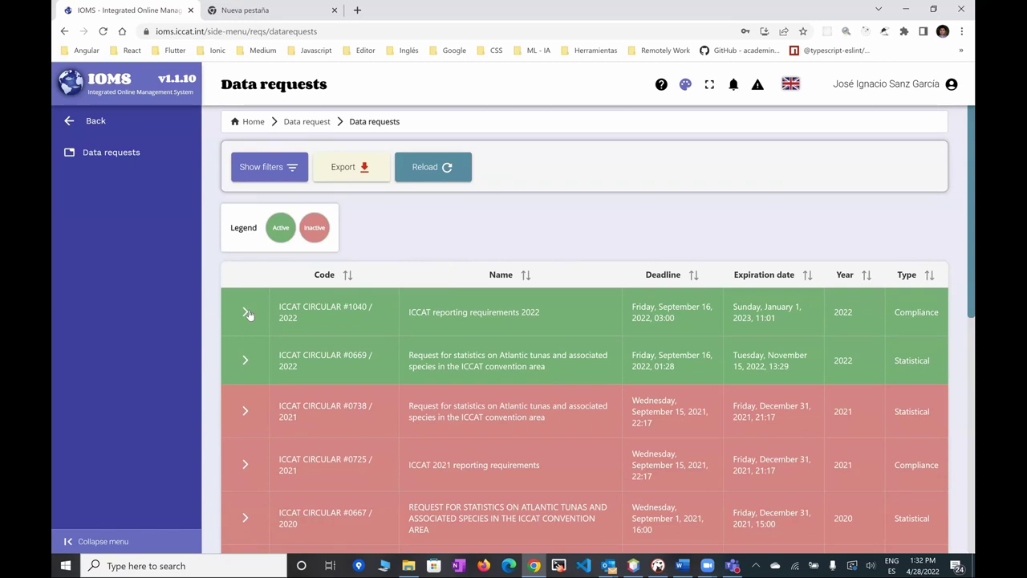
left_click(246, 313)
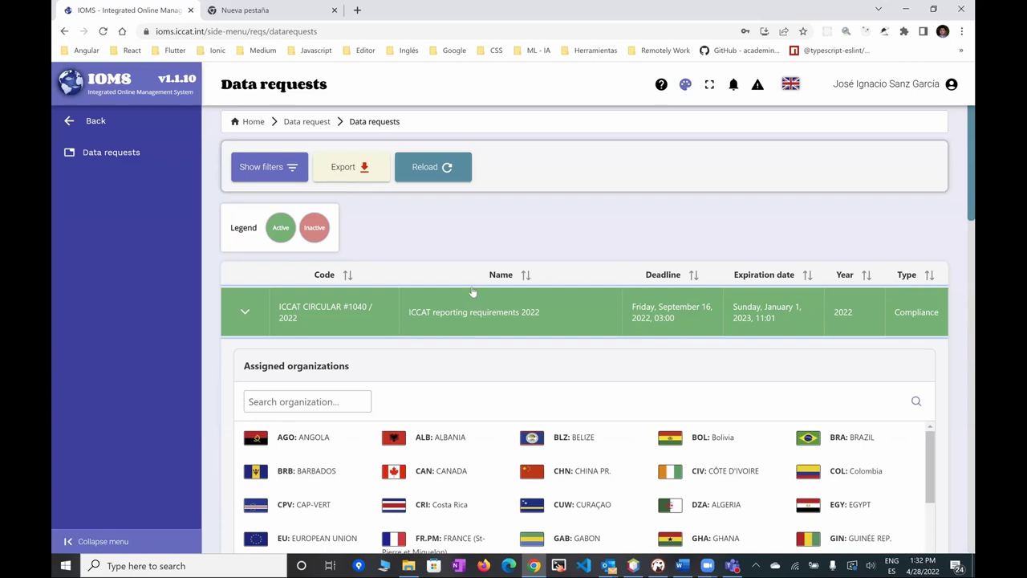
- Scroll through circular #1040's assigned organizations and requirements, such as M:ALB03 to M:ALB08
scroll(472, 293, "down", 3)
scroll(473, 293, "up", 1)
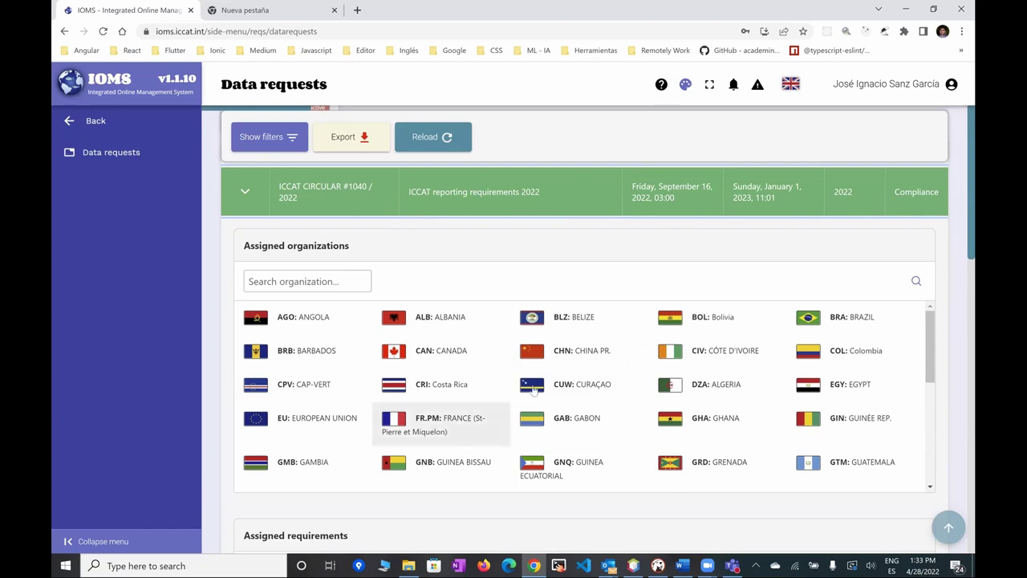
scroll(562, 385, "down", 3)
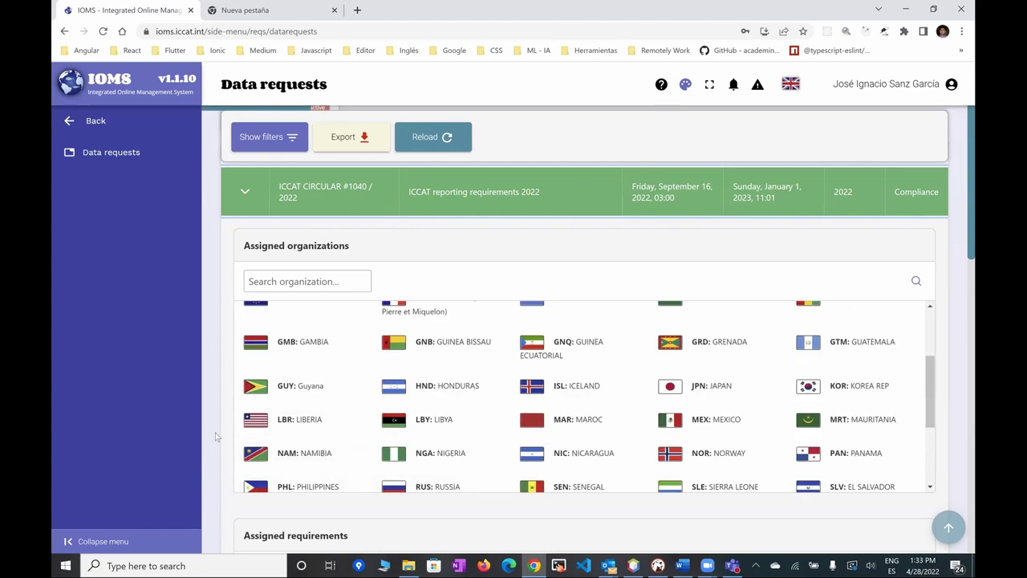
scroll(227, 422, "down", 3)
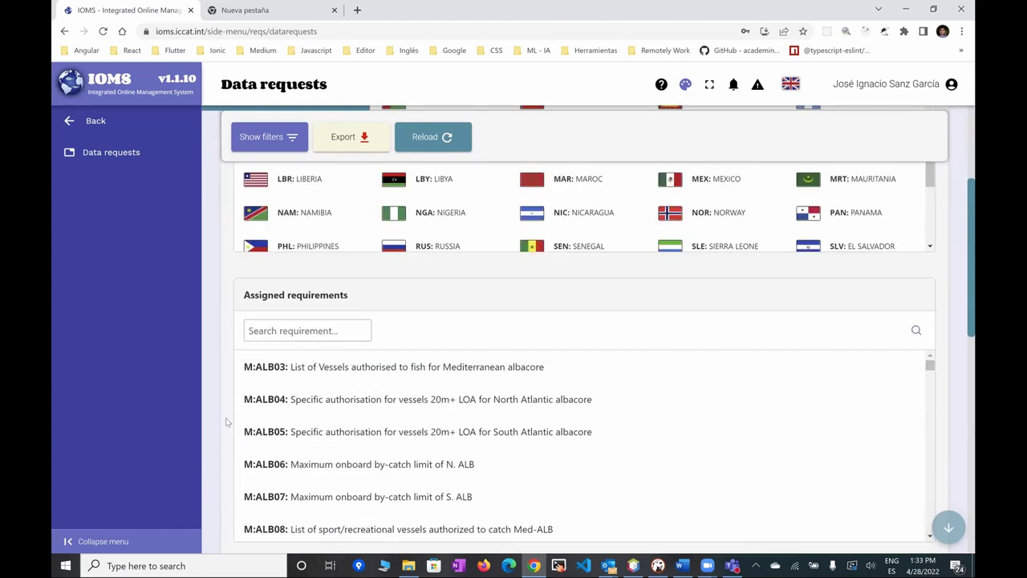
scroll(623, 337, "down", 1)
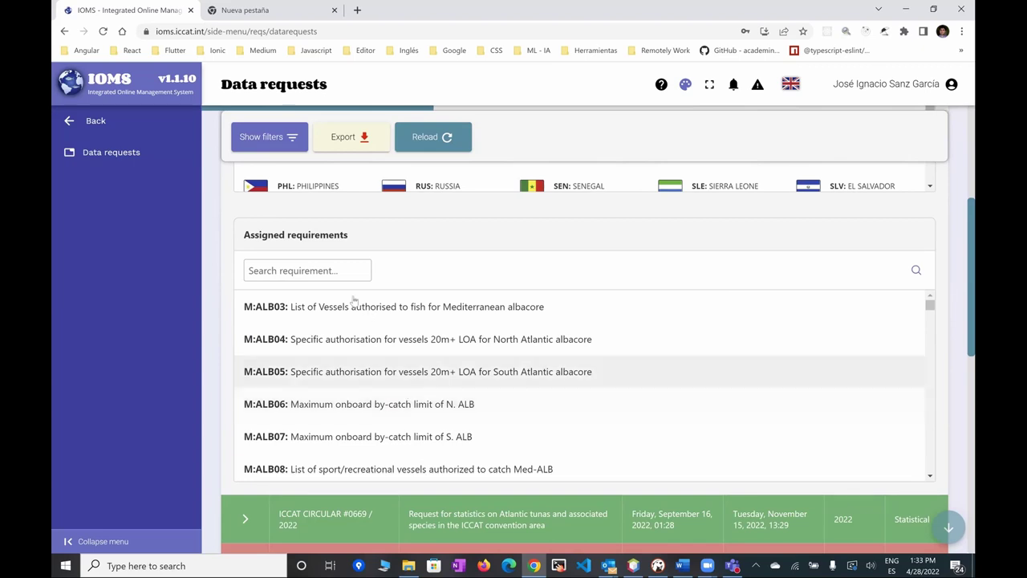
scroll(307, 249, "up", 3)
scroll(303, 271, "up", 3)
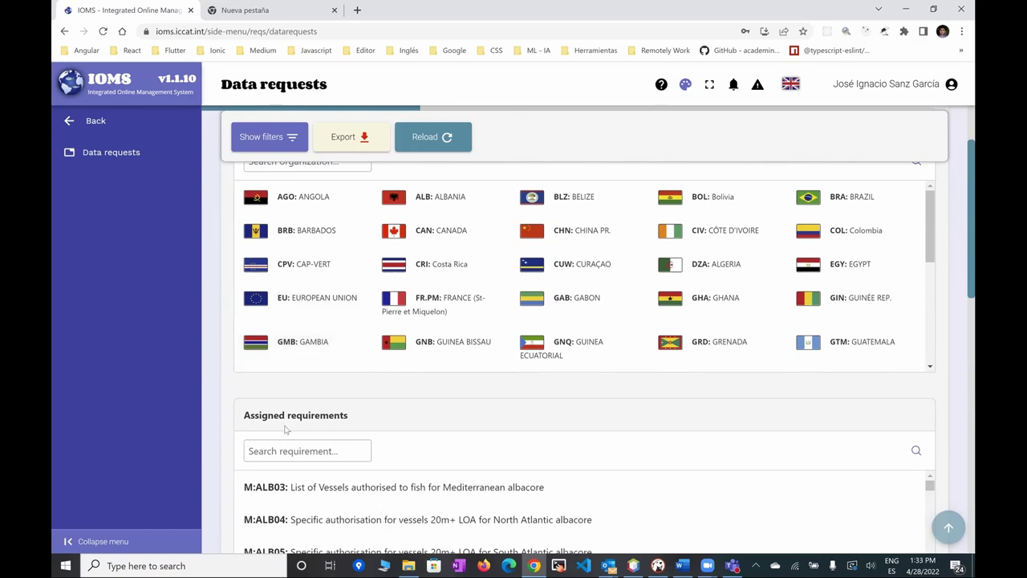
scroll(284, 292, "up", 2)
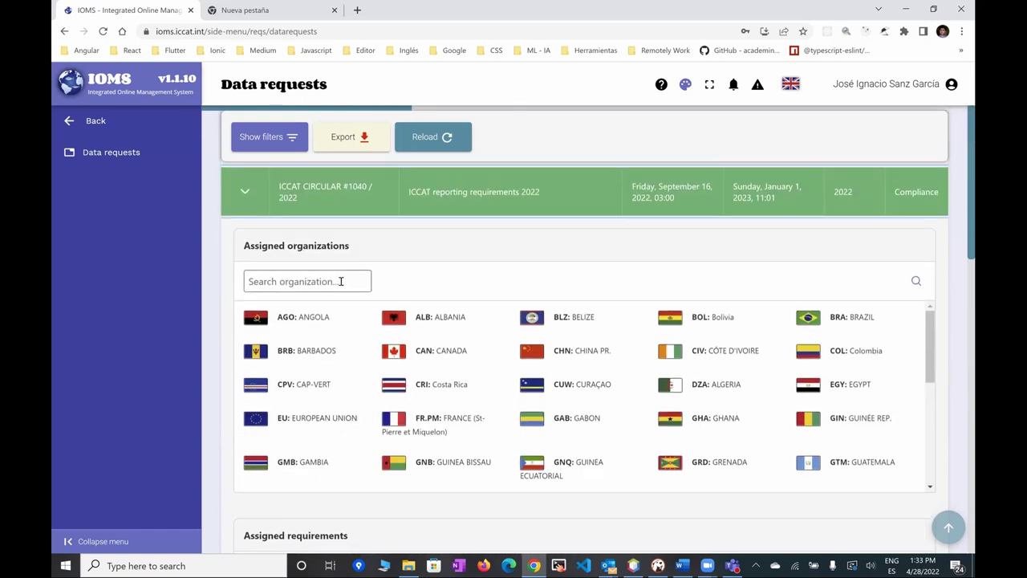
left_click(338, 280)
scroll(341, 449, "down", 1)
left_click(326, 511)
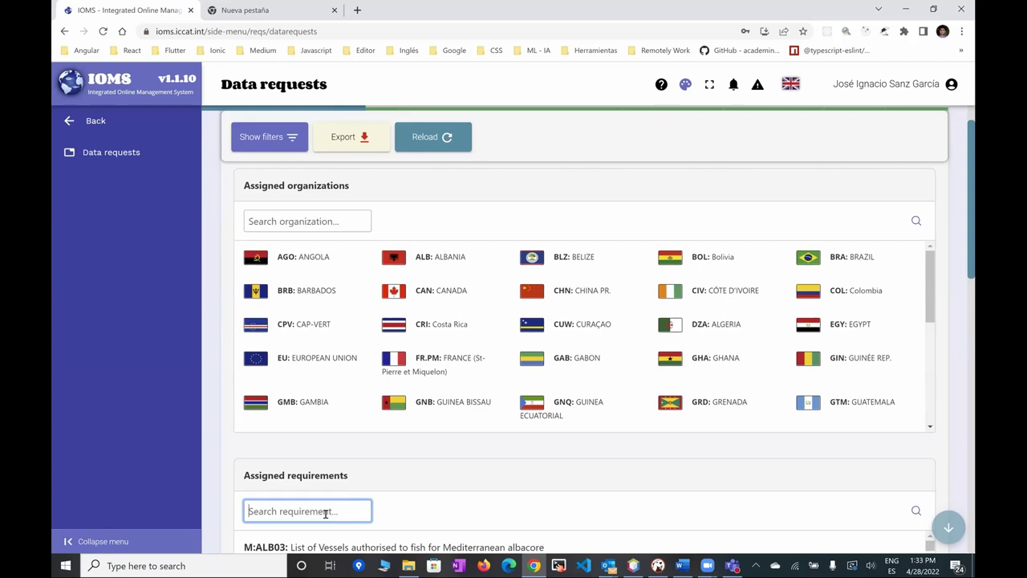
left_click(338, 218)
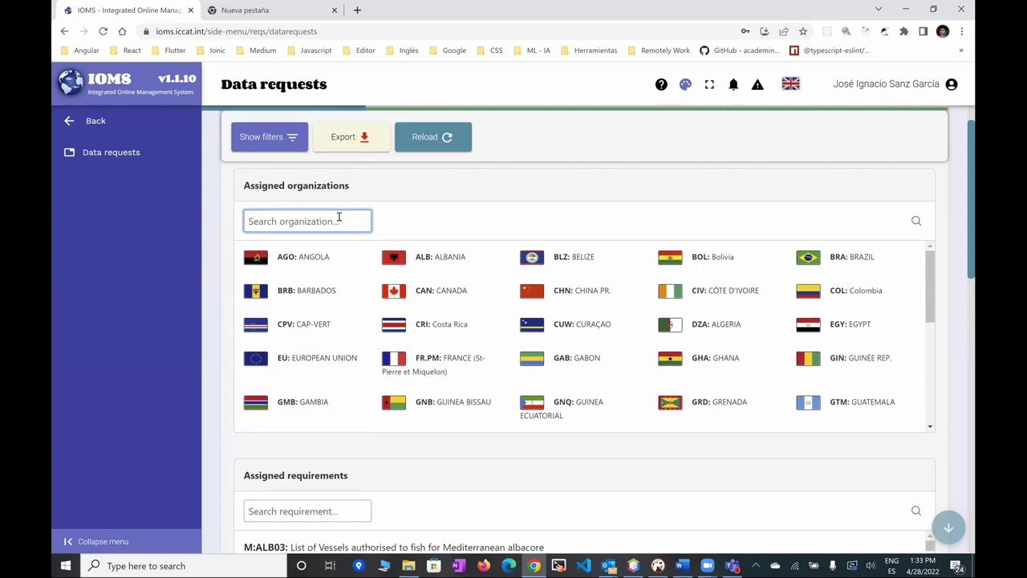
type("guat")
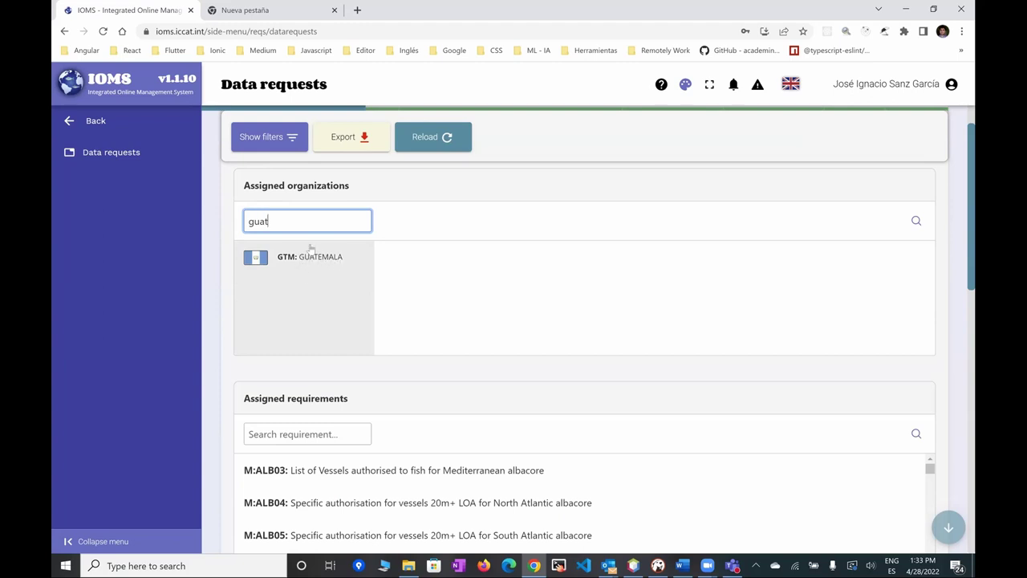
double_click(285, 217)
key("BackSpace")
scroll(315, 368, "down", 1)
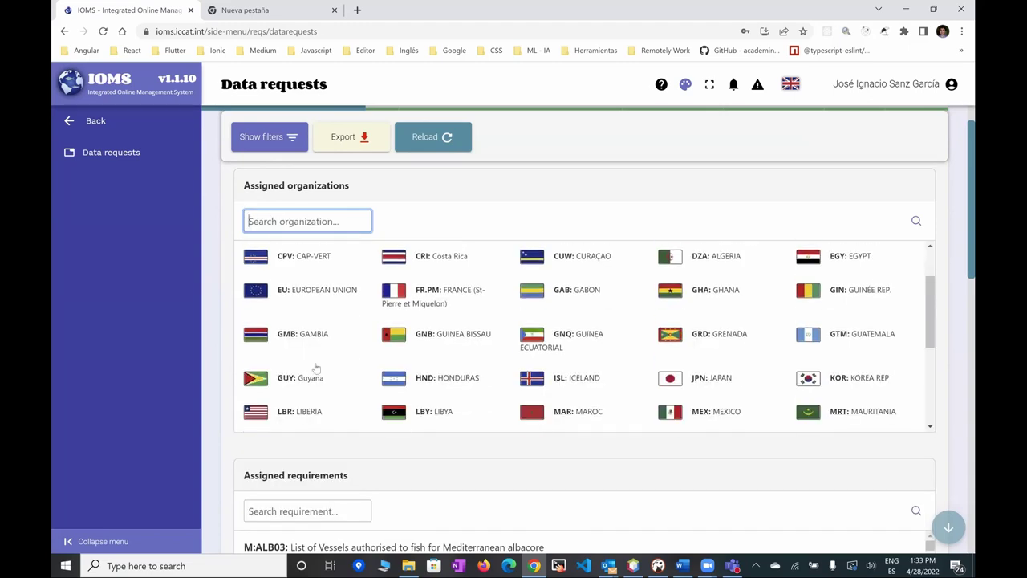
scroll(409, 461, "down", 2)
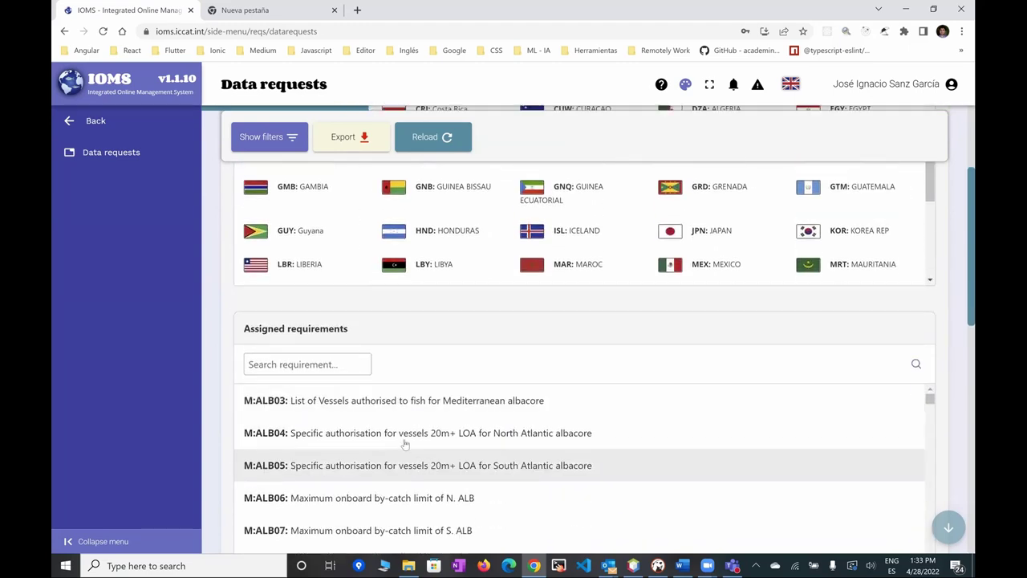
scroll(412, 348, "down", 1)
left_click(337, 292)
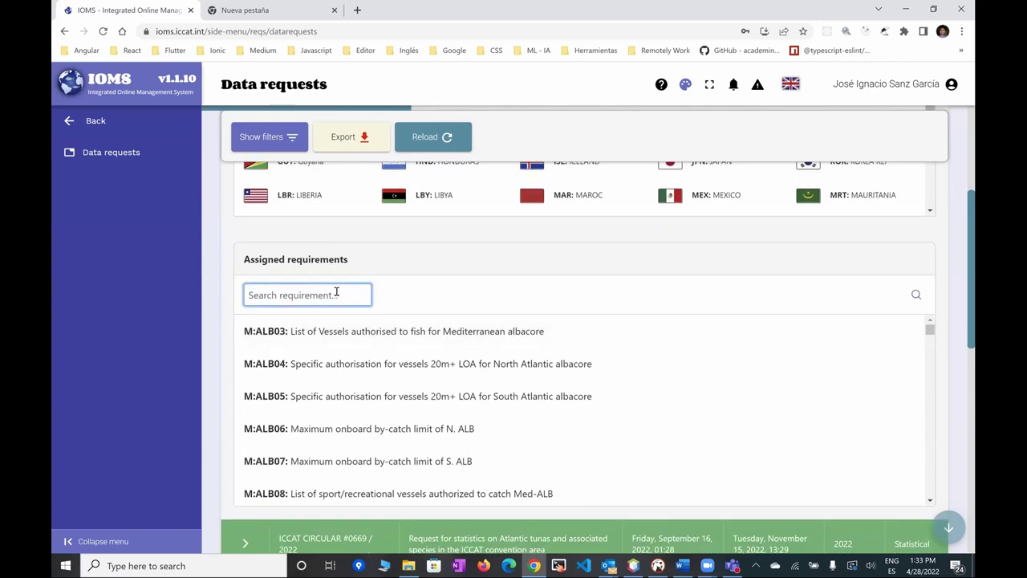
type("M:BT")
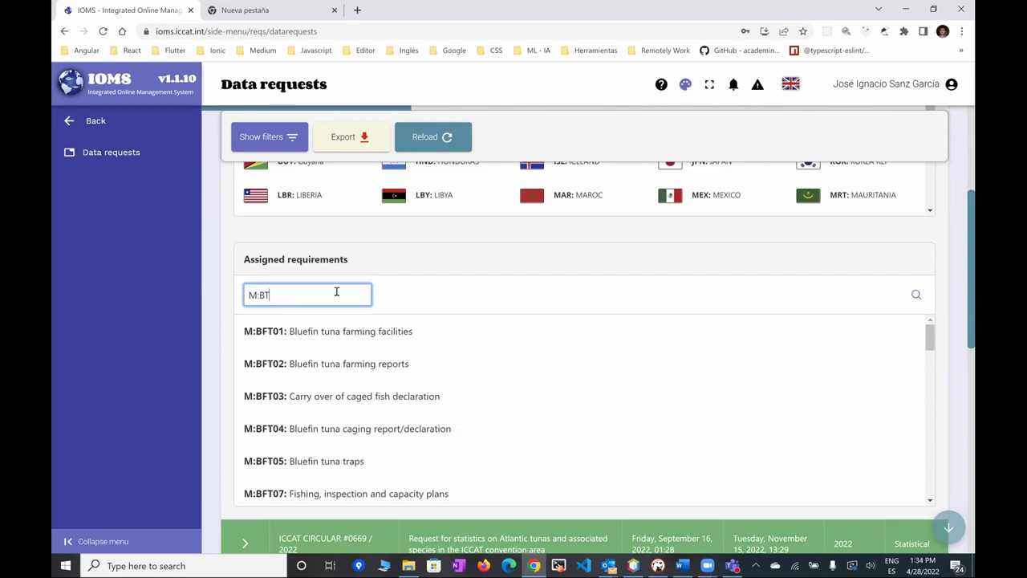
key("BackSpace")
type("FT03")
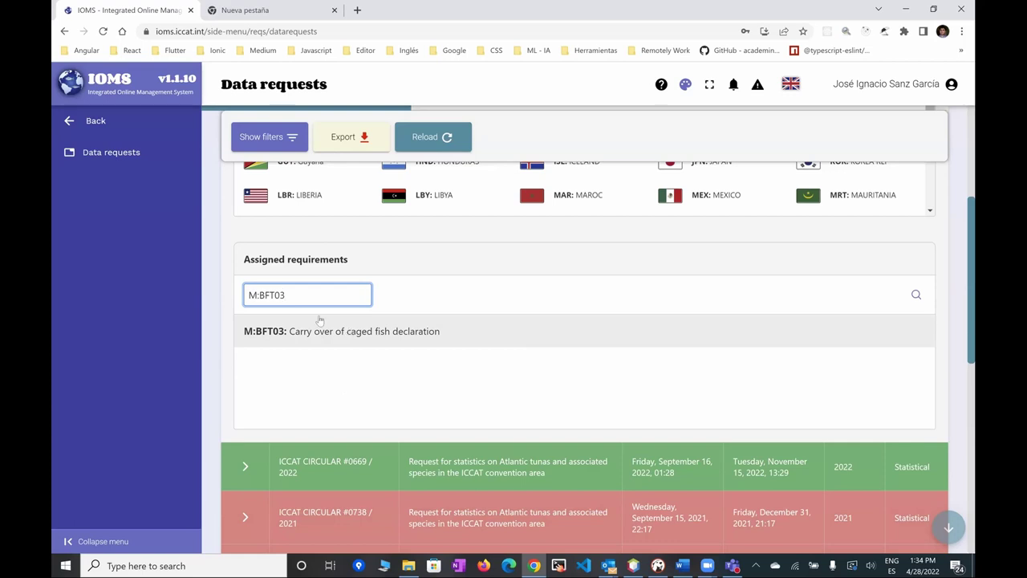
triple_click(294, 293)
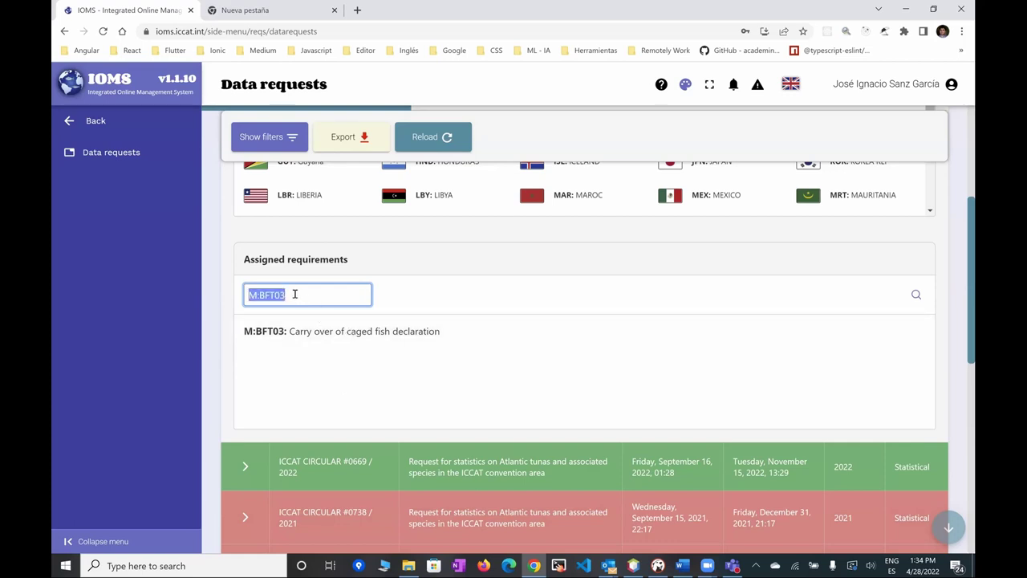
key("BackSpace")
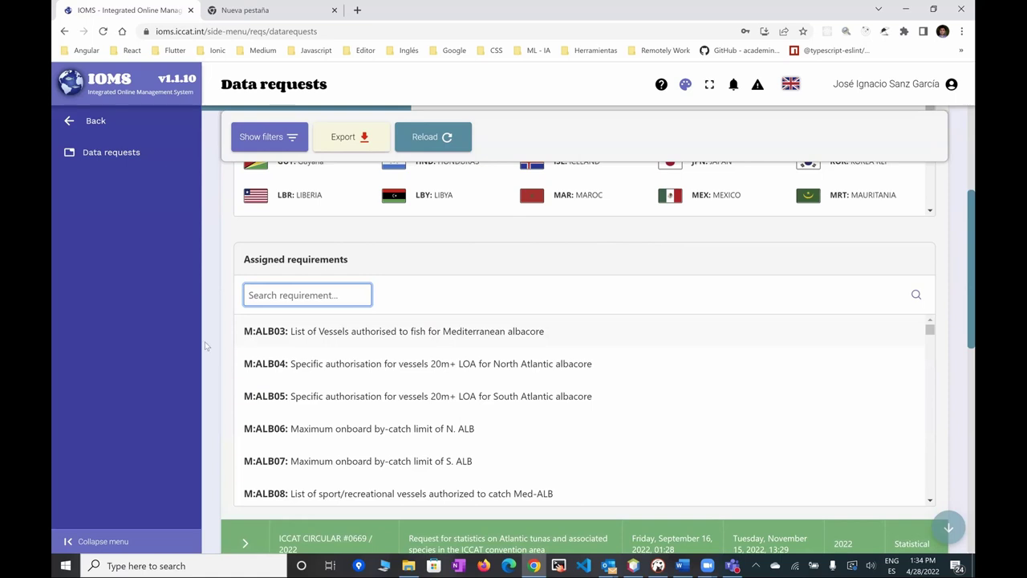
scroll(228, 319, "up", 4)
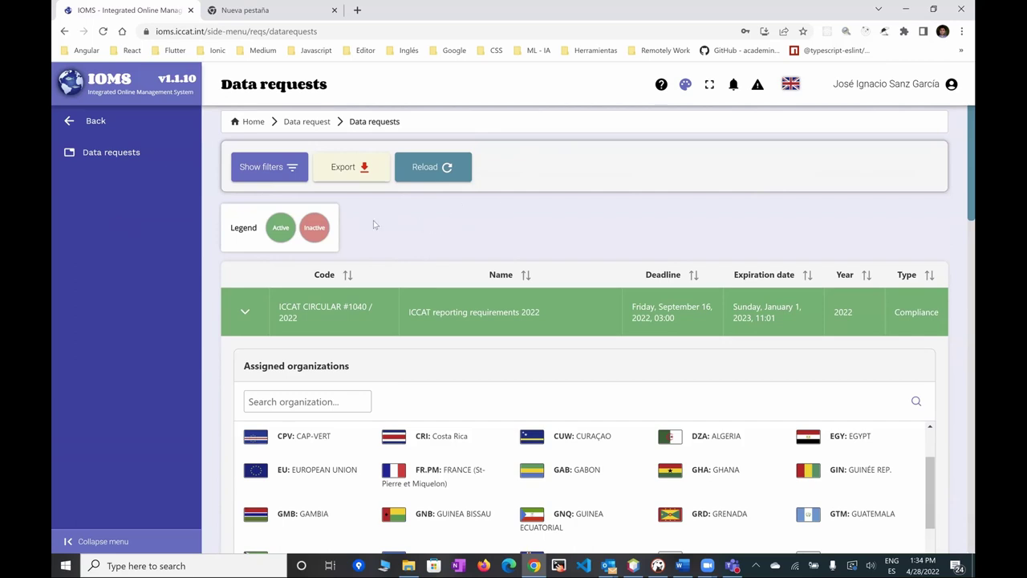
- Collapse circular #1040's details so the two active 2022 circulars are listed
left_click(245, 313)
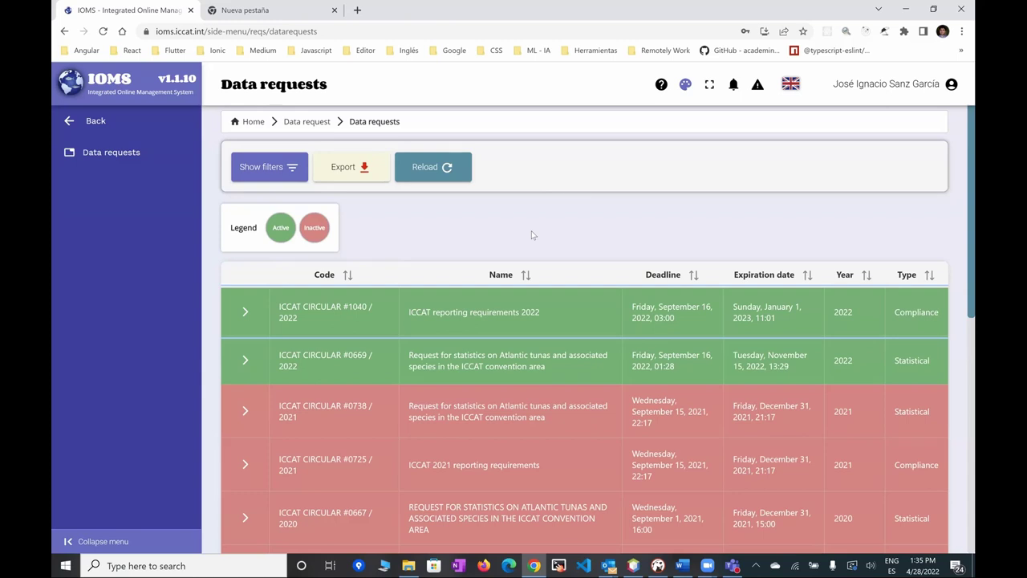
scroll(527, 237, "down", 1)
scroll(176, 192, "up", 1)
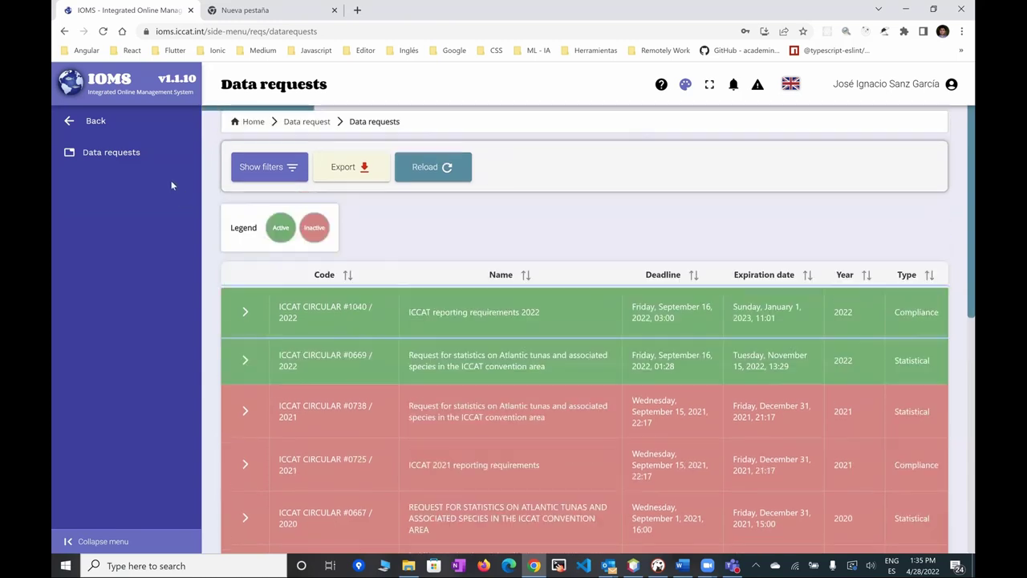
- Go back to the Options page and open Data requests by organizations, showing 2022 circulars #1040 and #0669
left_click(96, 121)
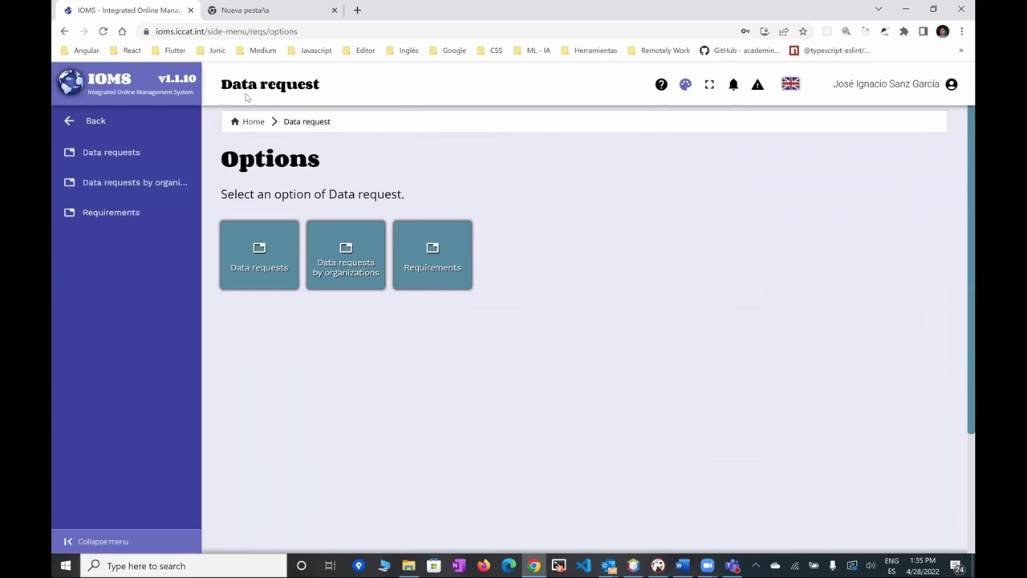
left_click(340, 250)
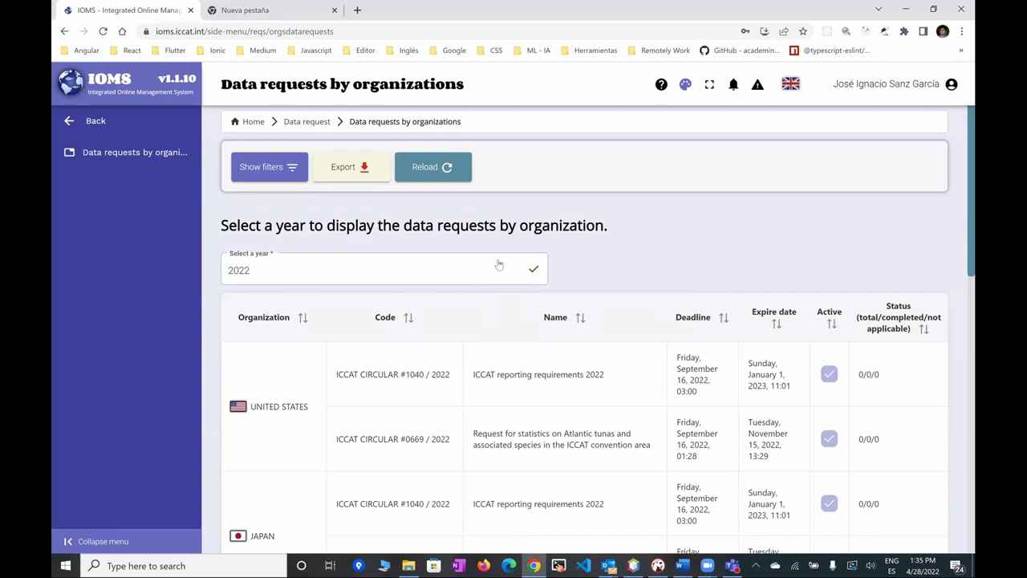
scroll(378, 390, "down", 1)
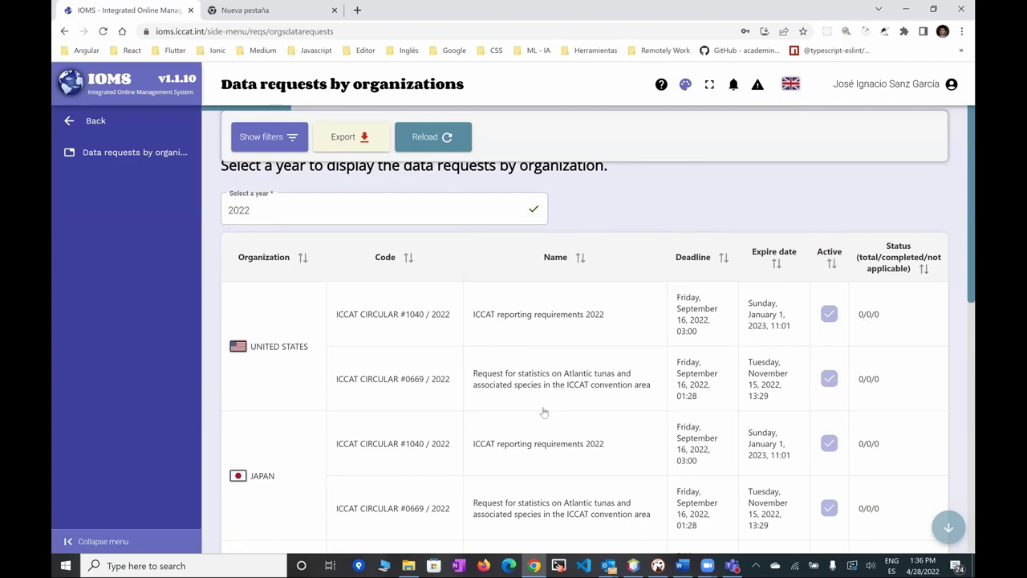
scroll(441, 329, "up", 1)
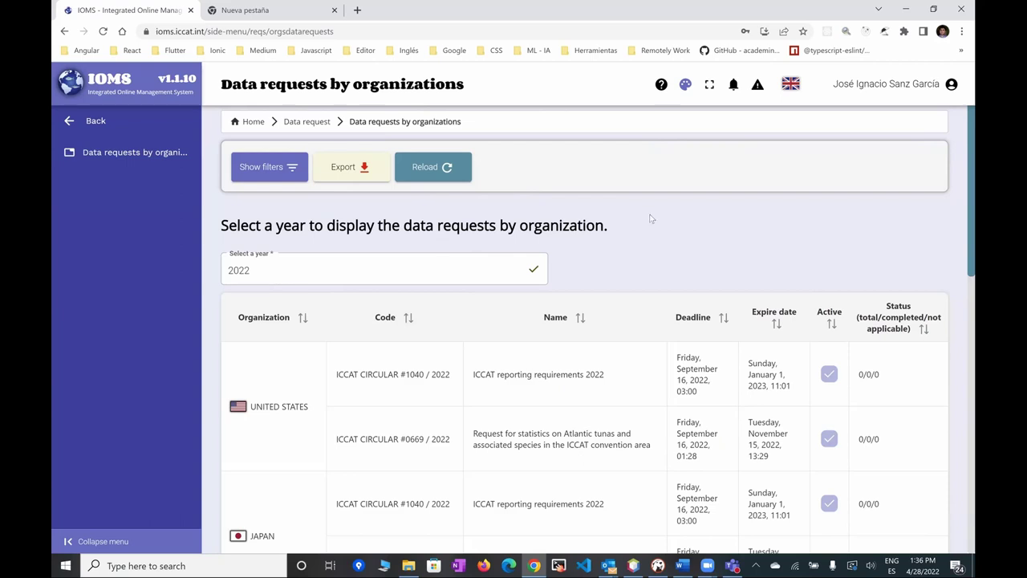
scroll(644, 280, "down", 2)
scroll(644, 280, "up", 2)
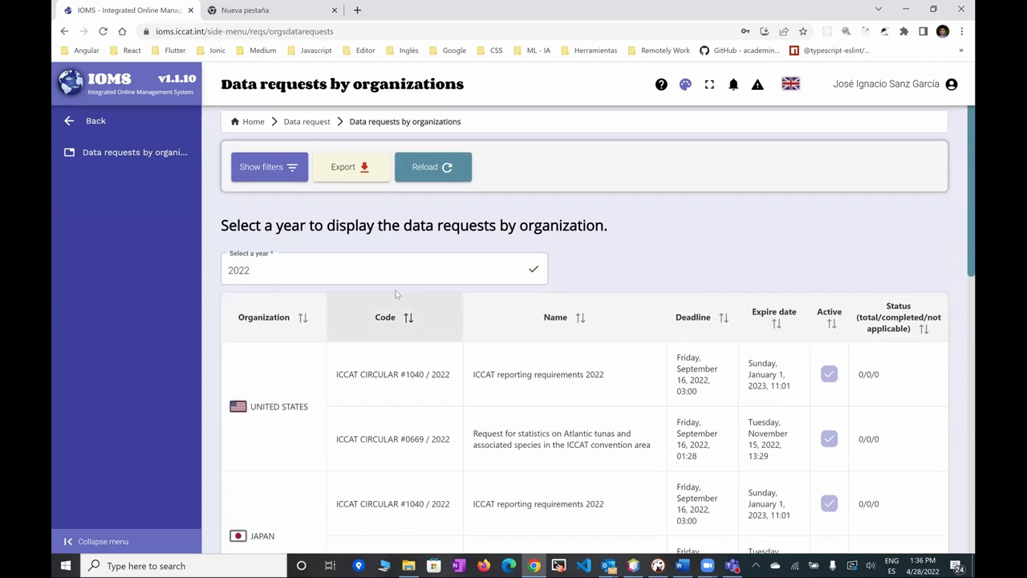
- Switch the organizations table year from 2022 to 2021, listing circulars #0725 and #0738
left_click(384, 272)
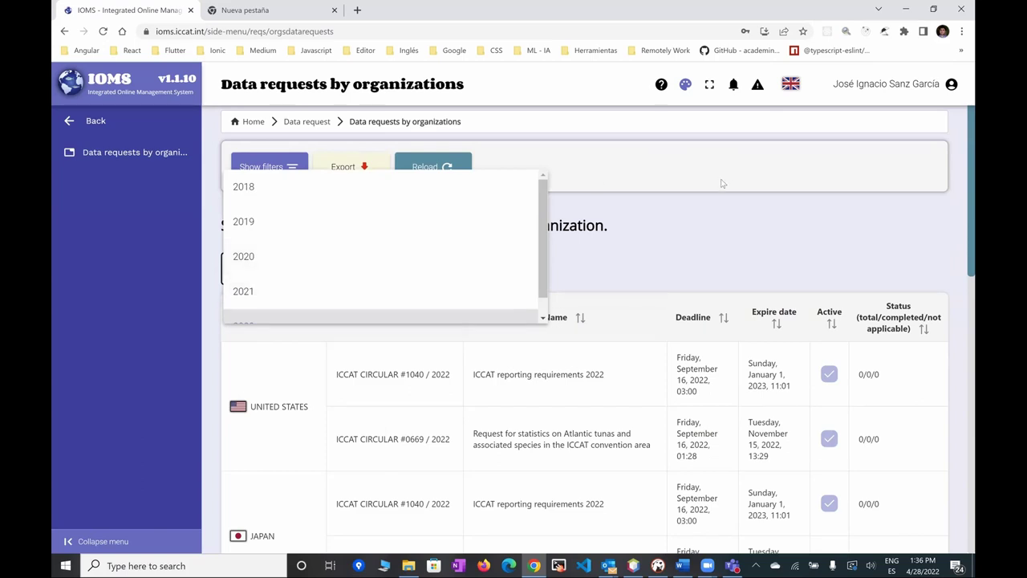
left_click(834, 415)
scroll(774, 404, "down", 2)
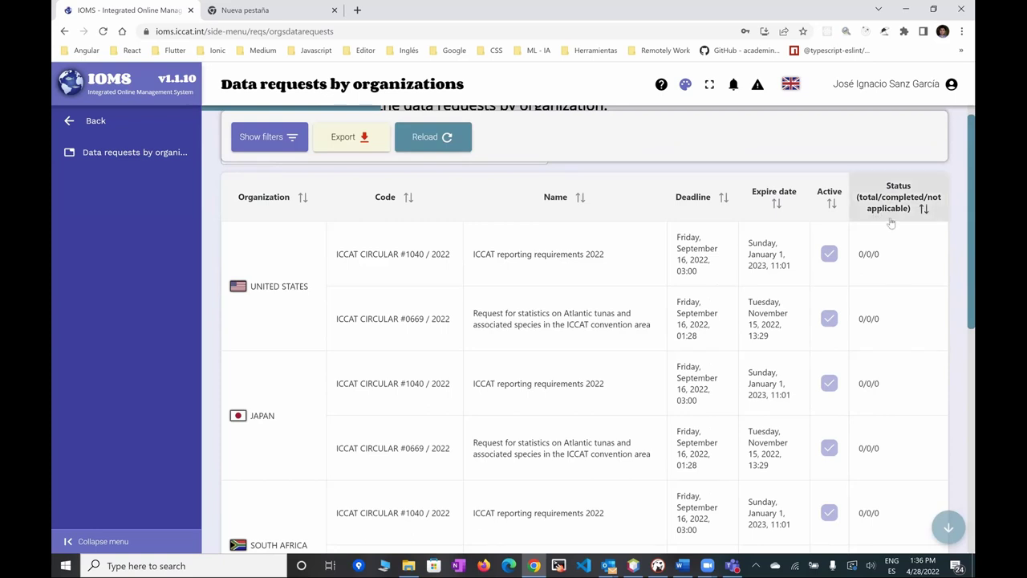
scroll(500, 350, "up", 2)
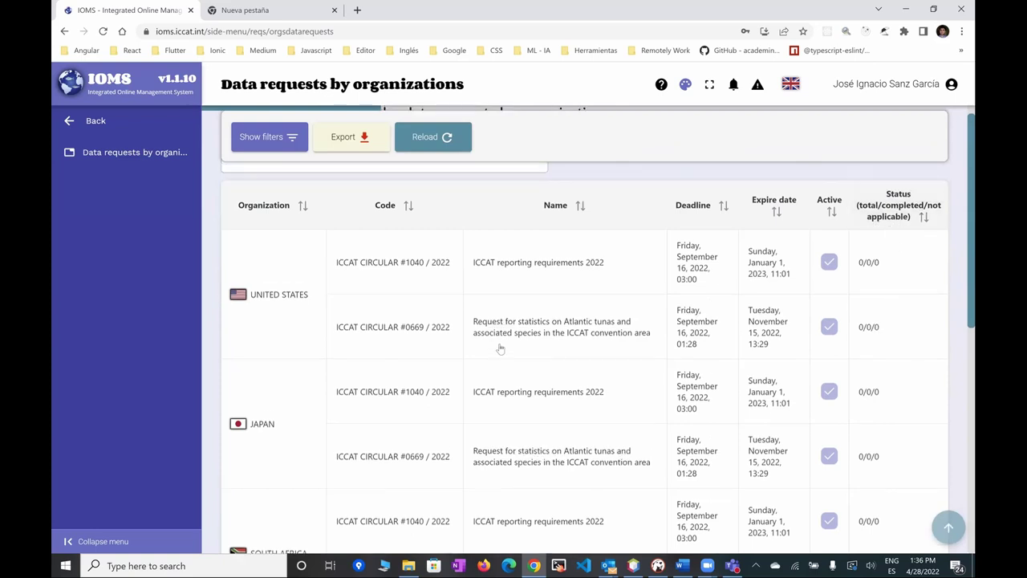
left_click(311, 277)
left_click(280, 291)
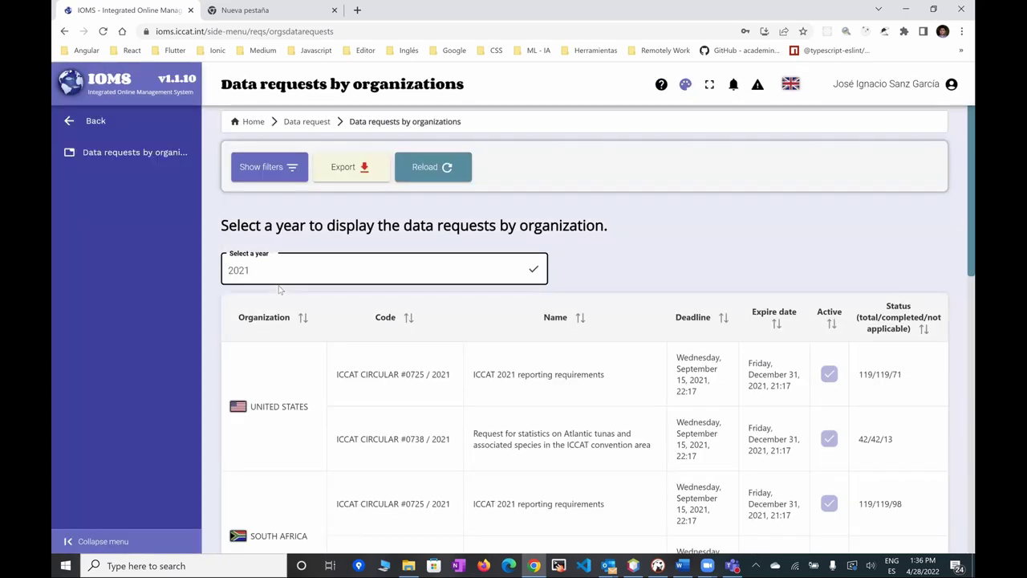
scroll(818, 362, "down", 1)
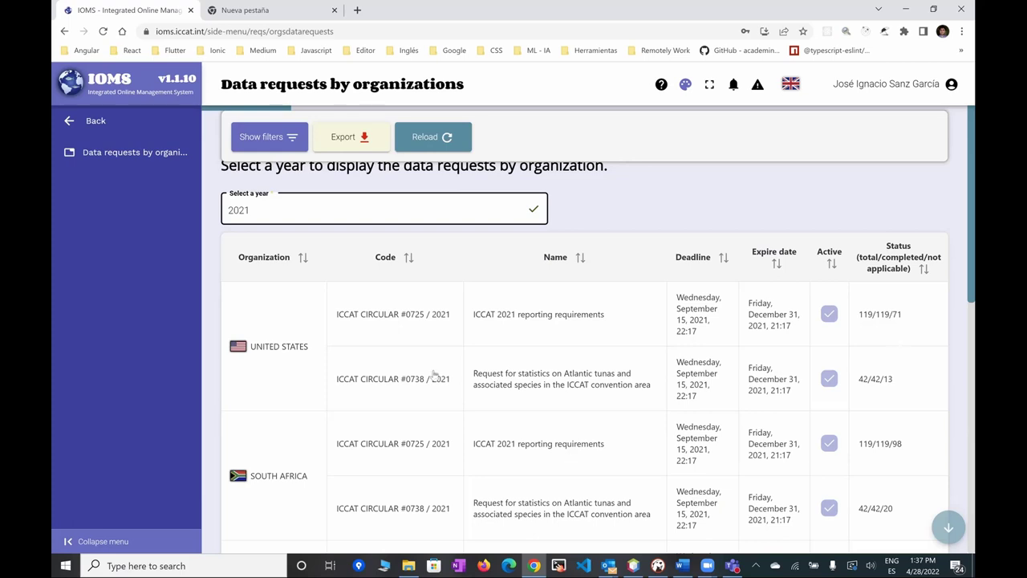
scroll(573, 357, "down", 2)
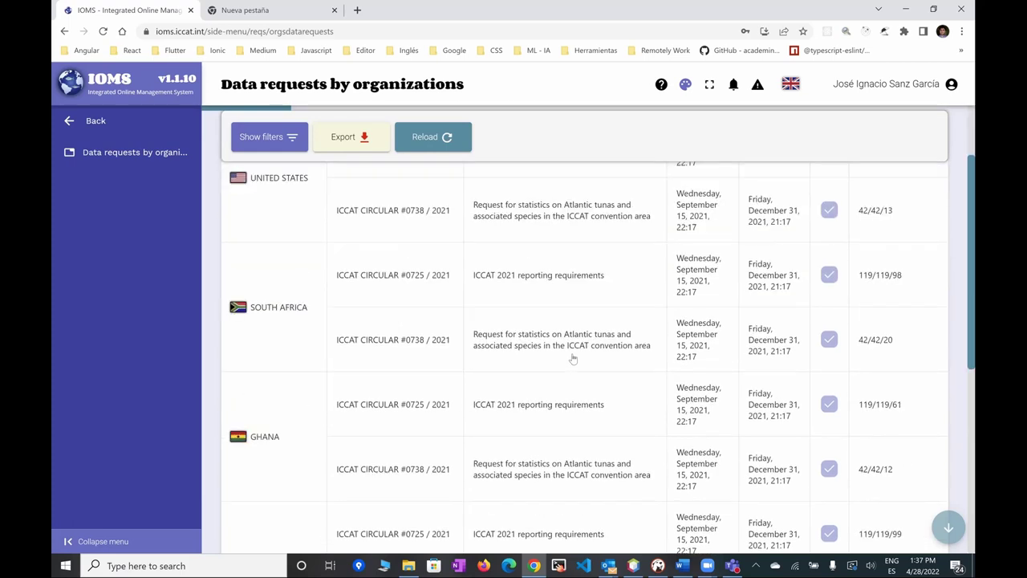
scroll(573, 355, "down", 2)
scroll(571, 348, "up", 5)
left_click(628, 241)
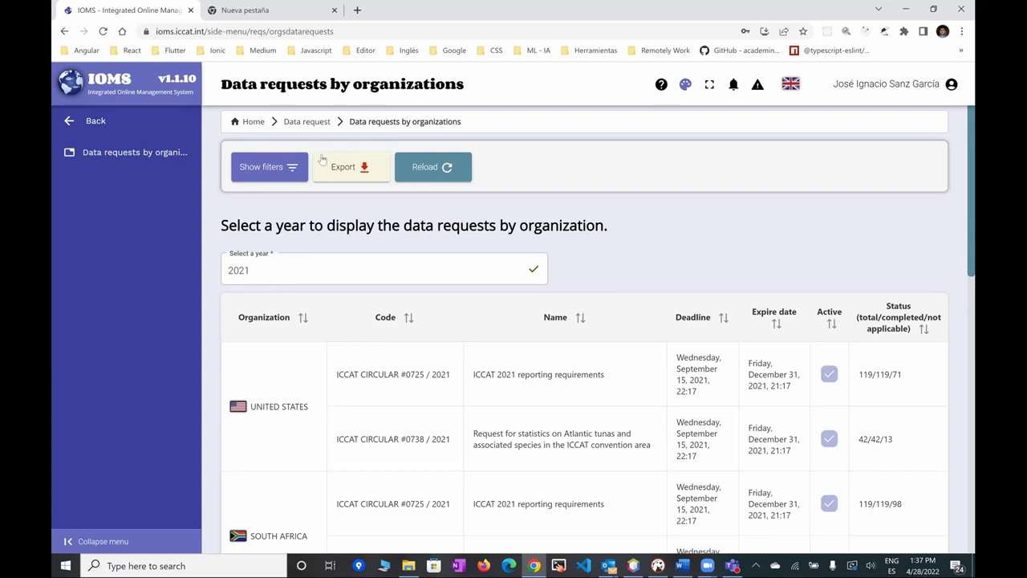
- Show the column filters and filter Organization by 'sou' to find South Africa's circulars
left_click(290, 171)
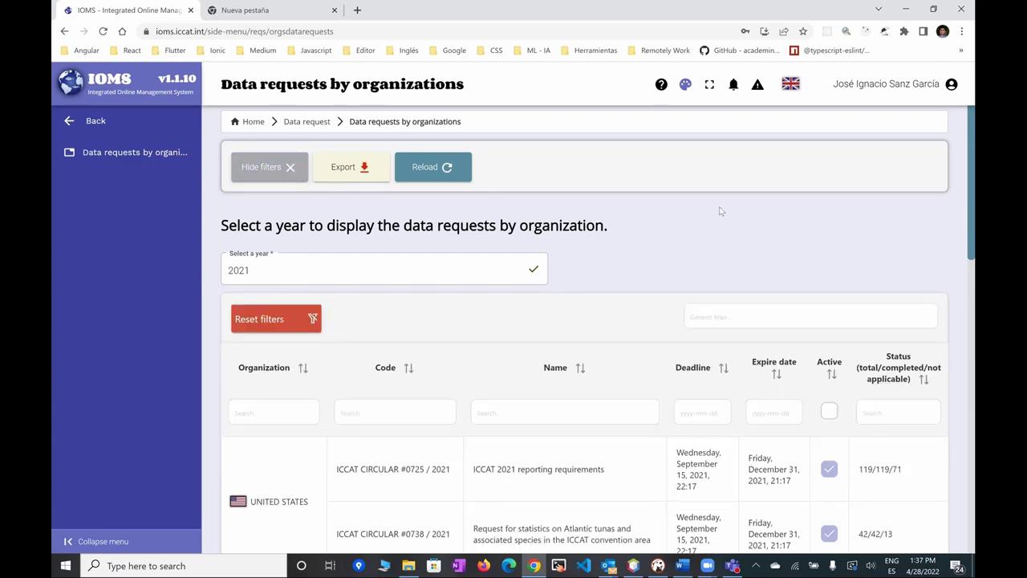
scroll(719, 216, "down", 1)
scroll(509, 270, "down", 2)
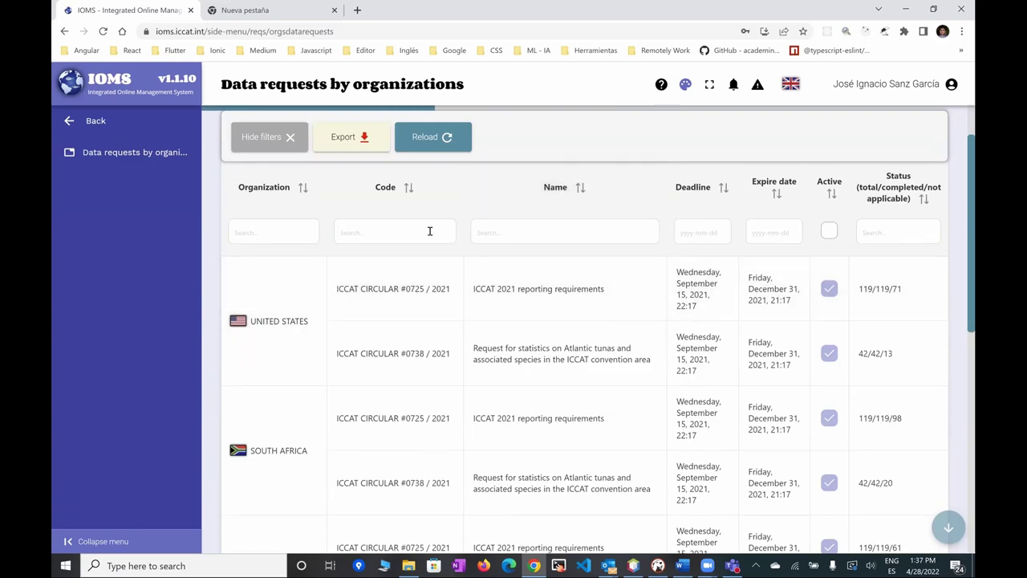
left_click(278, 228)
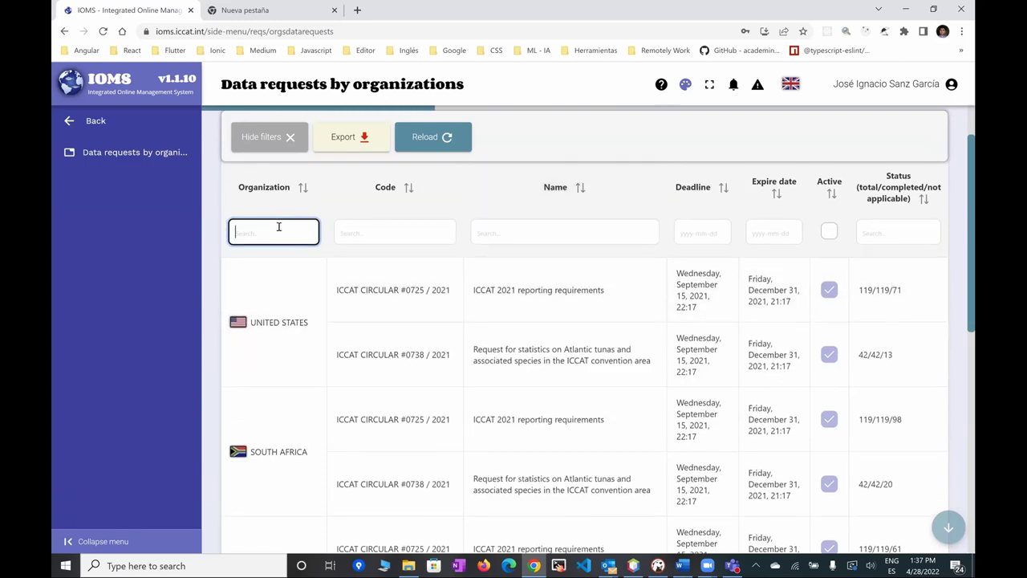
type("sou")
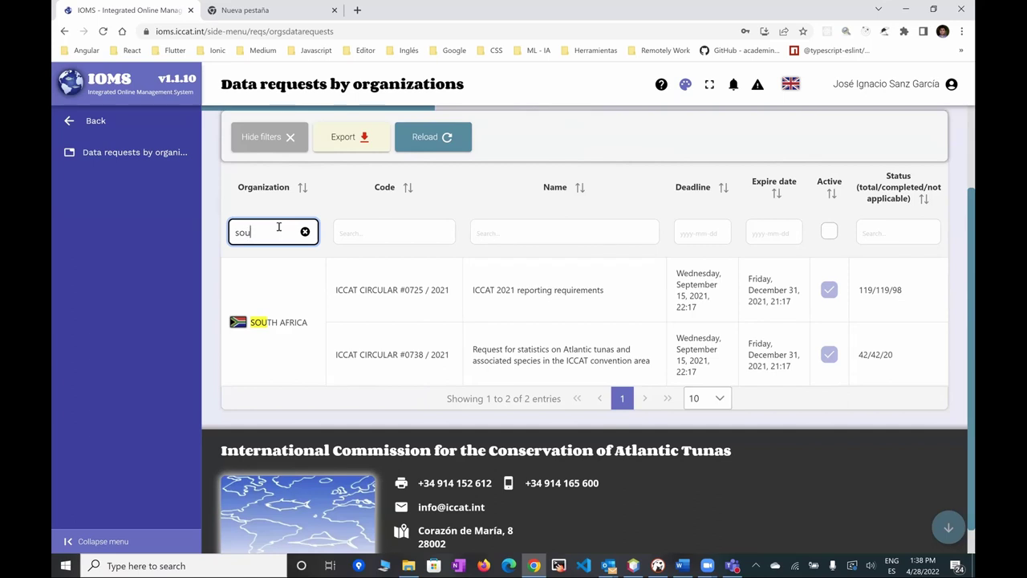
key("BackSpace")
key("BackSpace")
key("BackSpace")
- Filter the Code column by 0725, then clear it so all organizations show again
left_click(392, 232)
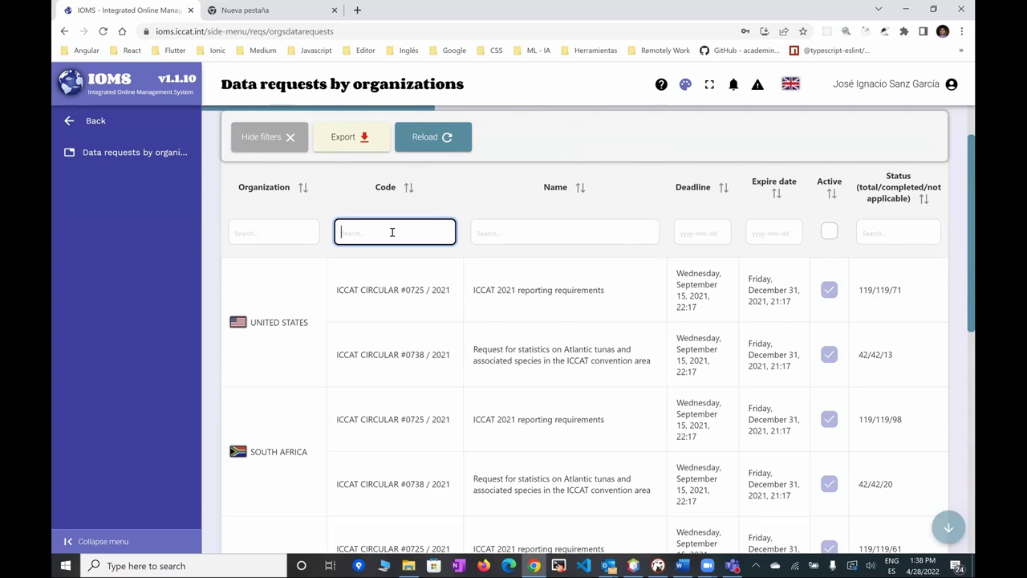
type("0725")
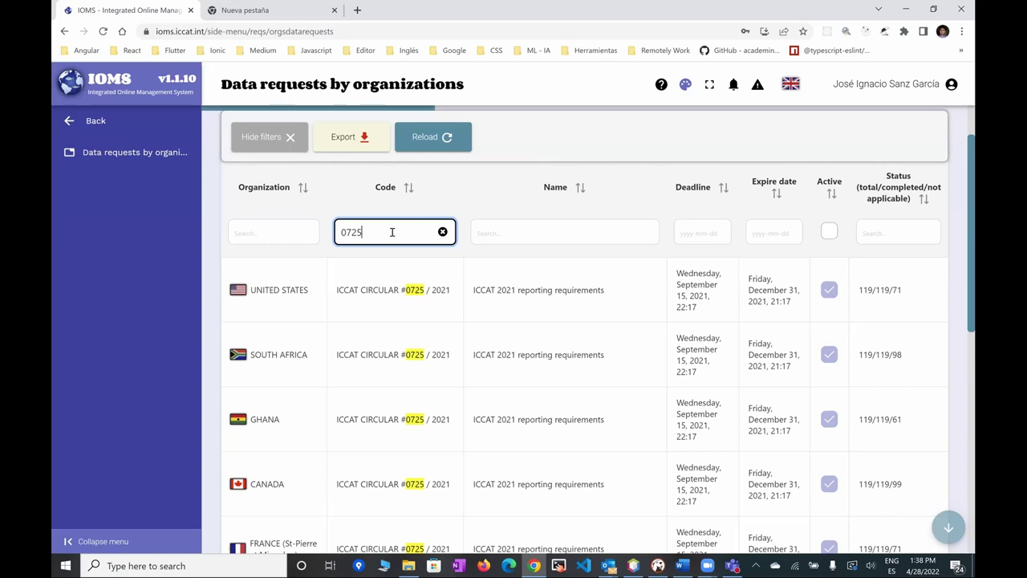
key("BackSpace")
key("BackSpace")
key("BackSpace")
key("BackSpace")
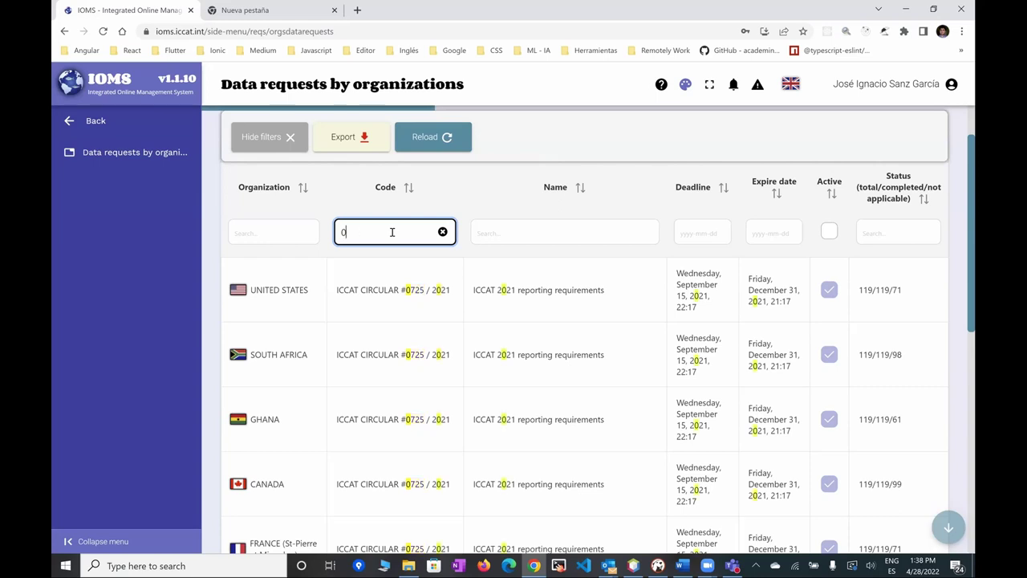
scroll(395, 241, "up", 3)
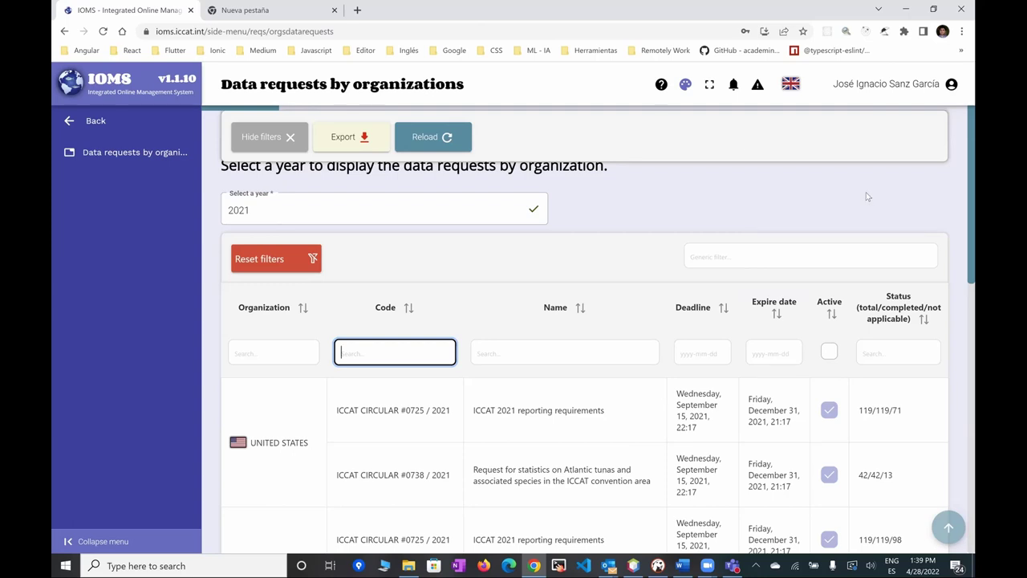
scroll(857, 218, "down", 2)
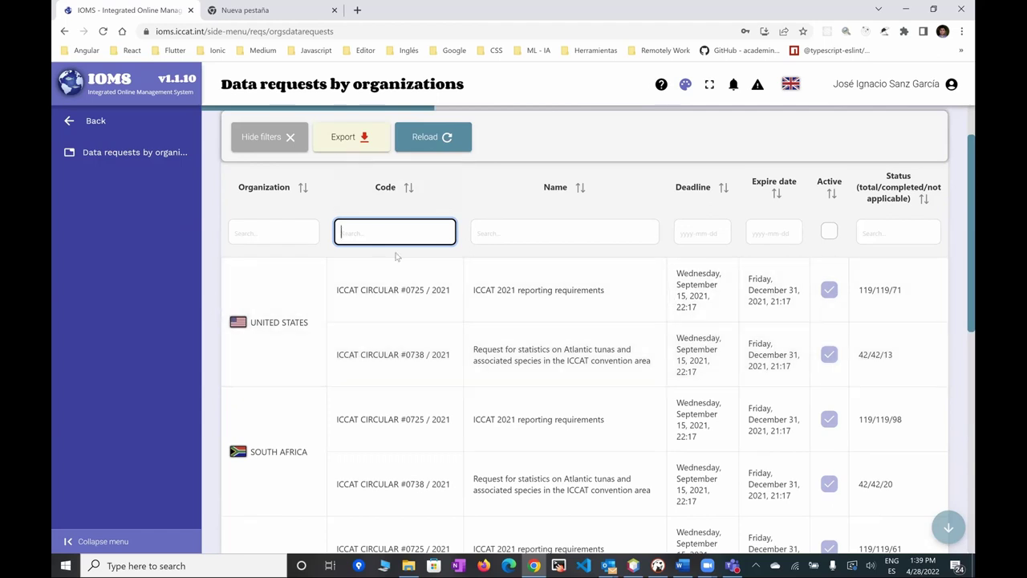
- Enter 725 in the Code search to list circular #0725 rows for the United States and South Africa
type("725")
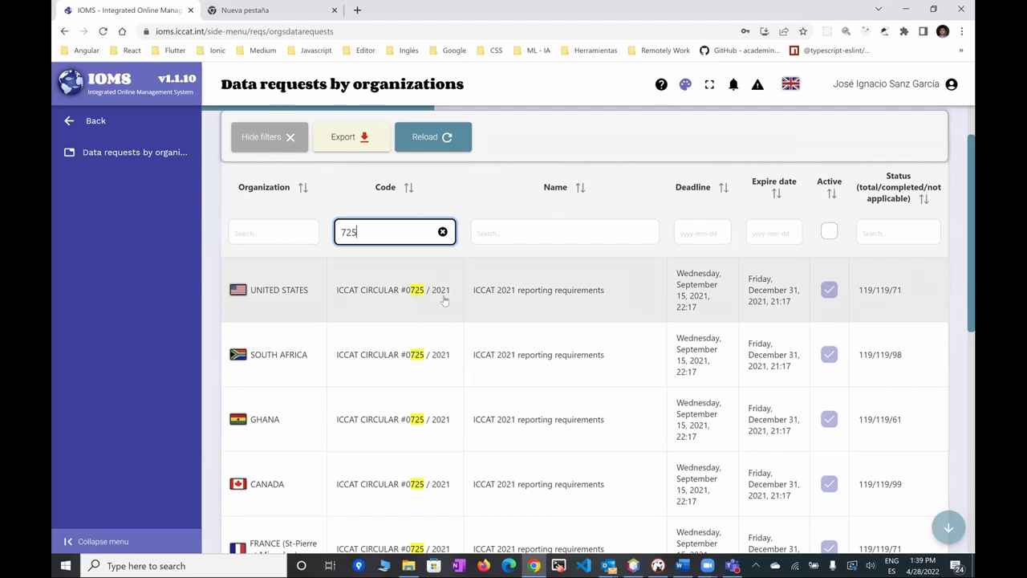
scroll(445, 300, "down", 1)
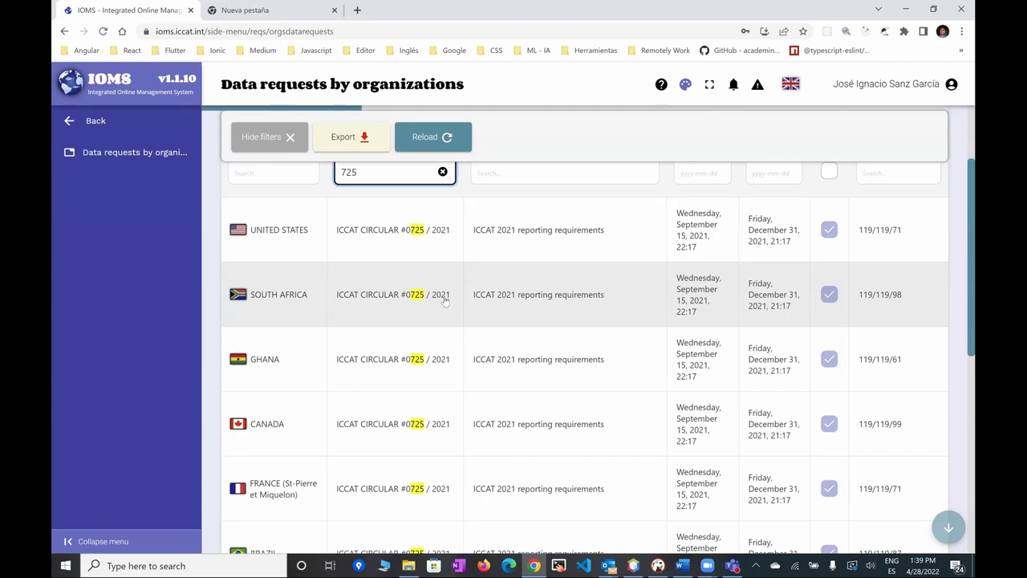
scroll(481, 288, "down", 1)
scroll(512, 280, "down", 1)
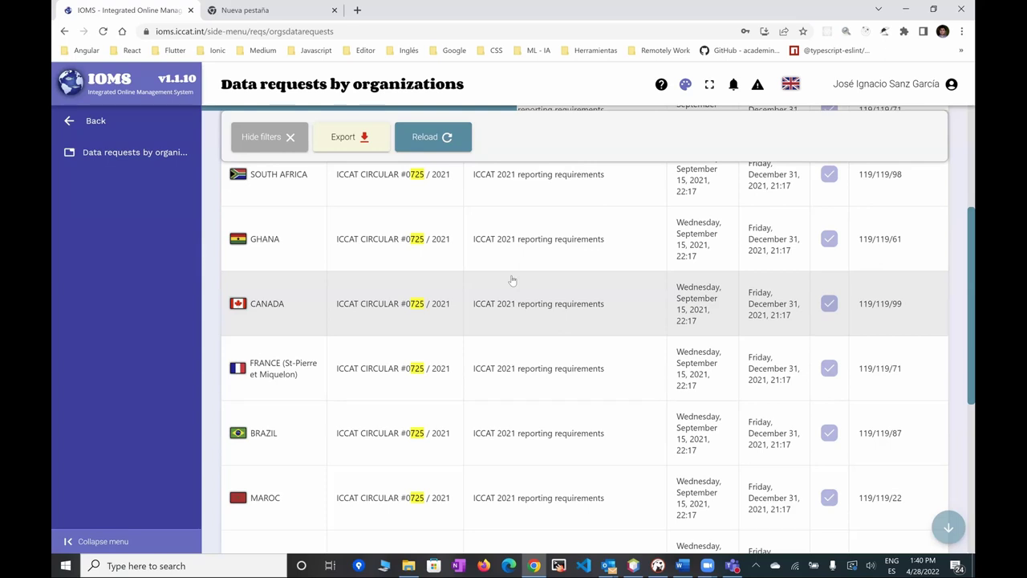
scroll(512, 280, "up", 5)
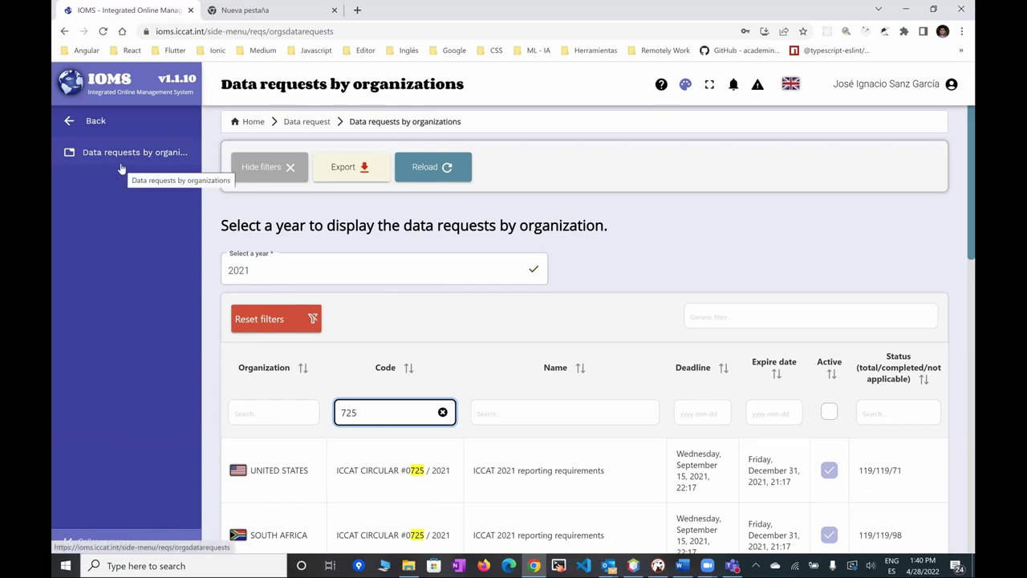
- Go back to the Data request Options page and choose the Requirements card
left_click(116, 127)
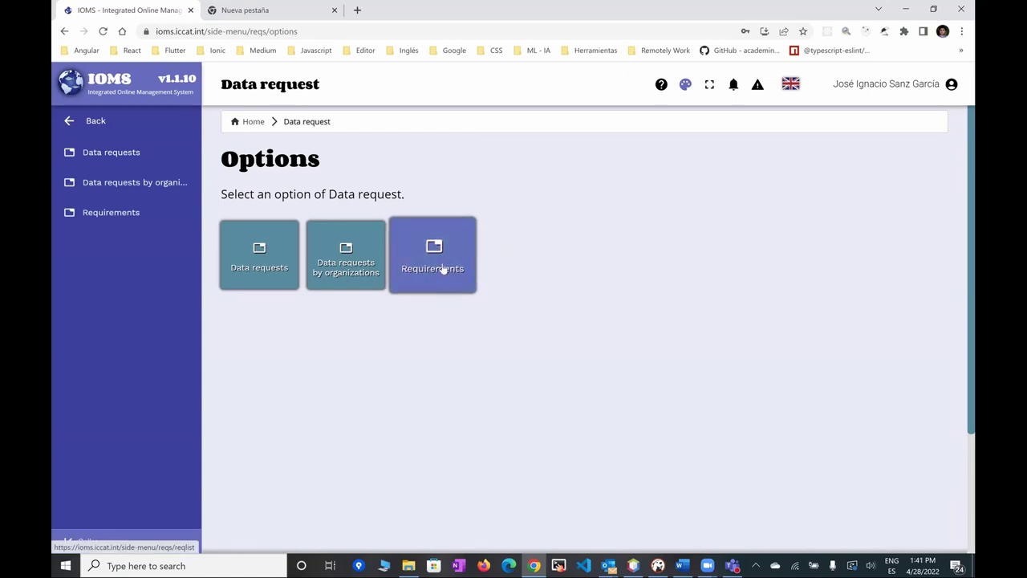
left_click(443, 268)
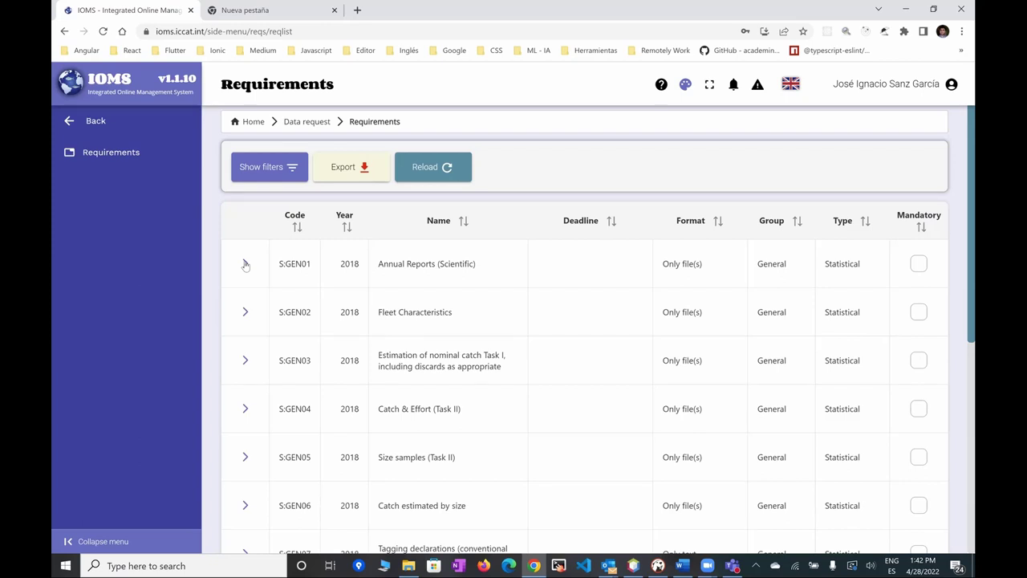
left_click(245, 264)
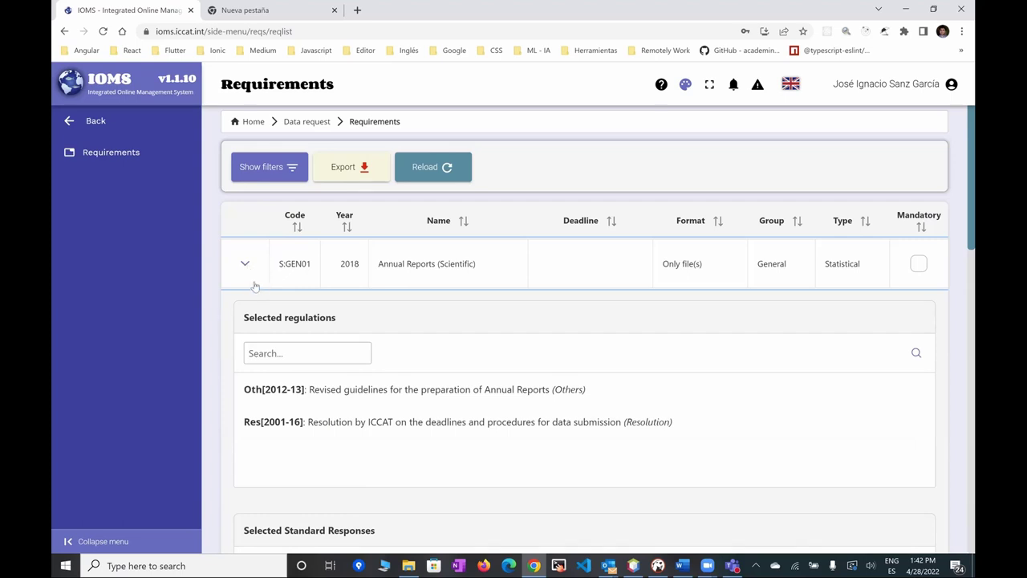
scroll(367, 315, "down", 2)
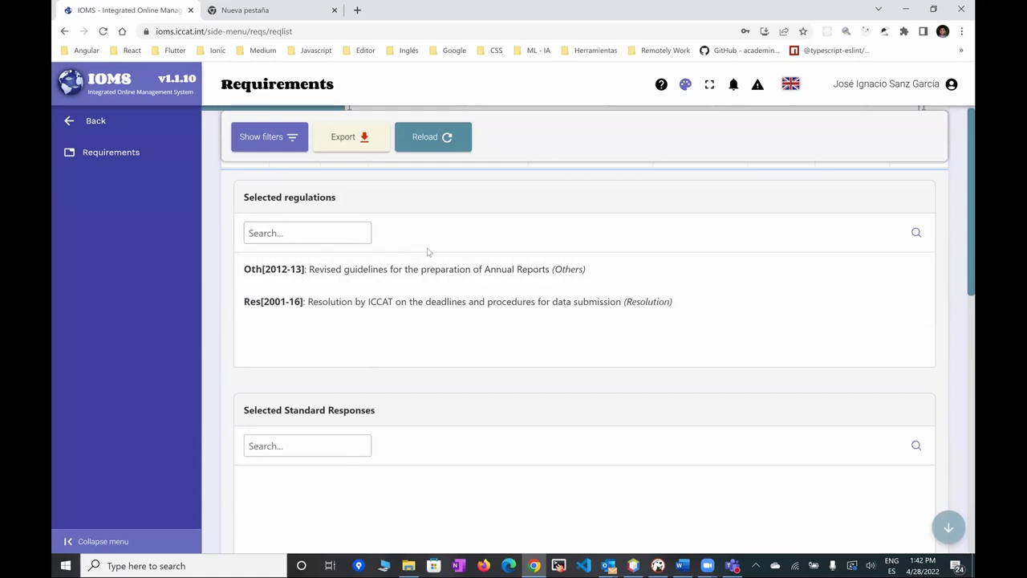
scroll(393, 326, "down", 1)
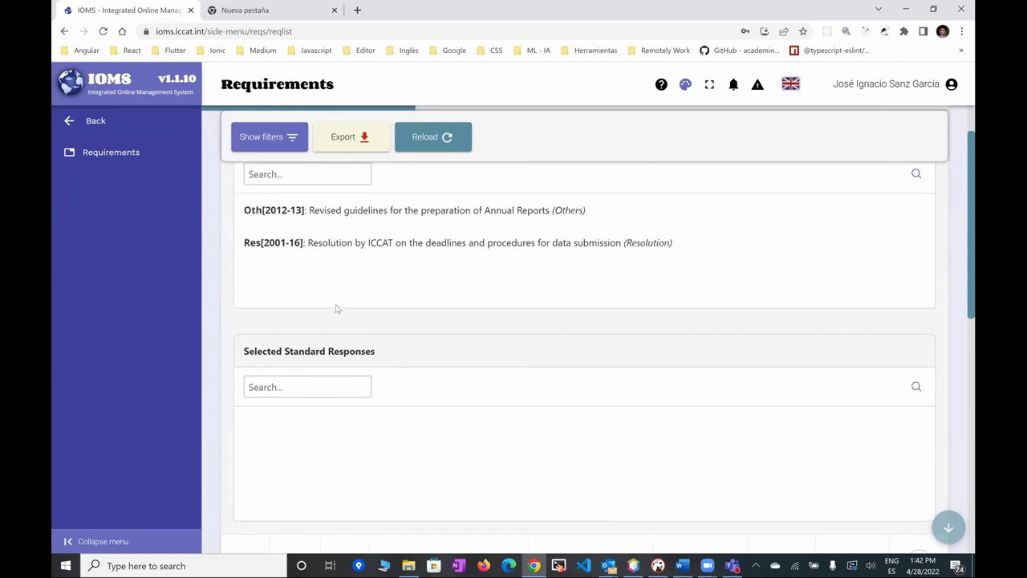
scroll(383, 397, "up", 1)
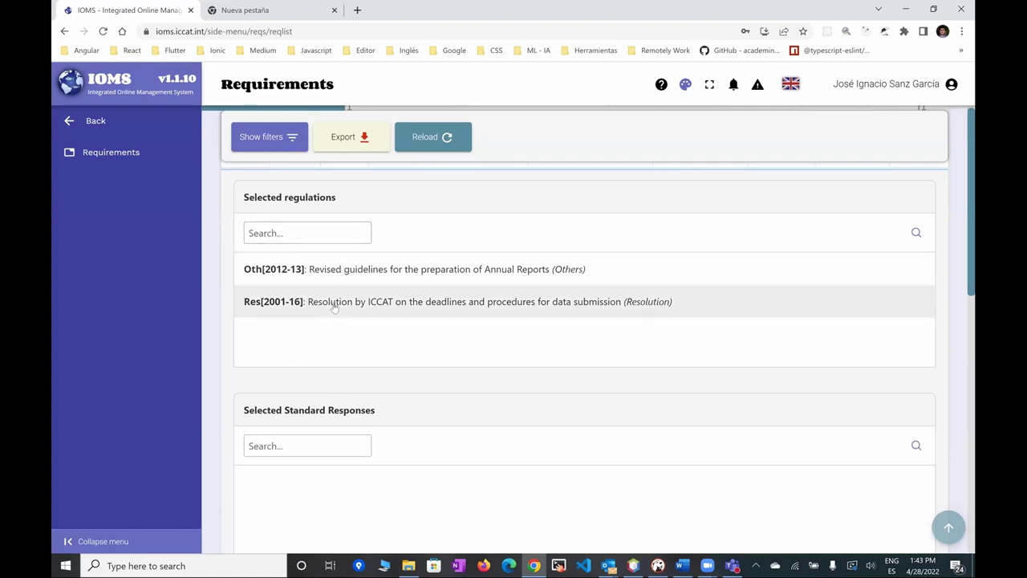
scroll(295, 247, "up", 2)
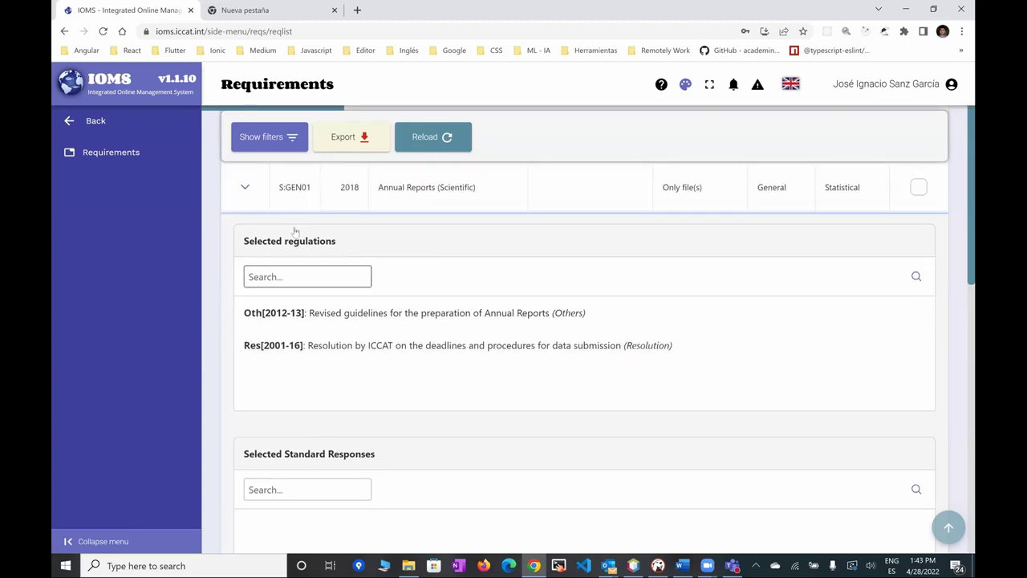
- Show the column filters and filter the Code column by M:GEN03
left_click(283, 175)
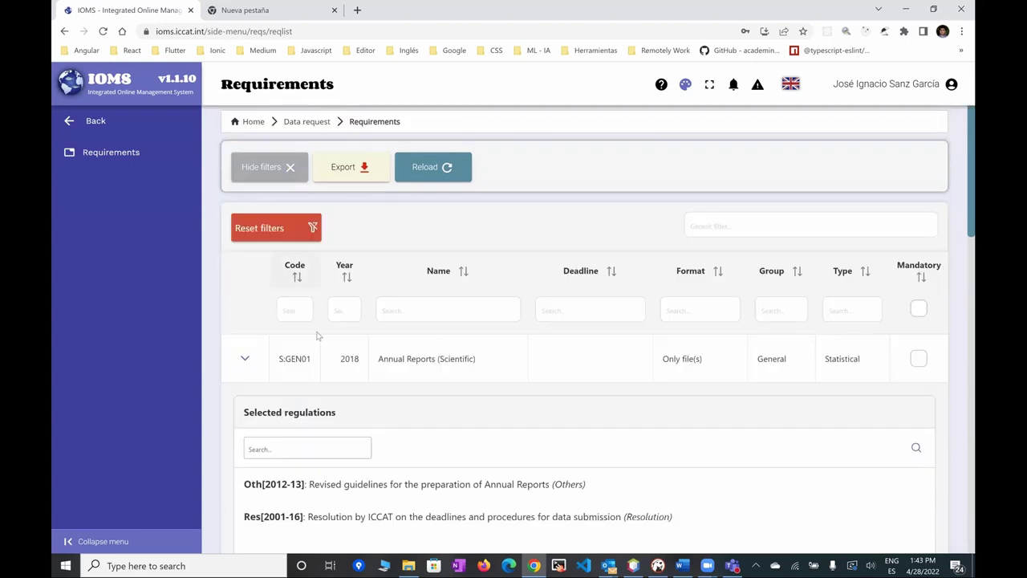
scroll(420, 313, "down", 1)
left_click(244, 300)
left_click(443, 245)
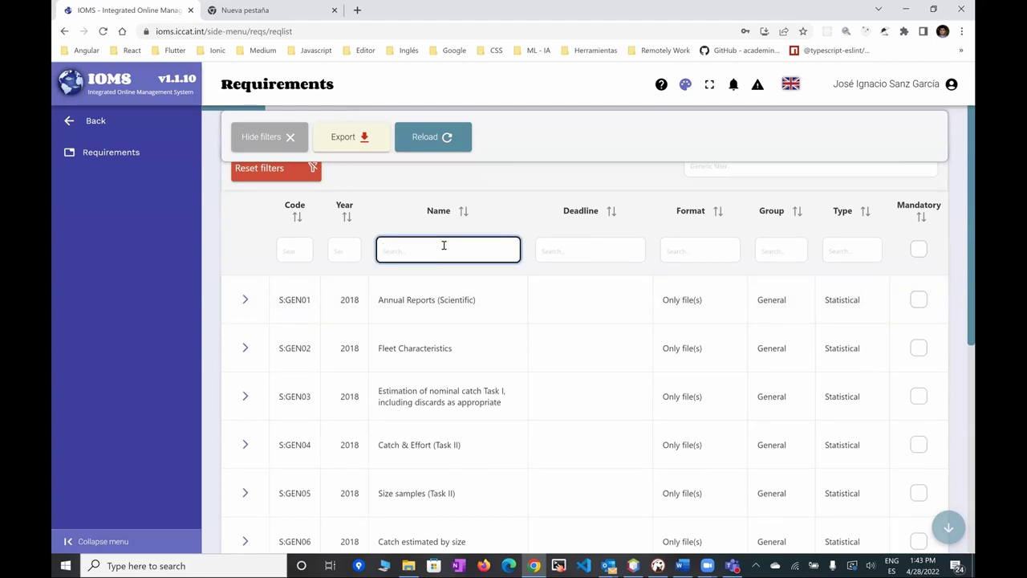
left_click(291, 255)
type("M:")
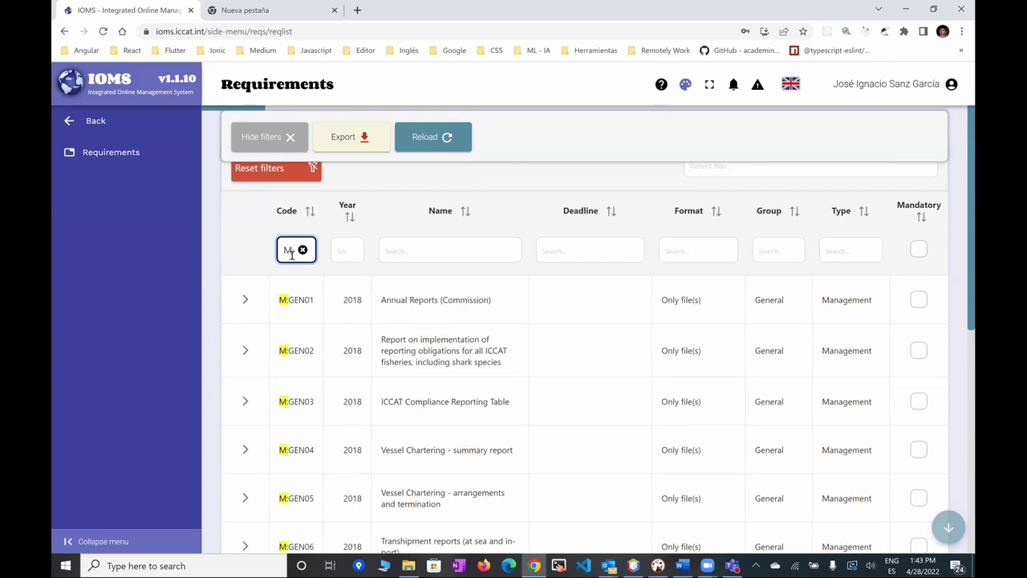
type("GEN03")
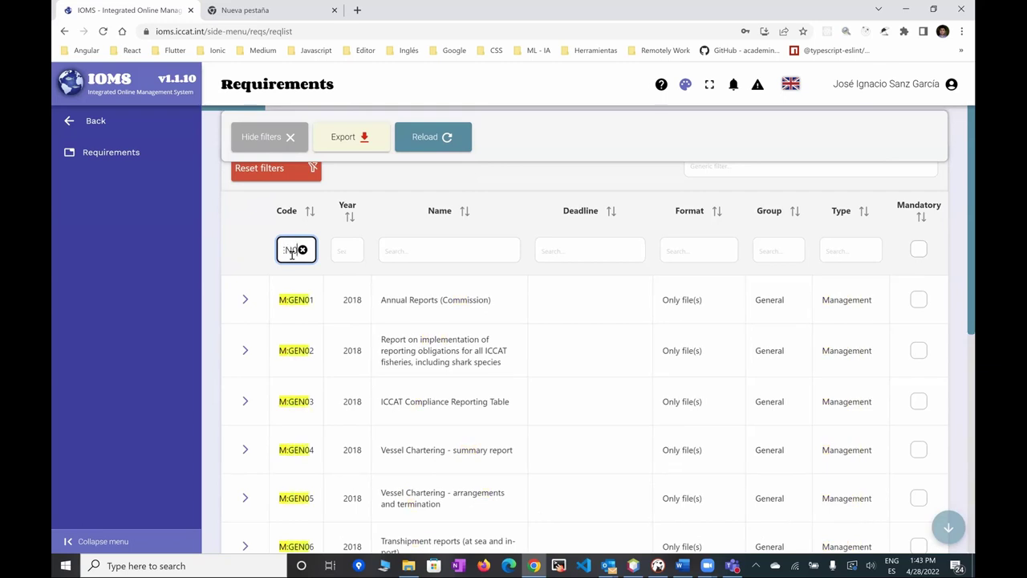
- Set the Year filter to 2022 and collapse the side menu to icons
left_click(343, 248)
type("200")
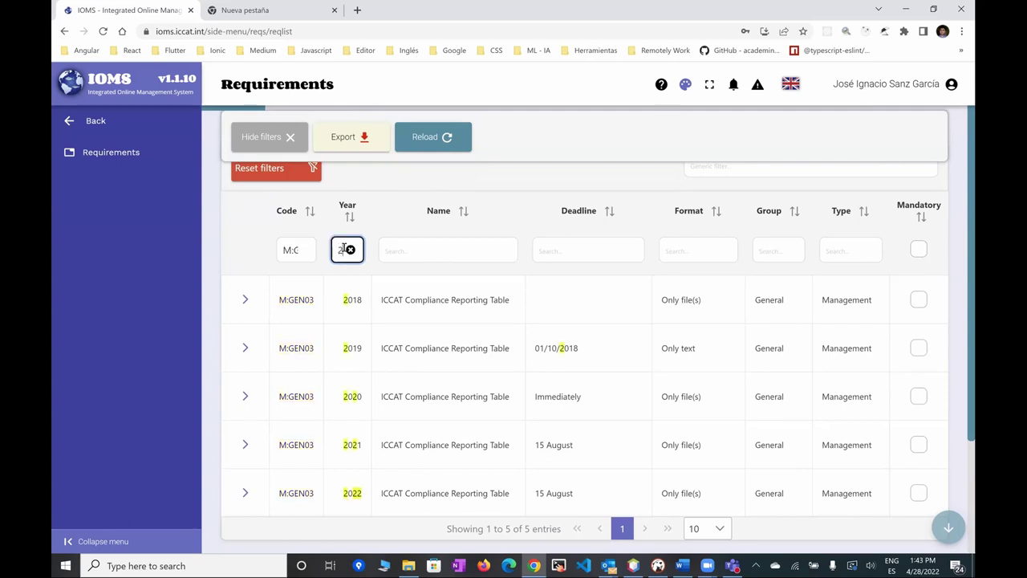
key("BackSpace")
type("22")
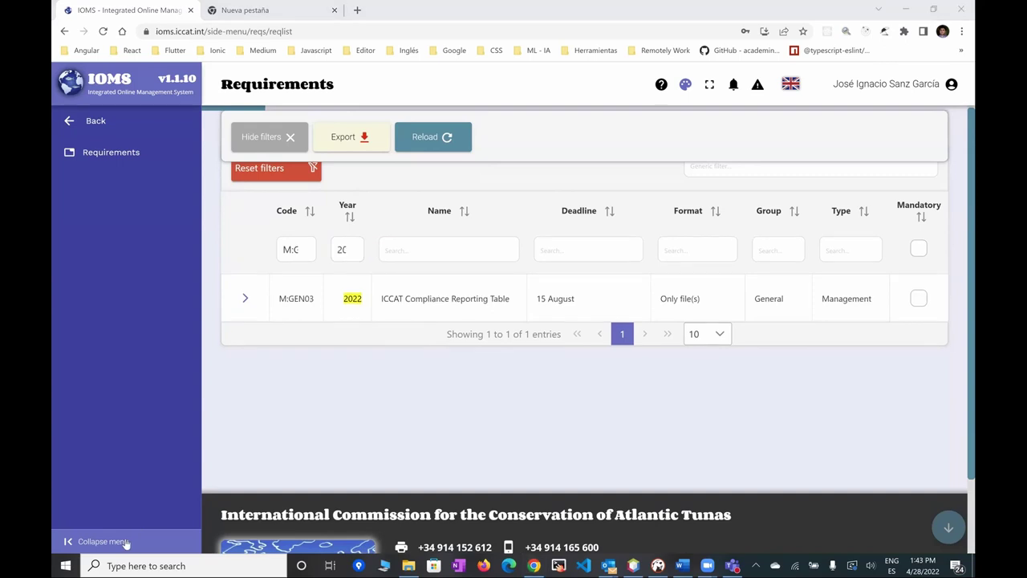
left_click(103, 541)
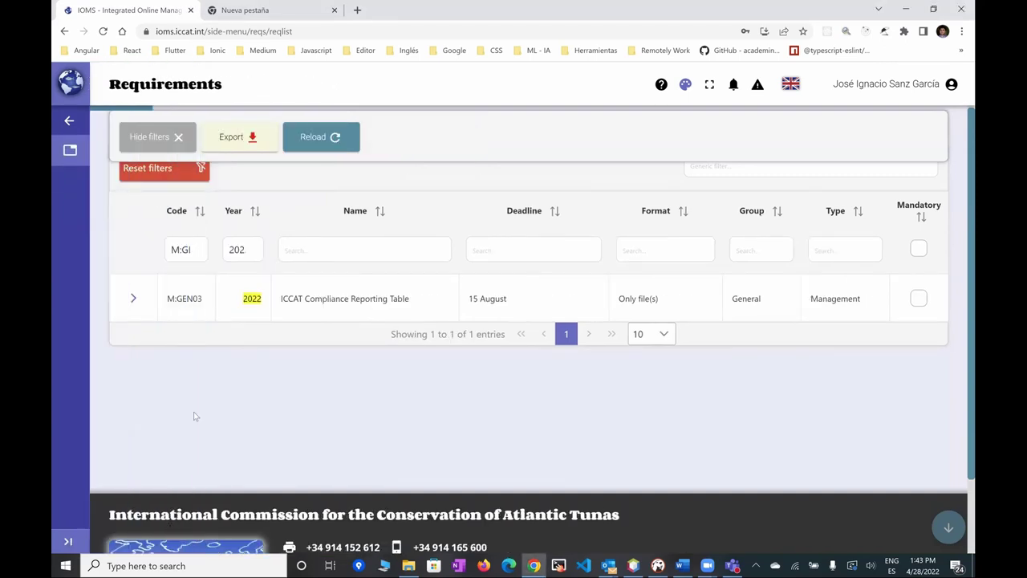
scroll(194, 408, "up", 2)
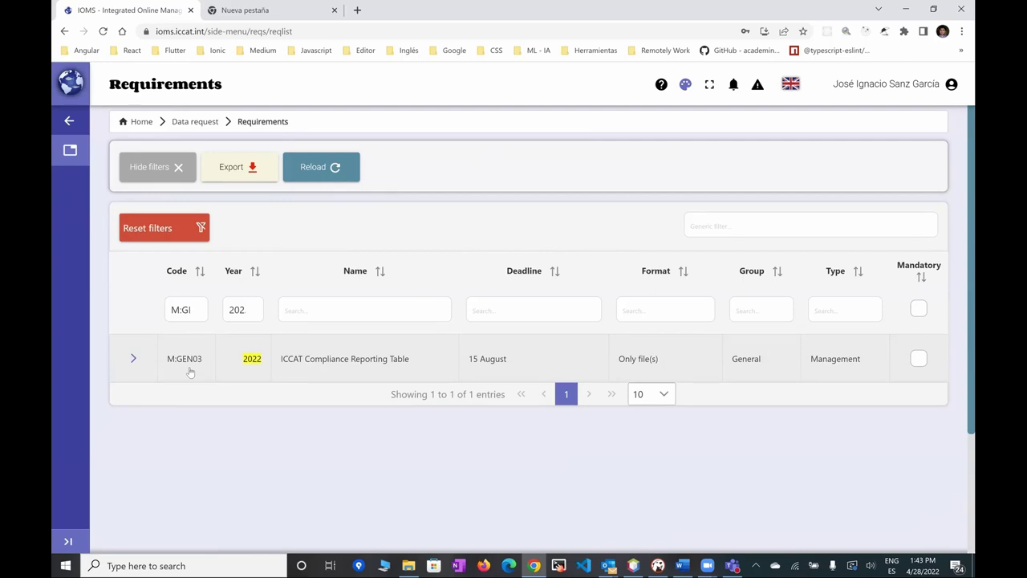
- Expand the M:GEN03 2022 row to review its regulations and standard responses, then hide the filters
left_click(133, 359)
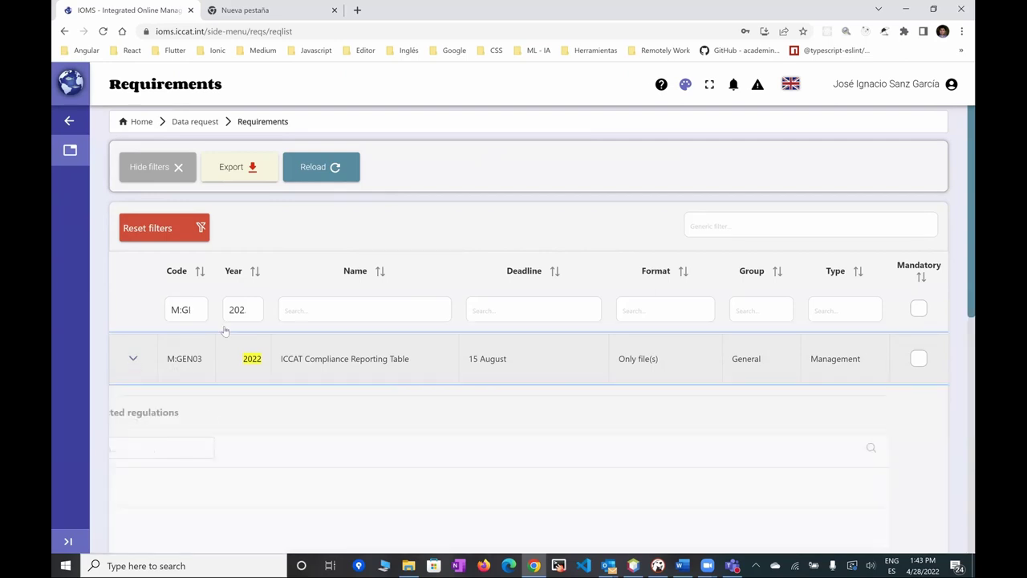
scroll(319, 321, "down", 3)
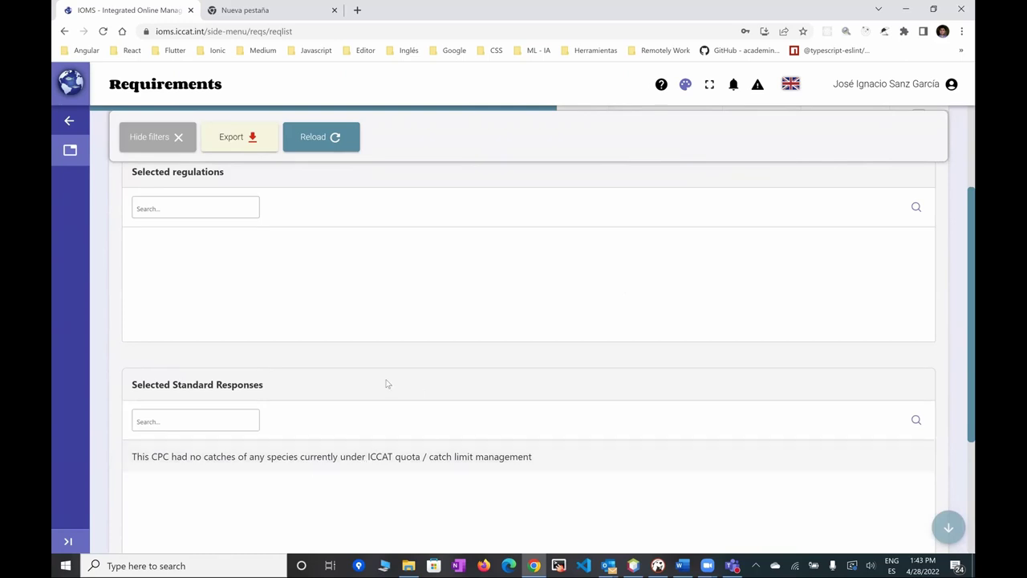
scroll(385, 383, "down", 1)
scroll(358, 443, "up", 3)
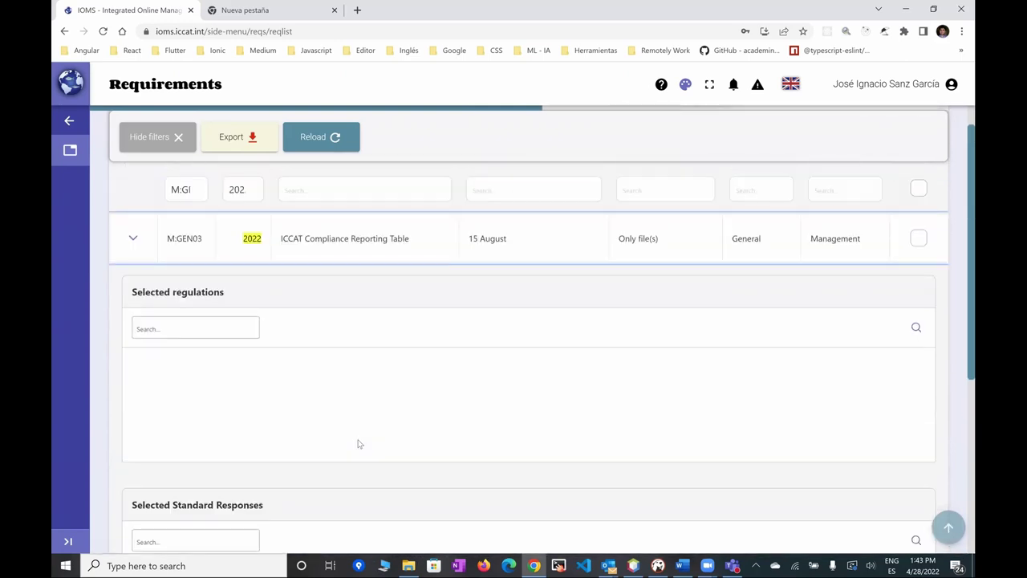
scroll(359, 443, "up", 2)
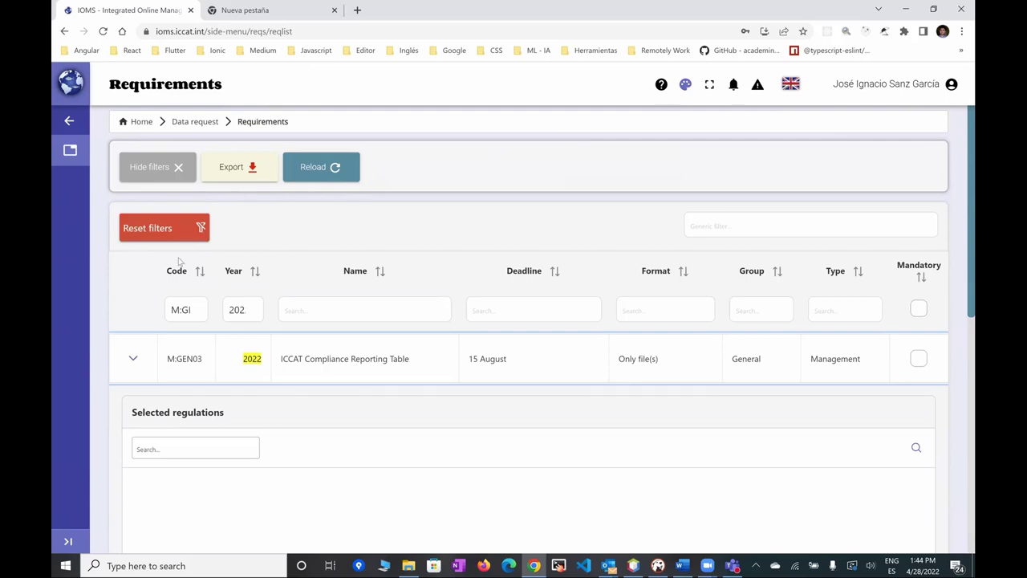
scroll(324, 329, "down", 1)
scroll(201, 241, "up", 1)
left_click(161, 178)
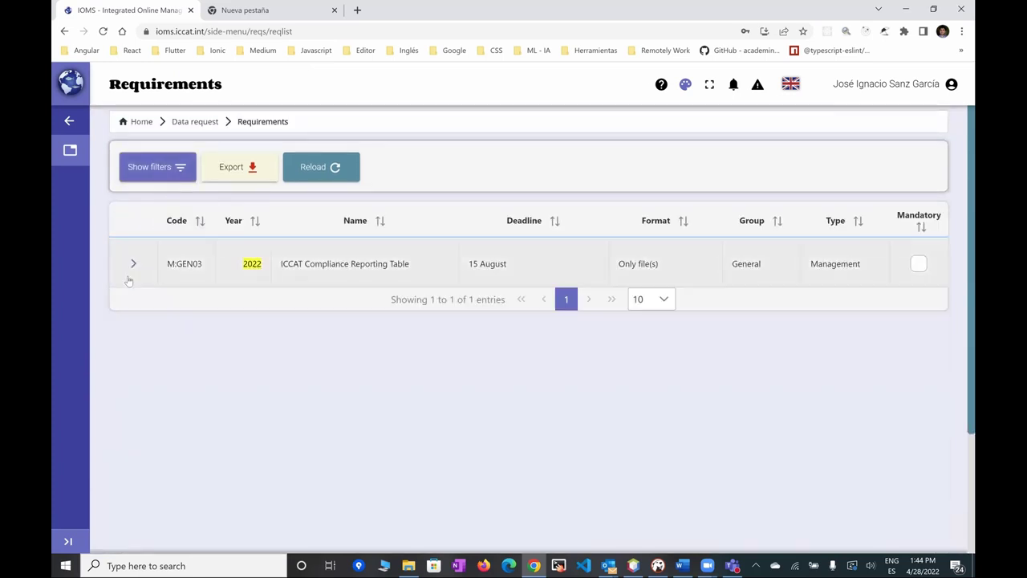
- Redisplay the column filters with empty boxes so the list again shows S:GEN01 through S:GEN06
left_click(134, 263)
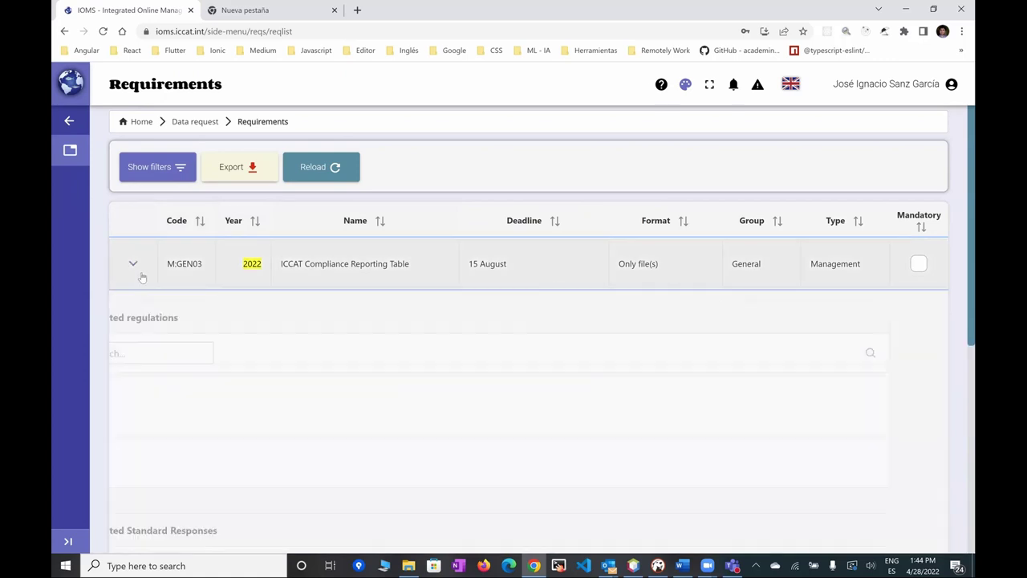
left_click(157, 167)
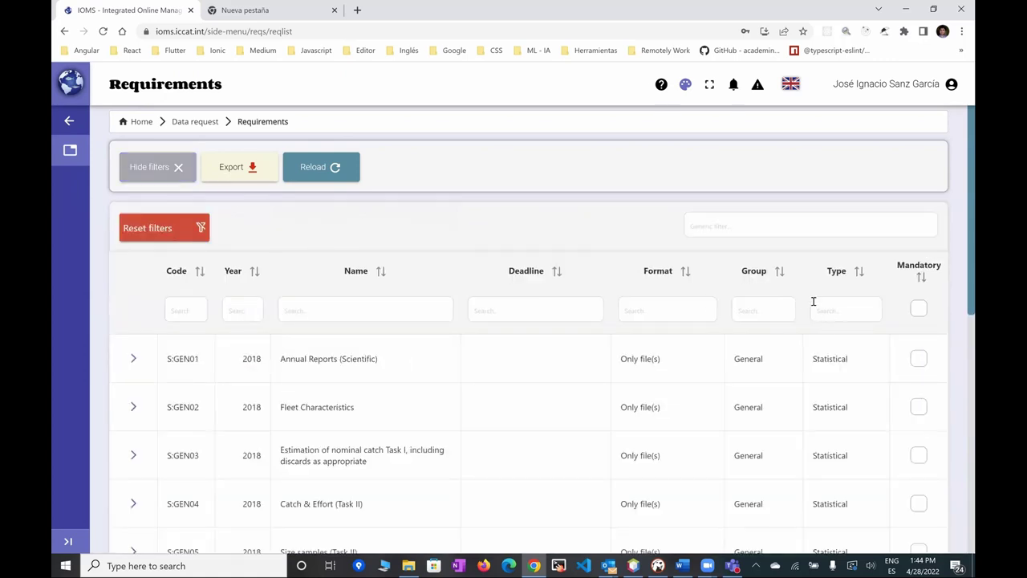
scroll(819, 265, "down", 2)
scroll(837, 273, "up", 1)
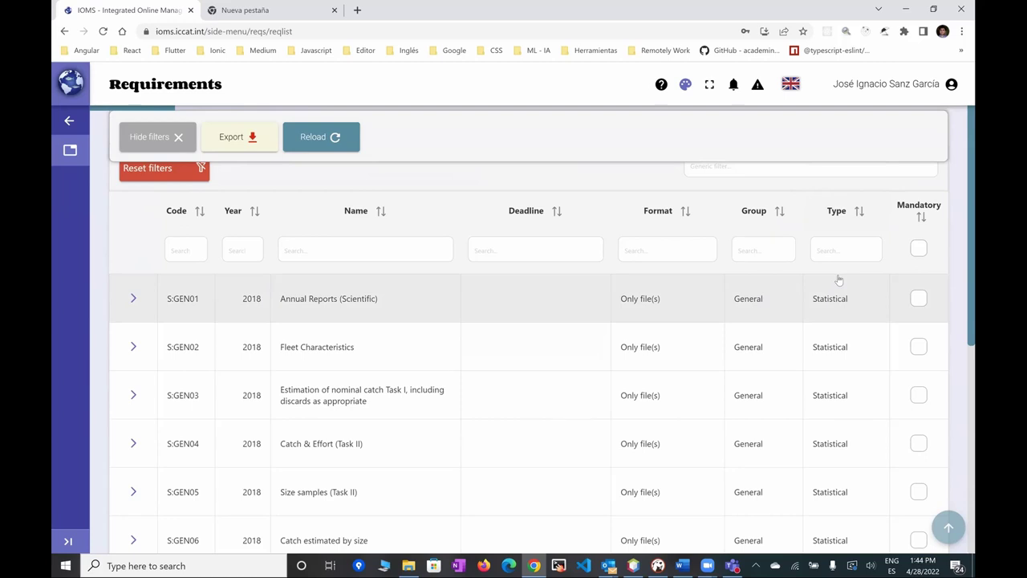
scroll(838, 280, "down", 1)
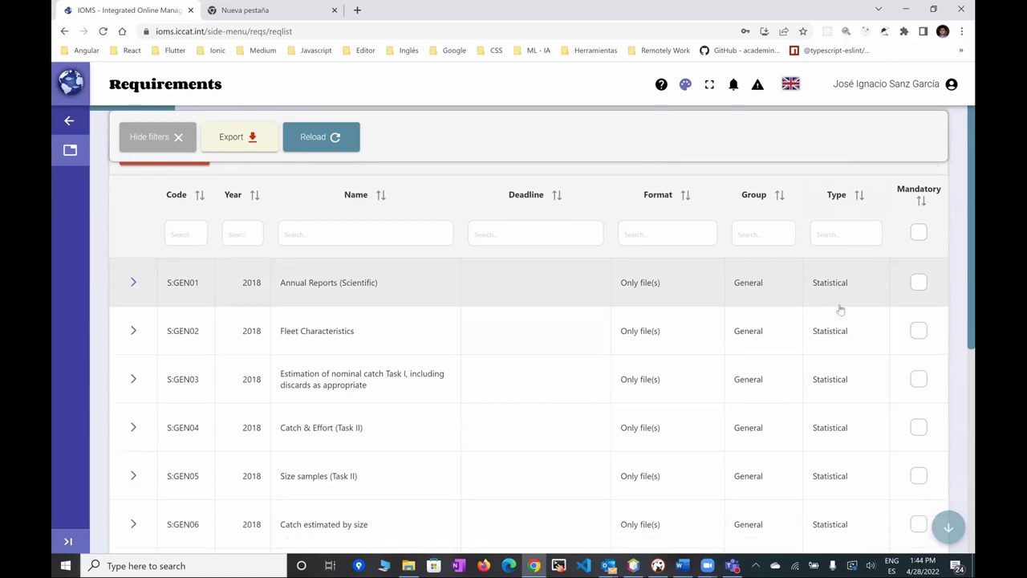
scroll(841, 330, "up", 1)
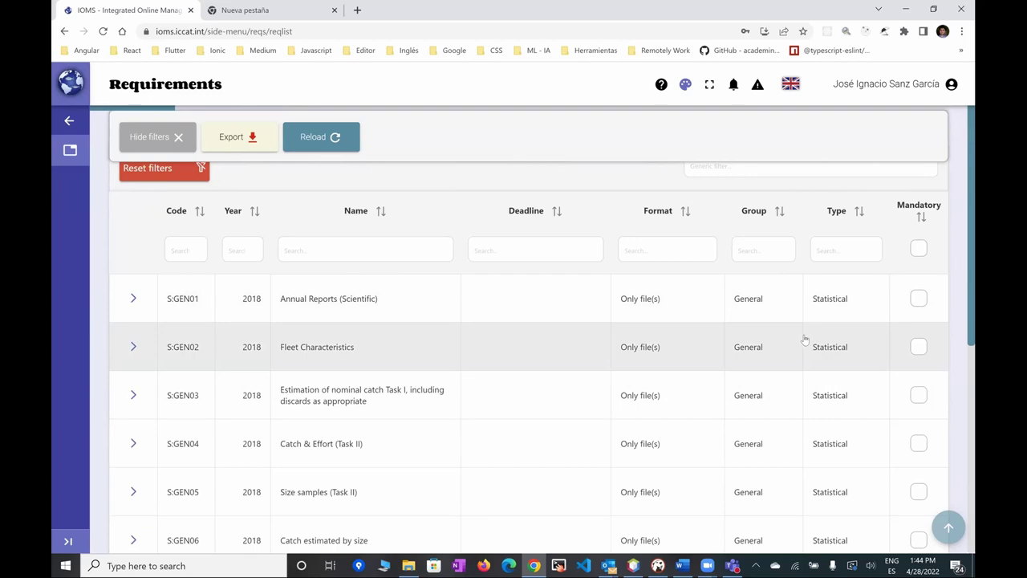
- Filter the Type column by Management and review M:GEN01 Annual Reports (Commission) through M:GEN05
left_click(833, 249)
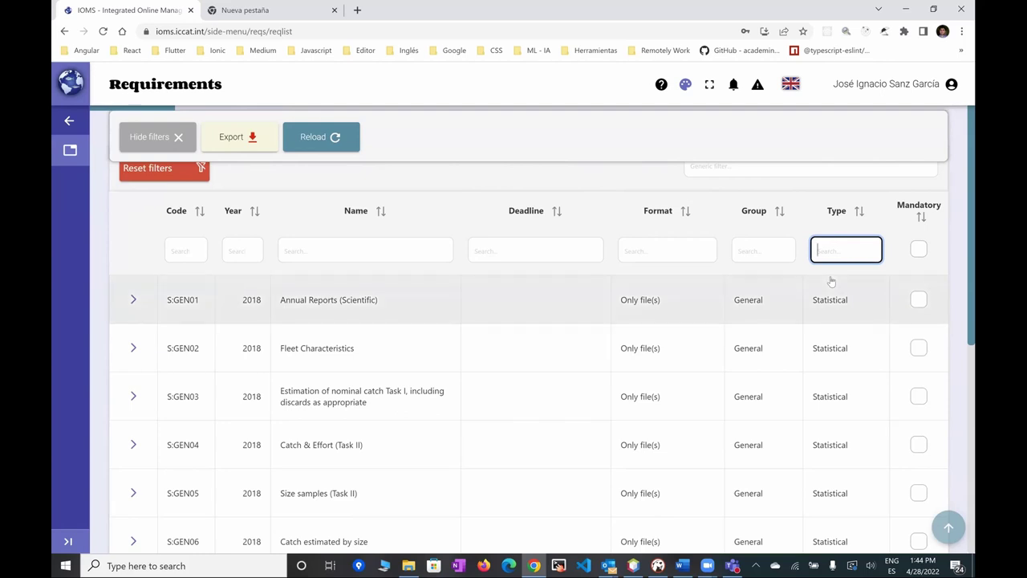
type("Management")
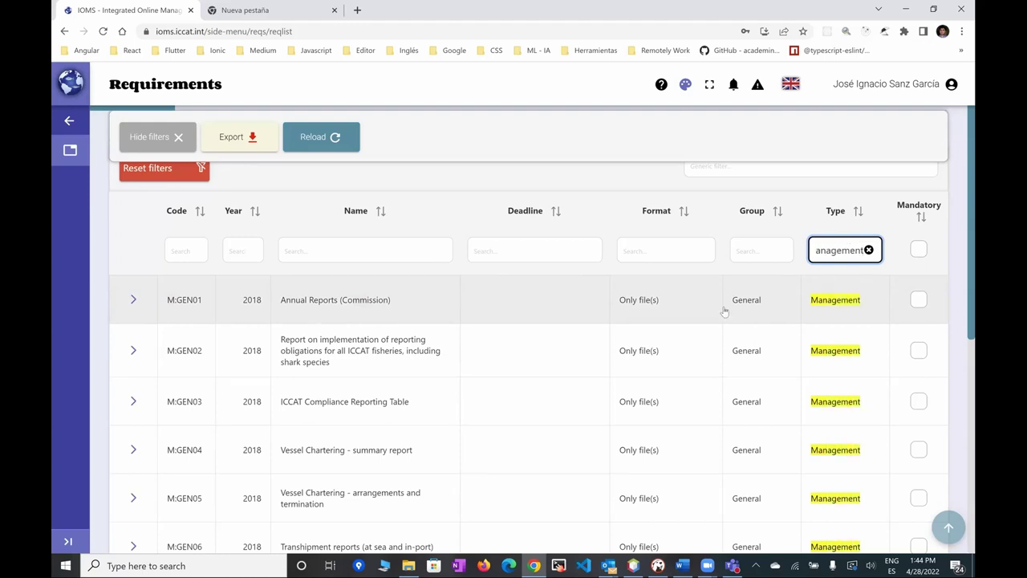
scroll(715, 297, "down", 1)
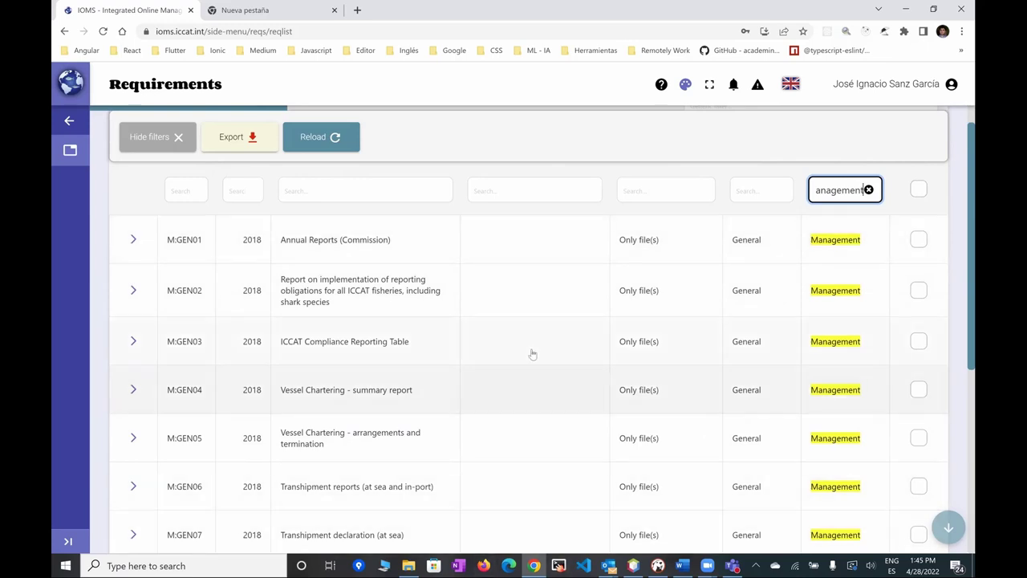
scroll(532, 353, "down", 2)
scroll(532, 353, "down", 2)
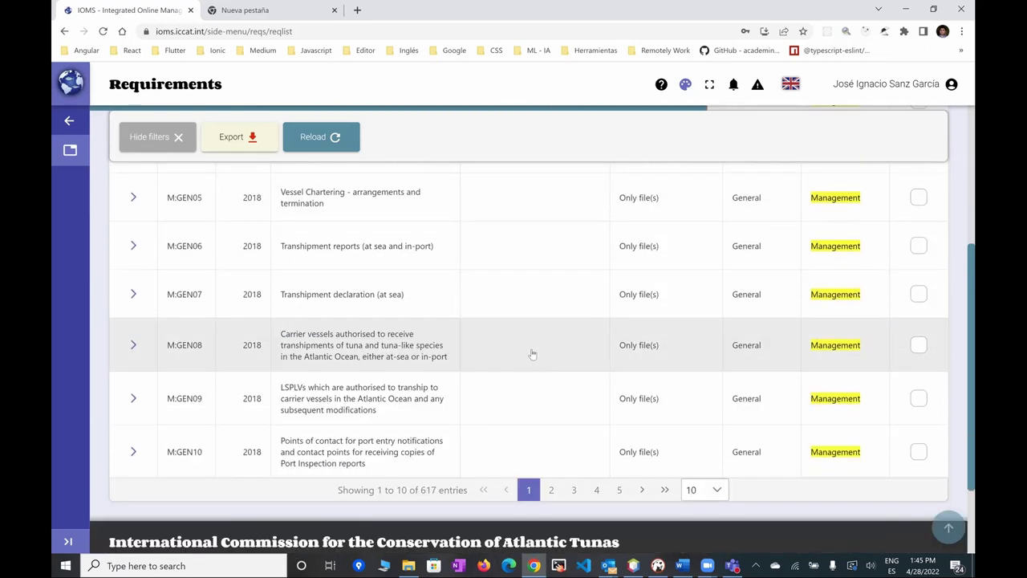
scroll(533, 361, "up", 4)
scroll(534, 365, "up", 2)
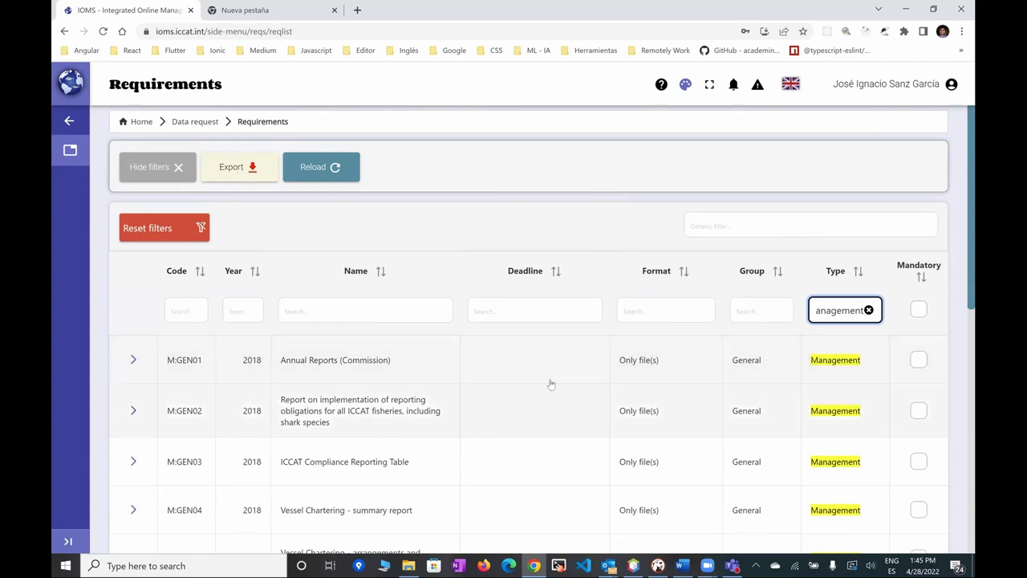
scroll(454, 188, "down", 1)
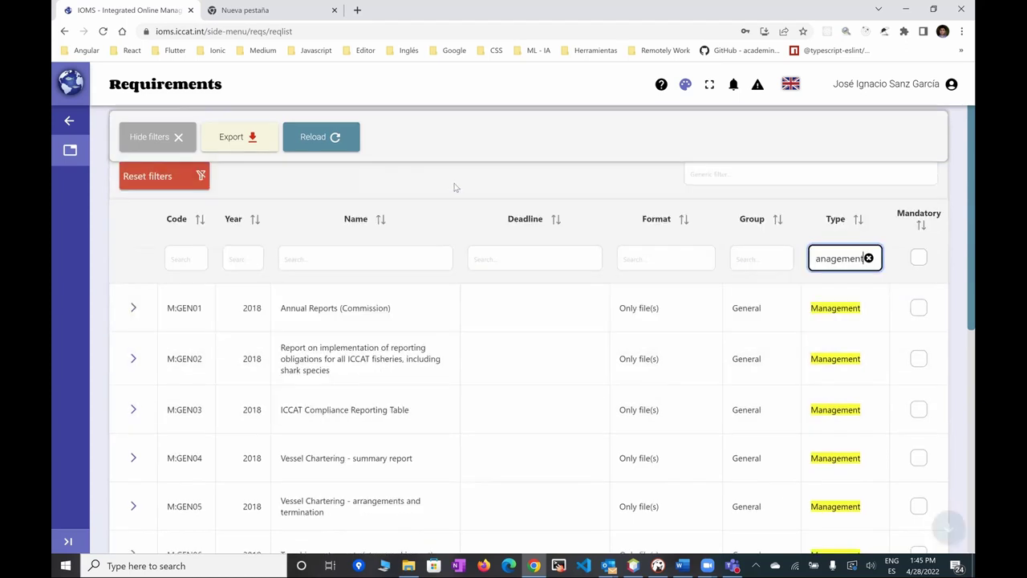
scroll(457, 190, "up", 1)
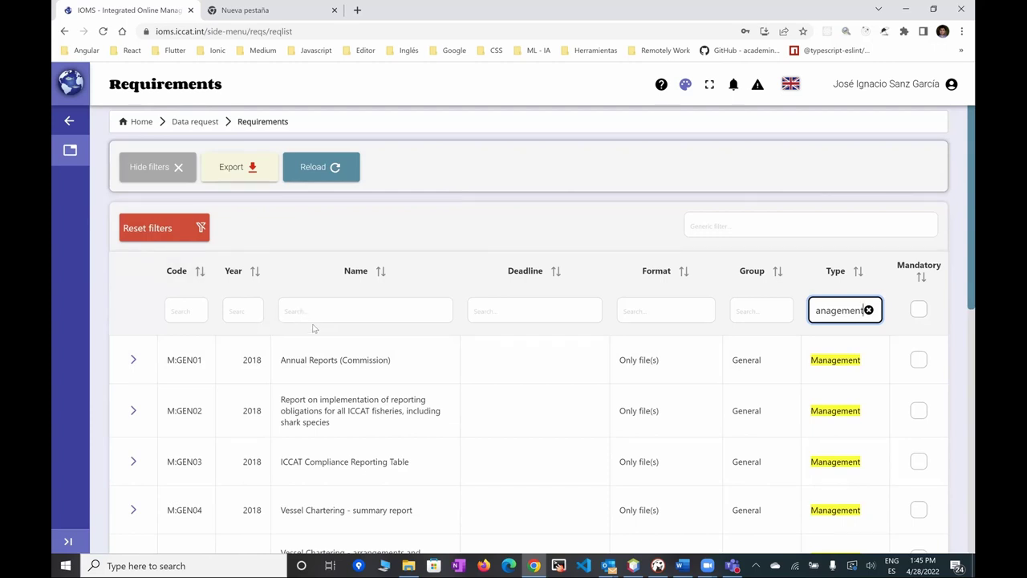
- Enter 2022 in the Year filter, leaving M:GEN01 Annual Reports through M:GEN04 Vessel Chartering
left_click(239, 316)
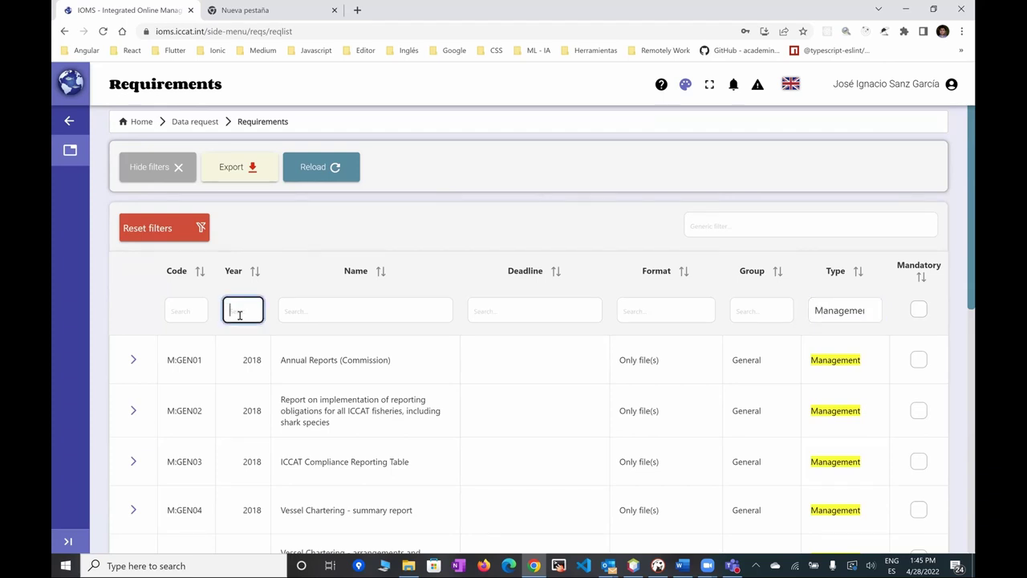
type("2")
key("BackSpace")
type("2022")
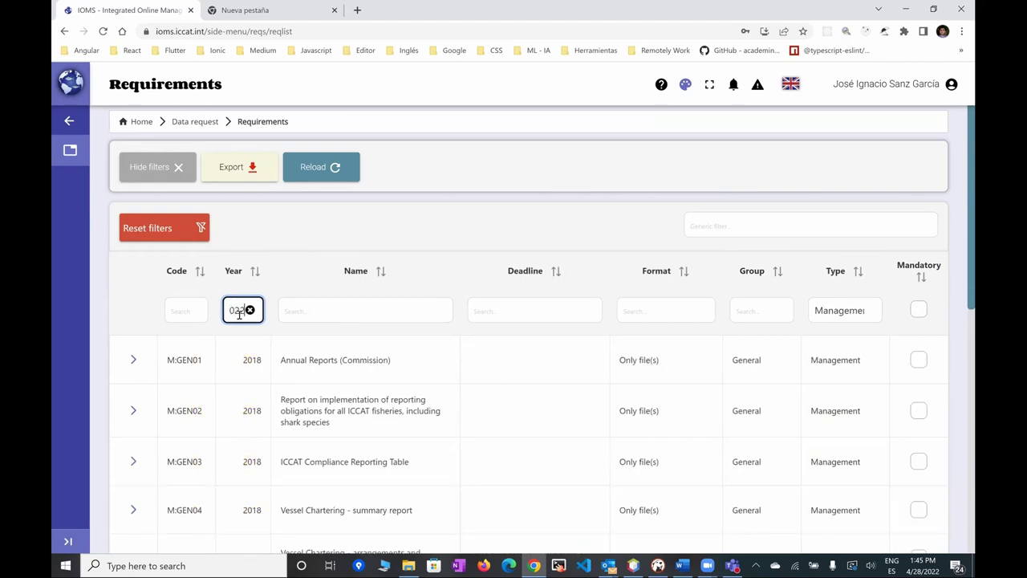
scroll(248, 337, "down", 2)
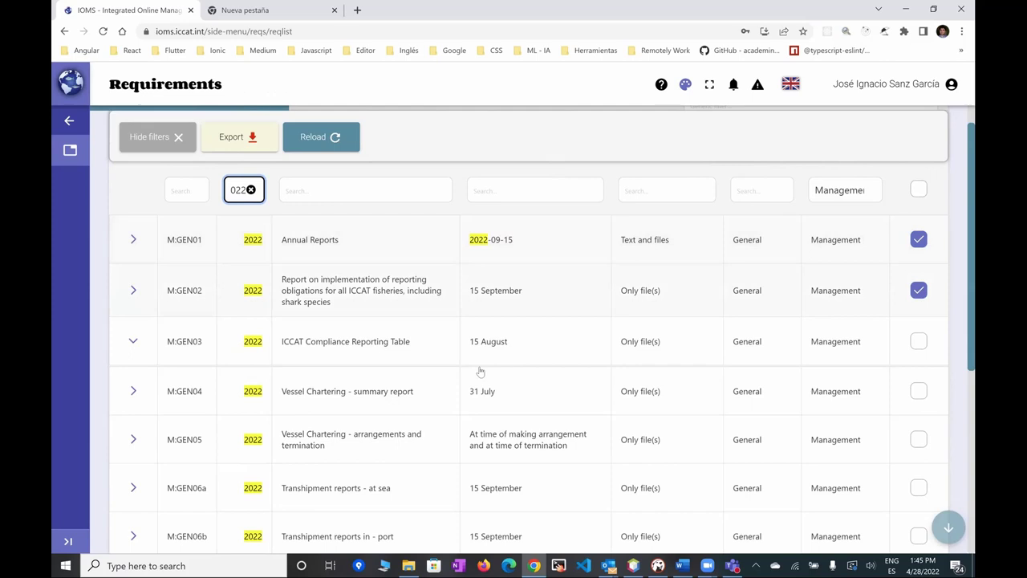
scroll(358, 383, "up", 2)
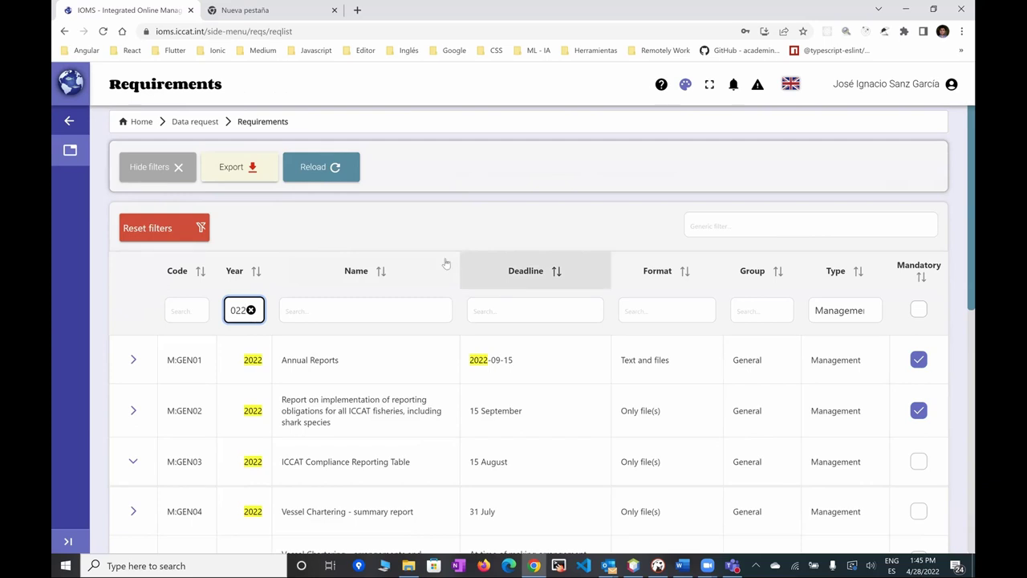
left_click(194, 238)
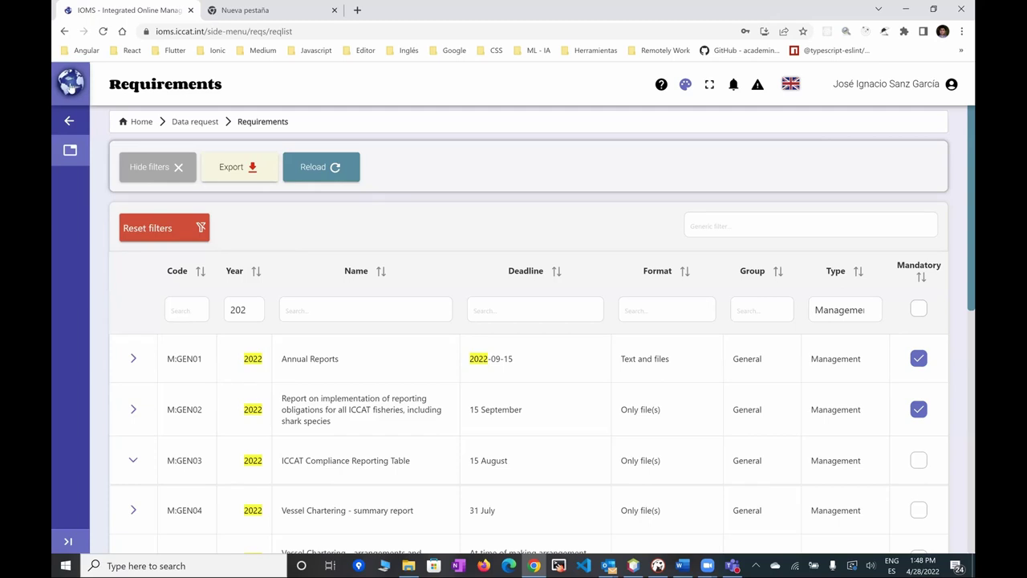
- Return to the Main Dashboard via the IOMS logo and expand the labelled sidebar menu
left_click(70, 83)
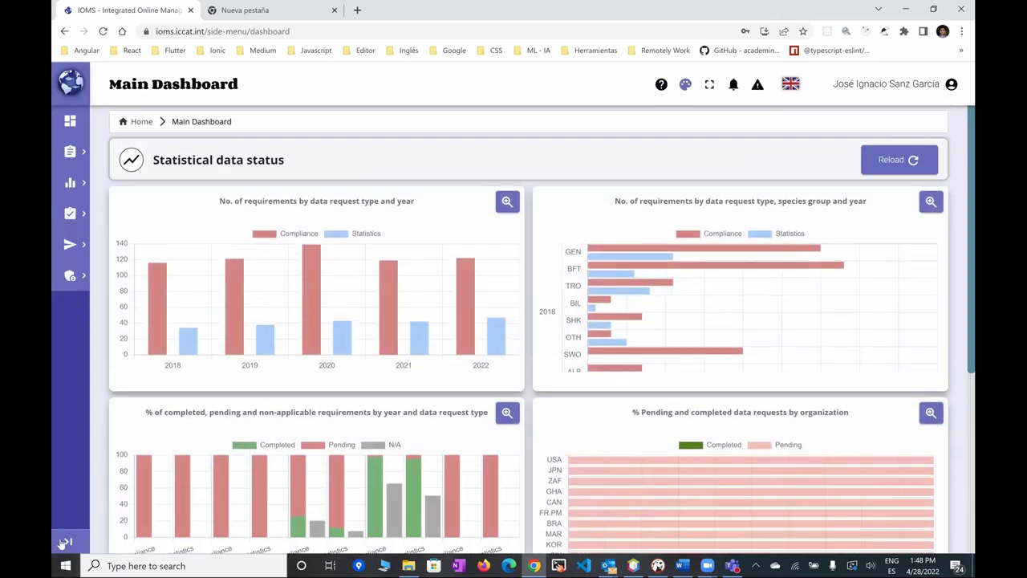
left_click(66, 542)
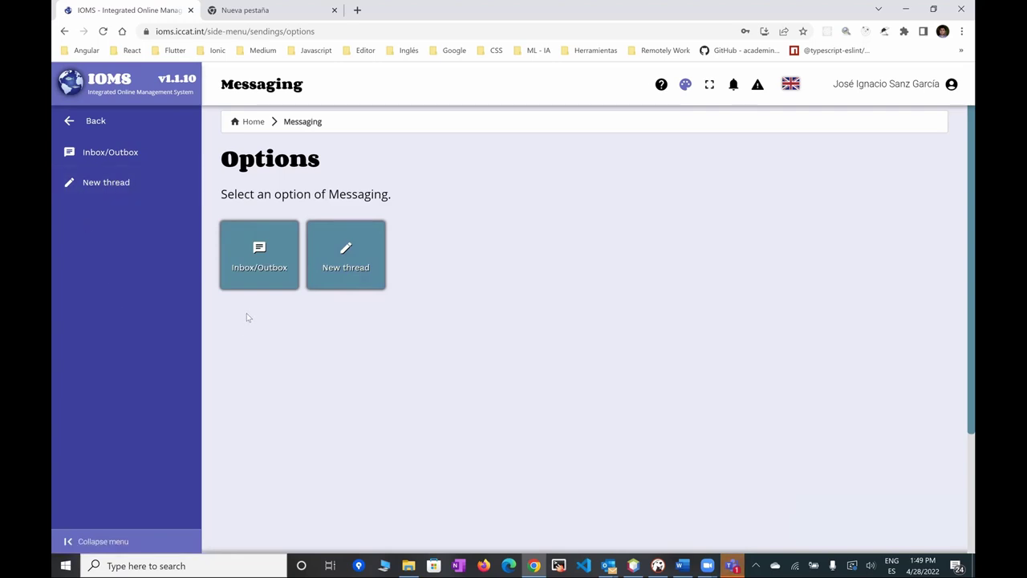
- Open Inbox/Outbox and scroll to the footer, confirming no messages are found
left_click(258, 262)
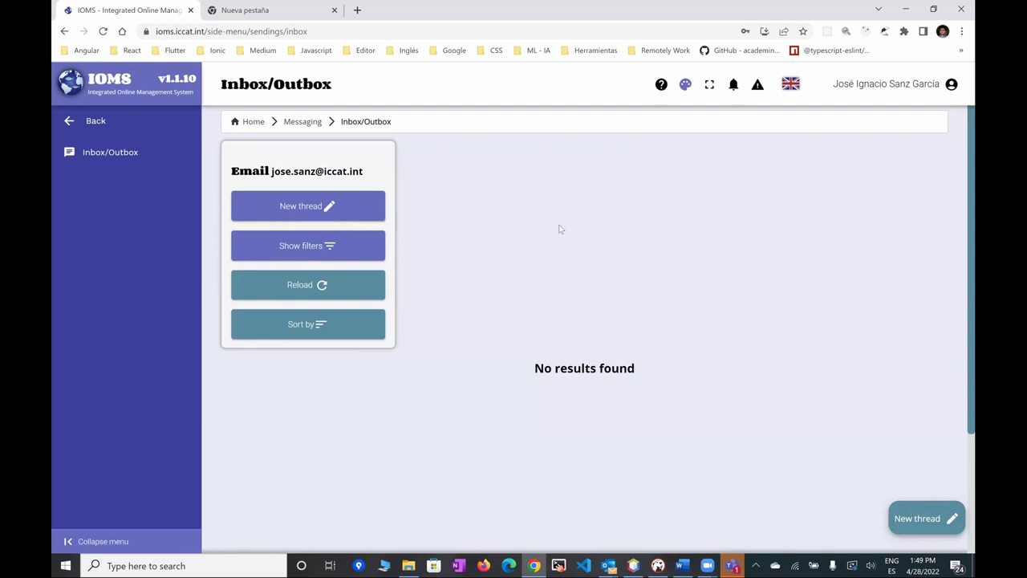
scroll(557, 227, "down", 2)
scroll(873, 390, "up", 2)
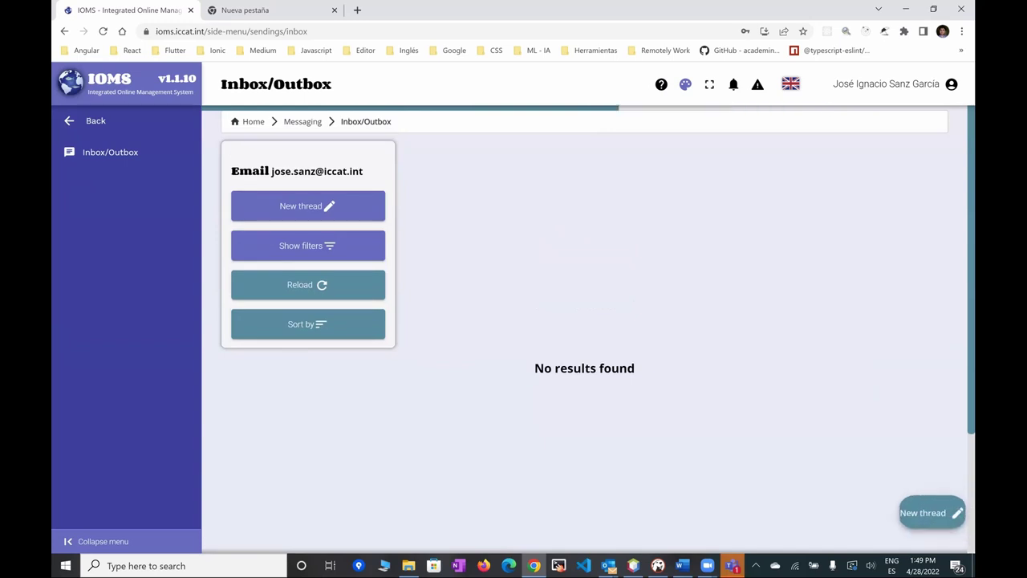
scroll(893, 366, "down", 1)
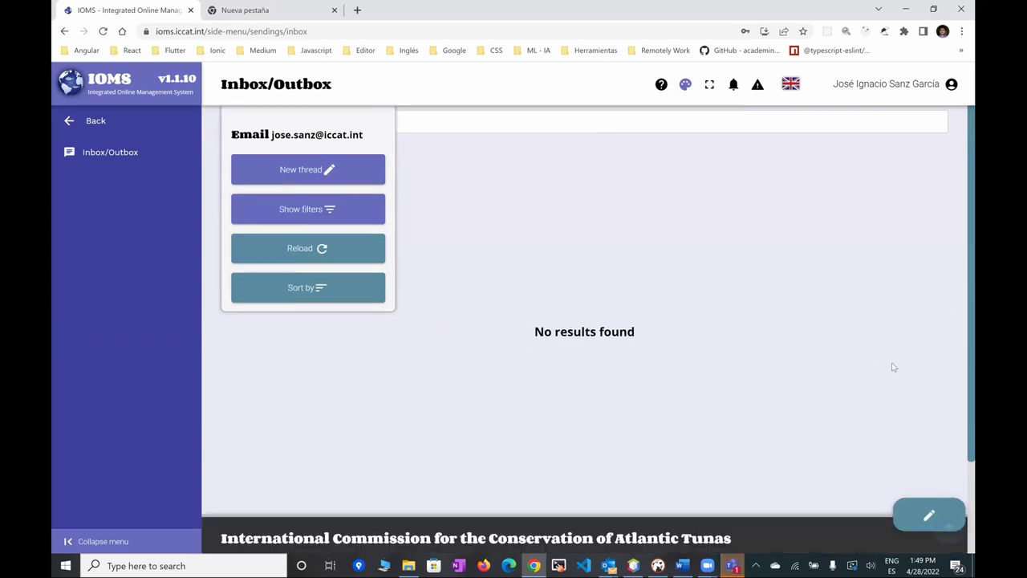
scroll(893, 367, "down", 3)
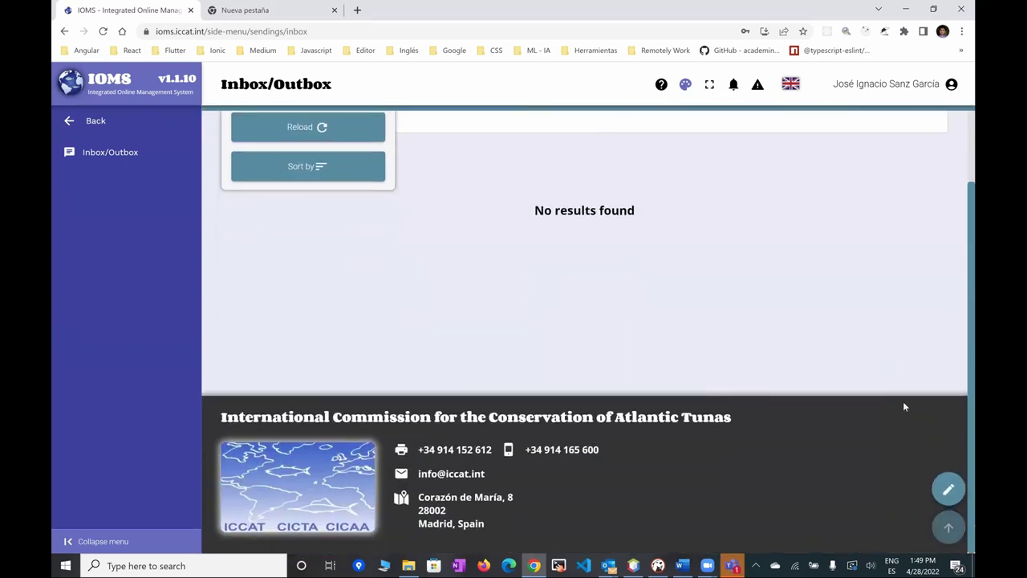